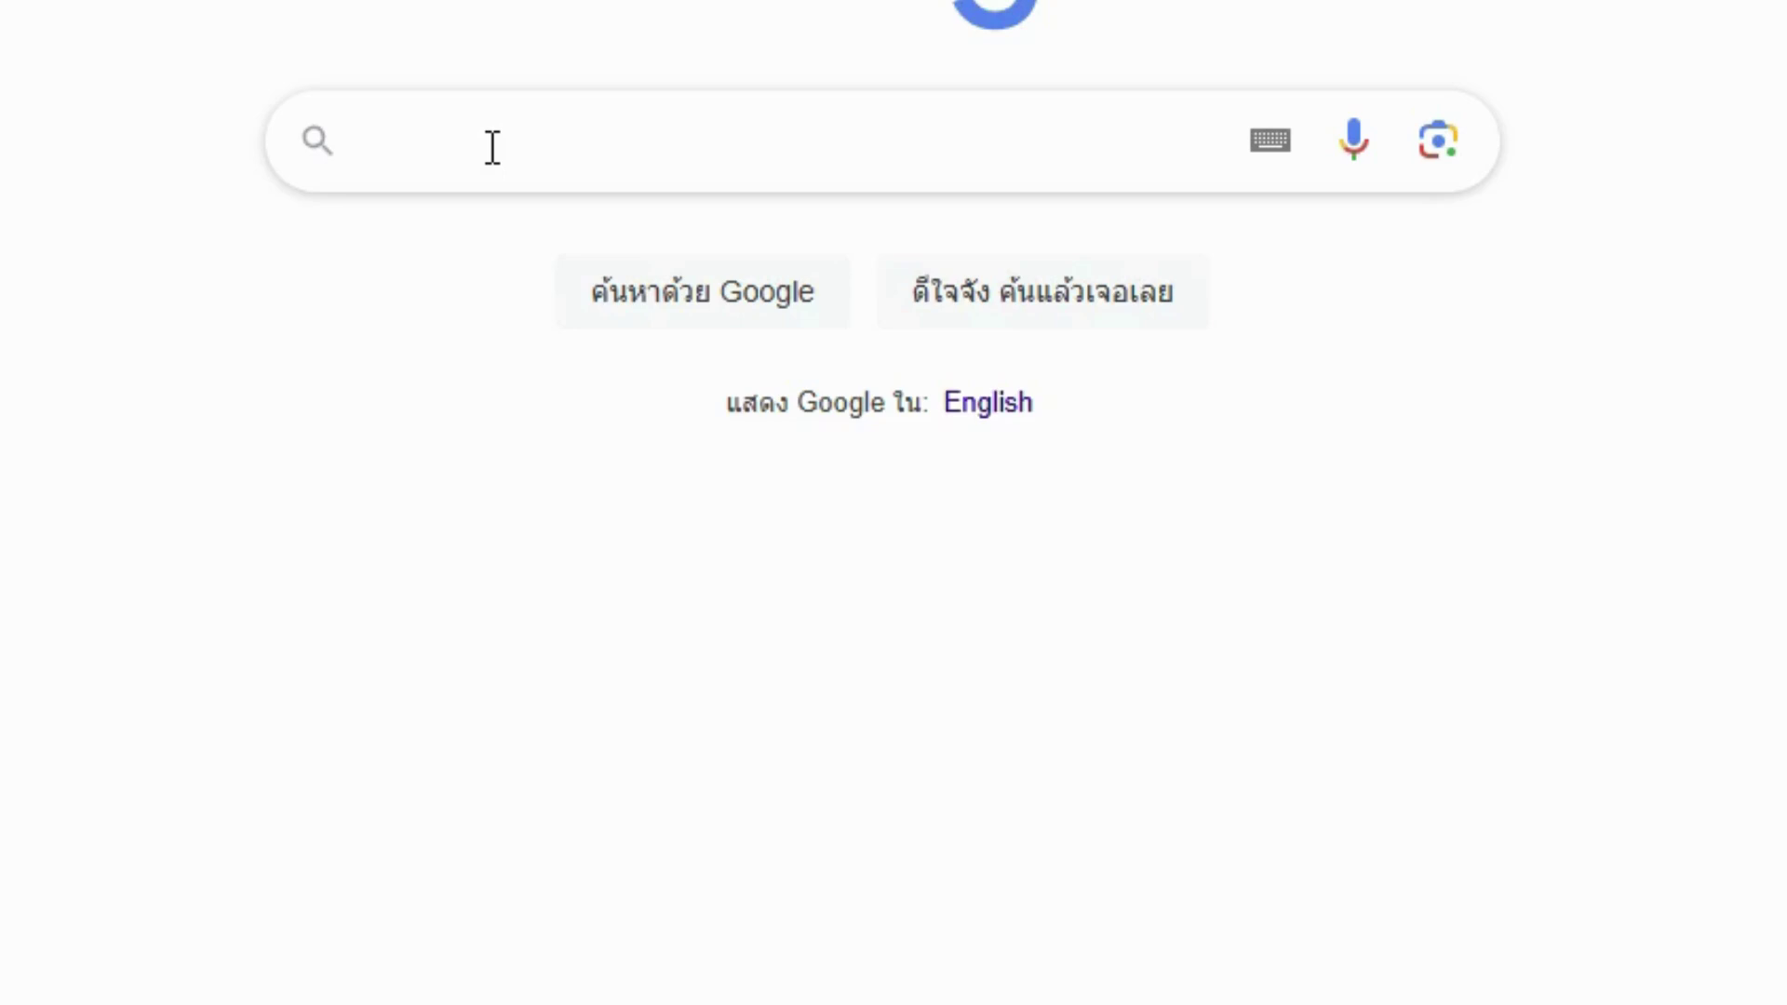
Find Scratch through a web search, start a new project in its editor, and dismiss the tutorial video
{"action": "type", "text": "sc"}
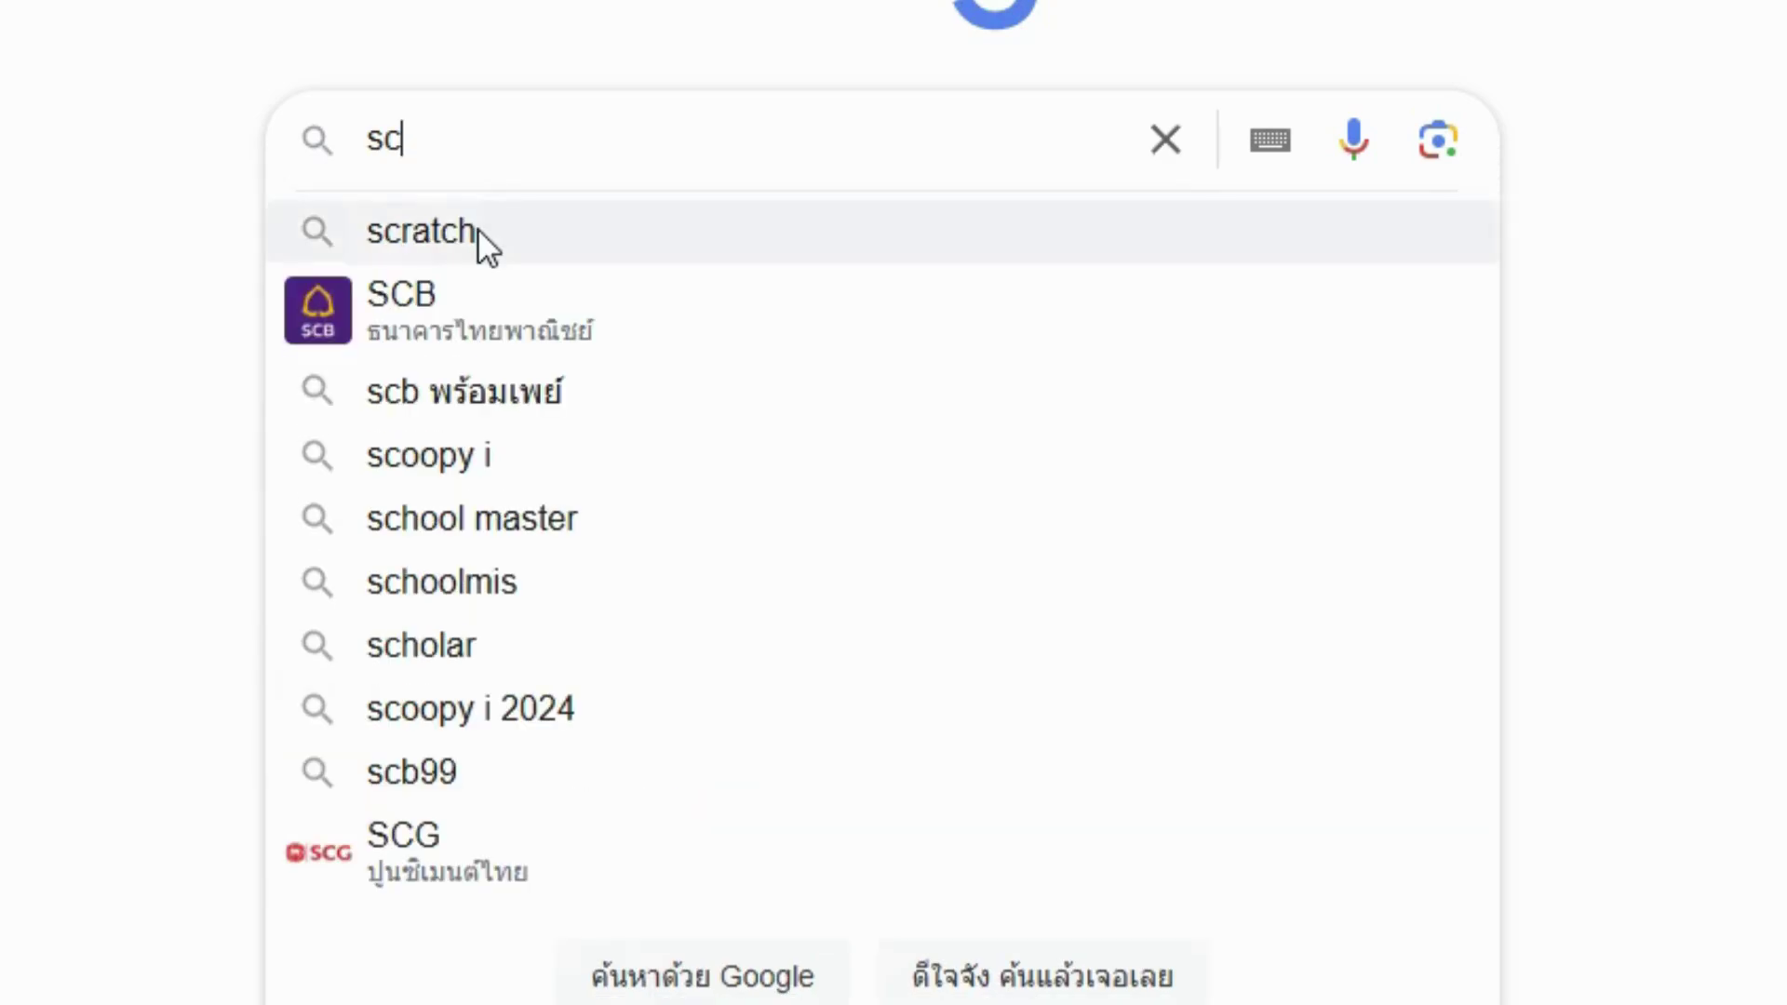
{"action": "left_click", "coordinate": [478, 227]}
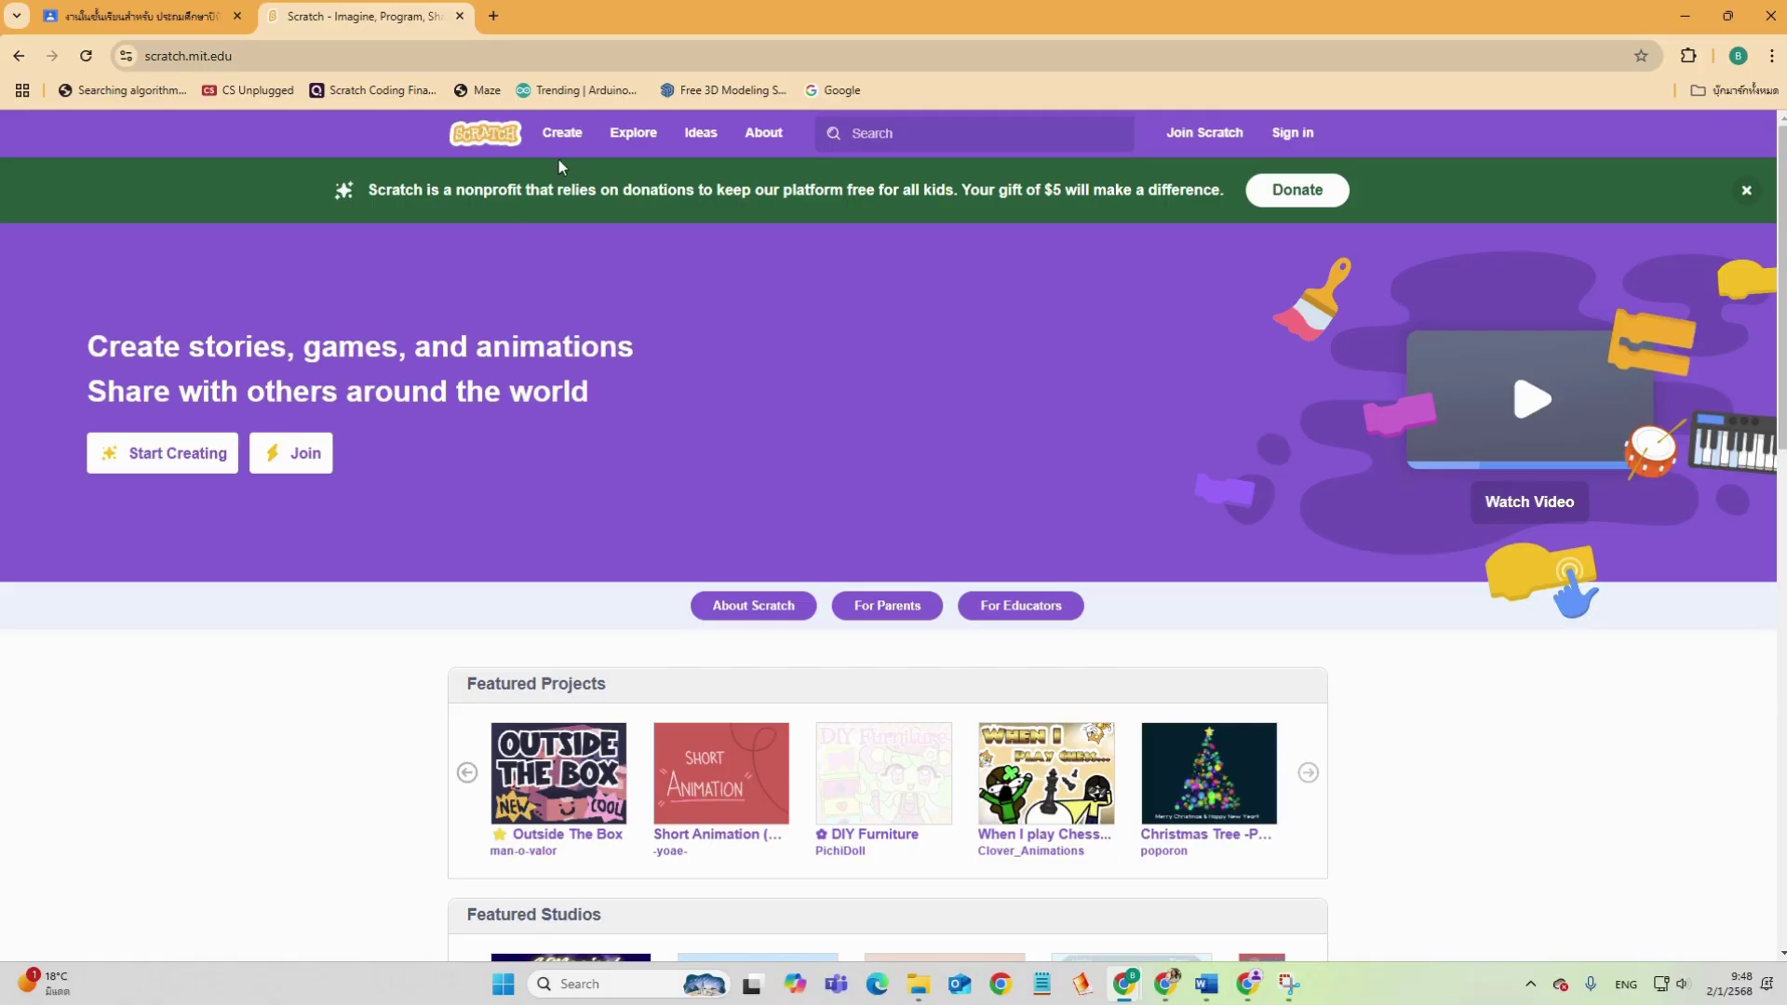
{"action": "left_click", "coordinate": [566, 137]}
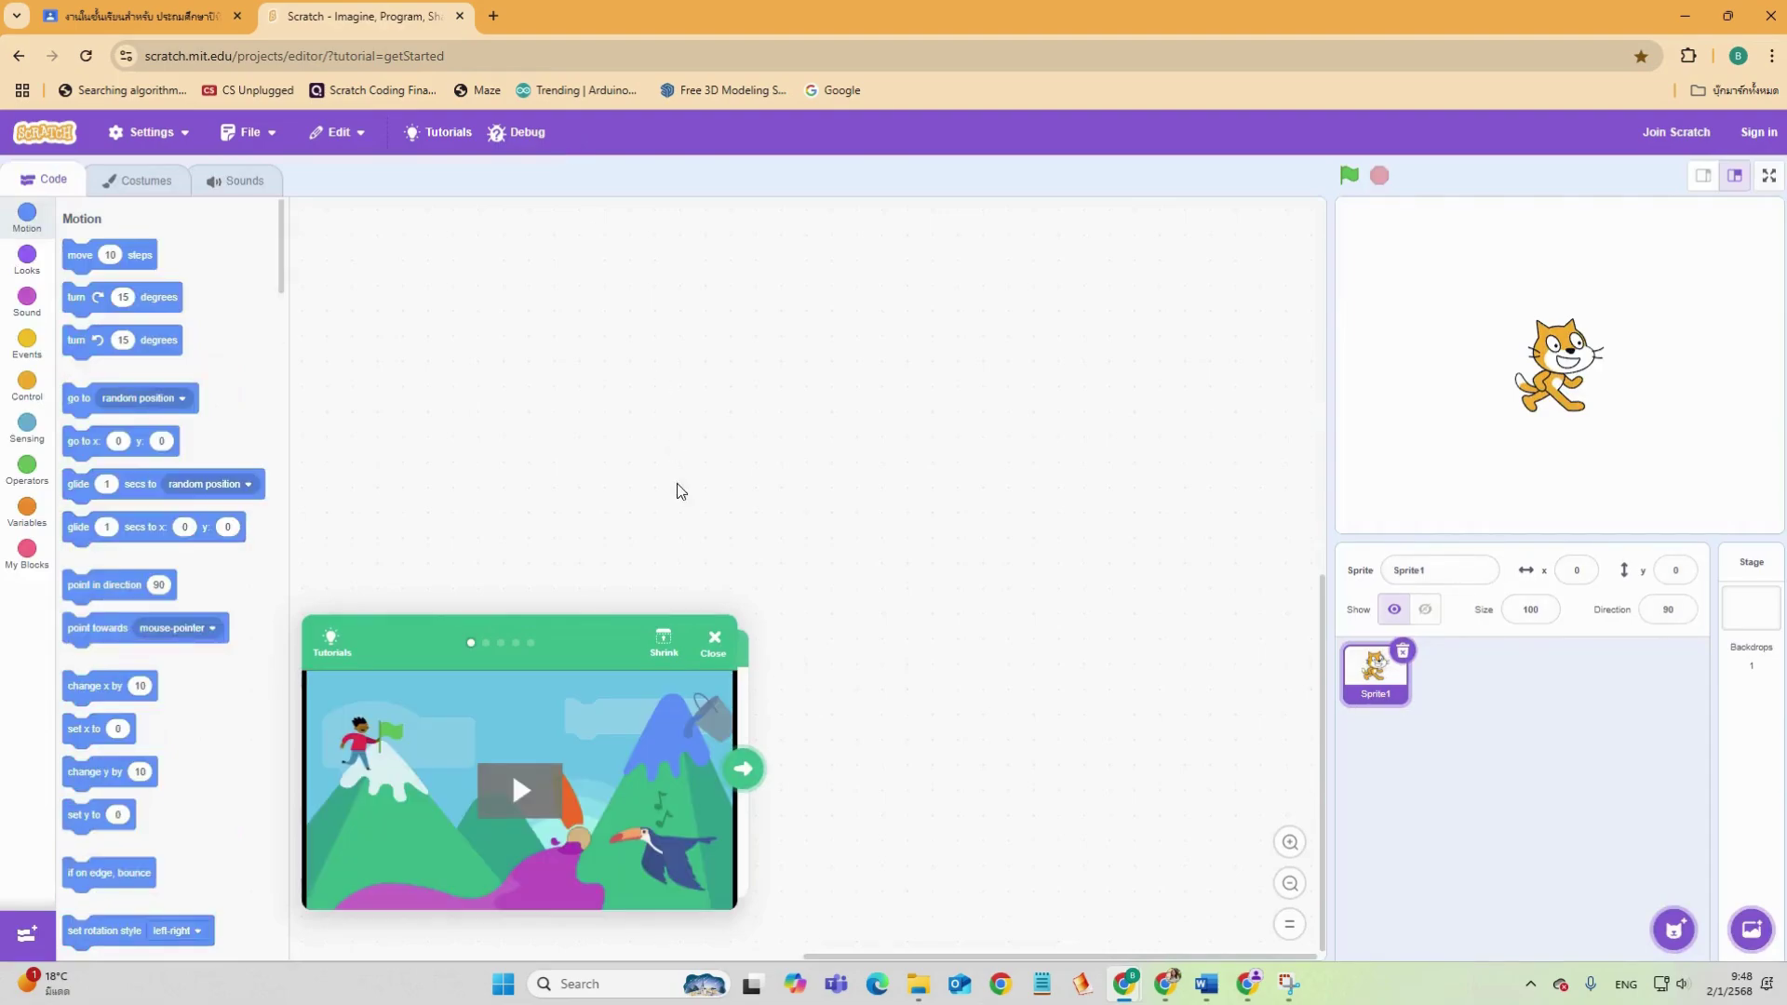
{"action": "left_click", "coordinate": [714, 641]}
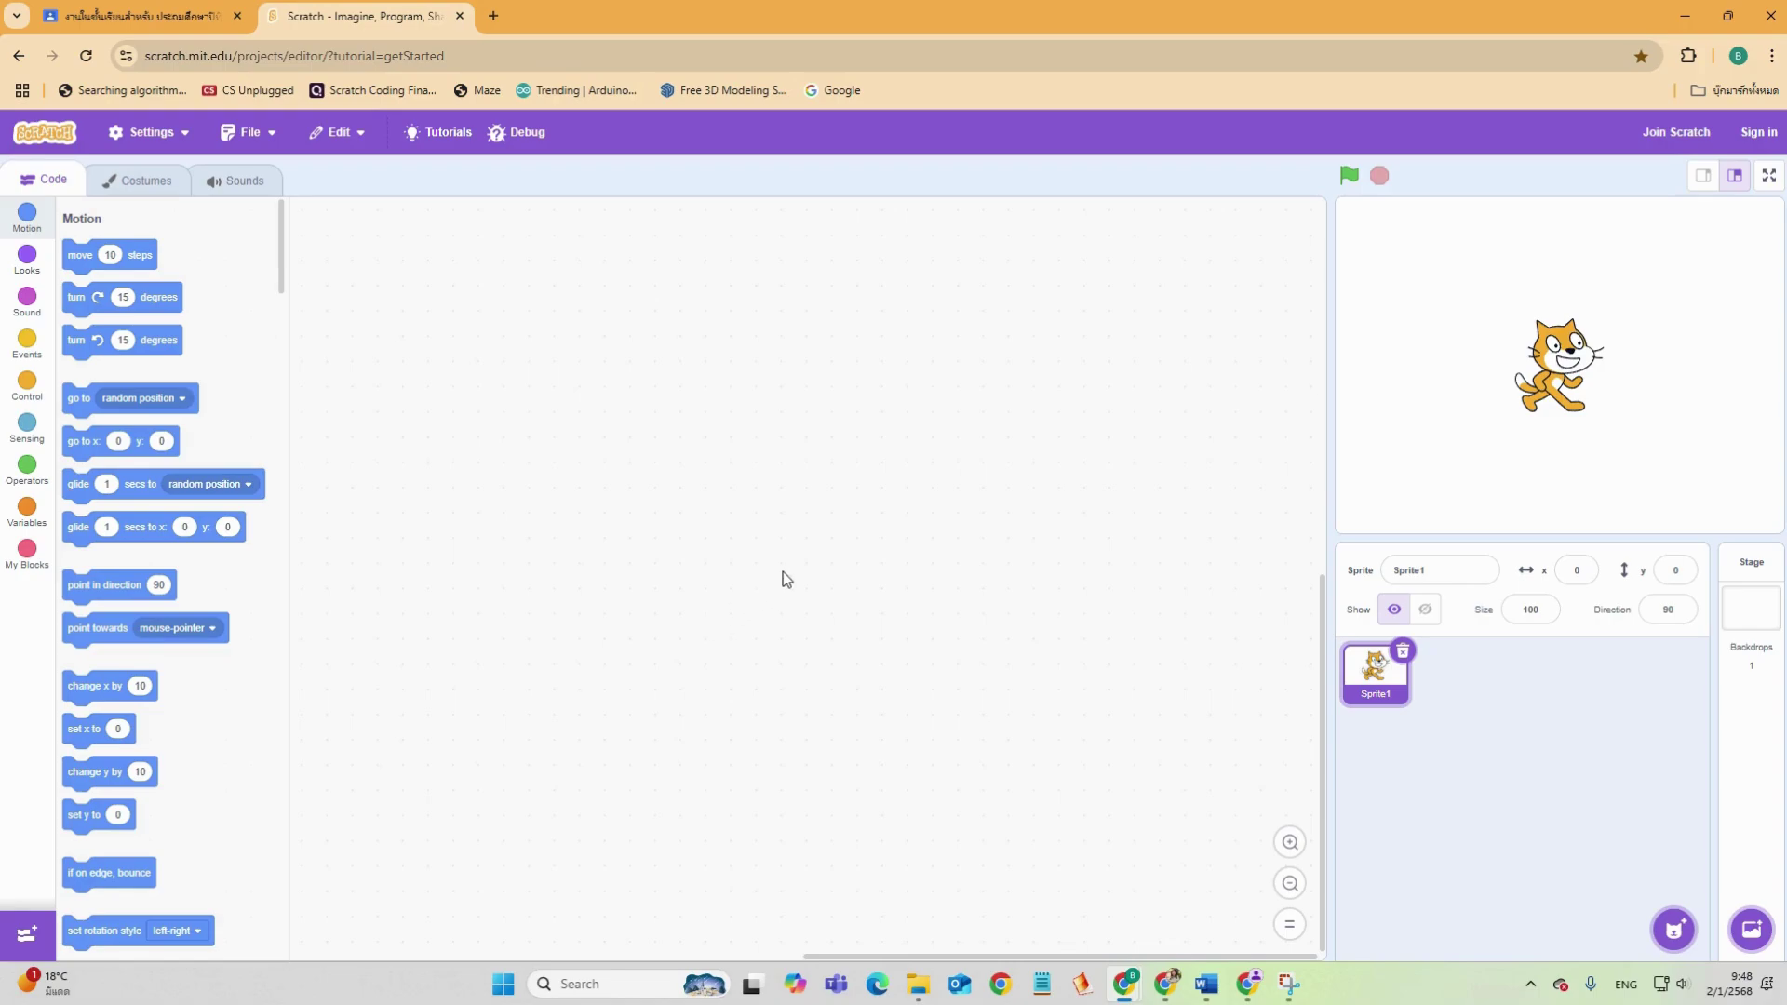
Create a new backdrop to paint, with the drawing style set to no fill and an outline width of 6
{"action": "mouse_move", "coordinate": [1752, 927]}
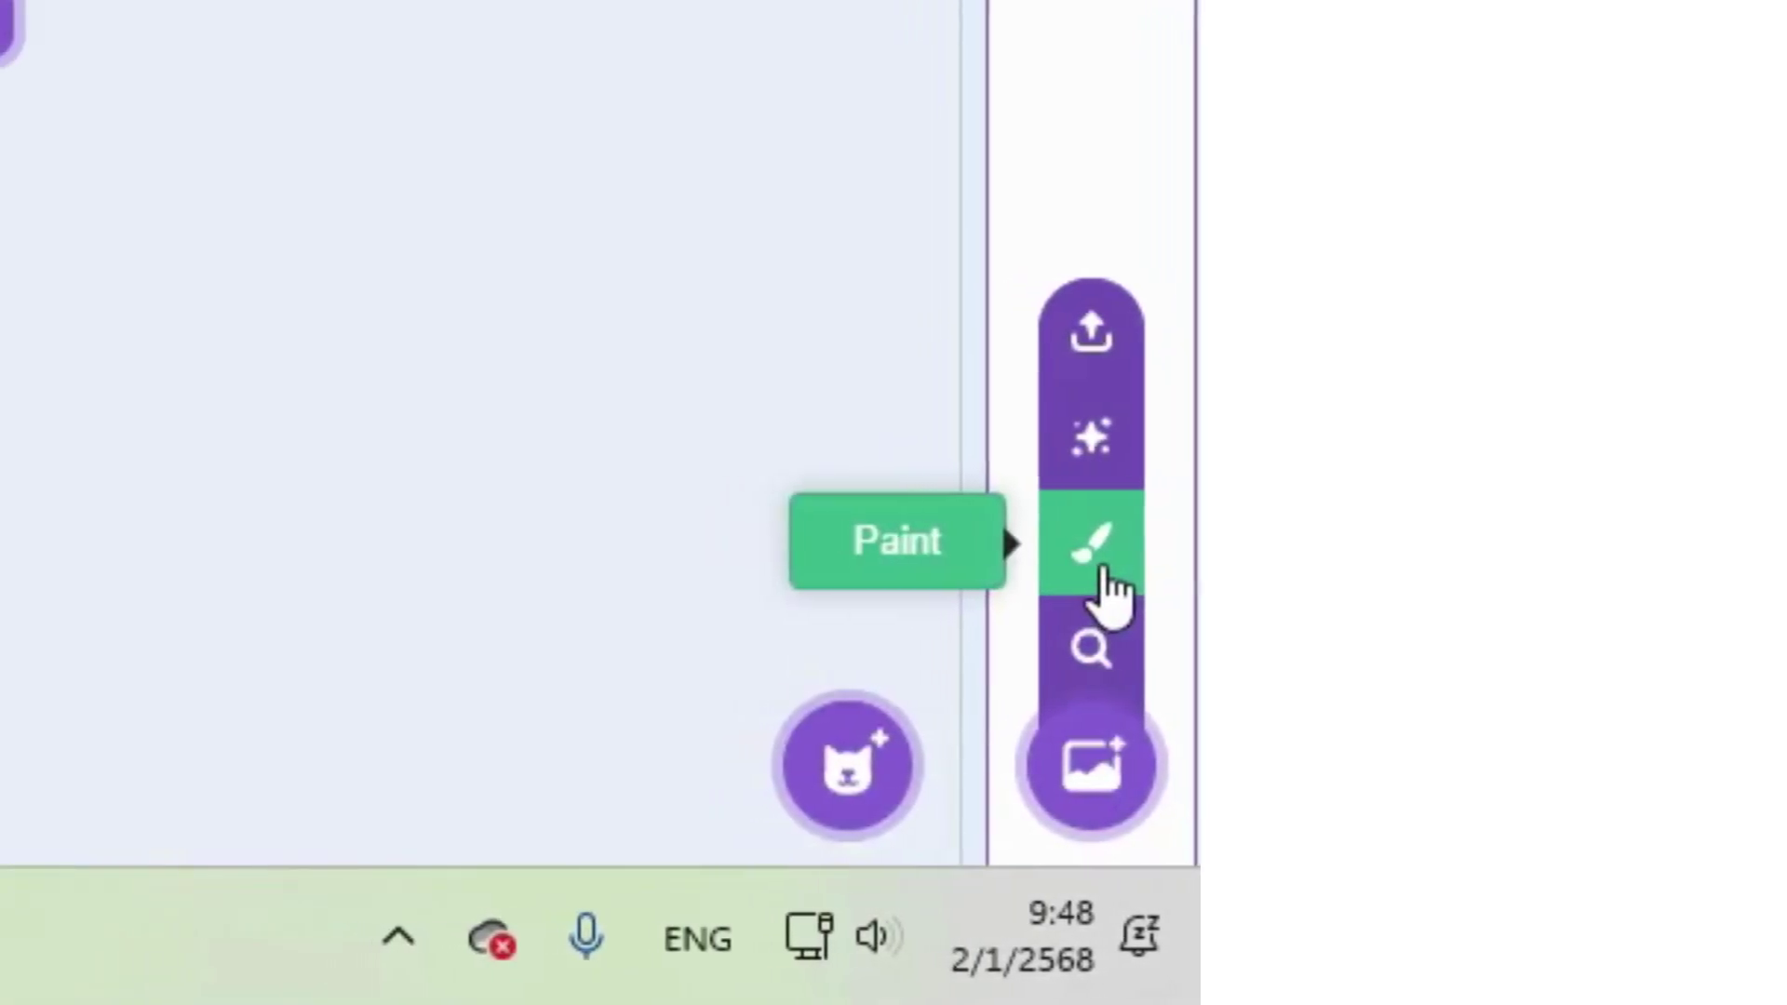
{"action": "left_click", "coordinate": [1112, 591]}
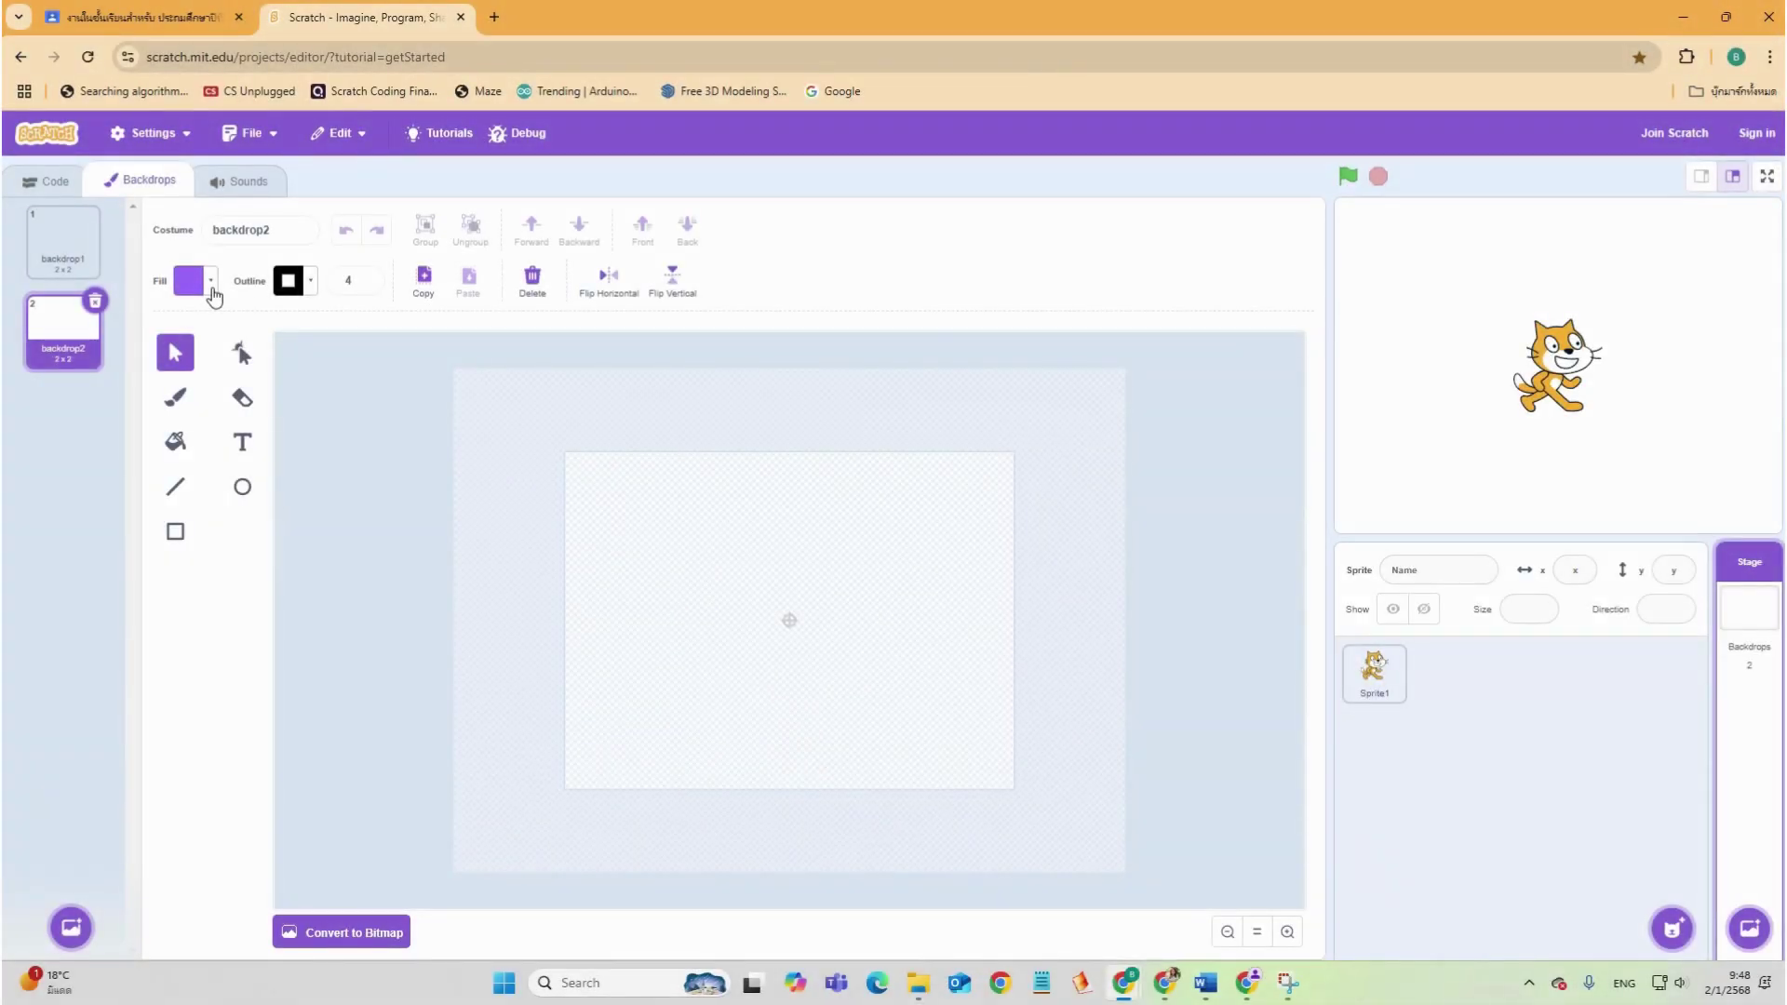
{"action": "left_click", "coordinate": [213, 286]}
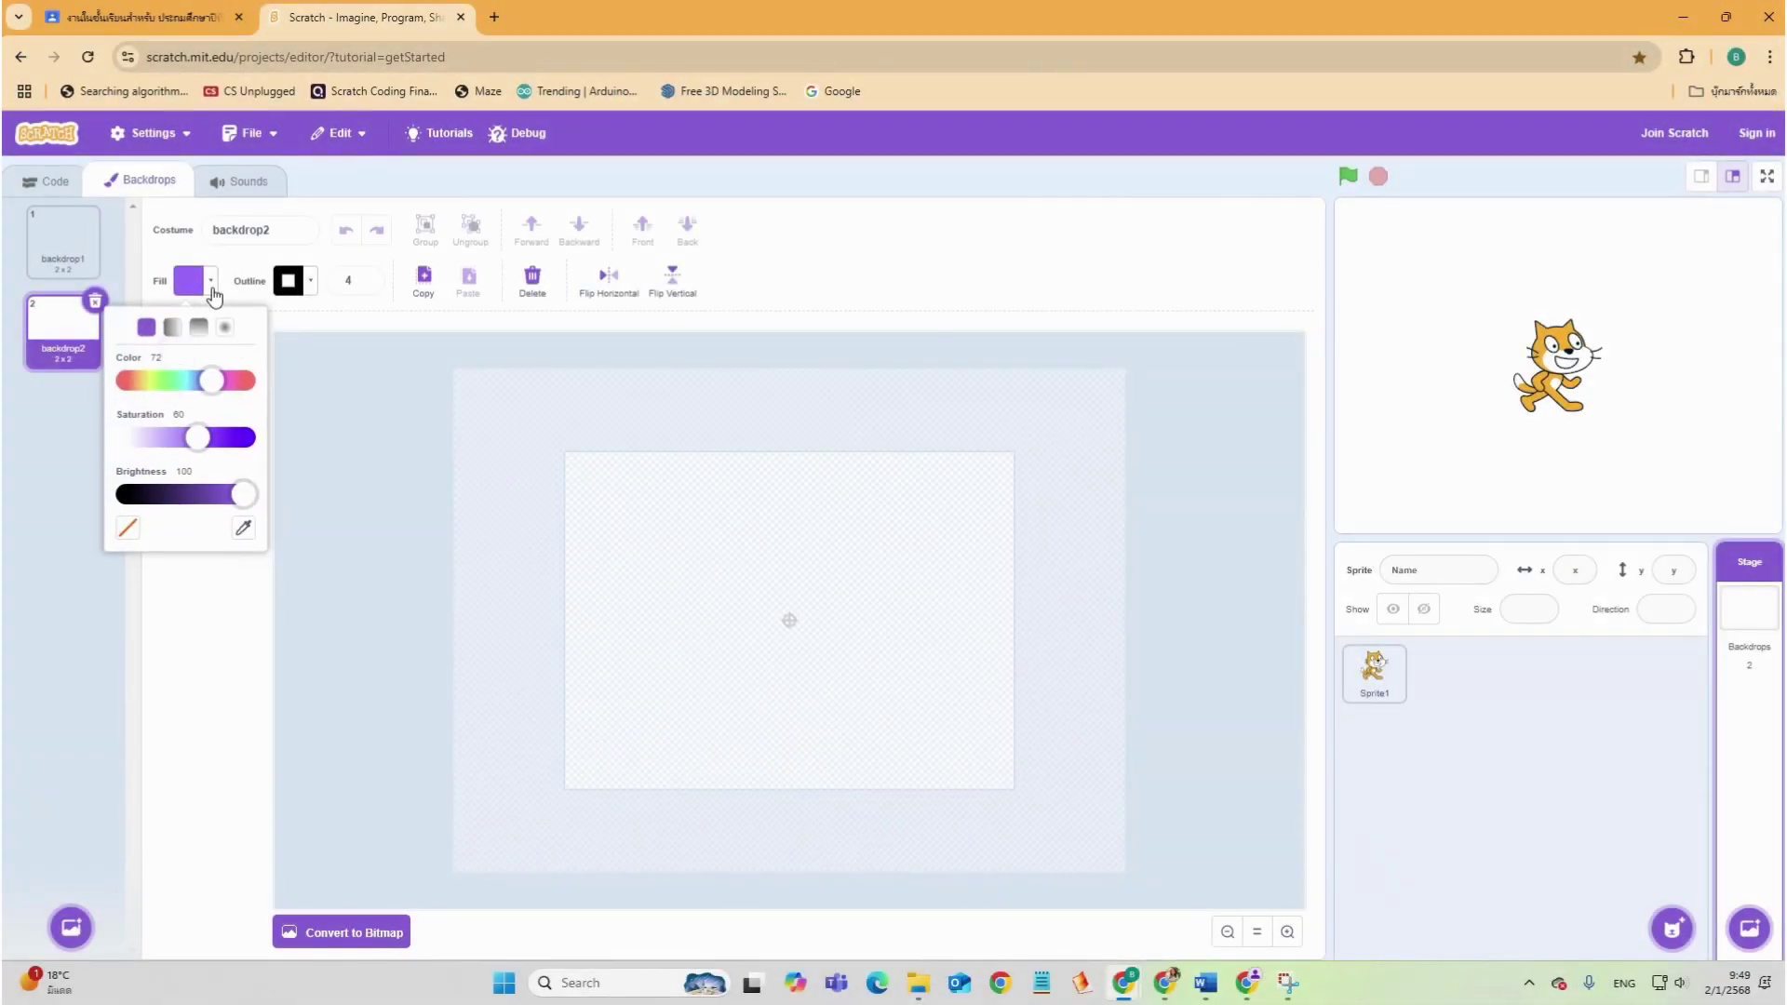
{"action": "left_click", "coordinate": [129, 531]}
{"action": "left_click", "coordinate": [311, 283]}
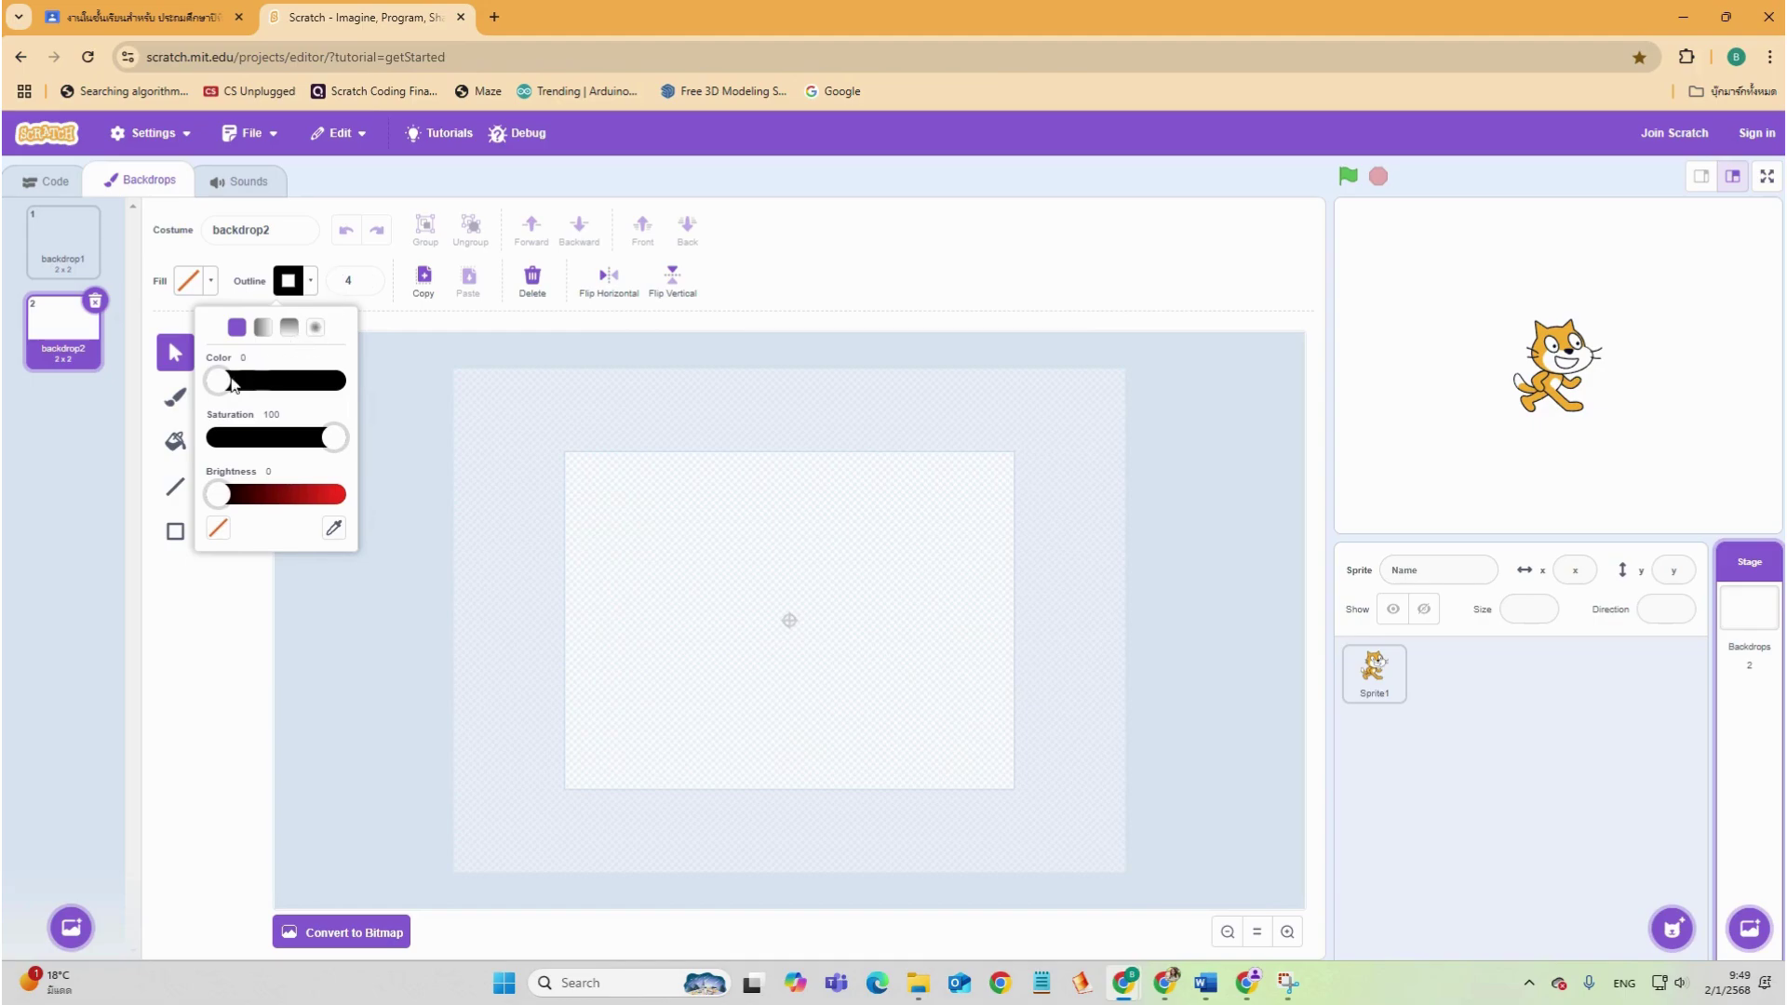
{"action": "left_click", "coordinate": [347, 284]}
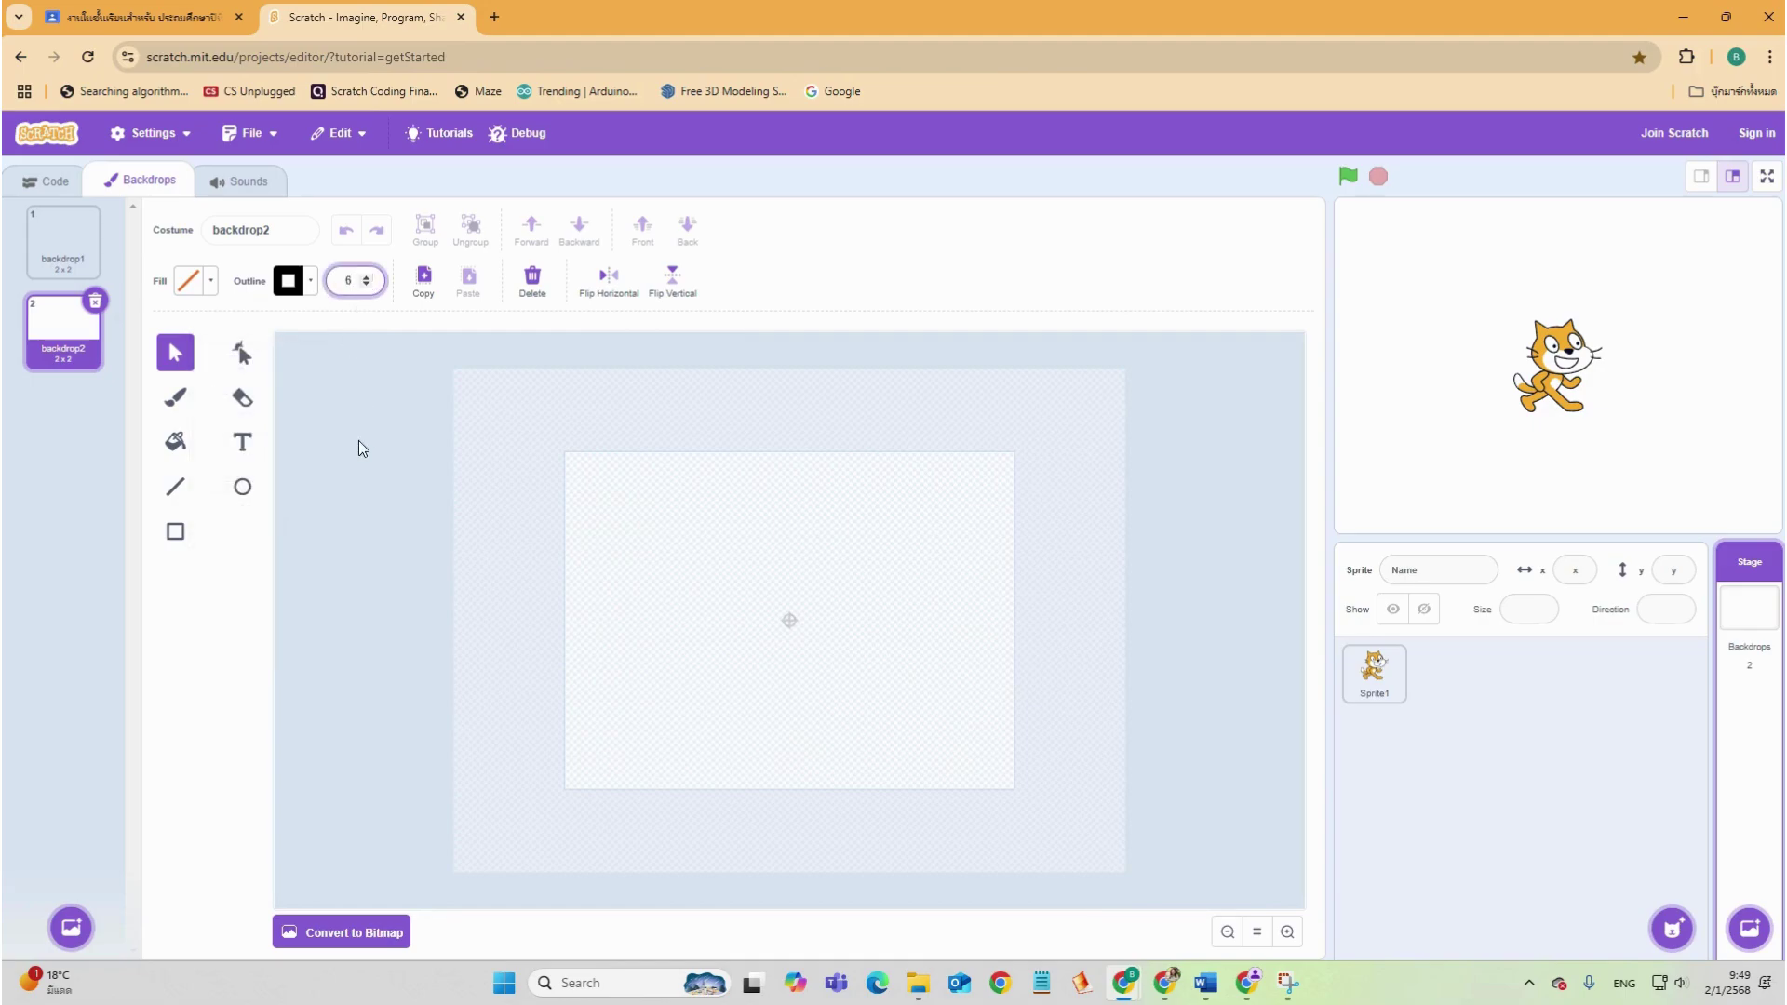
Draw a large rectangle on the backdrop and a small square centred on its upper edge
{"action": "left_click", "coordinate": [176, 535]}
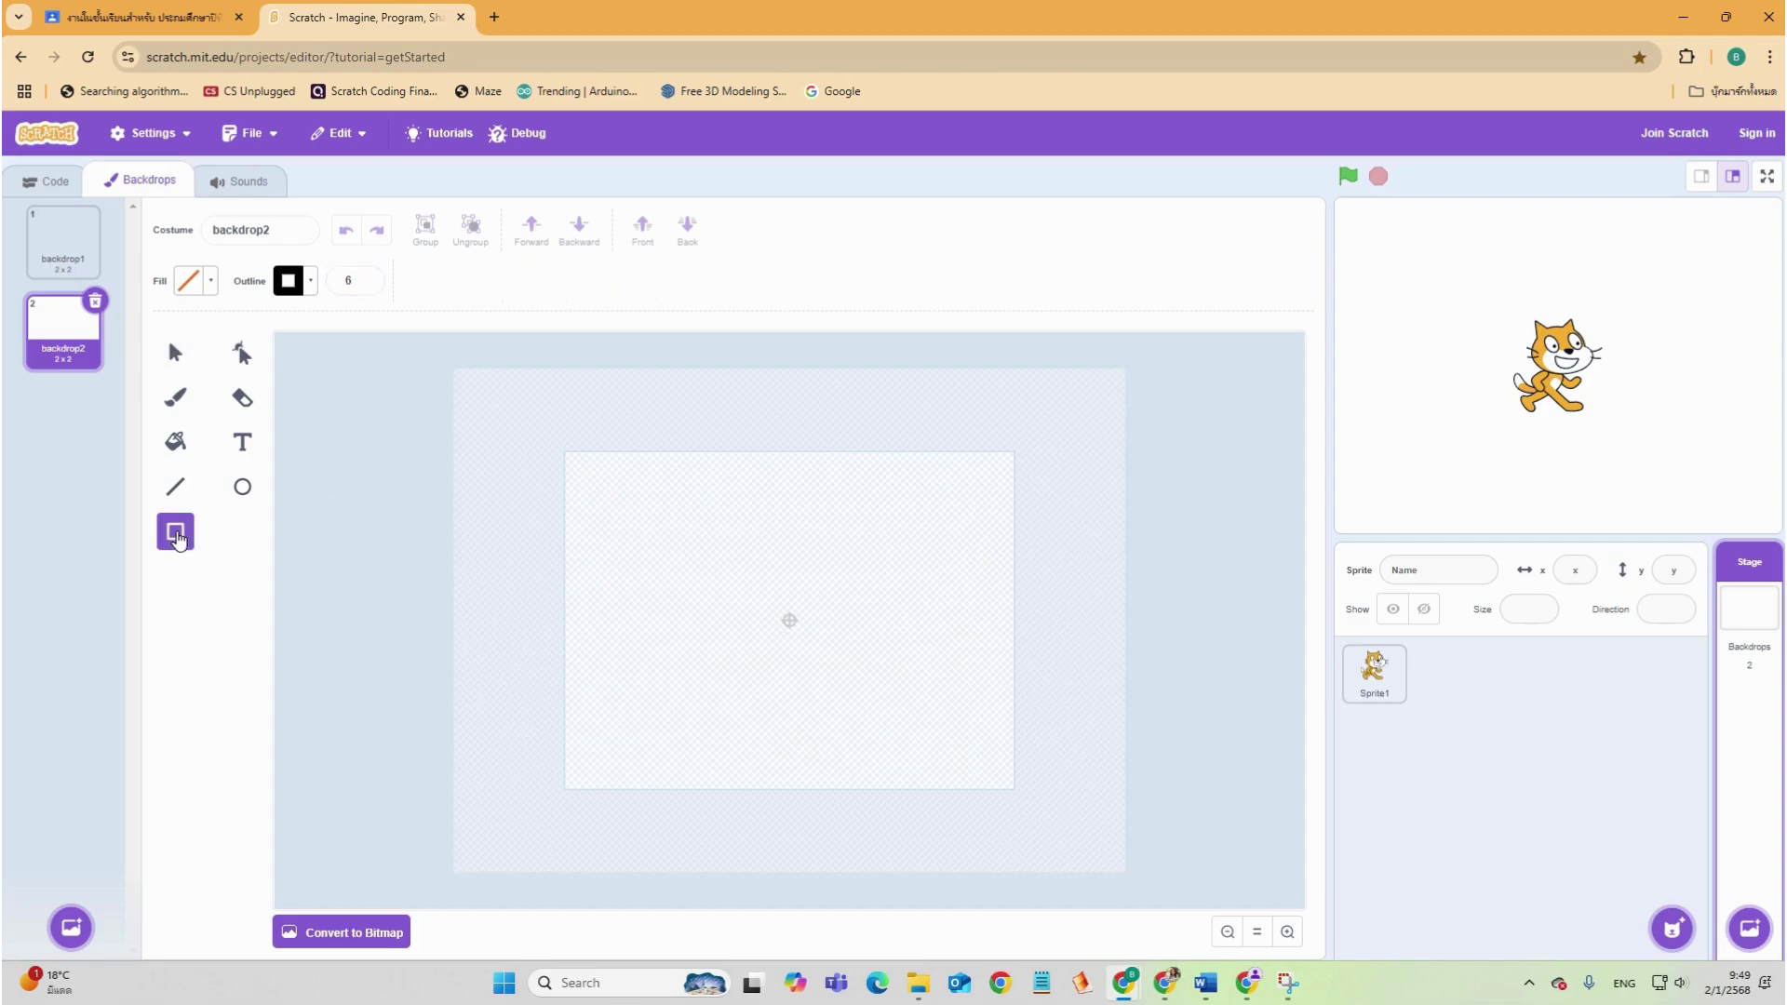
{"action": "left_click_drag", "start_coordinate": [602, 501], "coordinate": [959, 743]}
{"action": "left_click_drag", "start_coordinate": [738, 481], "coordinate": [827, 573]}
{"action": "key", "text": "s"}
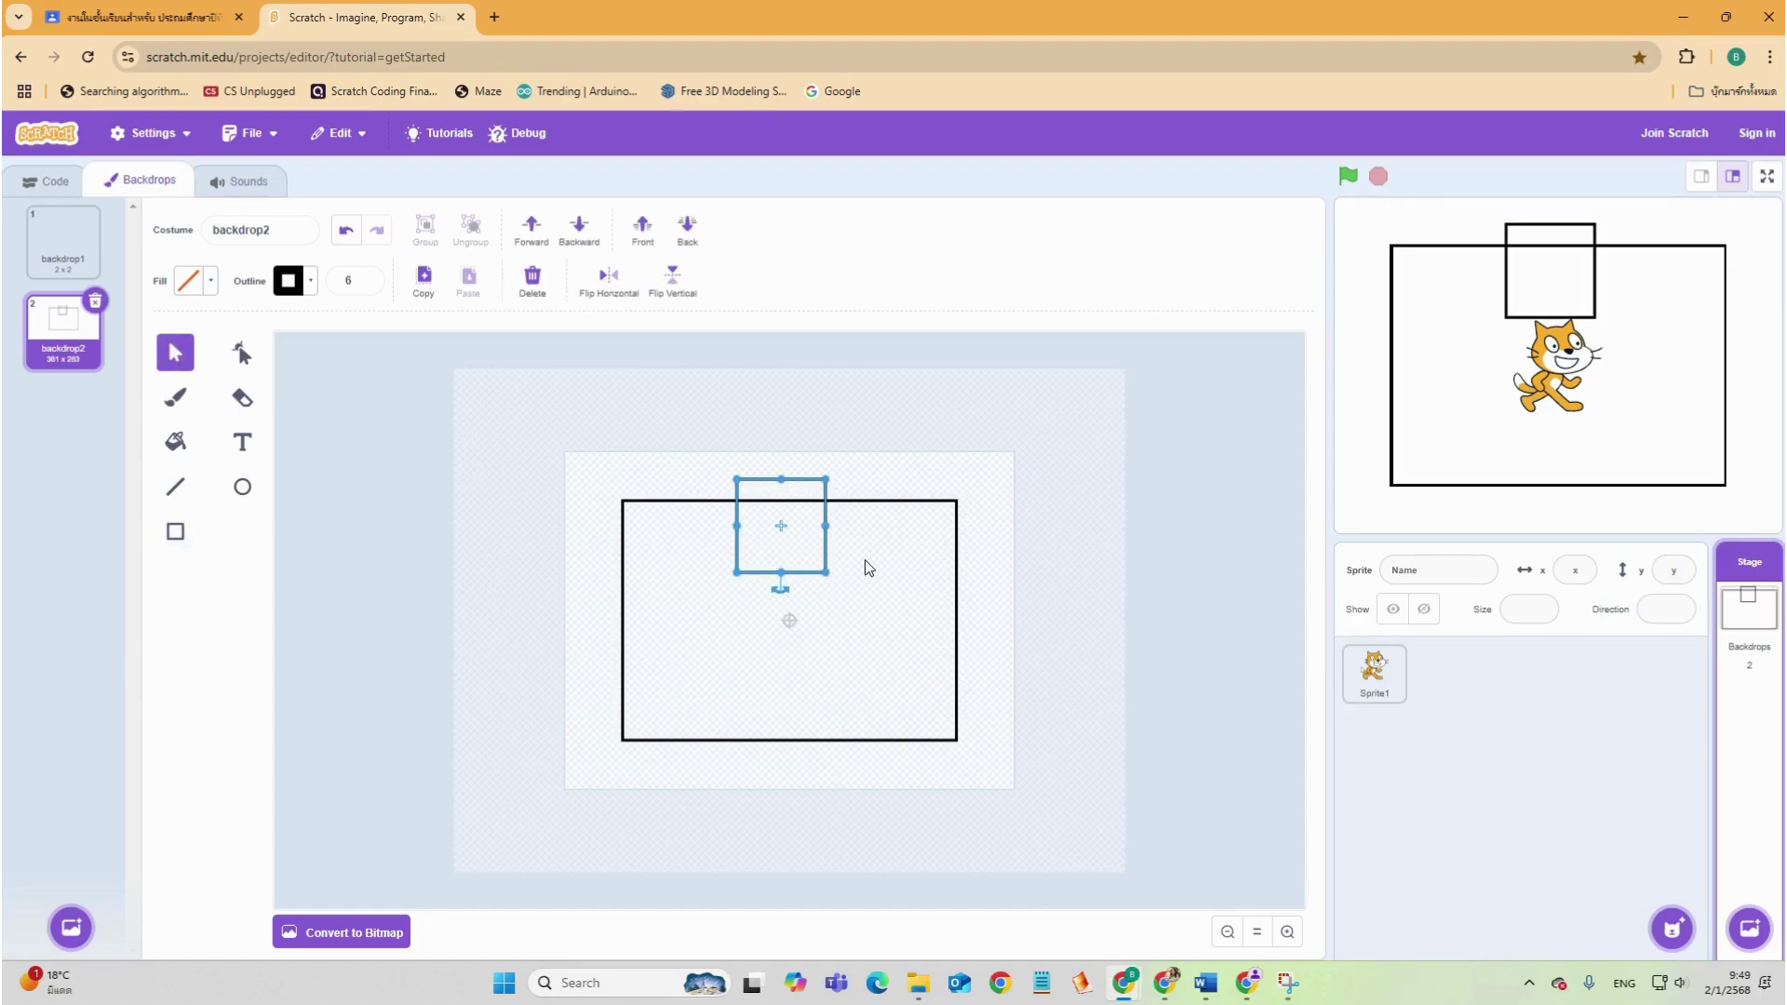
{"action": "mouse_move", "coordinate": [829, 561]}
{"action": "left_mouse_down"}
{"action": "mouse_move", "coordinate": [842, 551]}
{"action": "mouse_move", "coordinate": [834, 572]}
{"action": "left_mouse_up"}
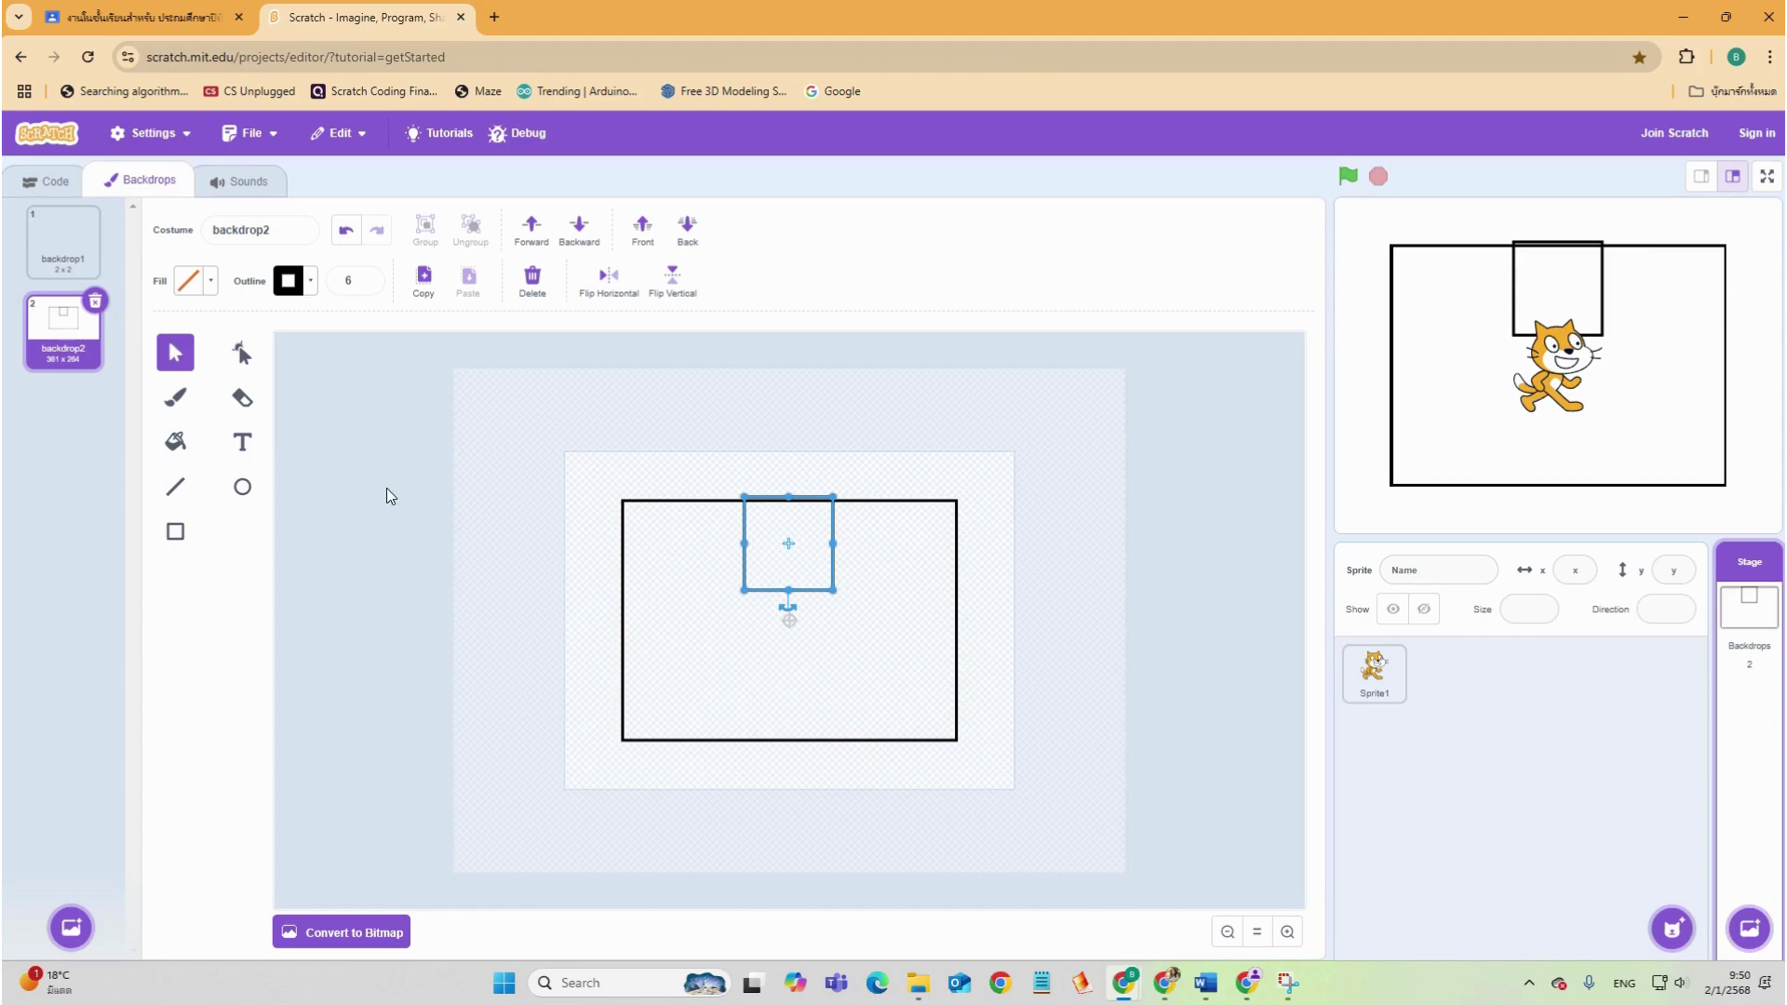
{"action": "left_click", "coordinate": [595, 493]}
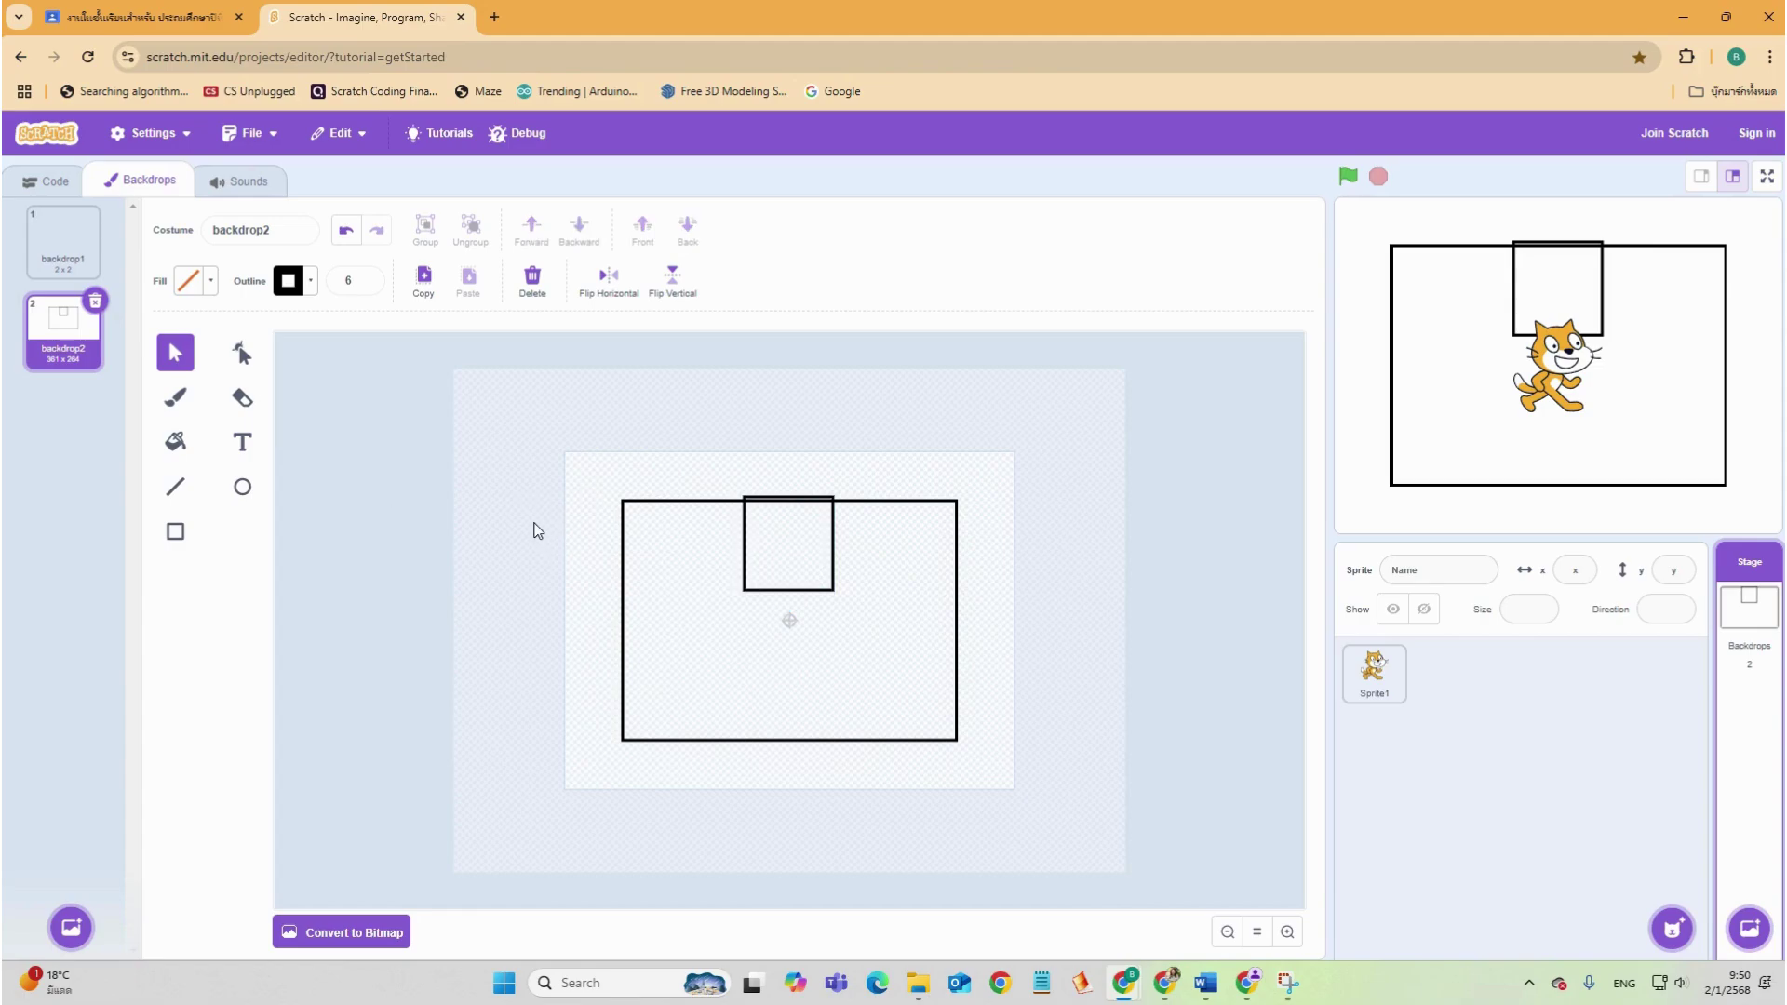
Draw an unfilled ellipse inside the large rectangle, overlapping the lower edge of the small square
{"action": "left_click", "coordinate": [241, 494]}
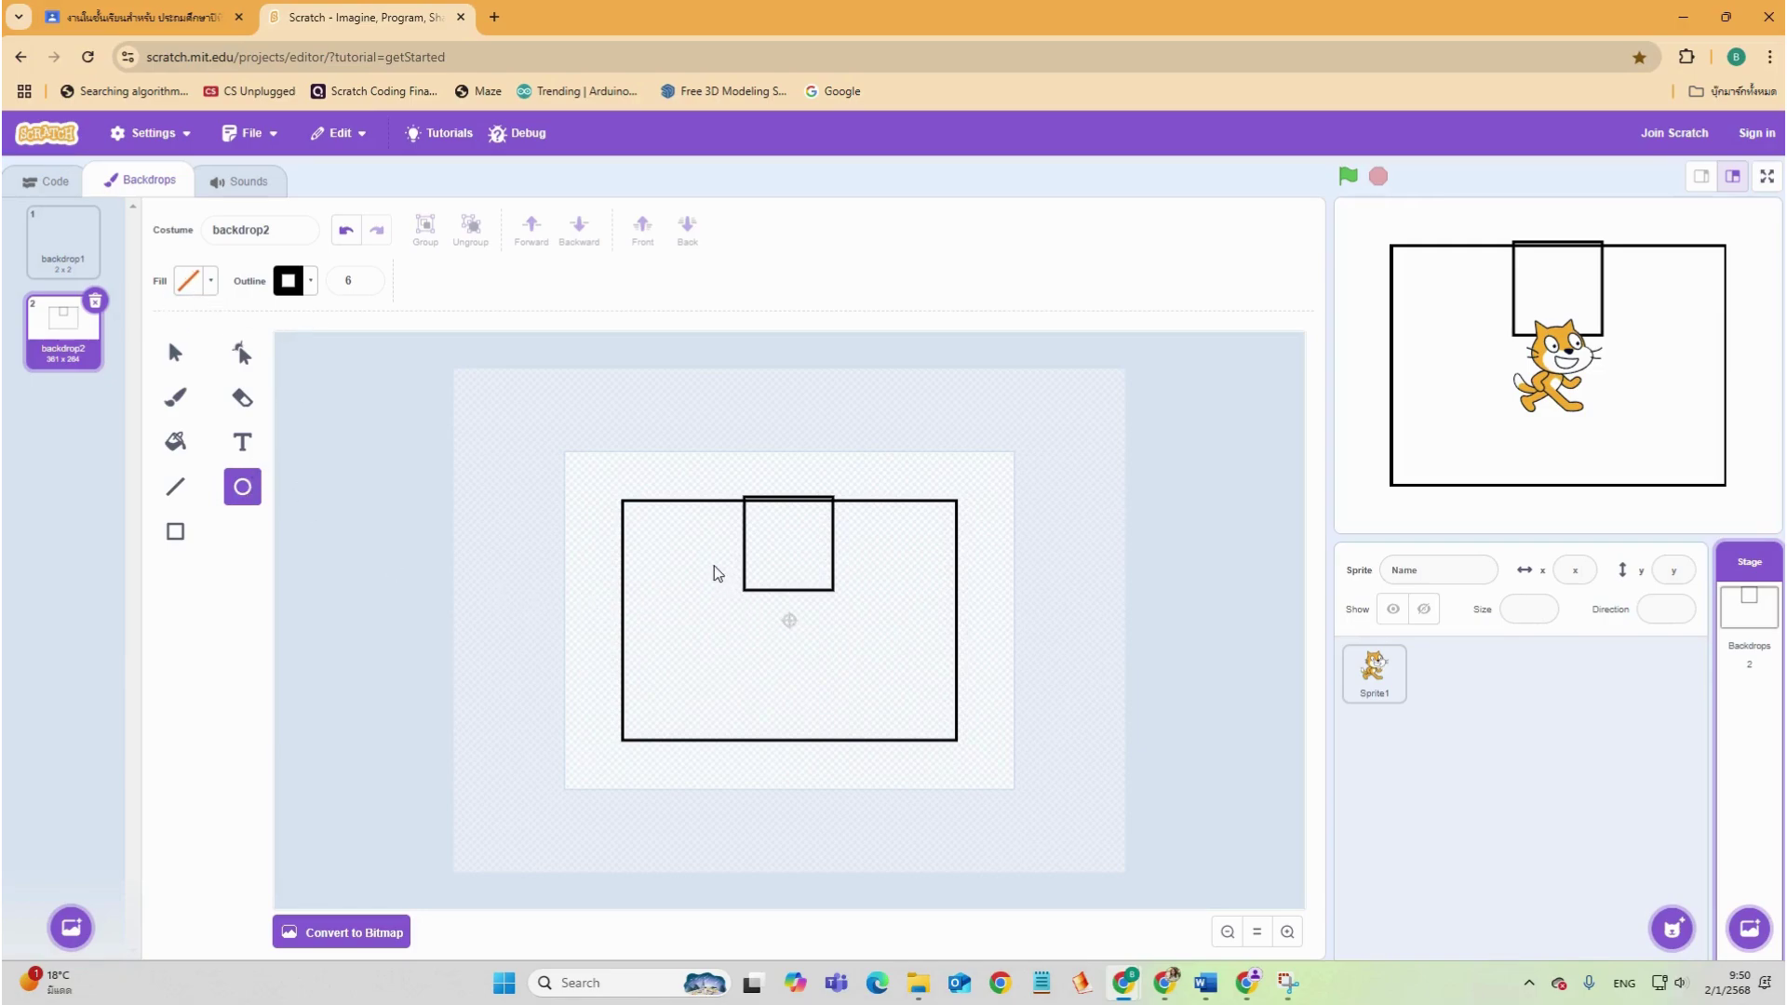
{"action": "mouse_move", "coordinate": [726, 595]}
{"action": "left_mouse_down"}
{"action": "mouse_move", "coordinate": [798, 665]}
{"action": "mouse_move", "coordinate": [849, 676]}
{"action": "left_mouse_up"}
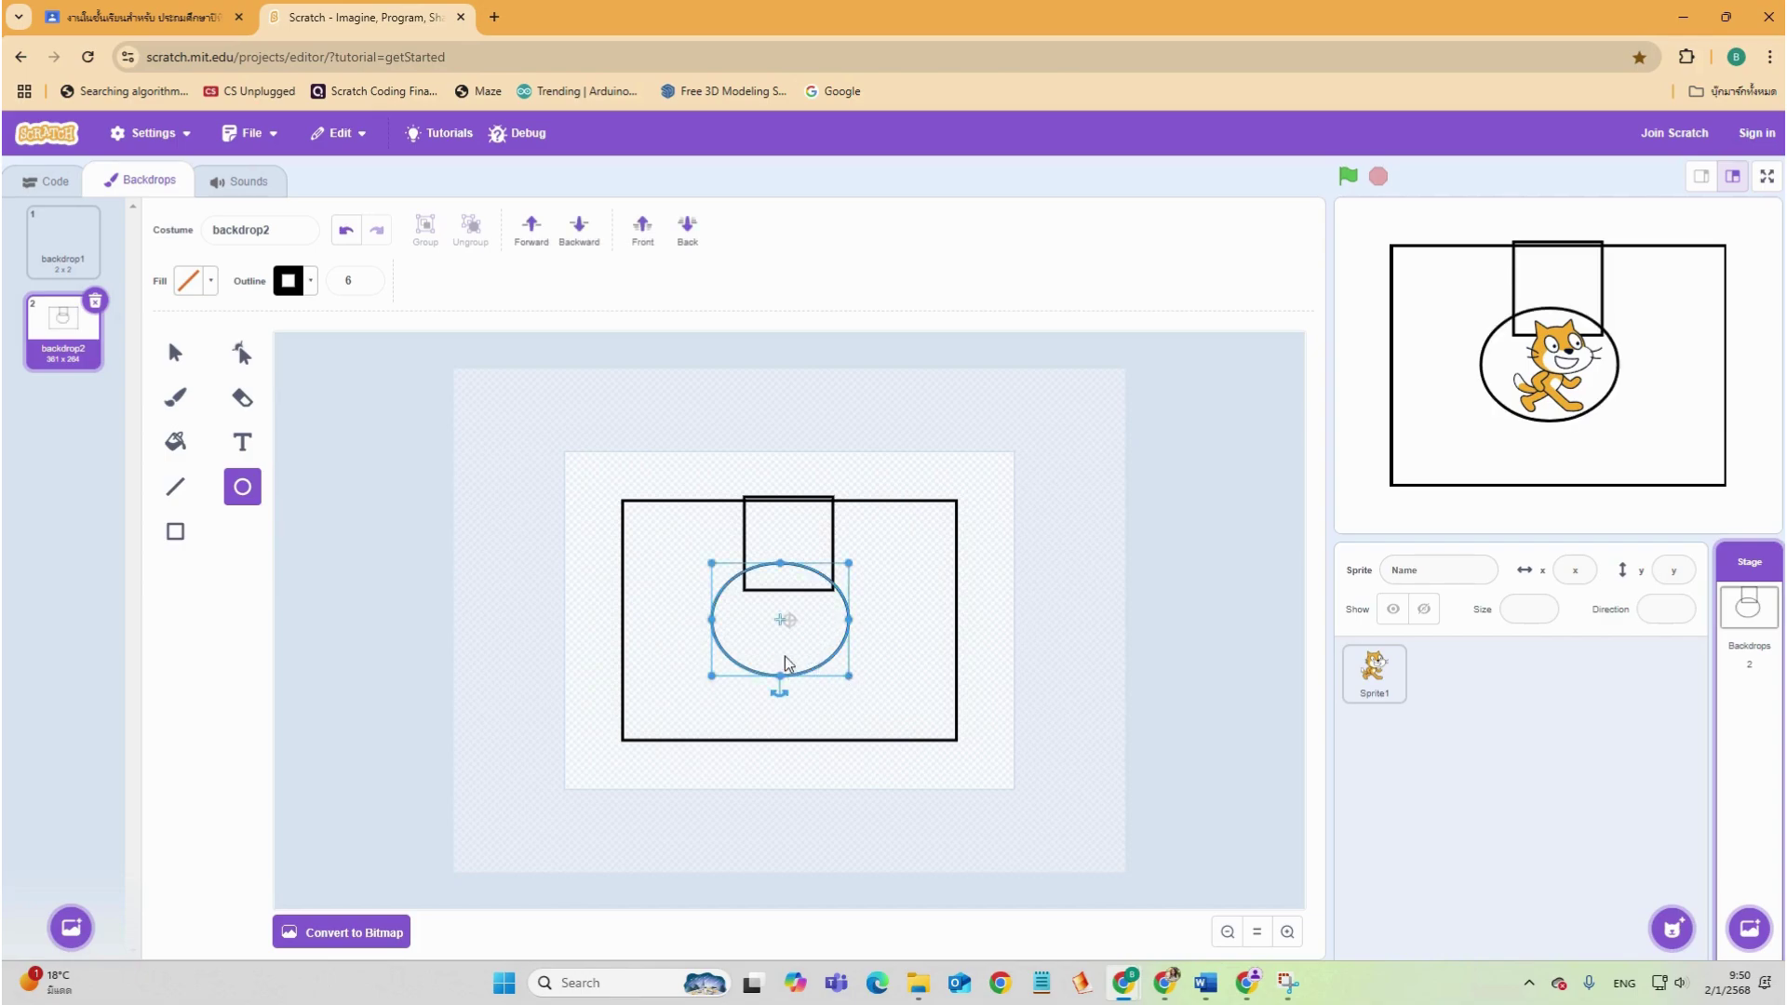
{"action": "left_click", "coordinate": [789, 656]}
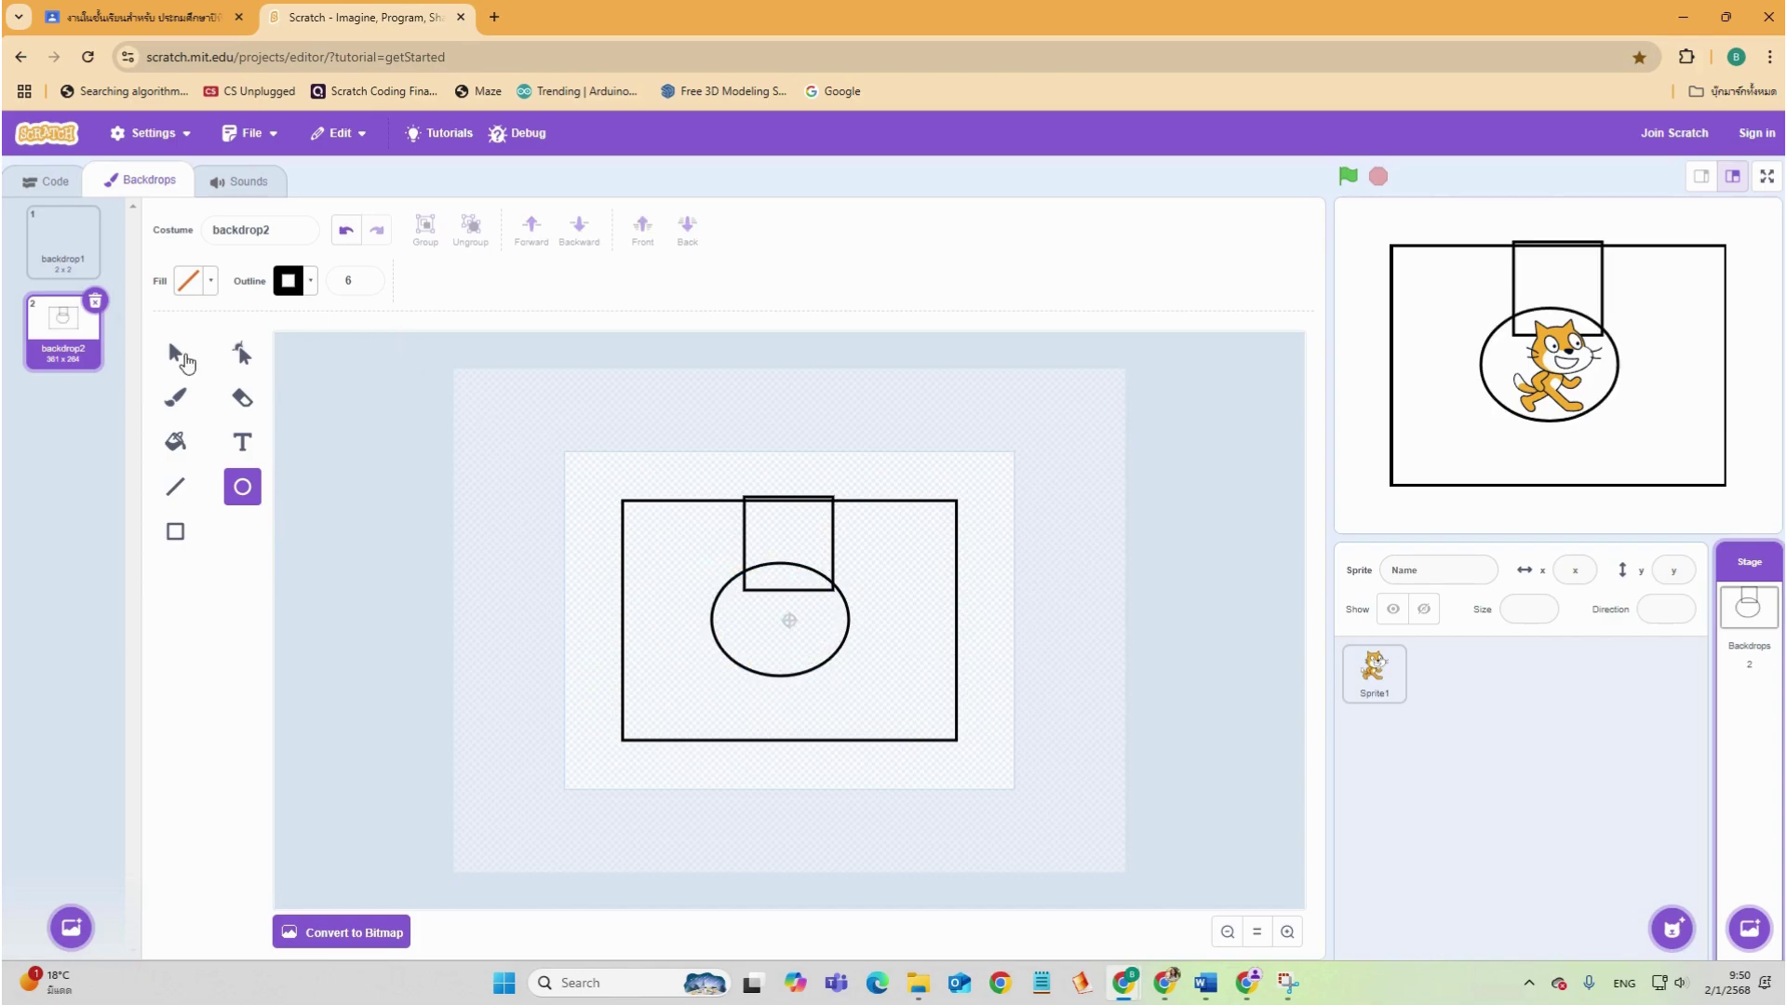
Centre the ellipse beneath the small square and stretch it slightly taller, keeping the two shapes overlapping
{"action": "left_click", "coordinate": [175, 353]}
{"action": "left_click", "coordinate": [822, 674]}
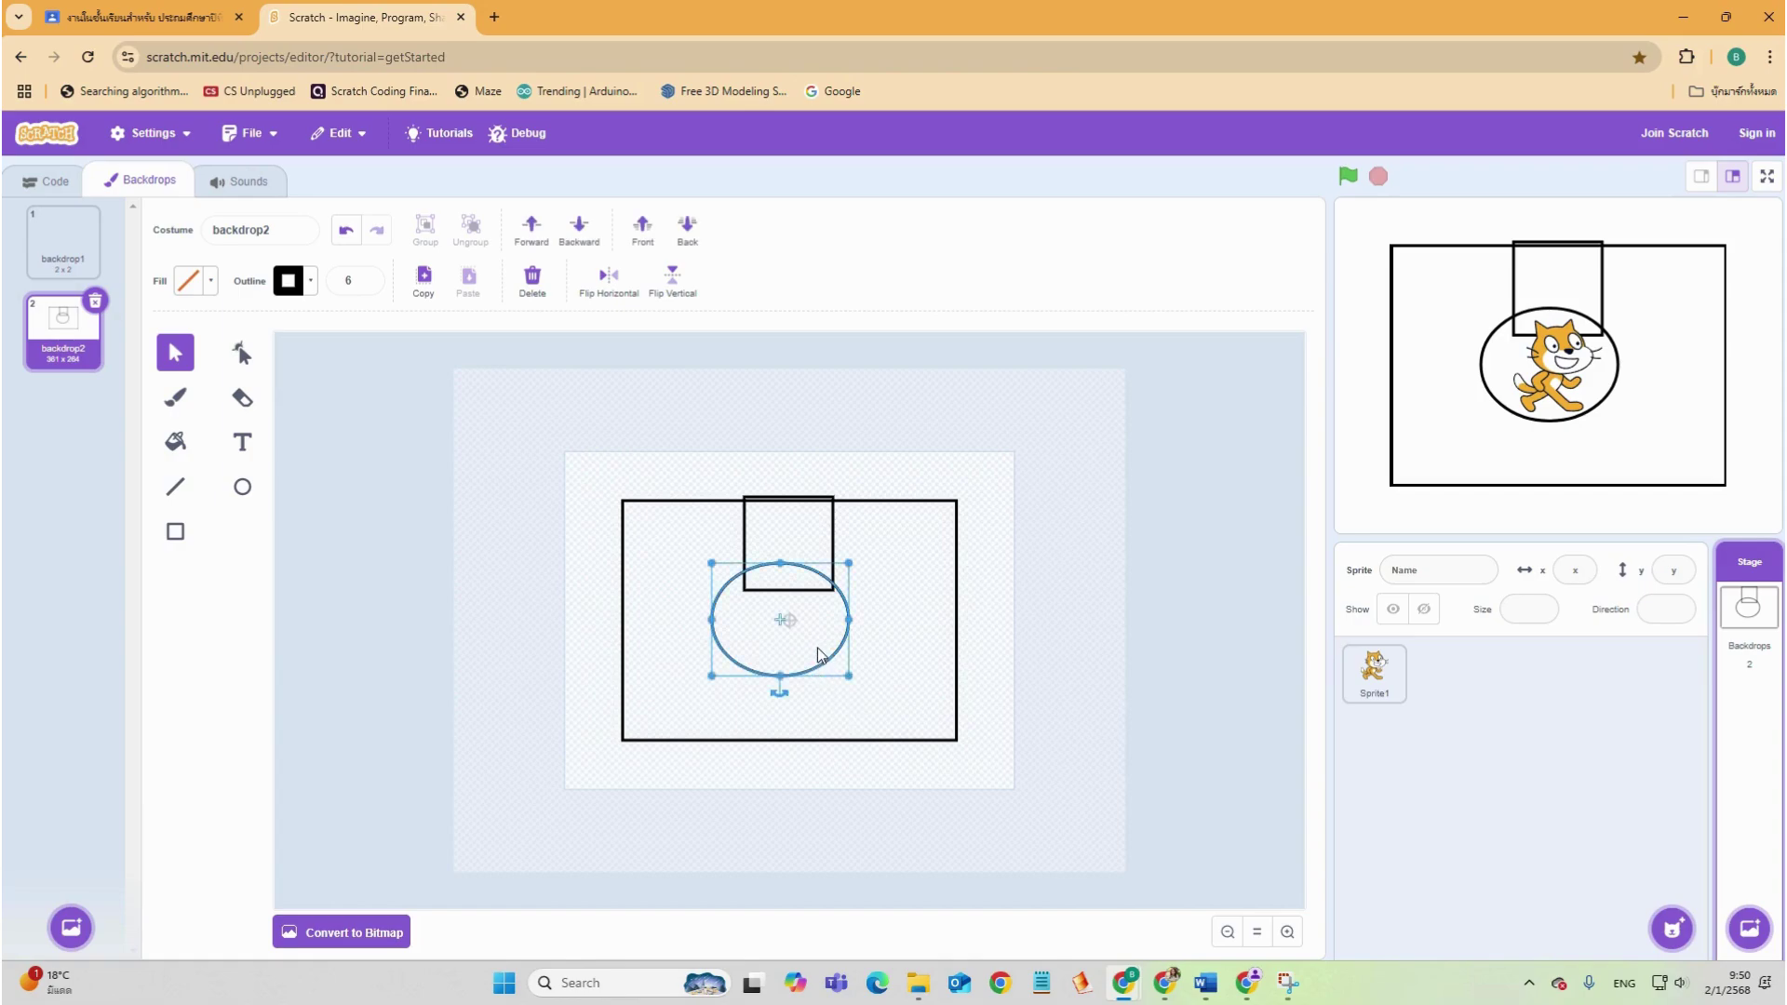
{"action": "left_click", "coordinate": [824, 655]}
{"action": "left_click_drag", "start_coordinate": [826, 660], "coordinate": [832, 676]}
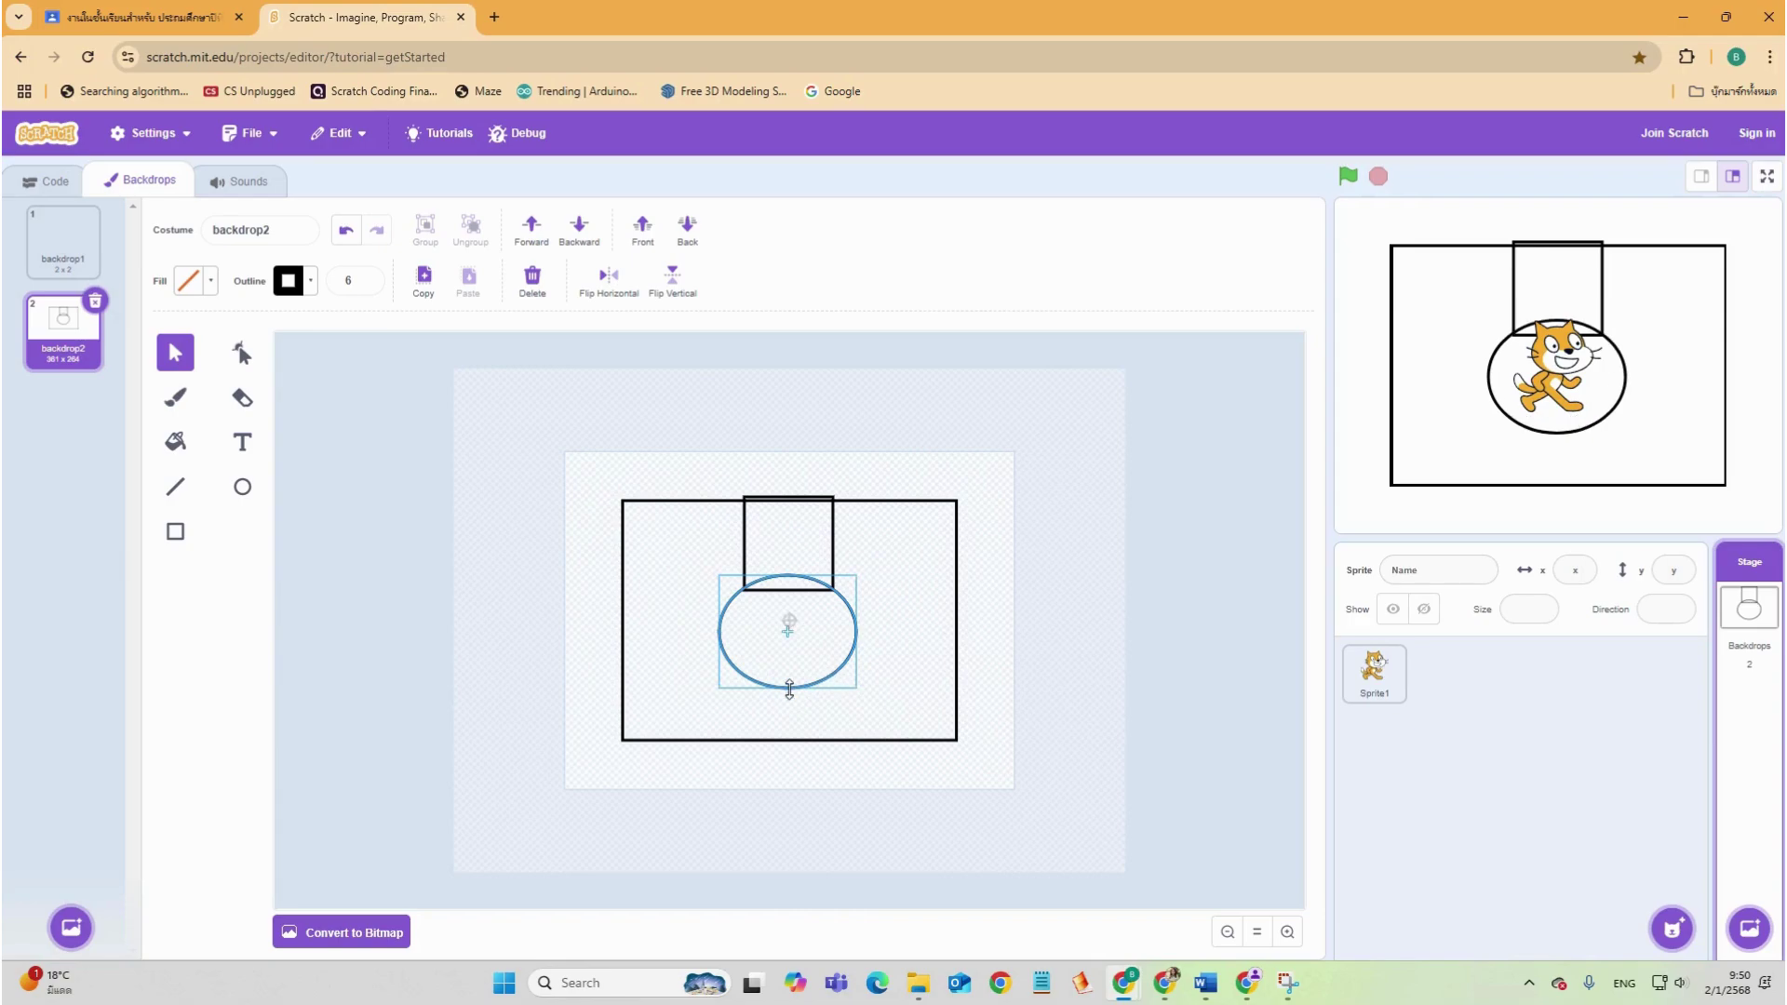
{"action": "left_click_drag", "start_coordinate": [789, 689], "coordinate": [847, 657]}
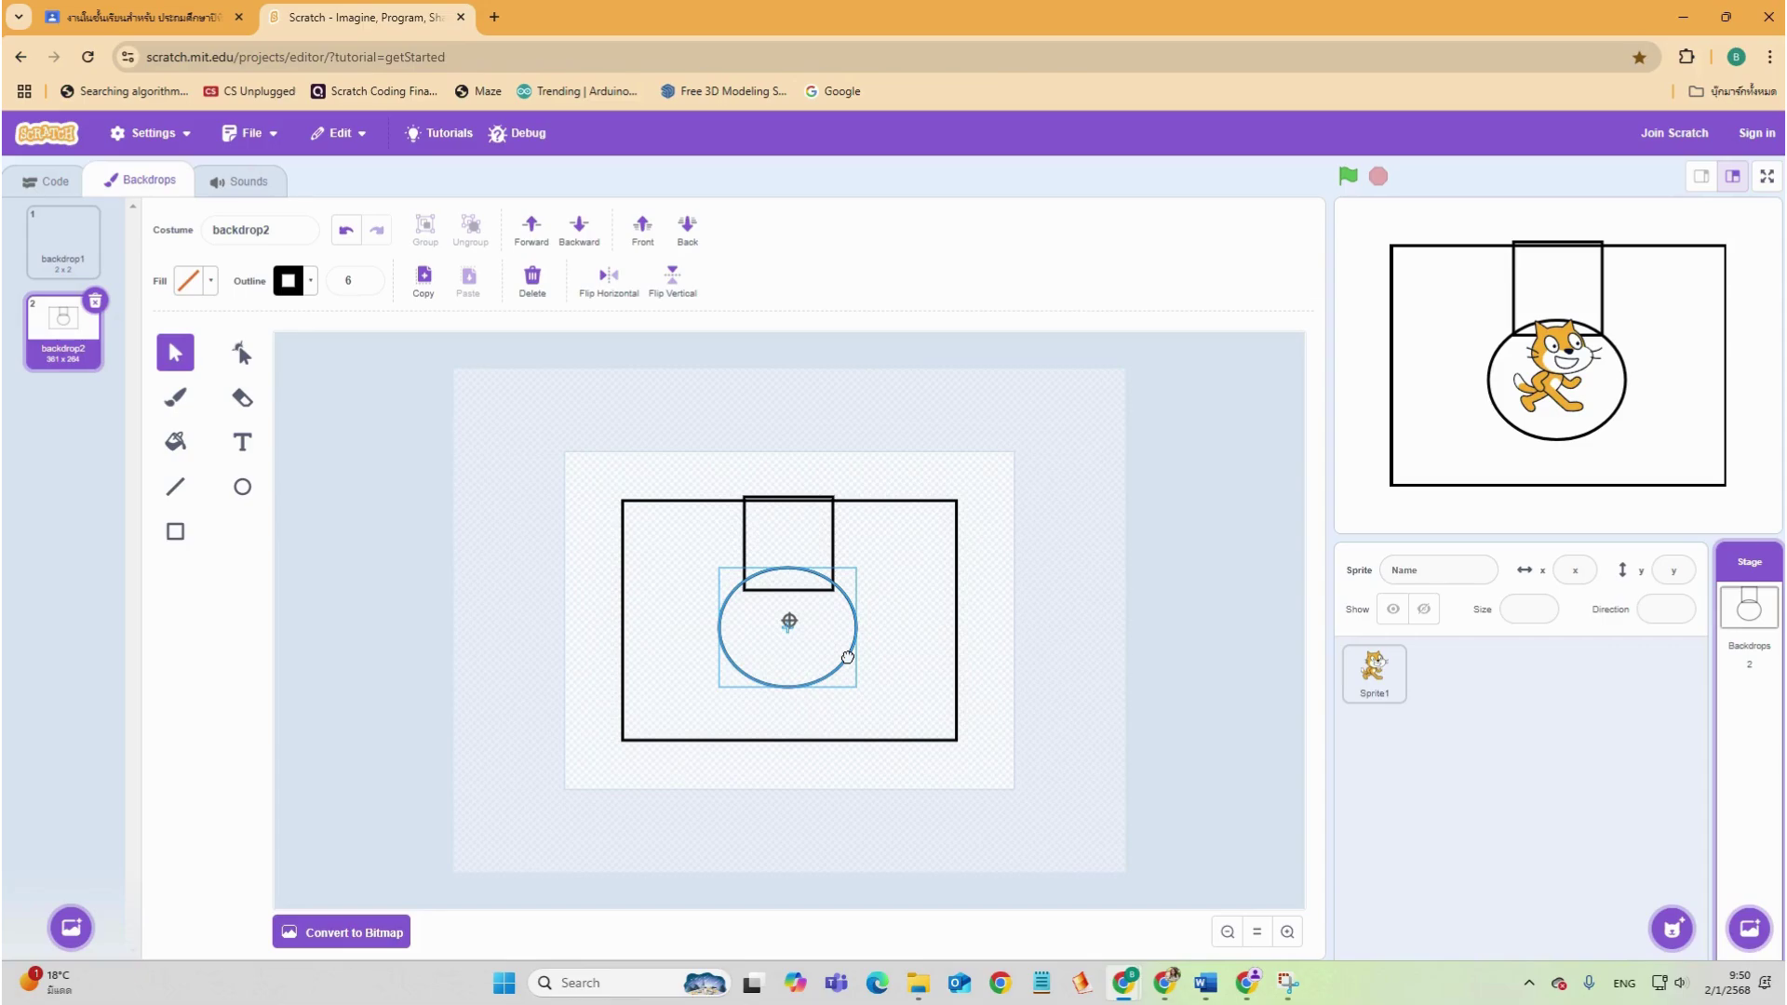
{"action": "left_click_drag", "start_coordinate": [847, 657], "coordinate": [850, 659]}
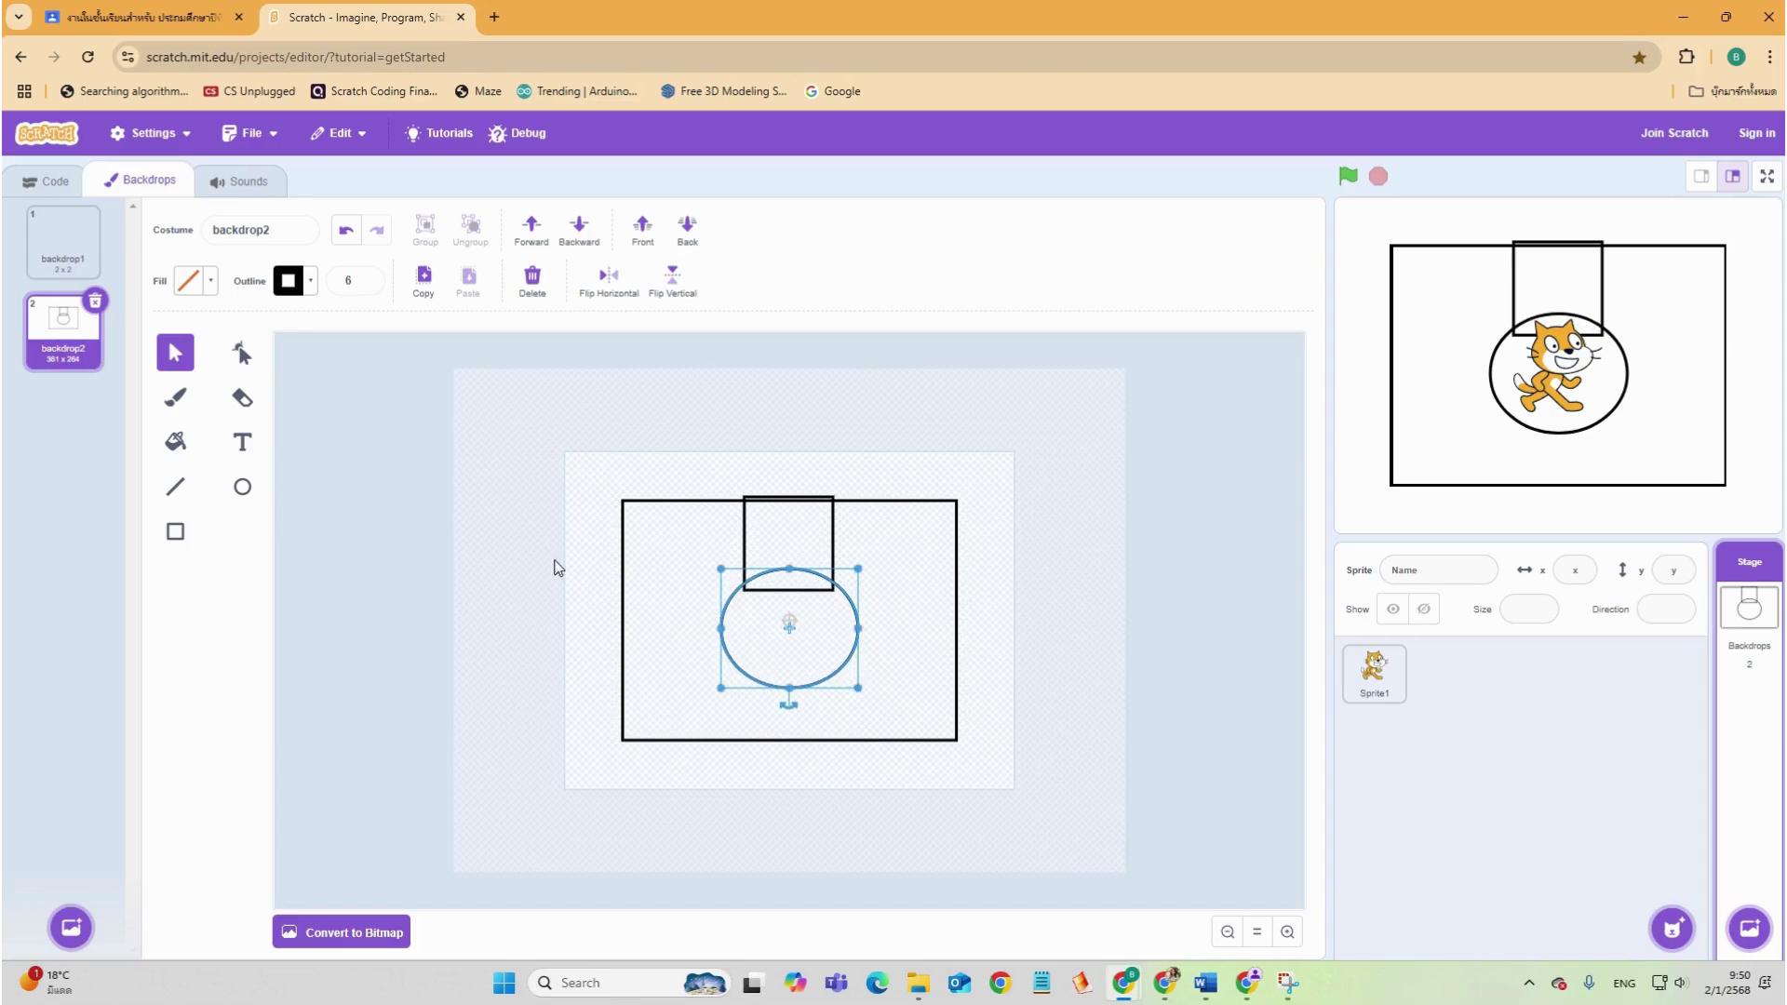
{"action": "left_click", "coordinate": [663, 557]}
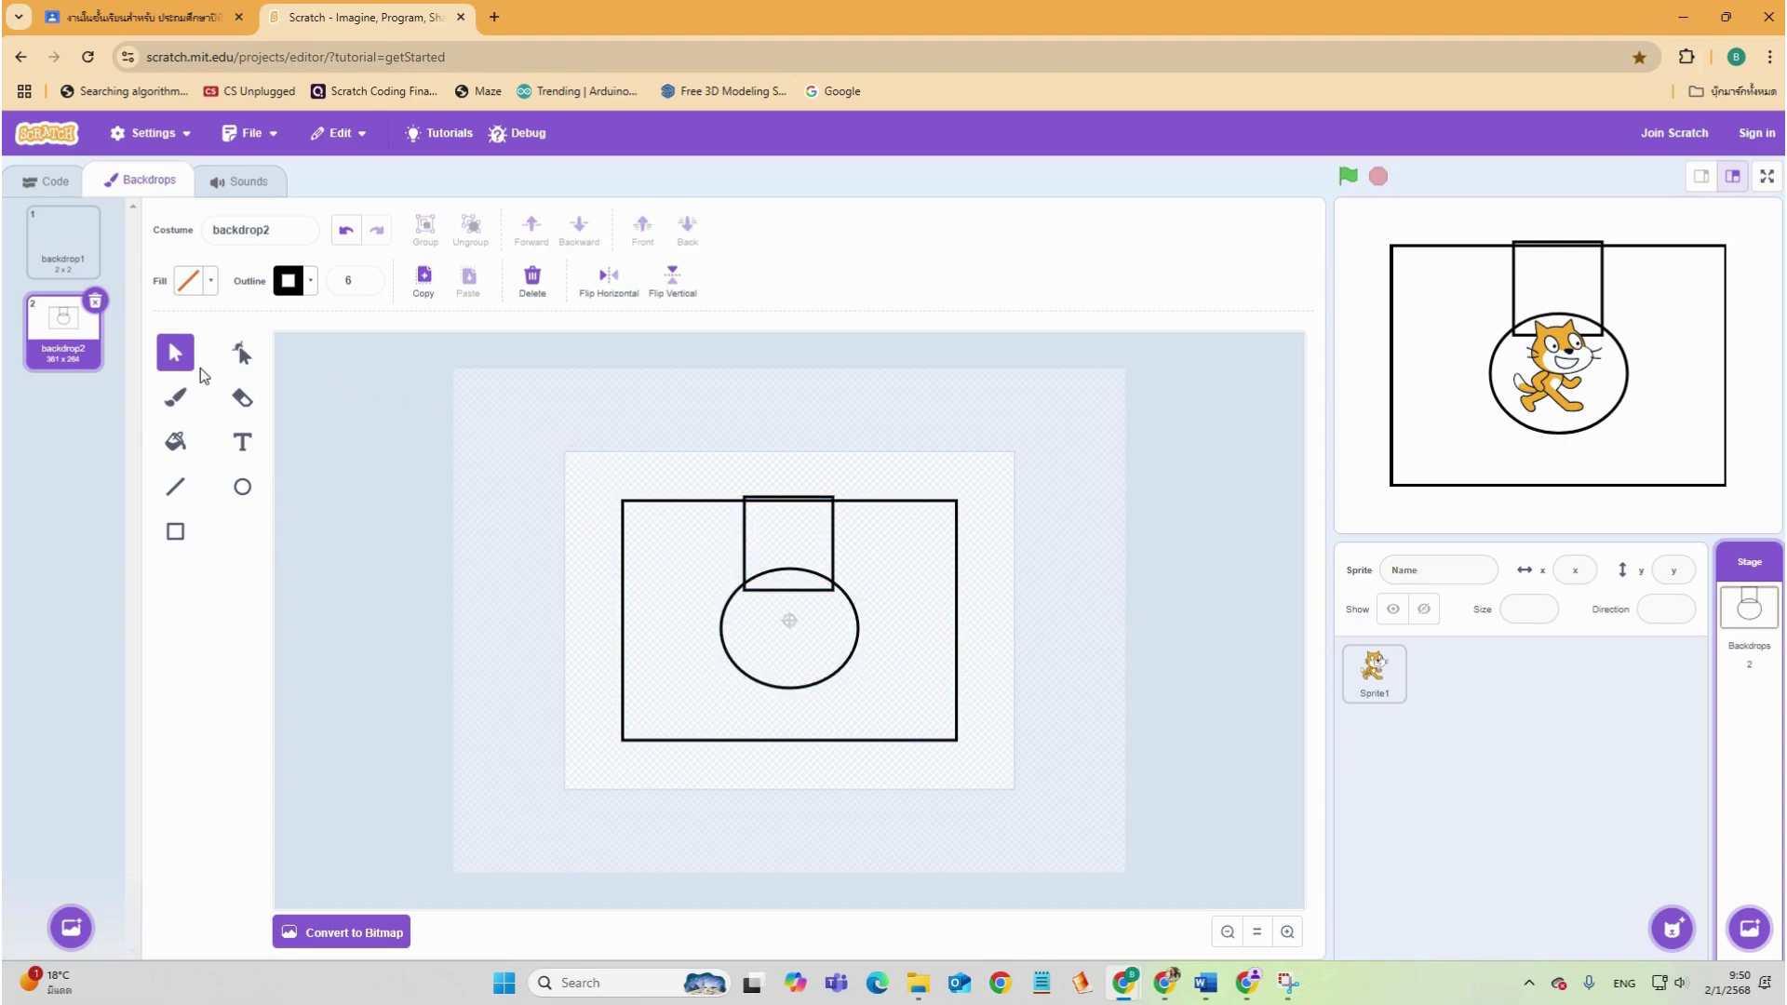
Erase the square's upper edge and the lines overlapping inside the square and ellipse, leaving one open keyhole-shaped outline
{"action": "left_click", "coordinate": [242, 397]}
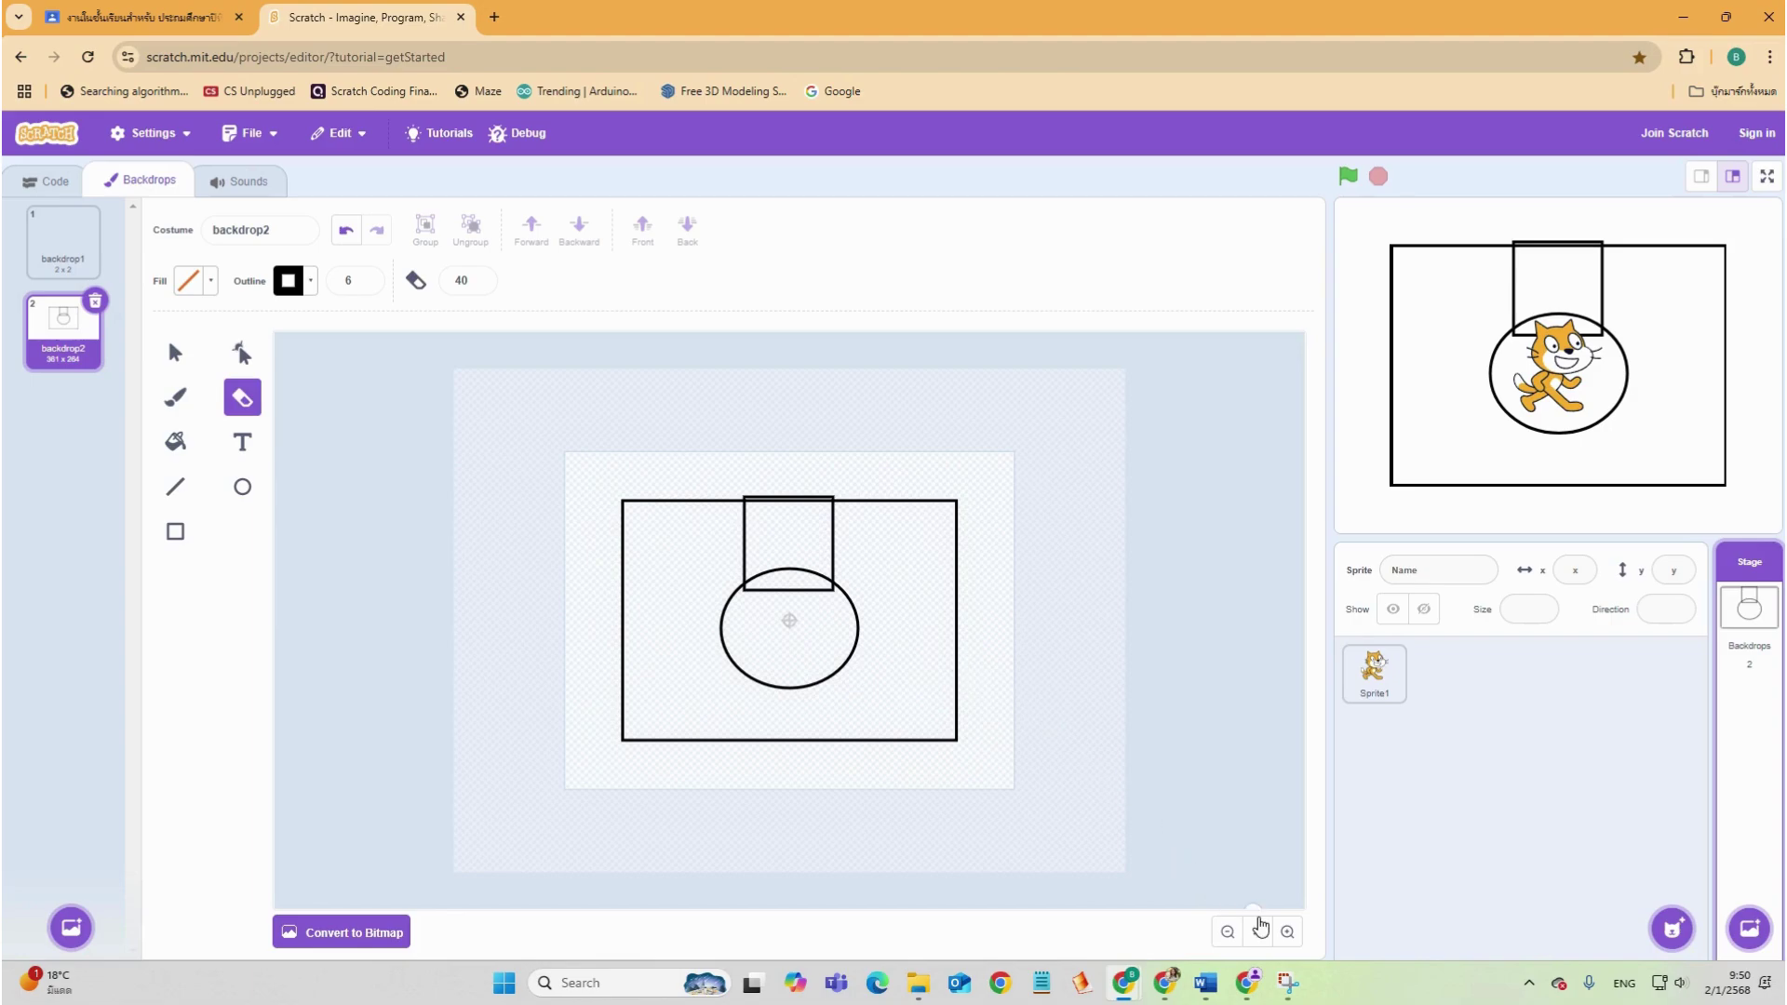
{"action": "left_click", "coordinate": [1287, 932]}
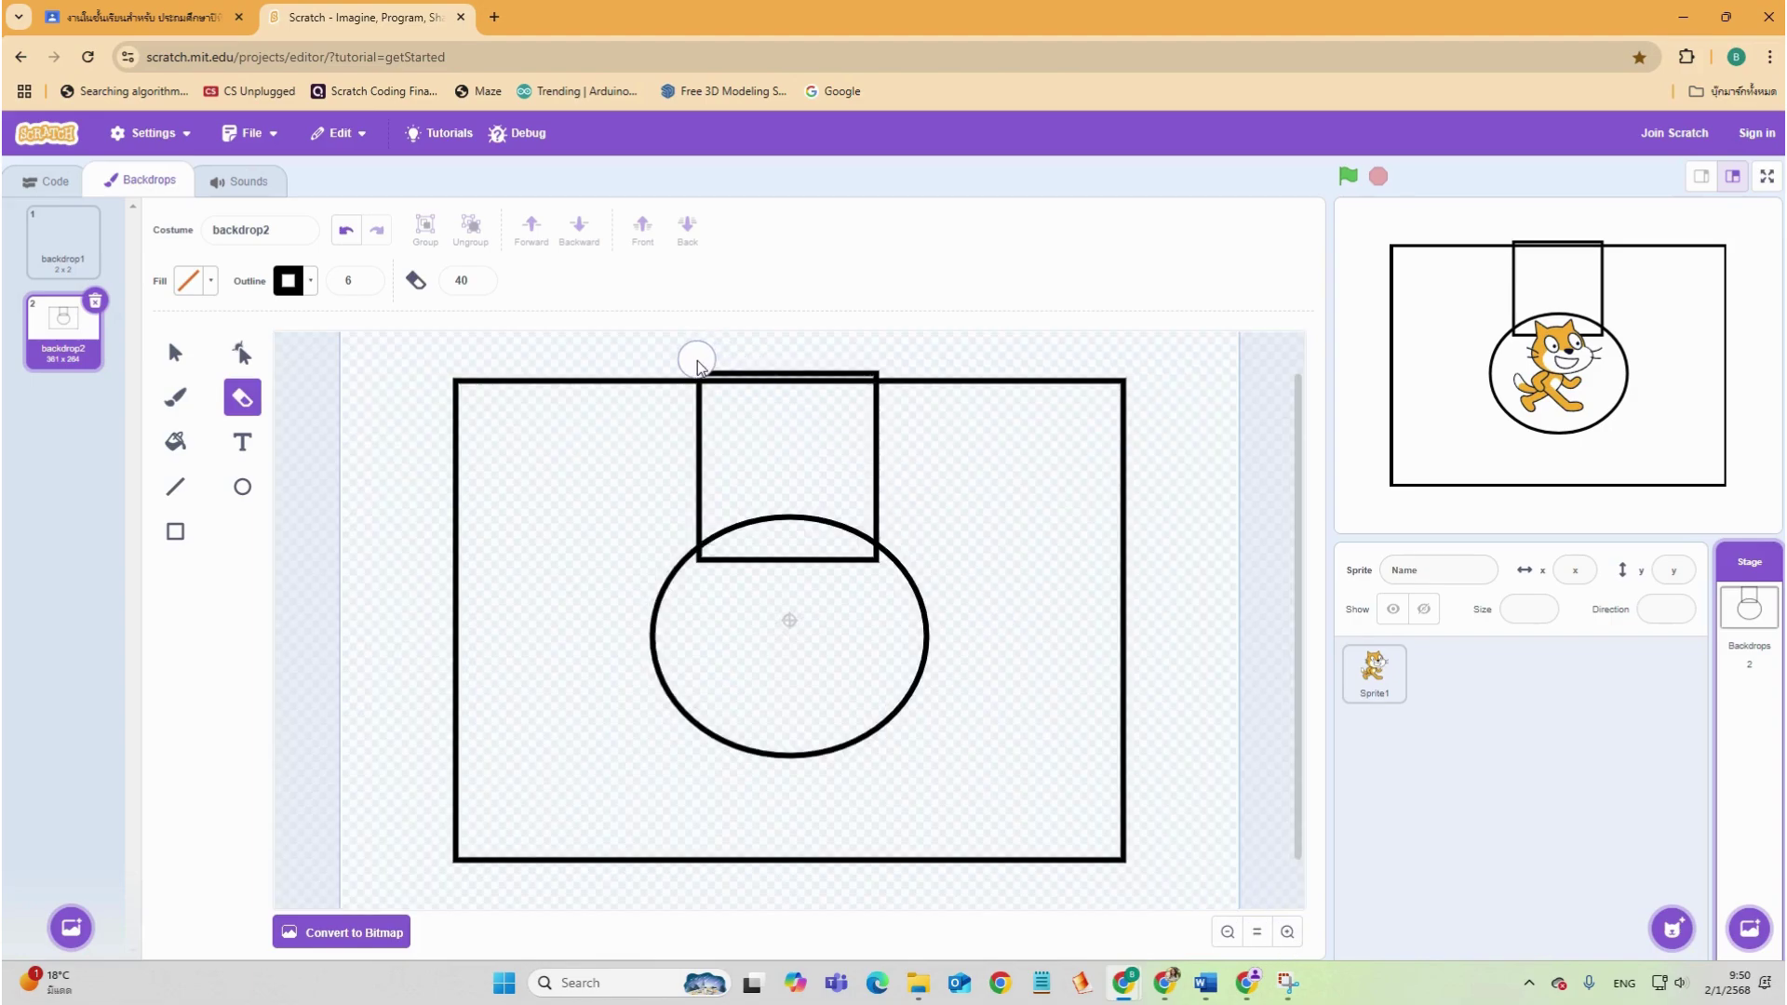
{"action": "mouse_move", "coordinate": [703, 360]}
{"action": "left_mouse_down"}
{"action": "mouse_move", "coordinate": [725, 380]}
{"action": "mouse_move", "coordinate": [838, 387]}
{"action": "mouse_move", "coordinate": [864, 573]}
{"action": "mouse_move", "coordinate": [838, 559]}
{"action": "mouse_move", "coordinate": [850, 539]}
{"action": "left_mouse_up"}
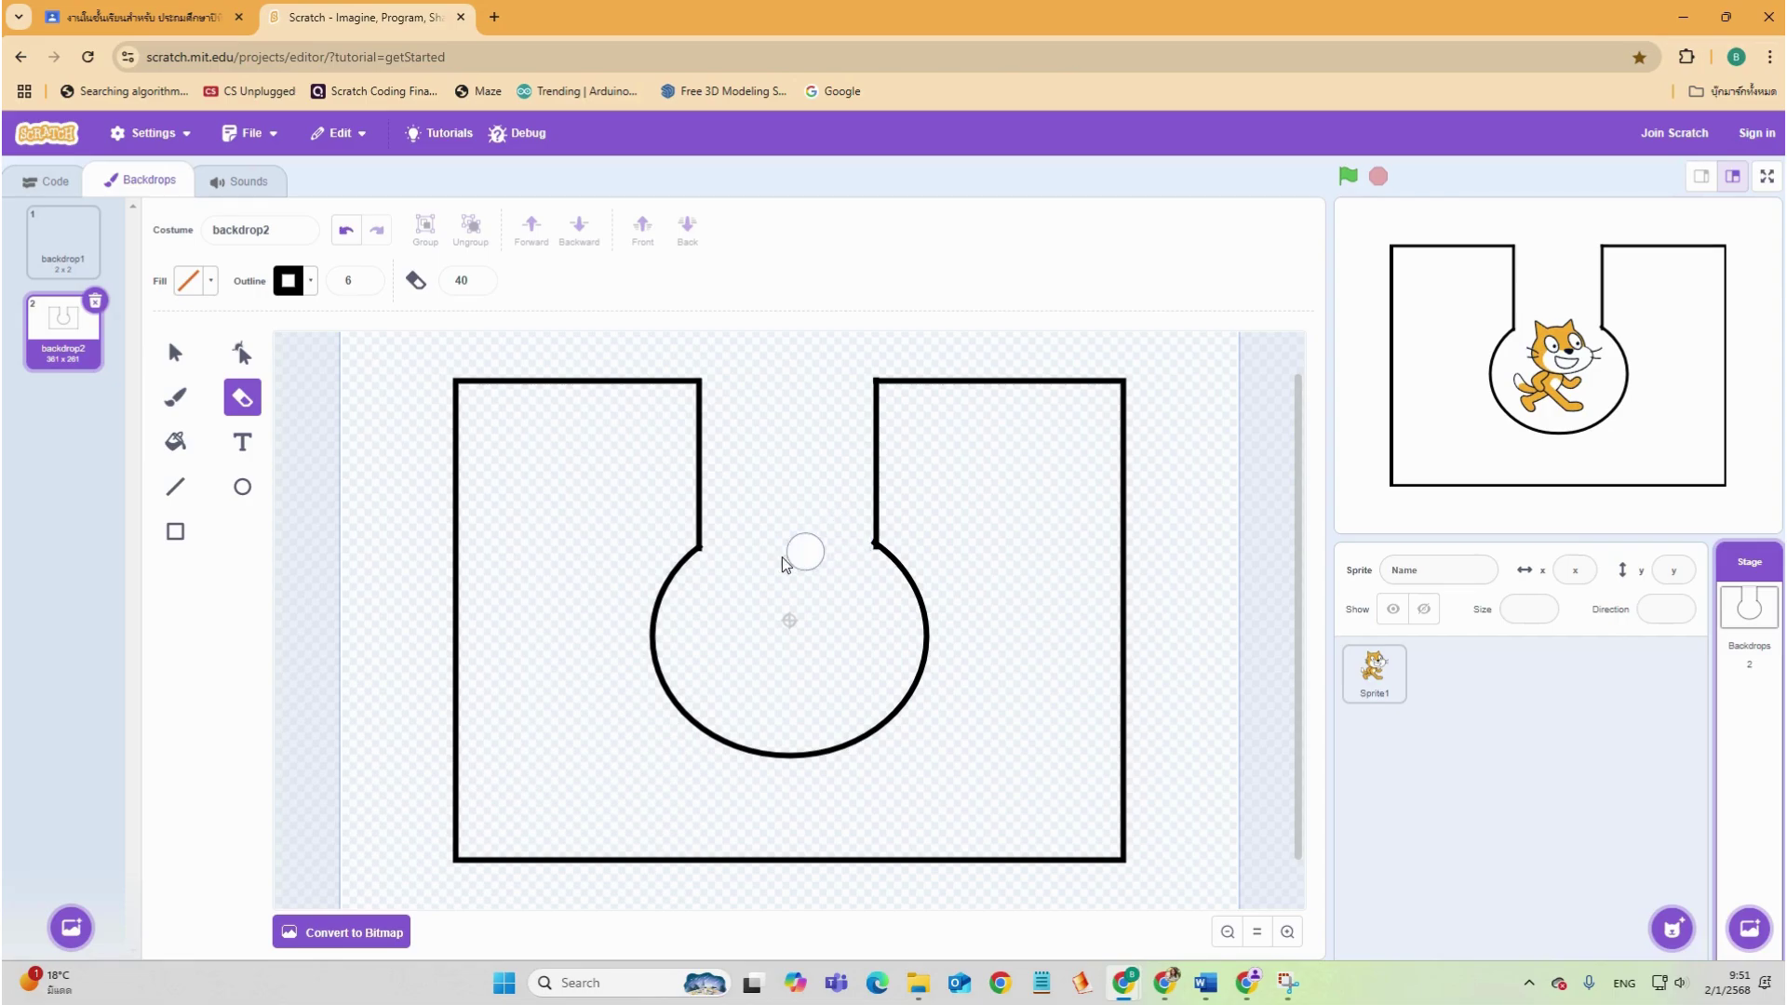
{"action": "key", "text": "s"}
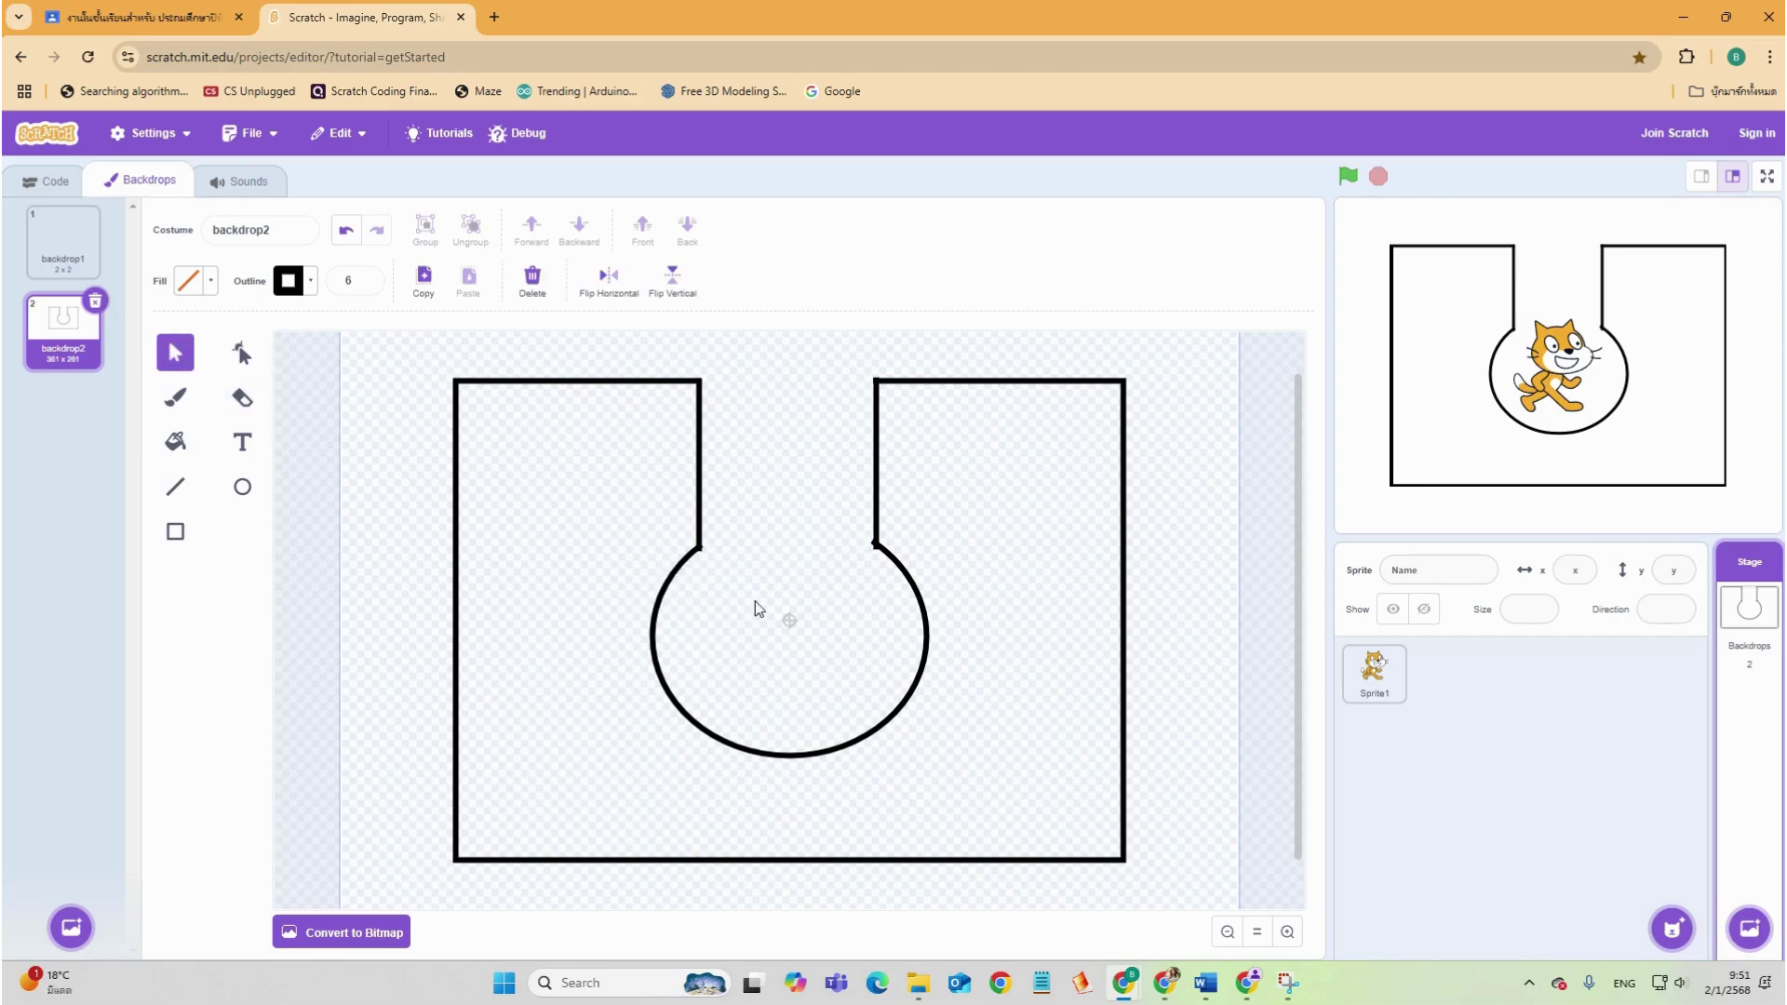
Erase the leftover line end where the keyhole's right vertical edge meets the arc, and clear the selection
{"action": "left_click", "coordinate": [919, 594]}
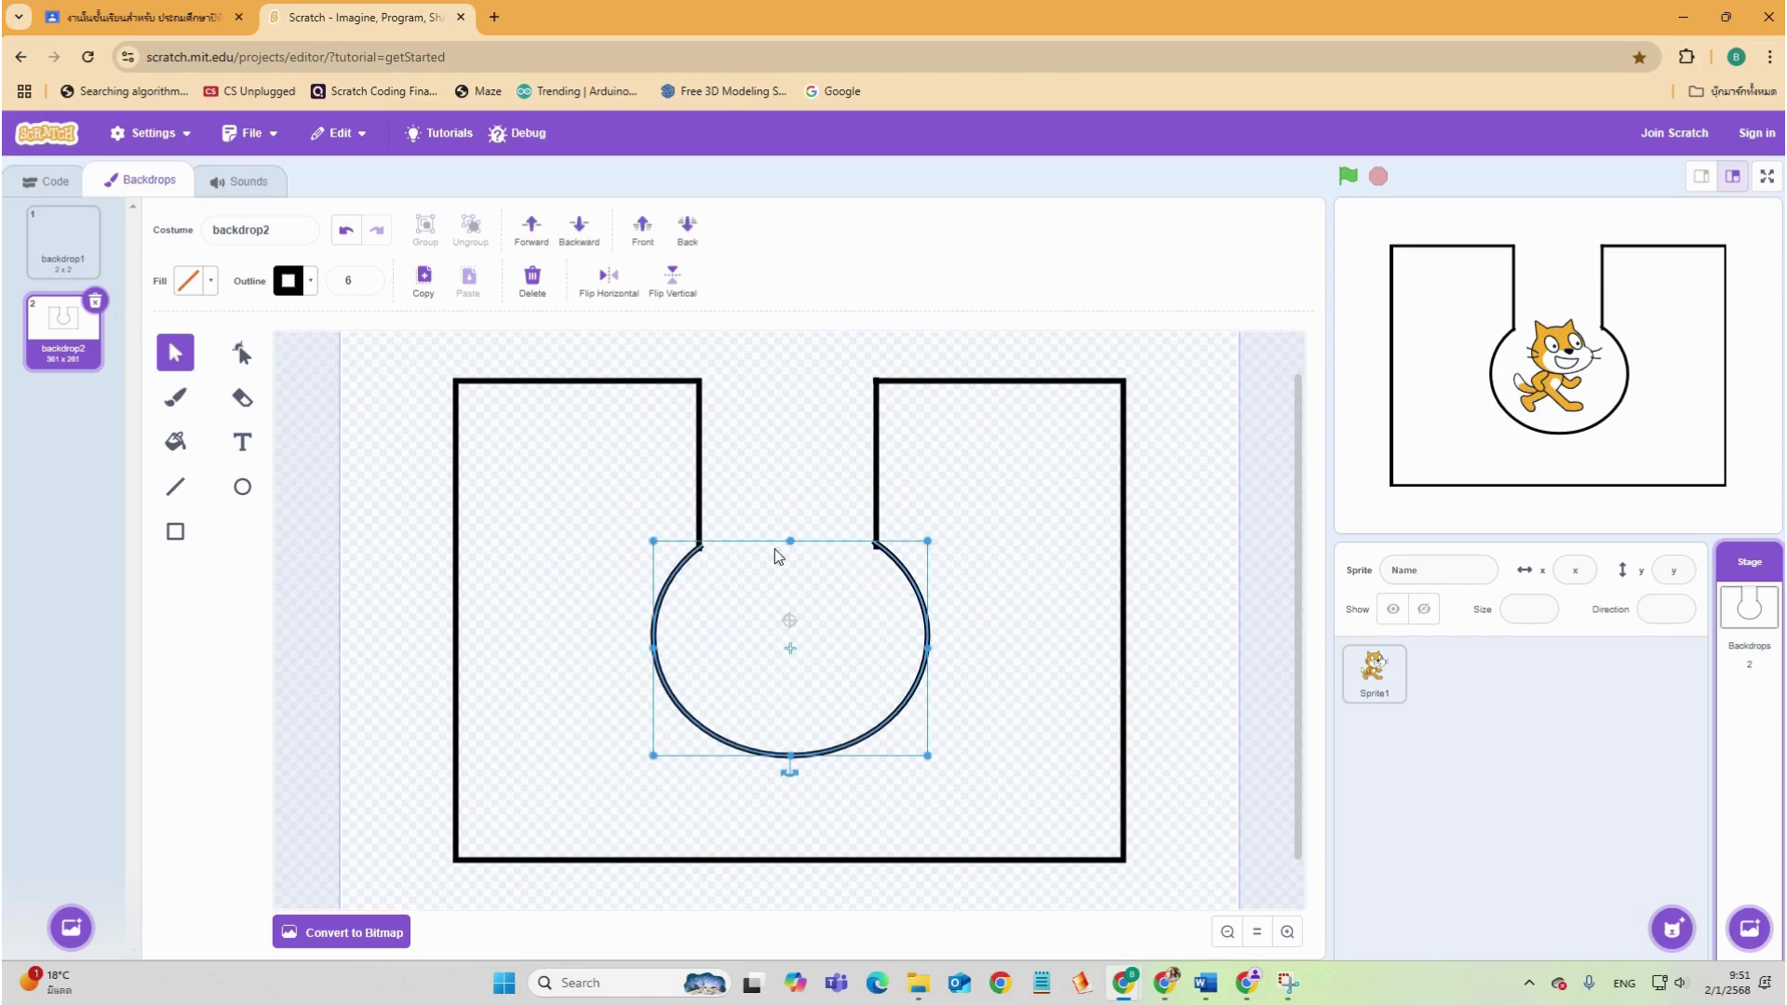
{"action": "left_click", "coordinate": [238, 410]}
{"action": "left_click", "coordinate": [867, 556]}
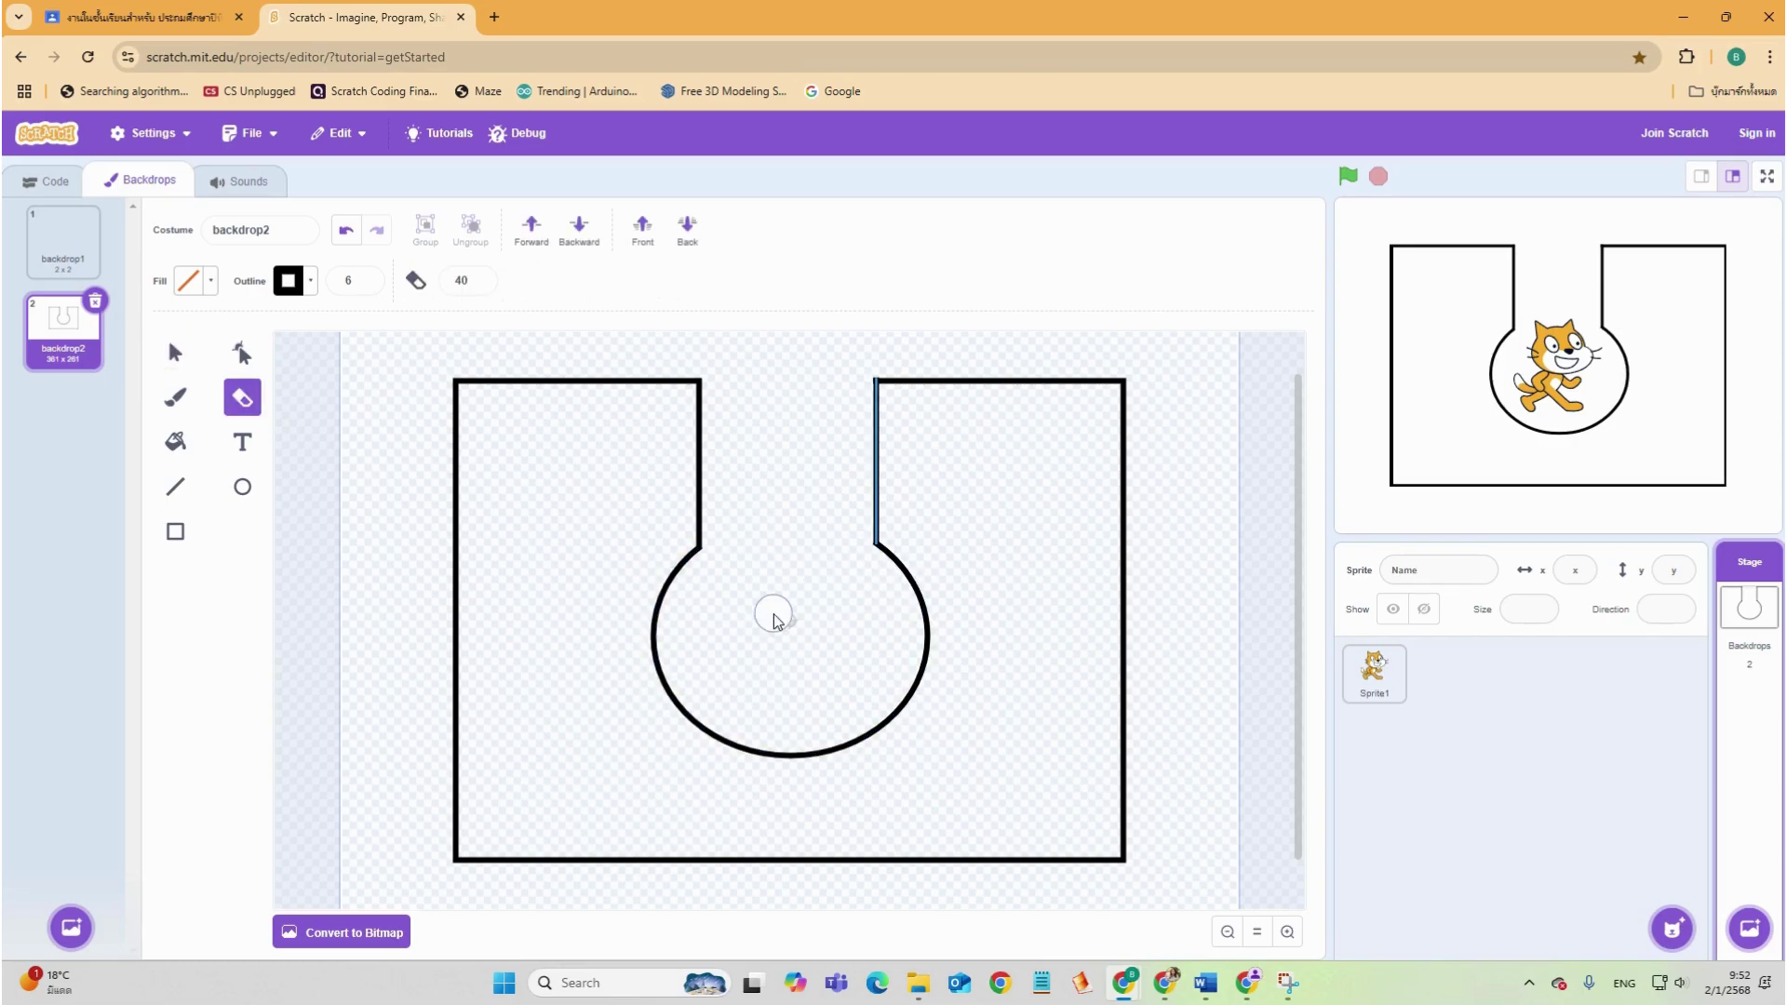
{"action": "left_click", "coordinate": [182, 359]}
{"action": "left_click", "coordinate": [182, 359]}
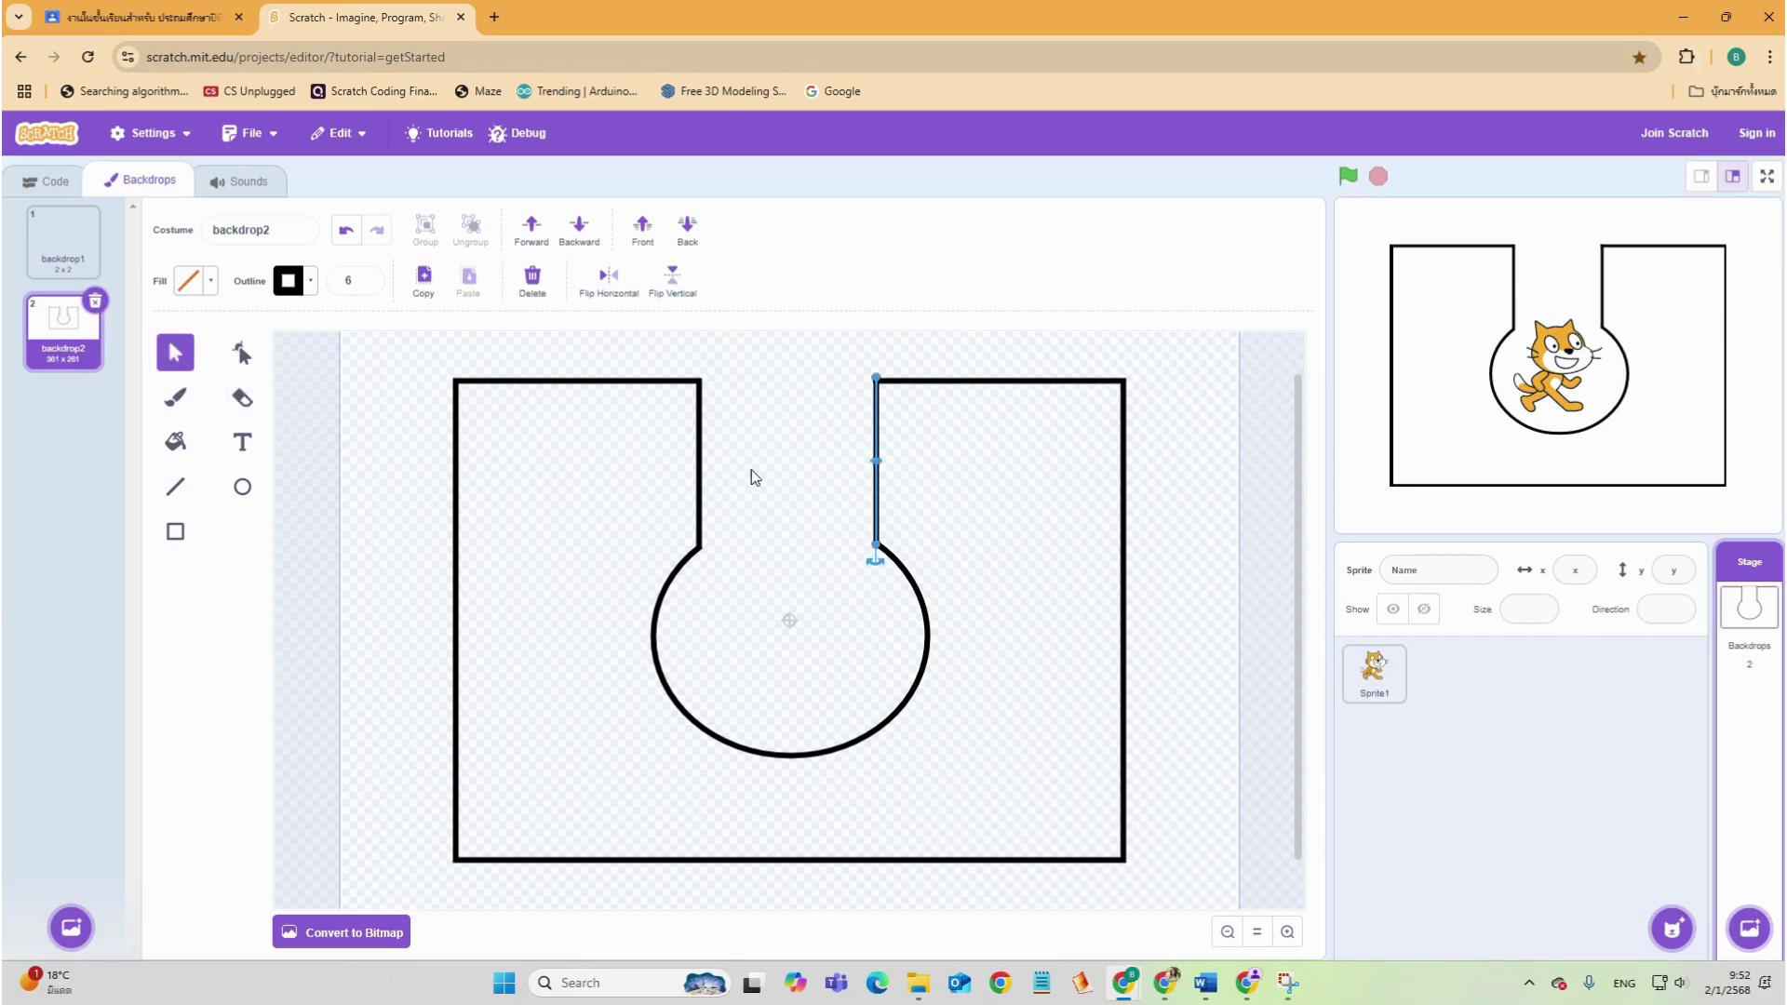
{"action": "left_click", "coordinate": [959, 787]}
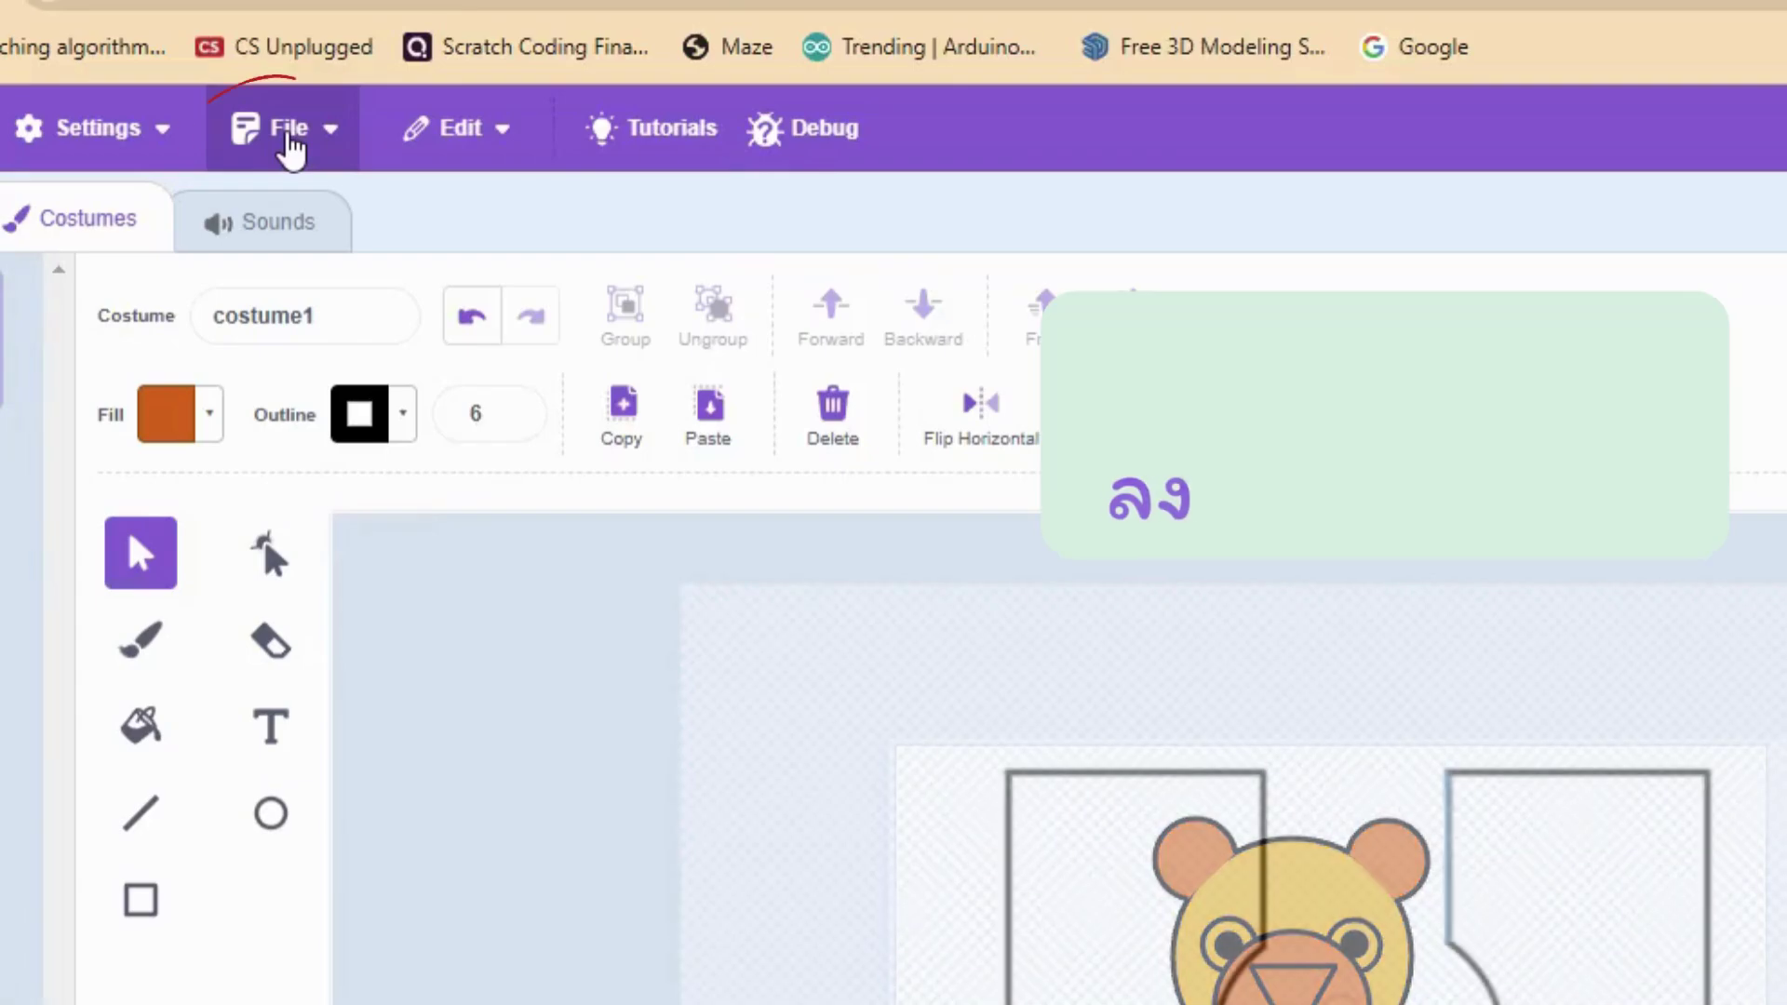
Save the project to the computer
{"action": "left_click", "coordinate": [291, 164]}
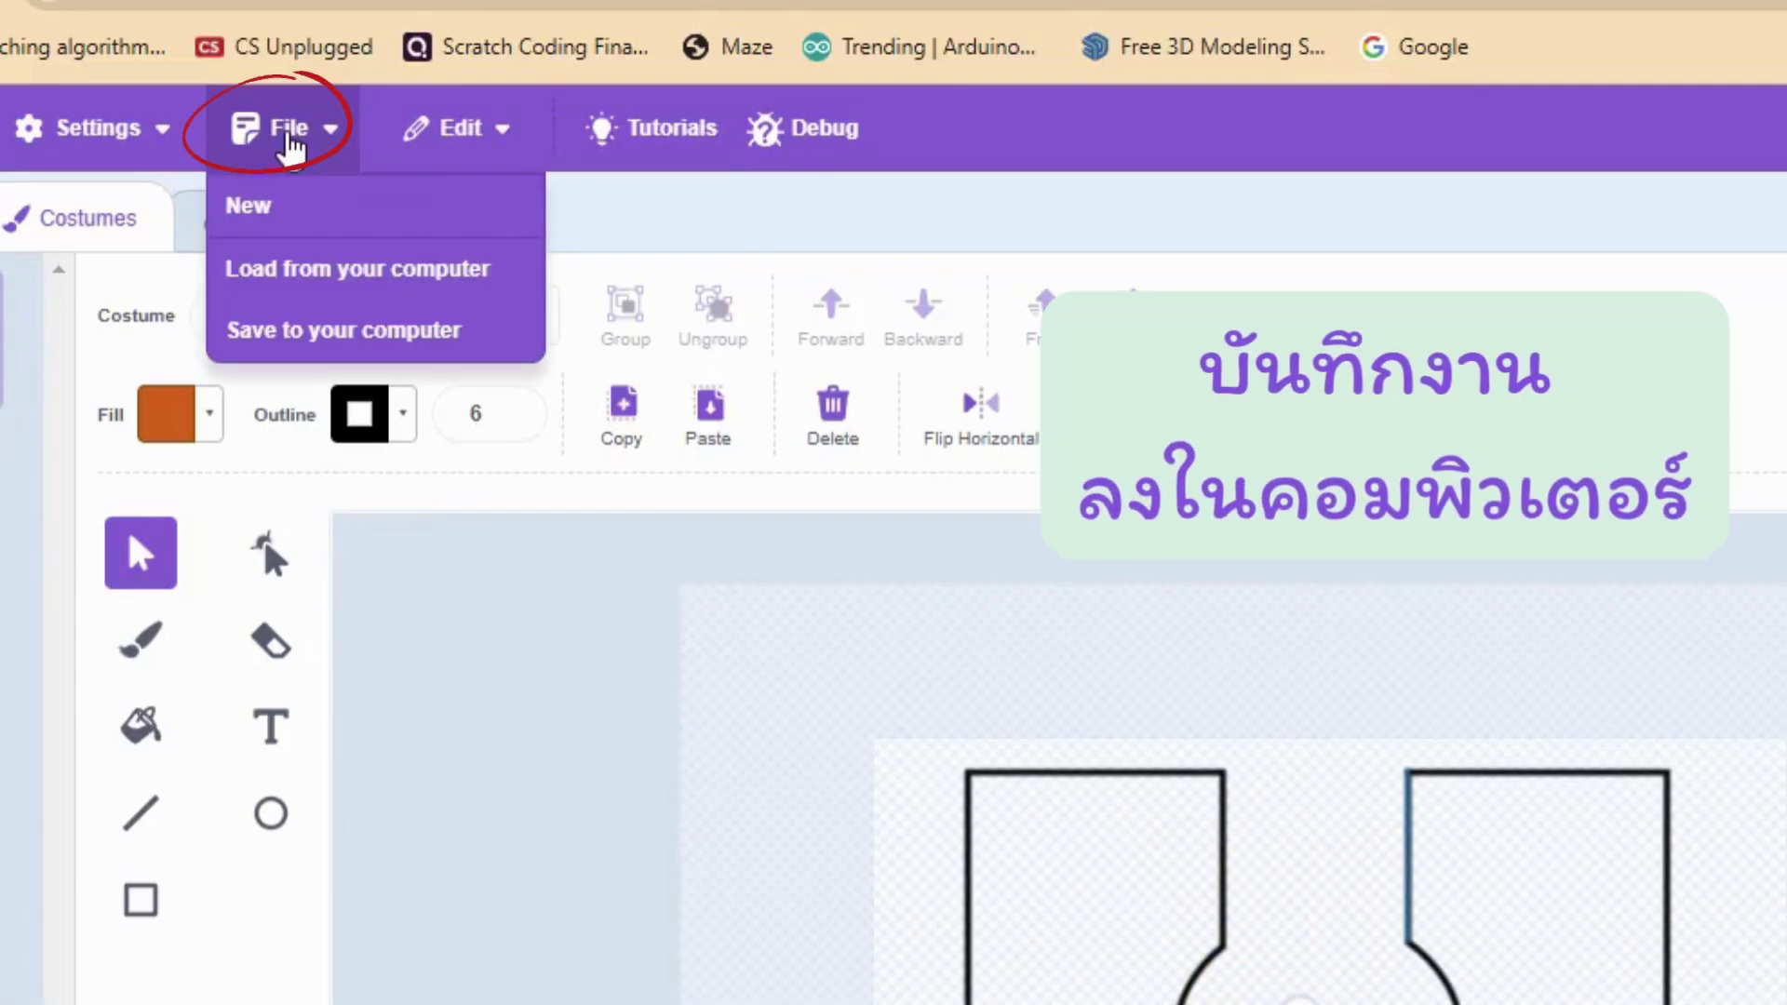
{"action": "left_click", "coordinate": [326, 335]}
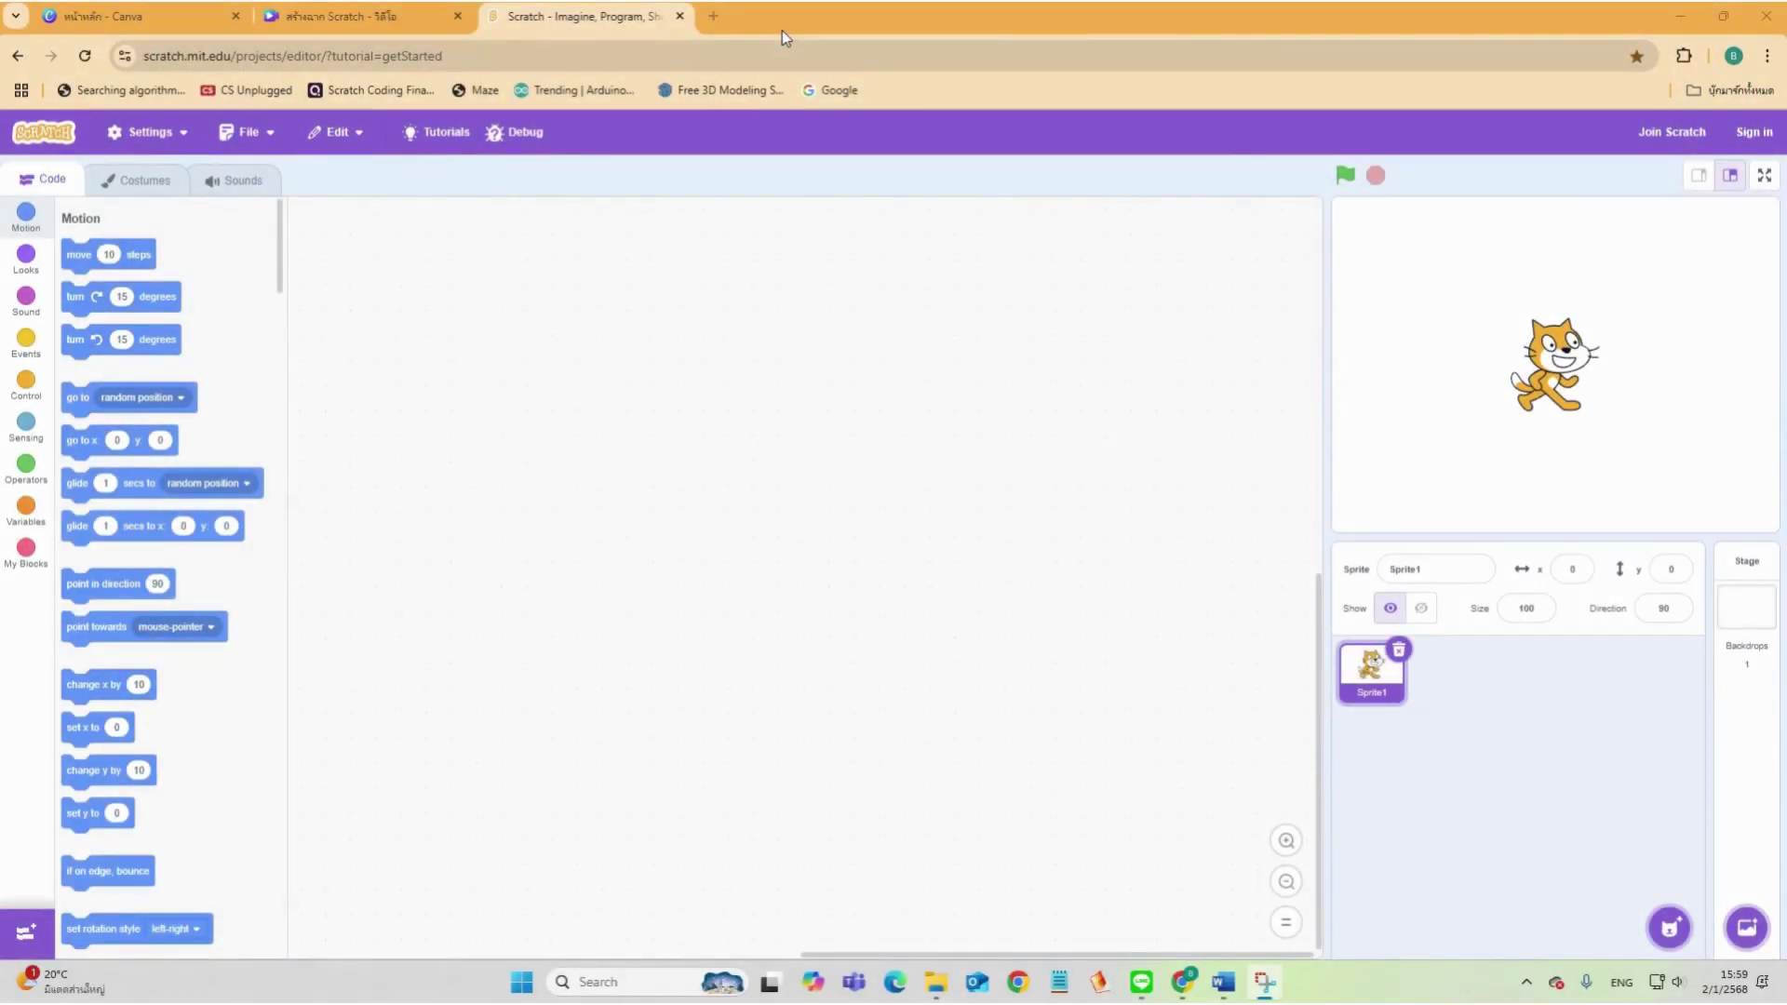
Create a new blank sprite to paint by hand
{"action": "mouse_move", "coordinate": [1670, 928]}
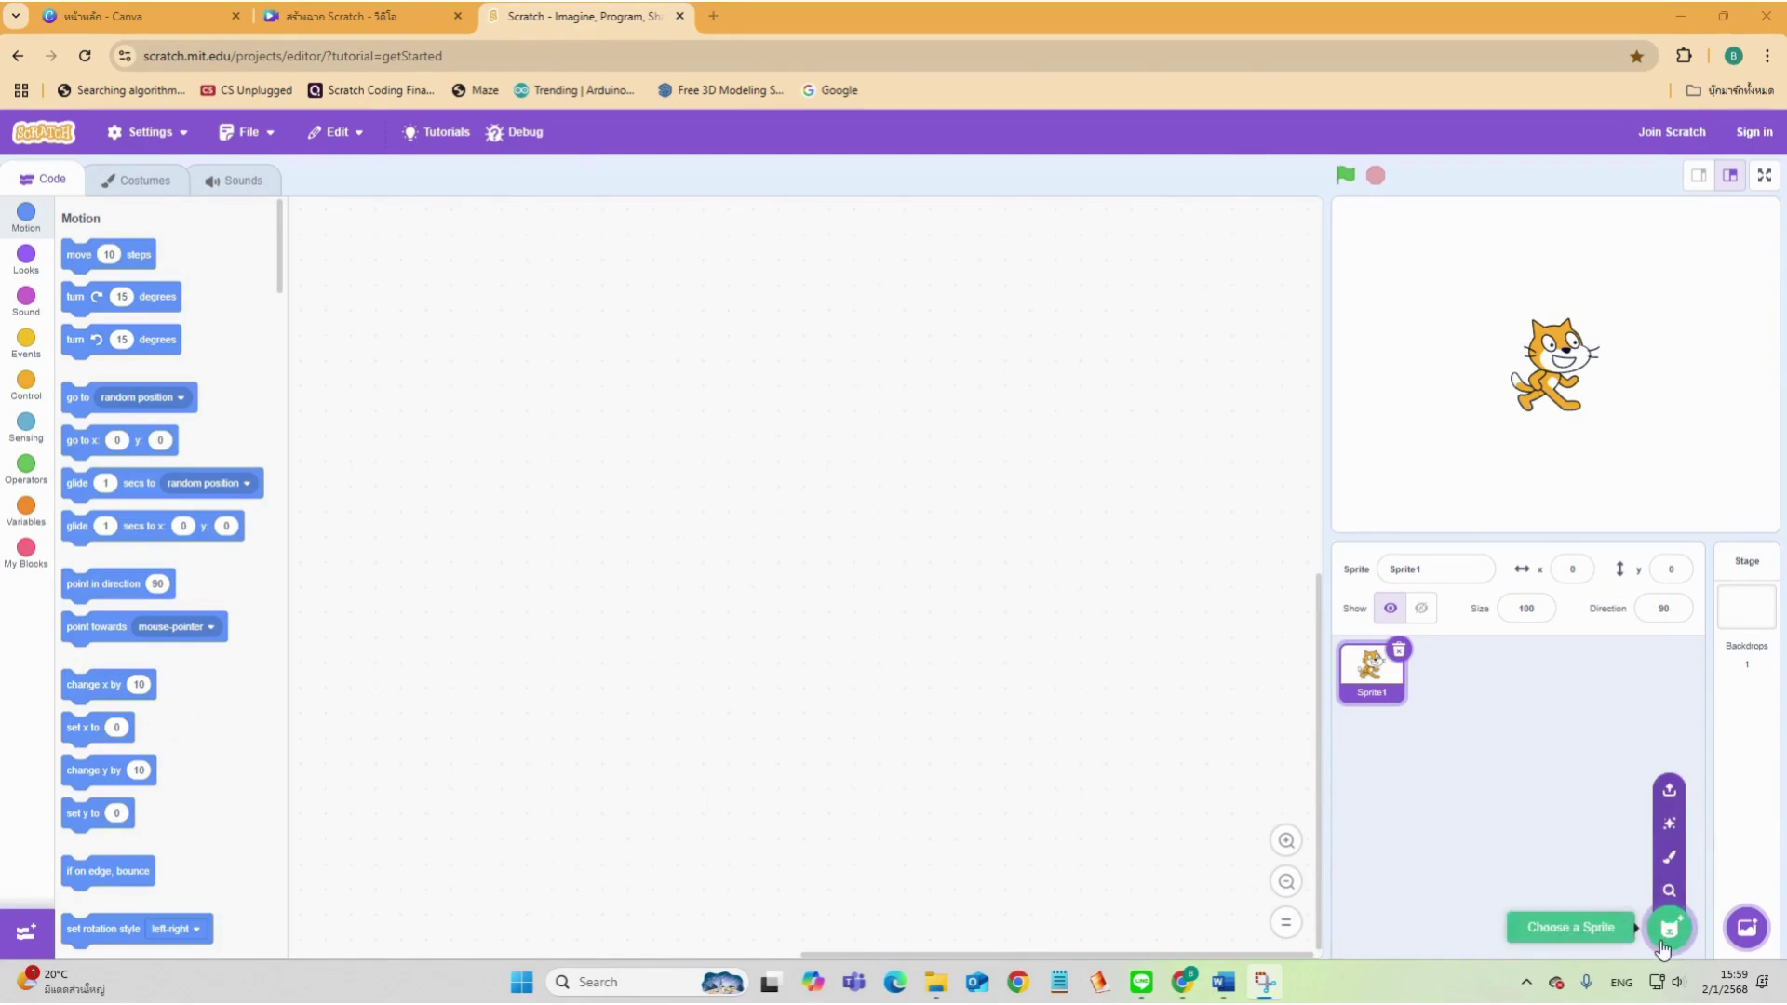
{"action": "left_click", "coordinate": [1671, 865]}
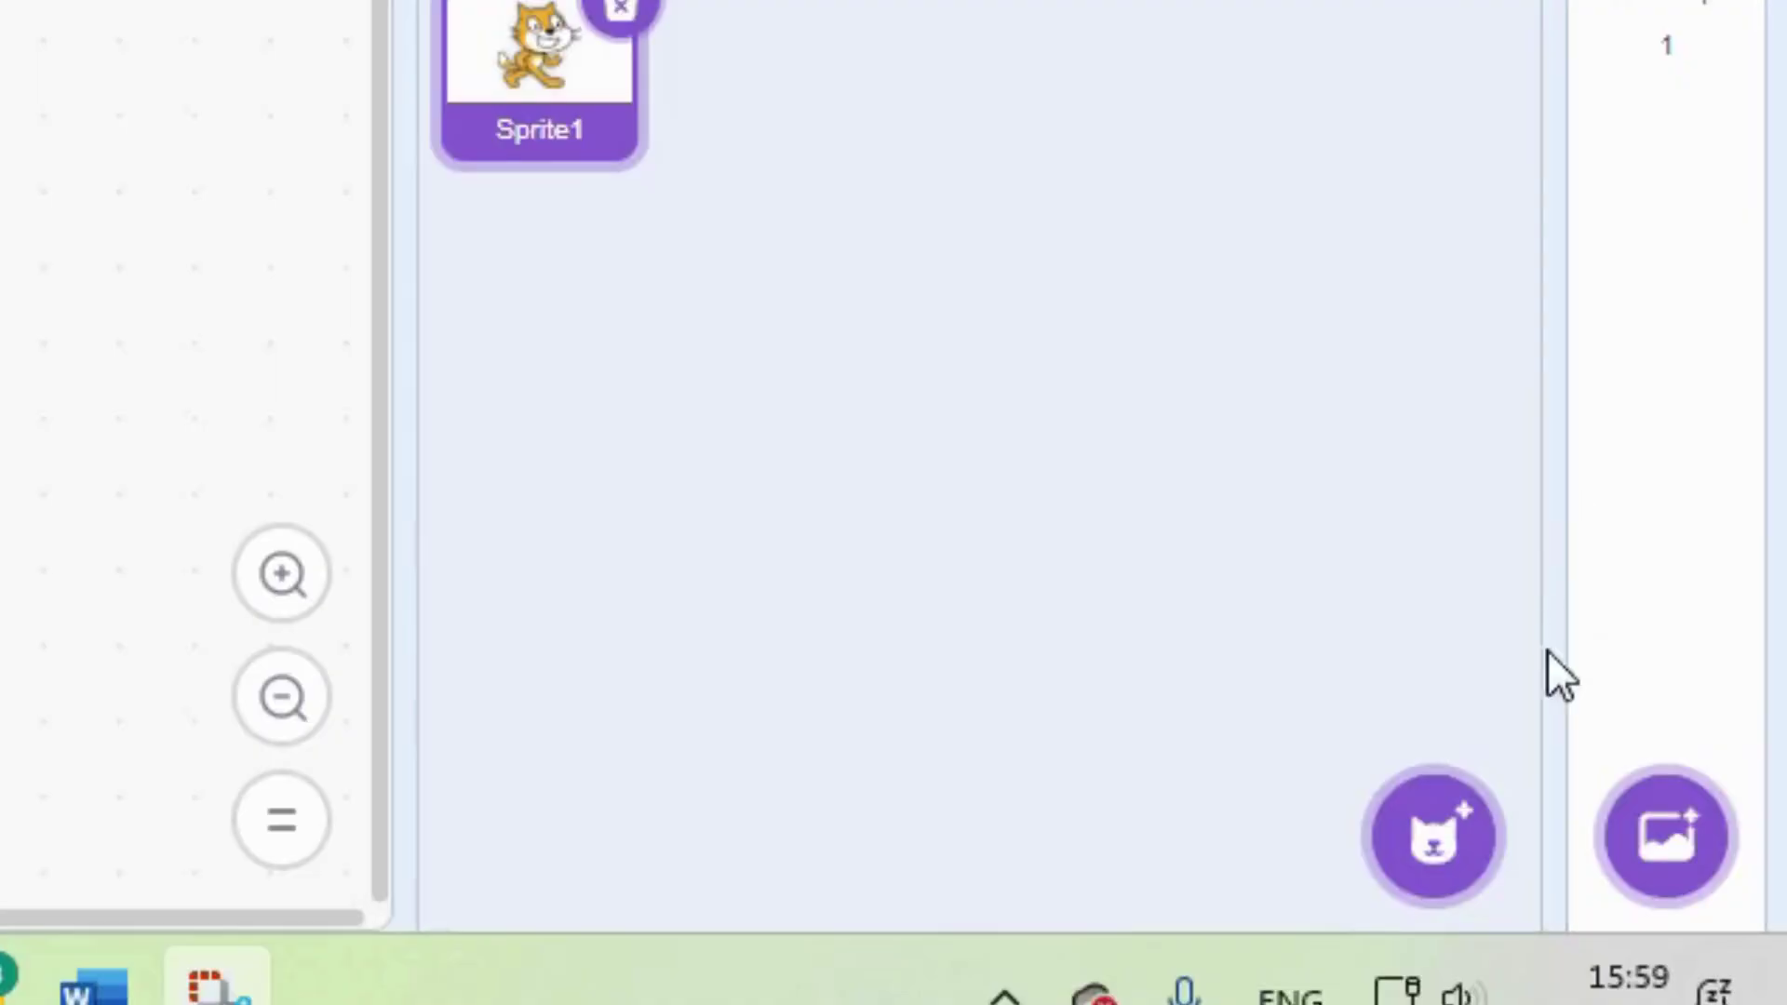
{"action": "left_click", "coordinate": [1438, 638]}
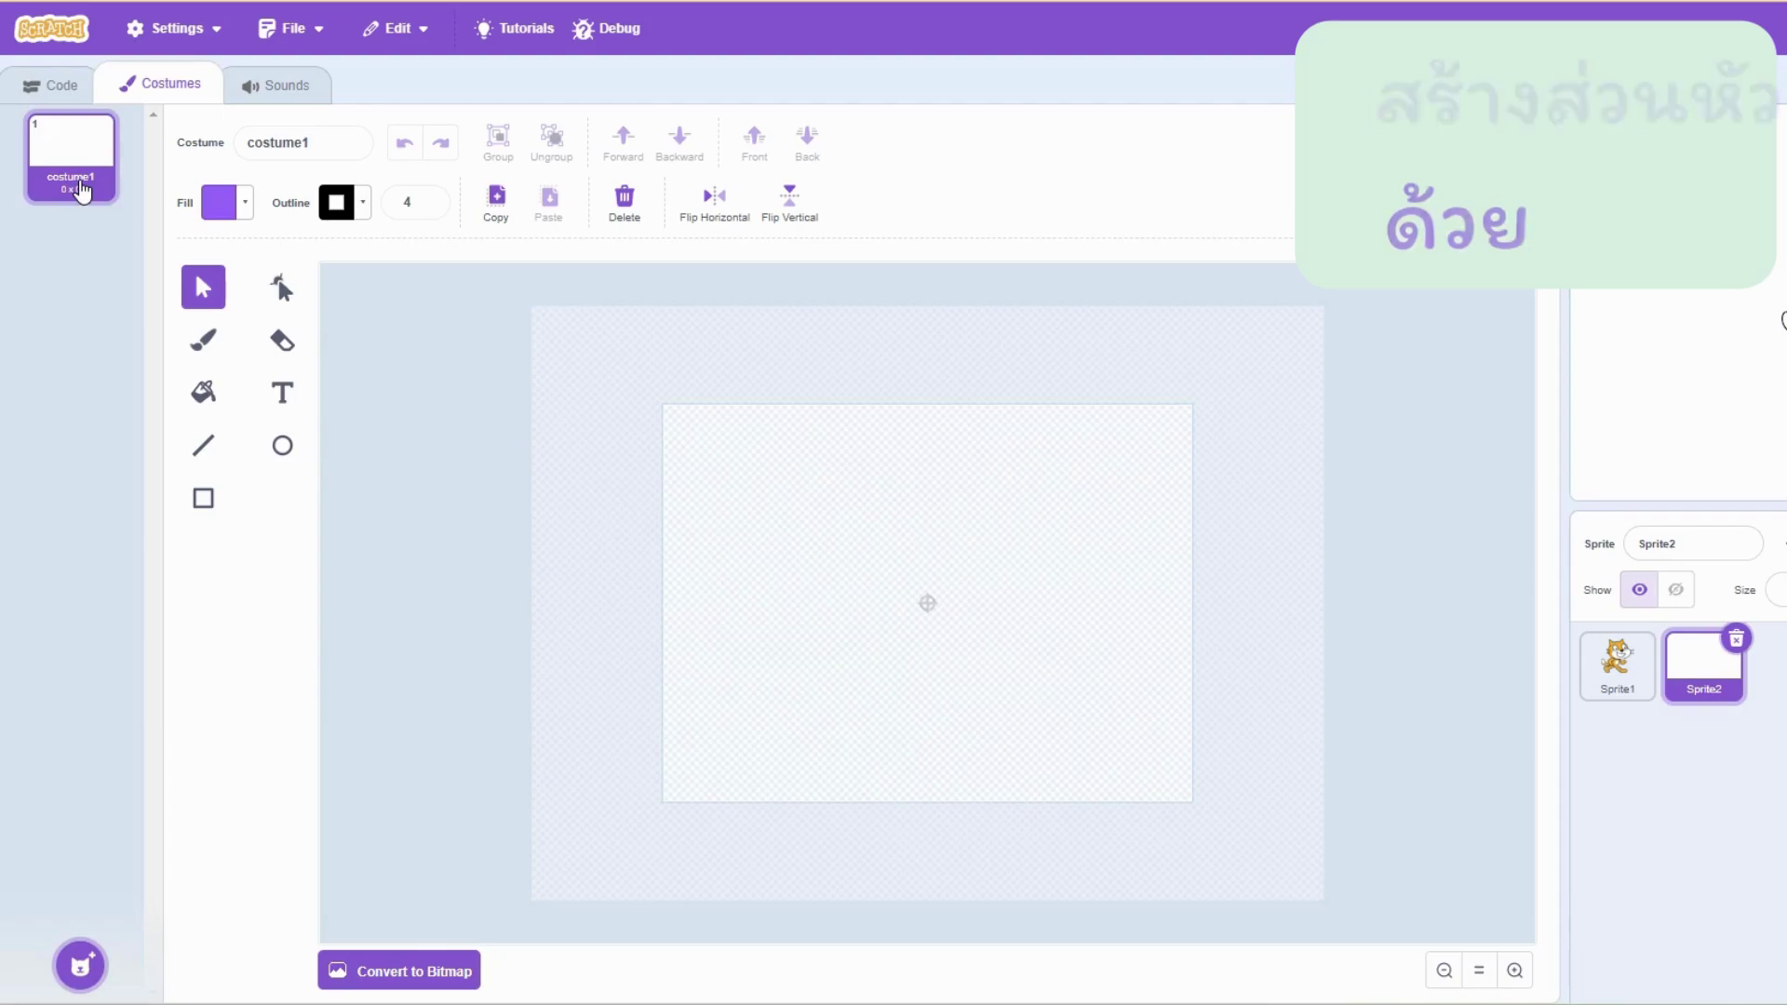
Draw a large circle for the head above the canvas centre, with no fill and a black outline of width 6
{"action": "left_click", "coordinate": [284, 456]}
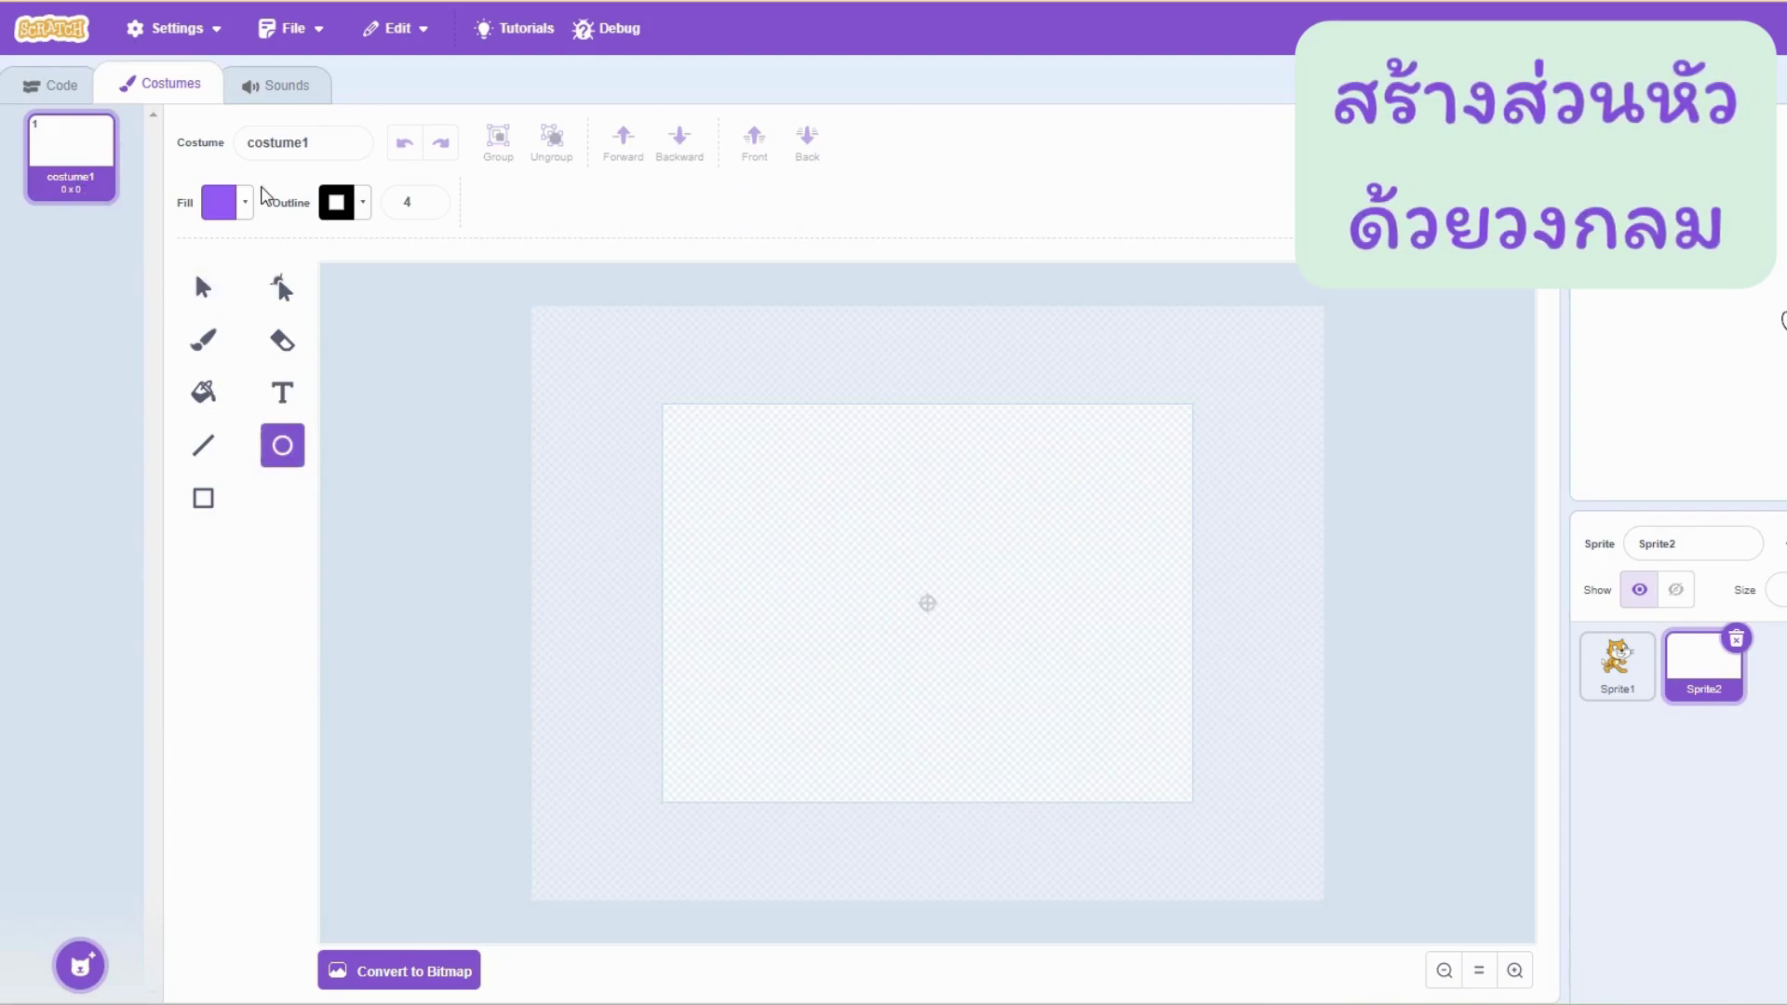
{"action": "left_click", "coordinate": [248, 220]}
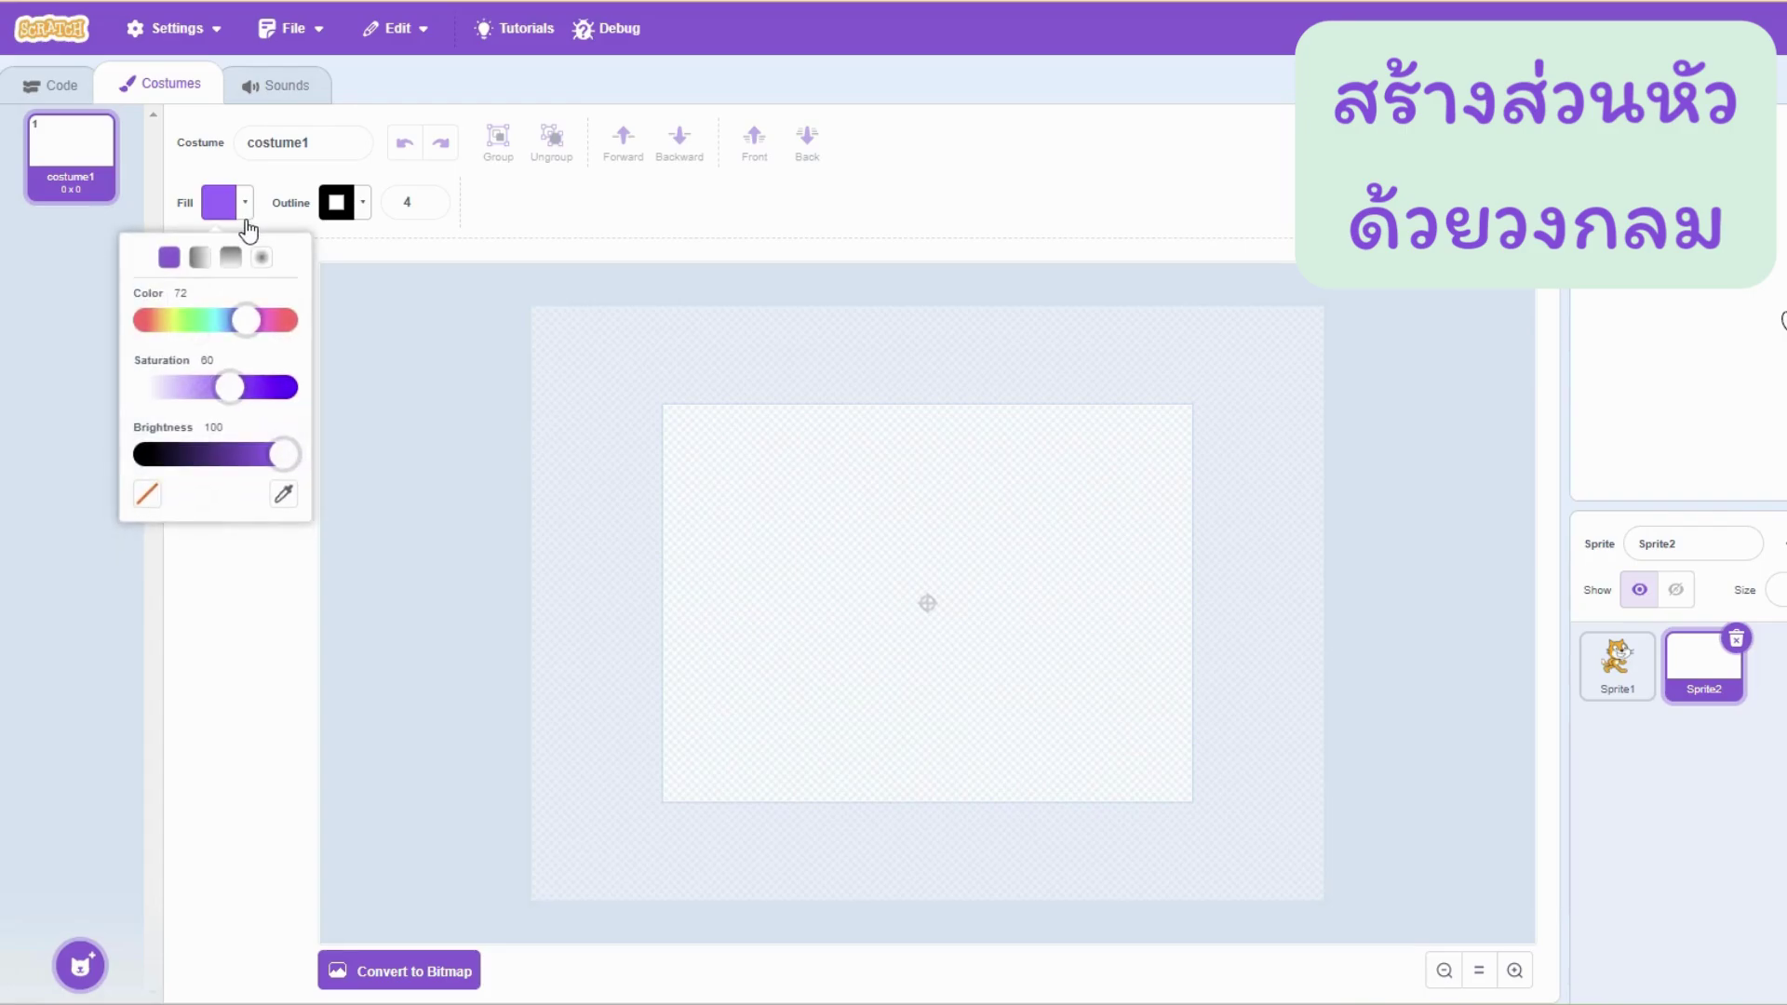
{"action": "left_click", "coordinate": [147, 494]}
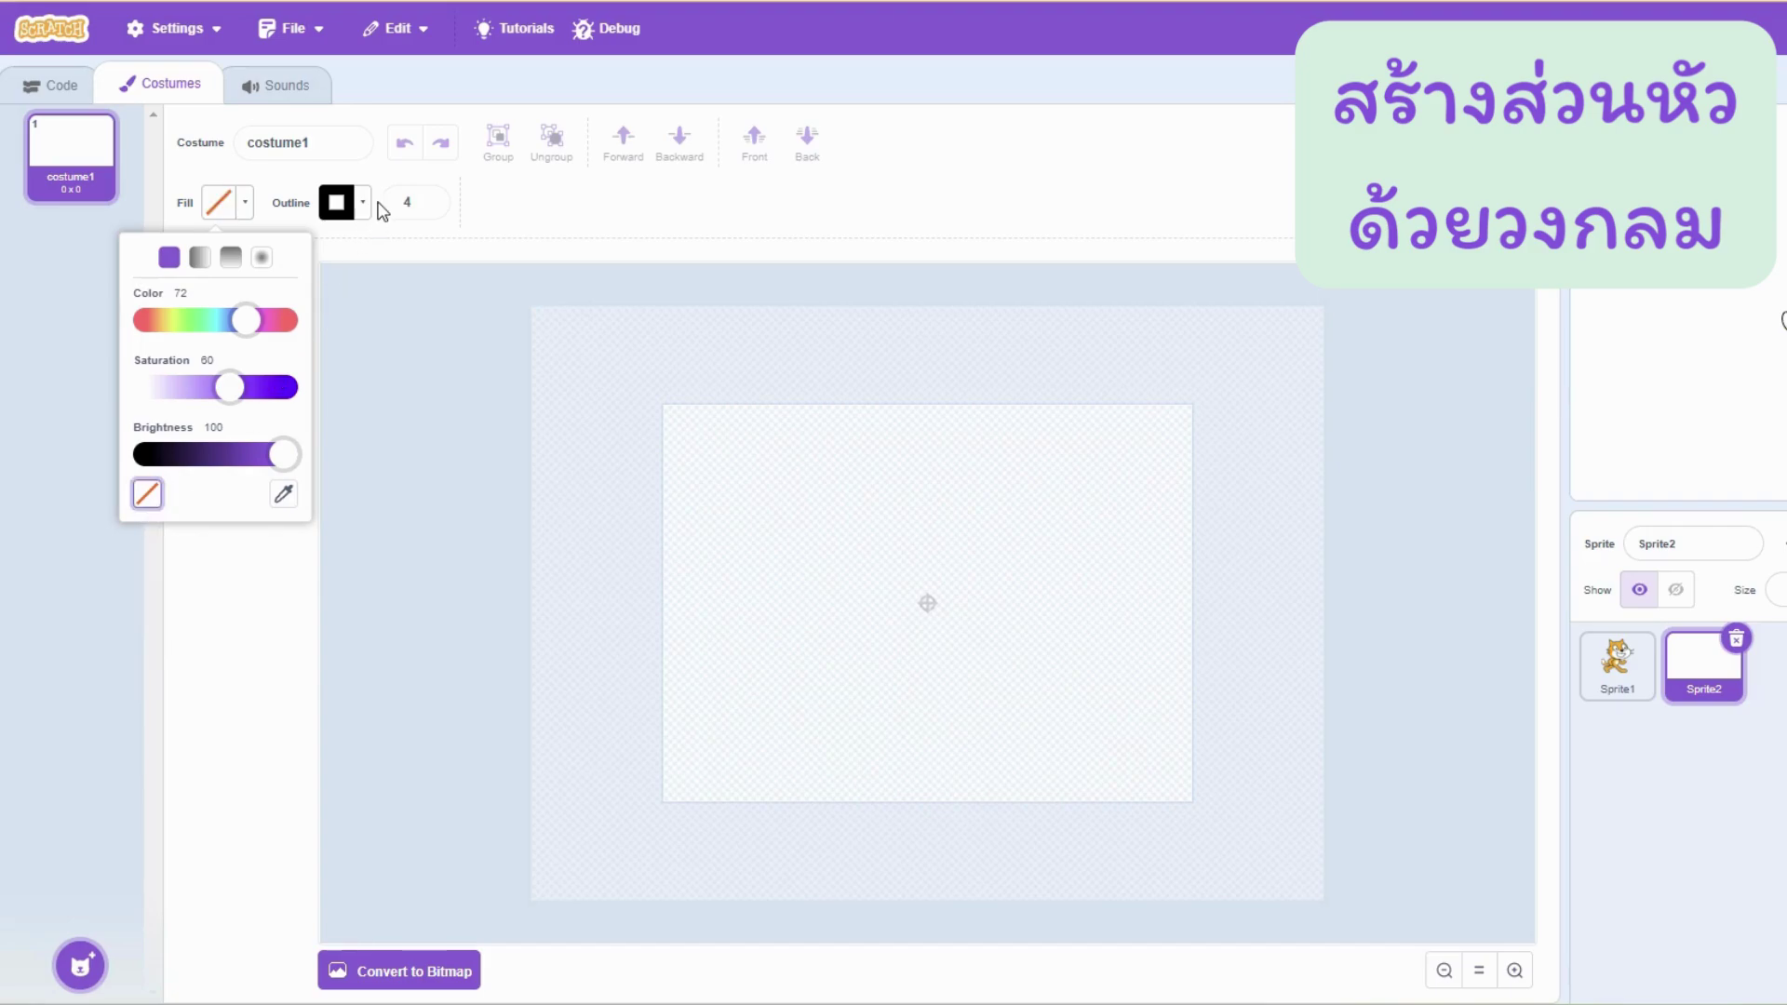
{"action": "left_click", "coordinate": [368, 213]}
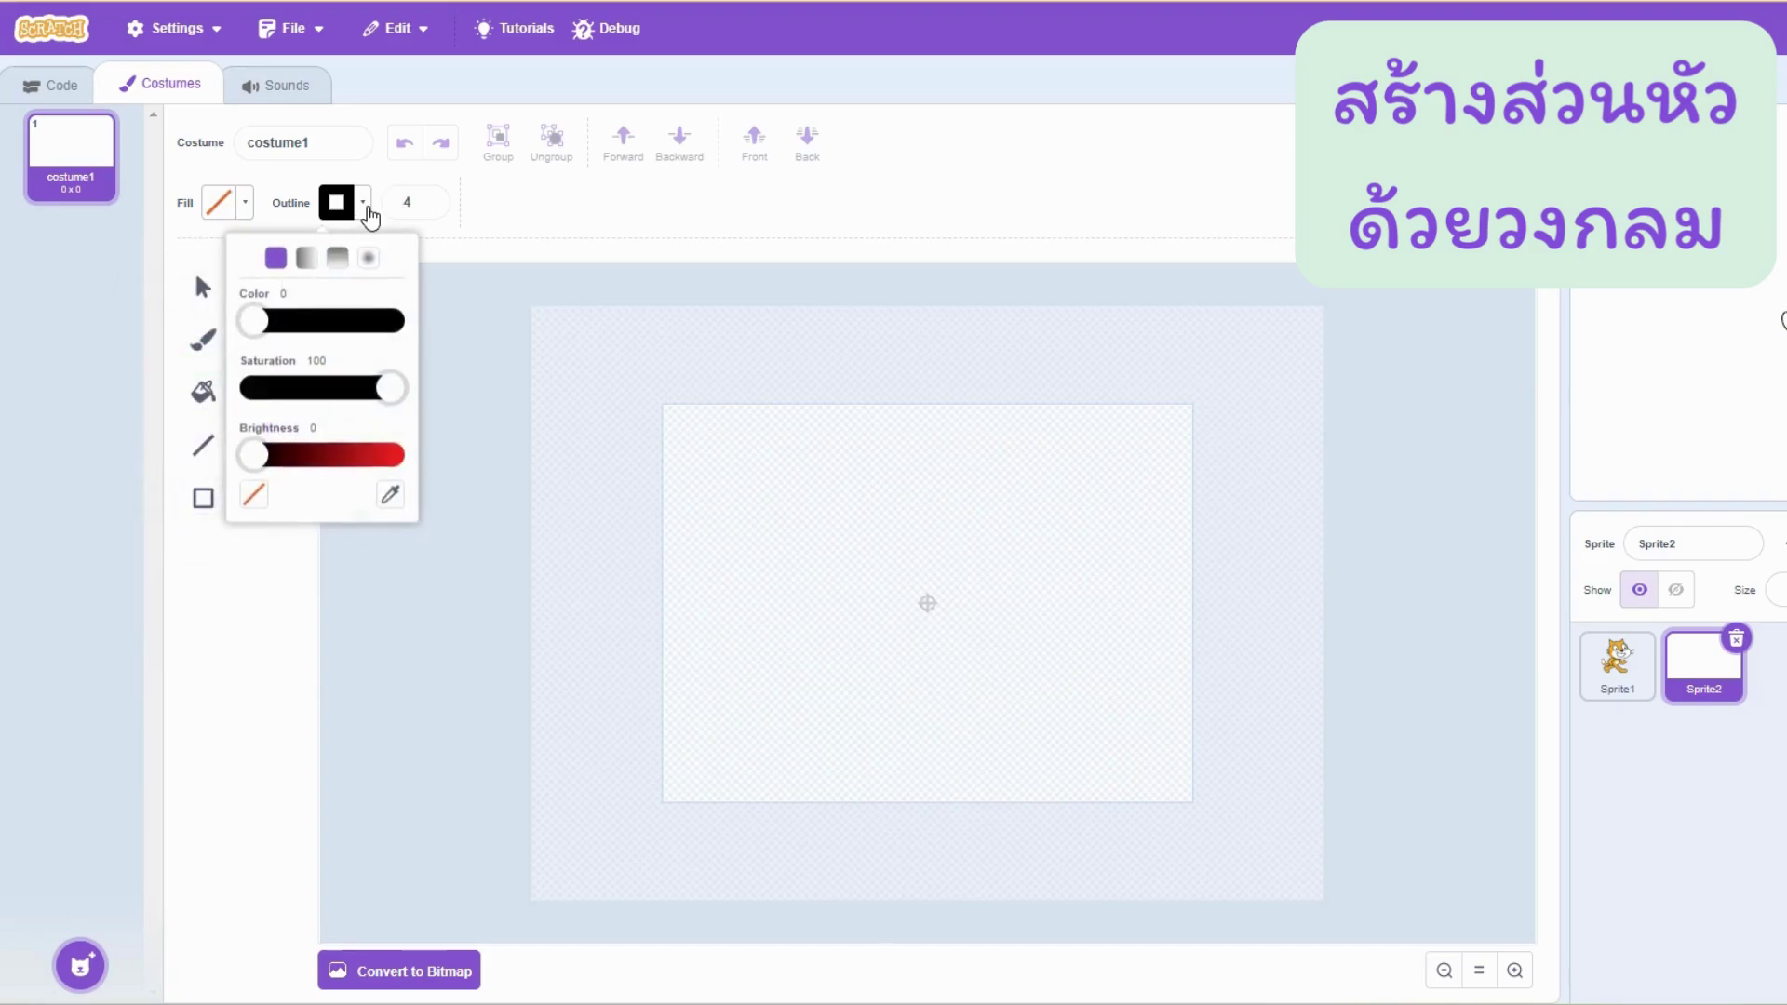
{"action": "left_click", "coordinate": [429, 198]}
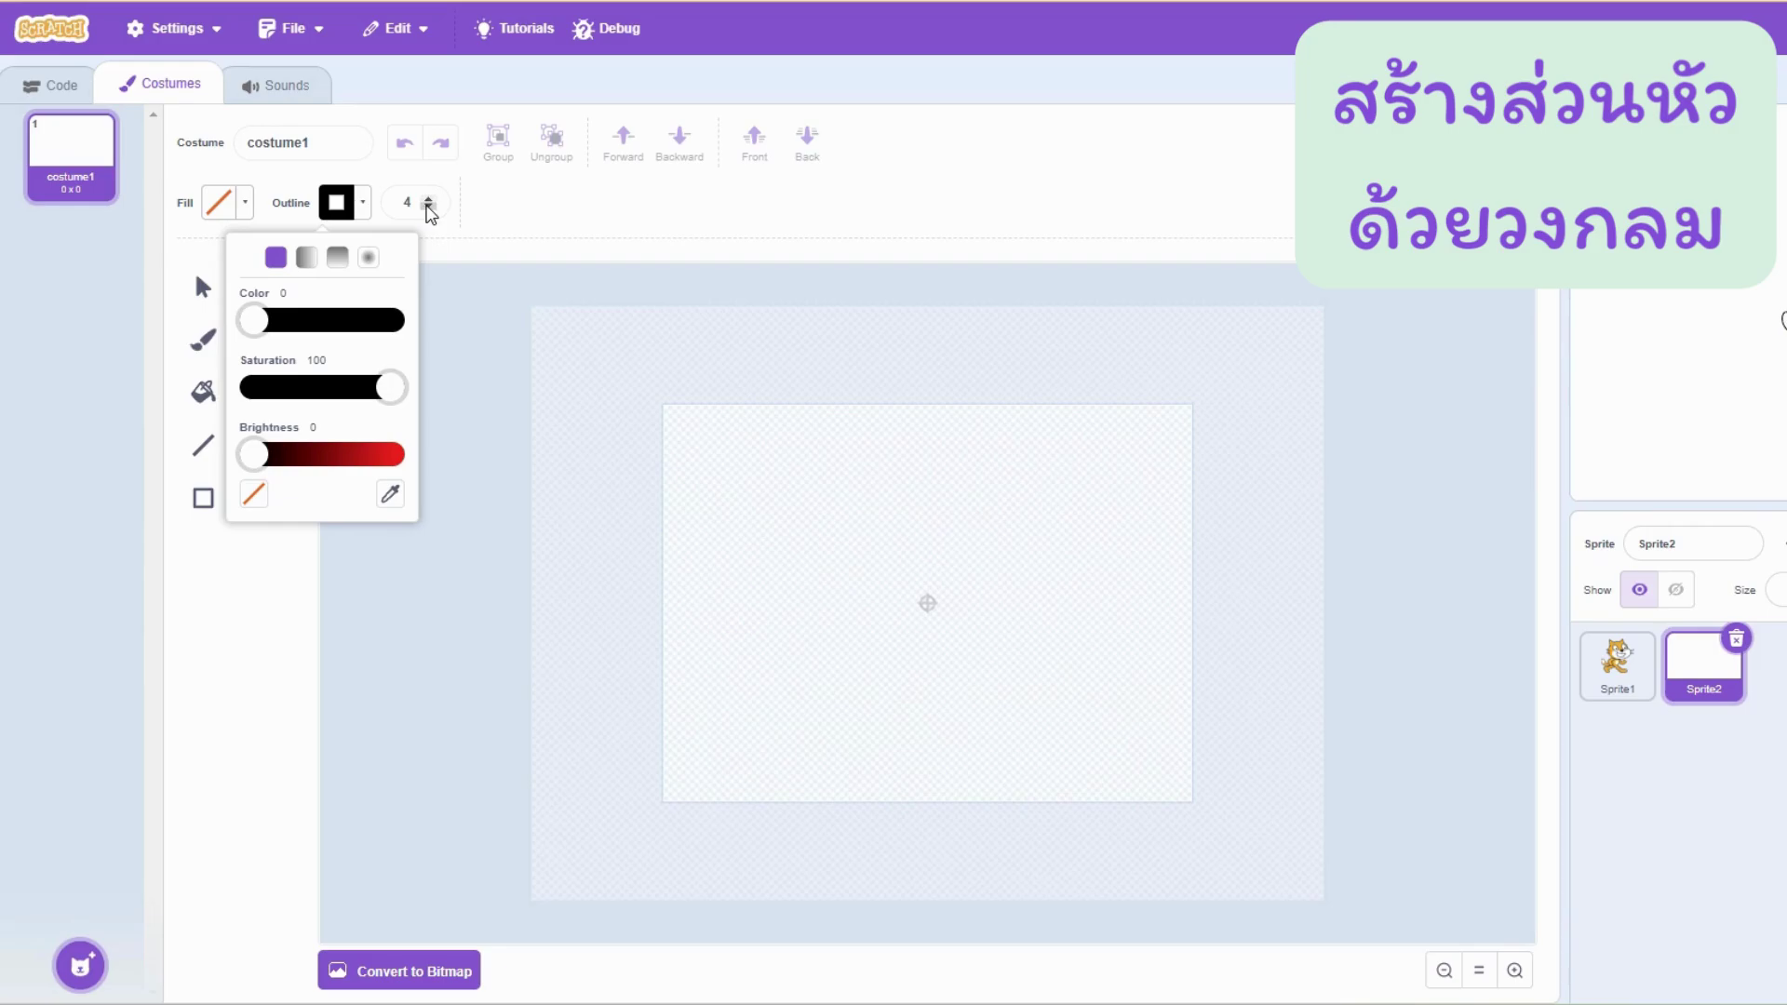
{"action": "left_click", "coordinate": [429, 198]}
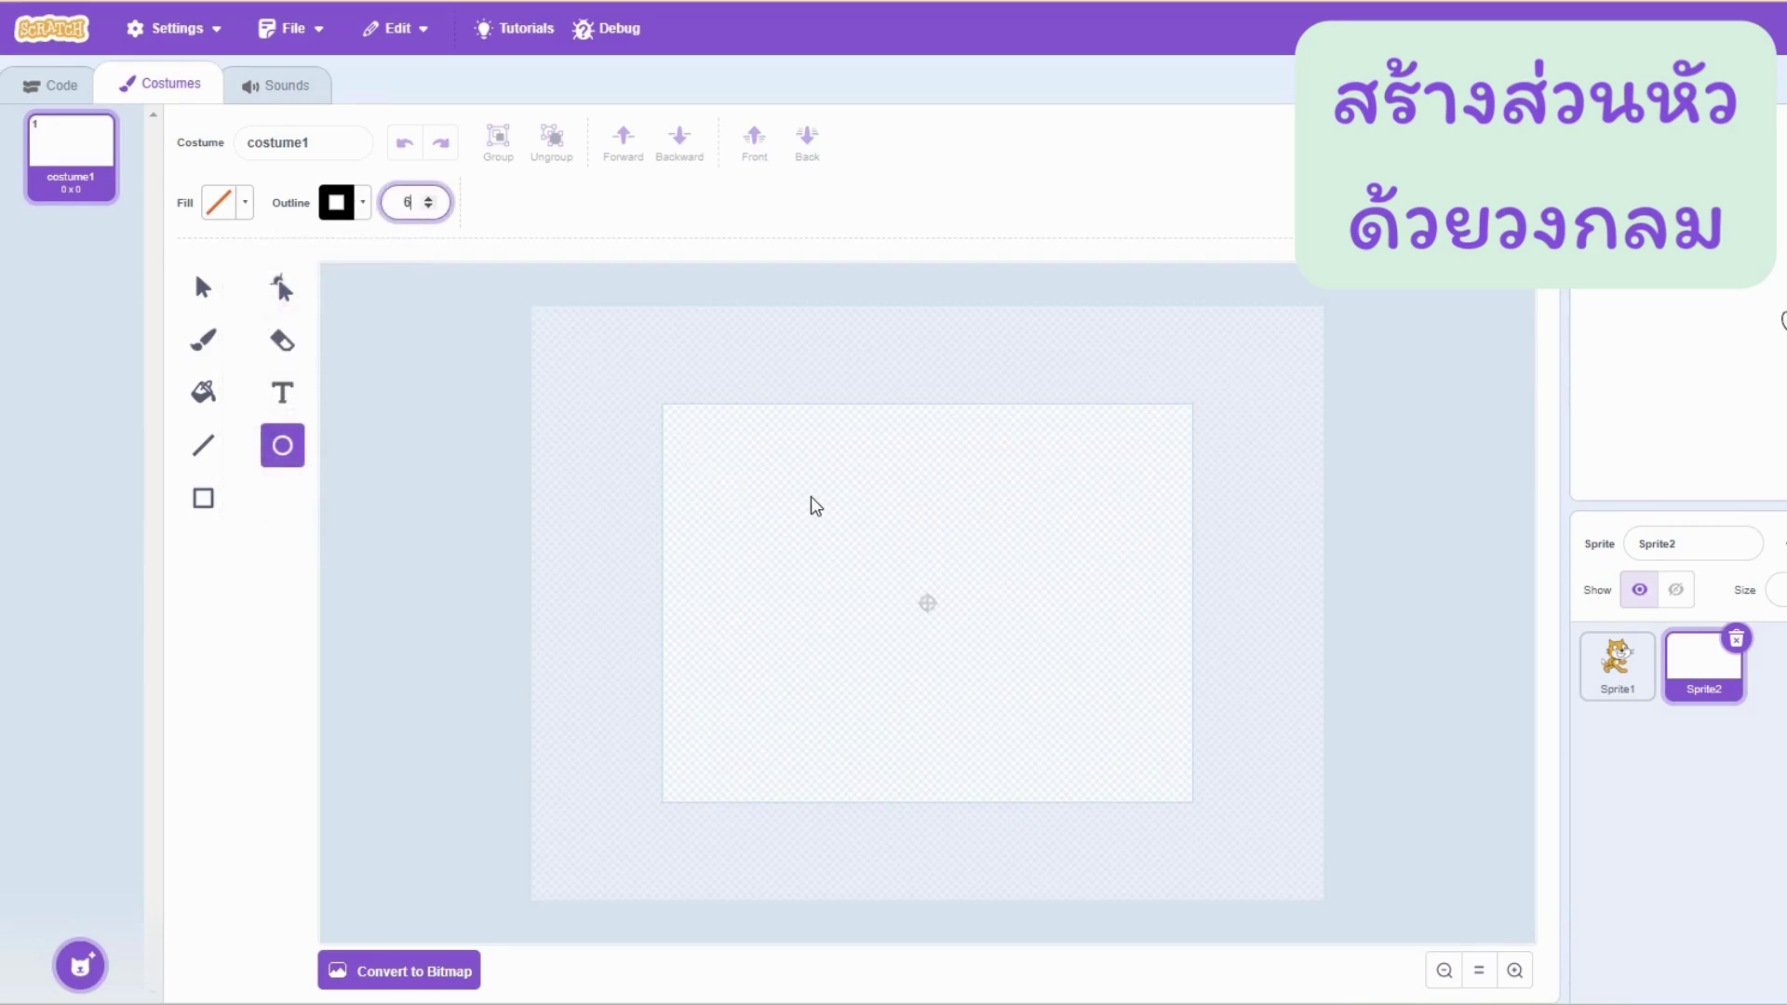
{"action": "mouse_move", "coordinate": [834, 471]}
{"action": "left_mouse_down"}
{"action": "mouse_move", "coordinate": [940, 545]}
{"action": "mouse_move", "coordinate": [965, 611]}
{"action": "left_mouse_up"}
Draw a small ear circle overlapping the head's upper-left edge and nudge it slightly up and outward
{"action": "left_click_drag", "start_coordinate": [825, 466], "coordinate": [871, 519]}
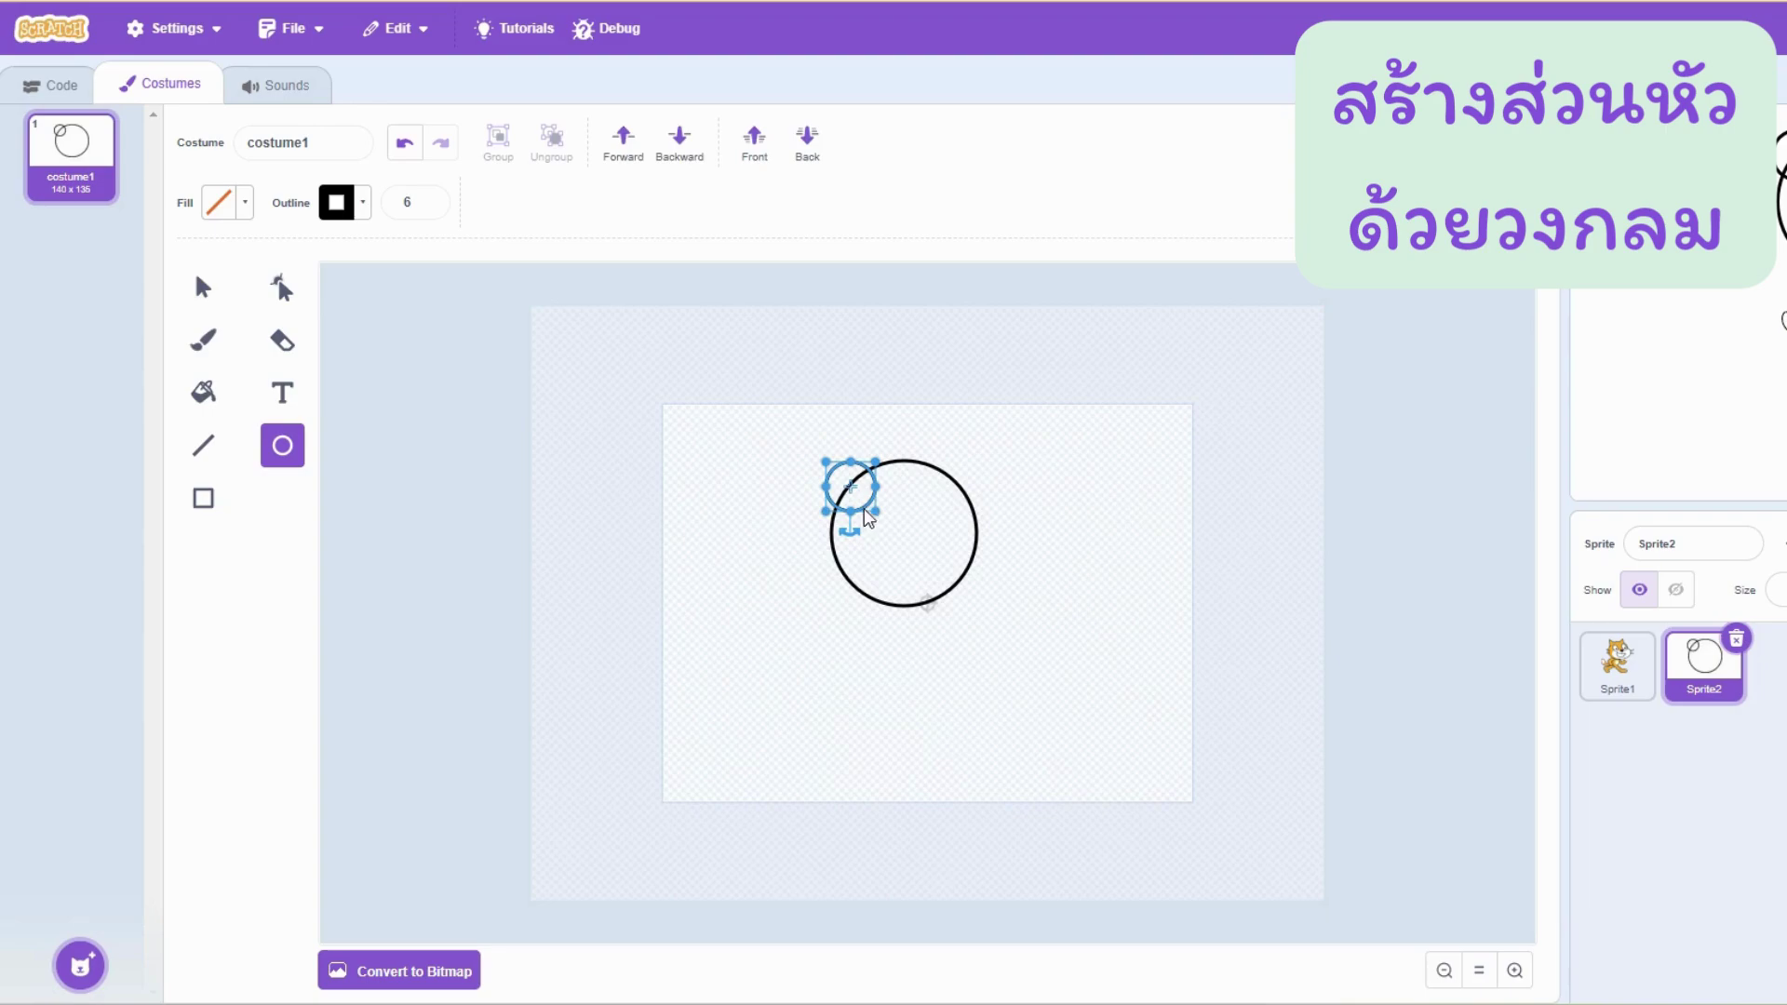
{"action": "left_click", "coordinate": [203, 287]}
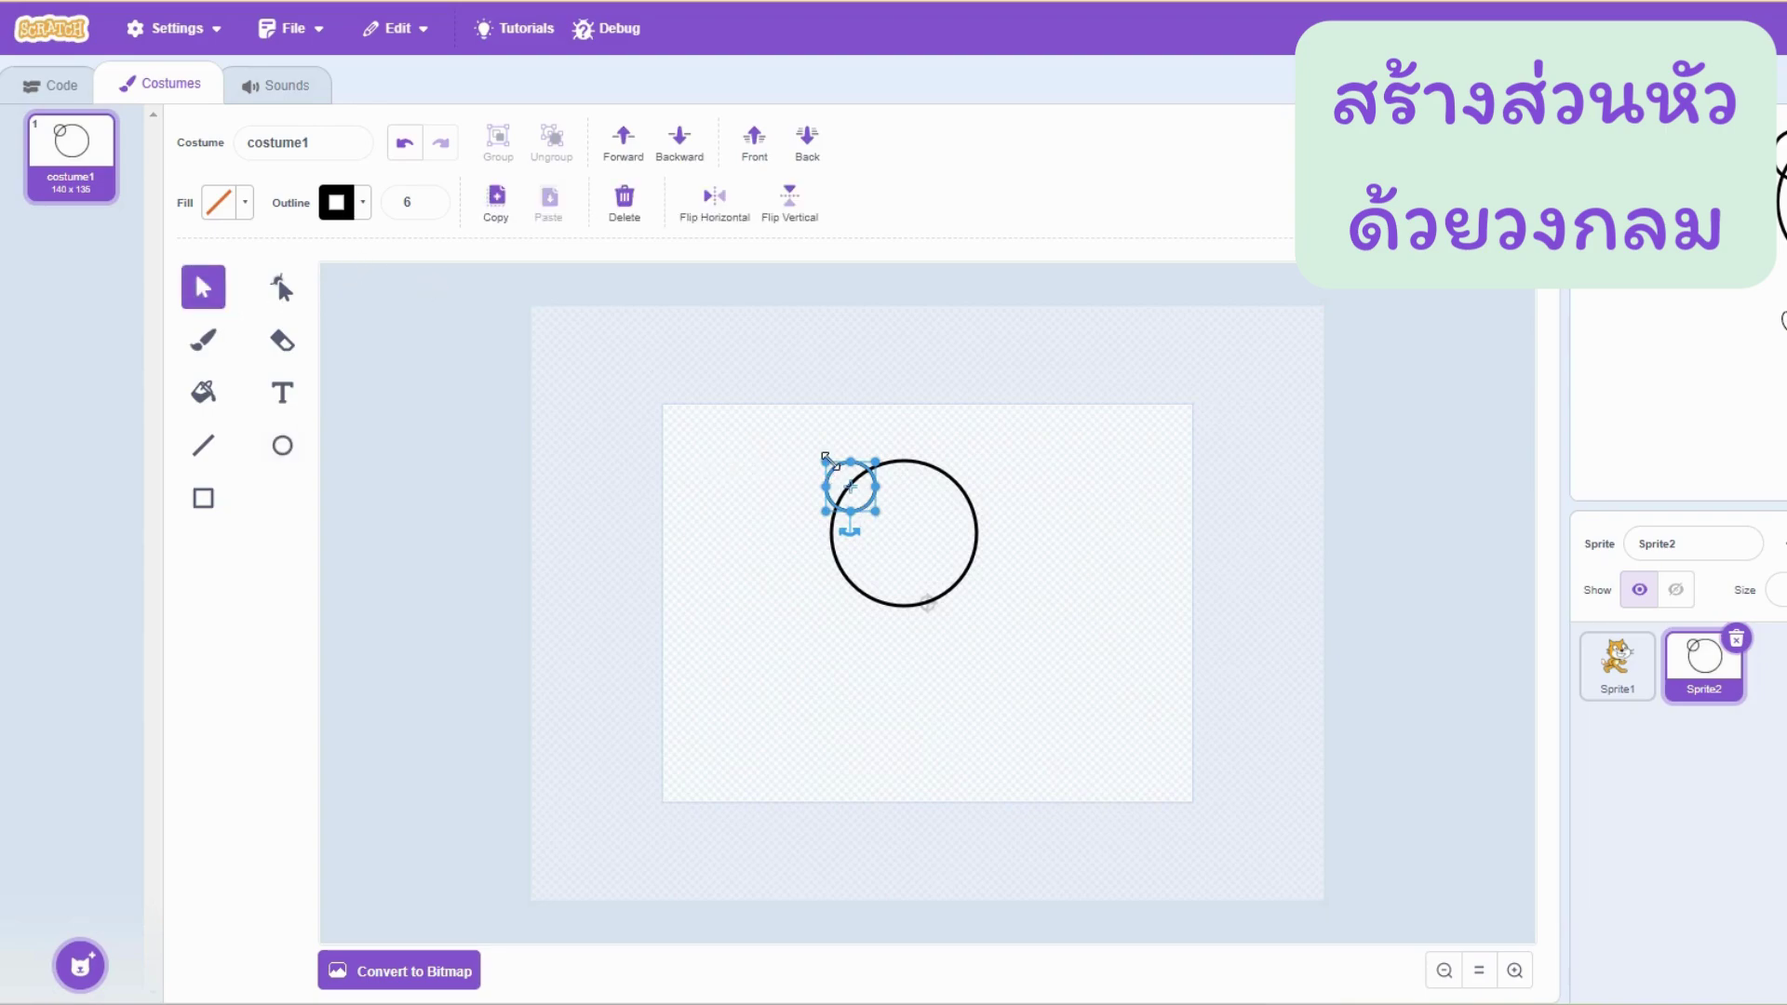
{"action": "left_click_drag", "start_coordinate": [838, 473], "coordinate": [831, 452]}
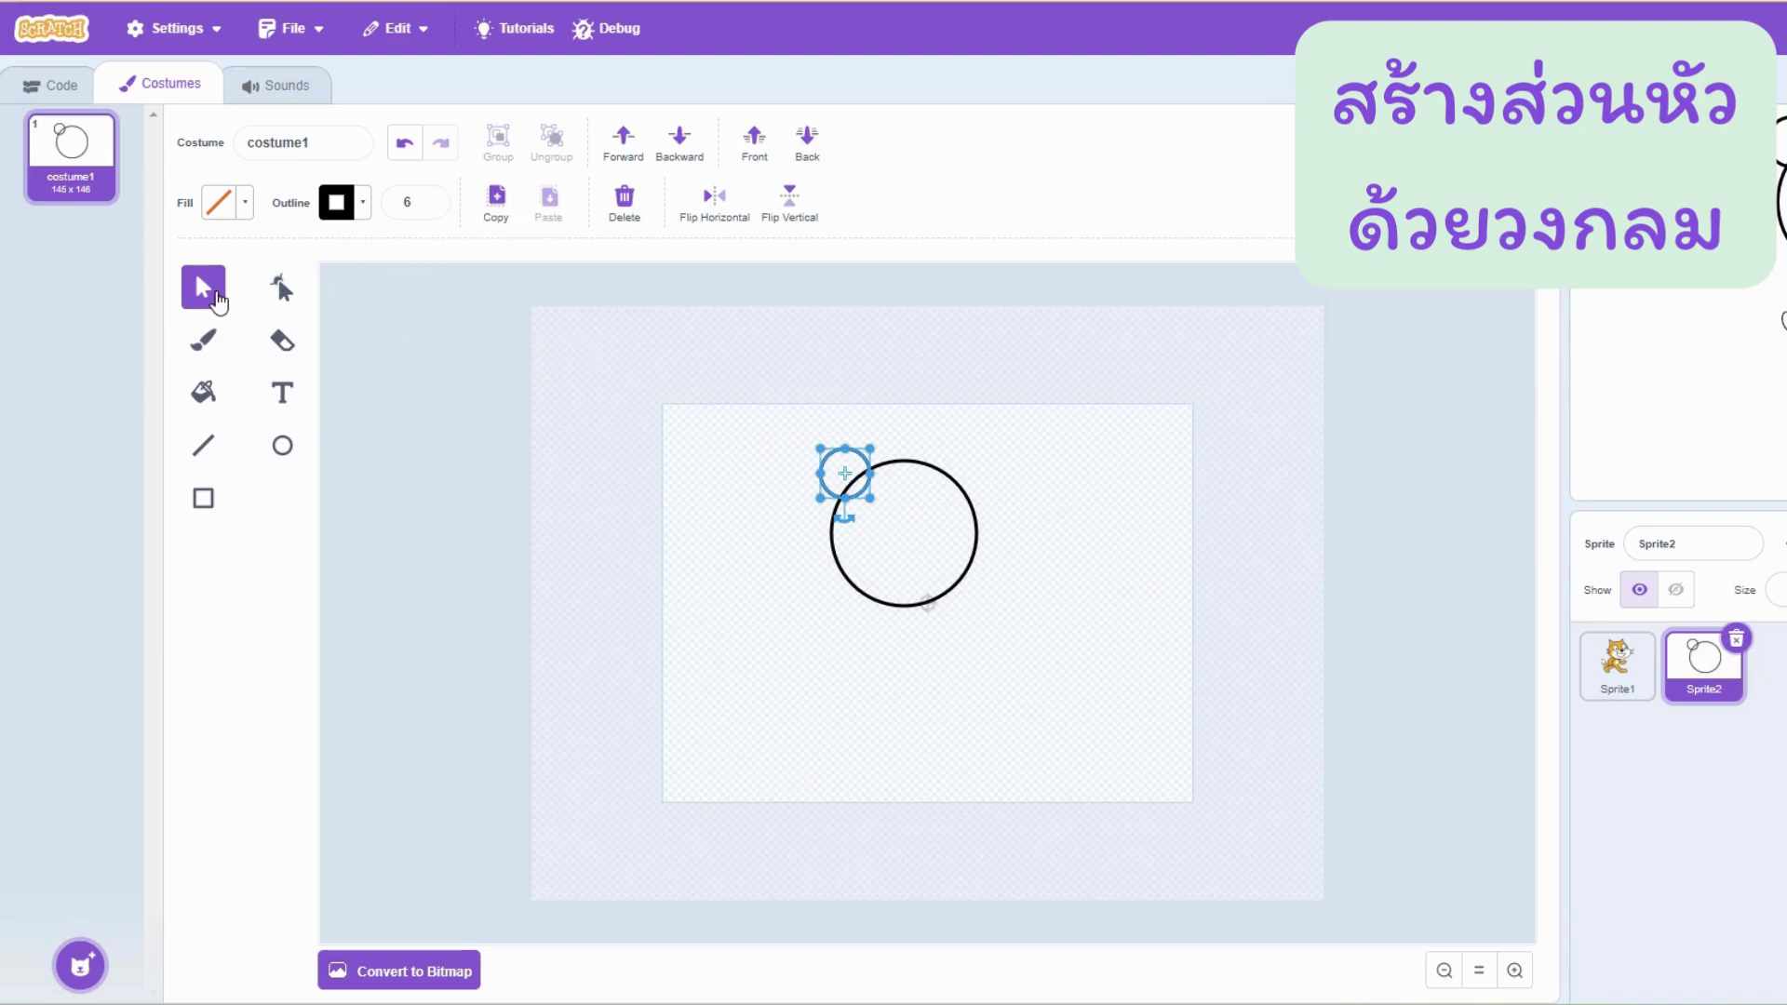
Duplicate the ear circle, place the copy level with it on the head's upper-right edge, and clear the selection
{"action": "left_click", "coordinate": [496, 207]}
{"action": "left_click", "coordinate": [549, 208]}
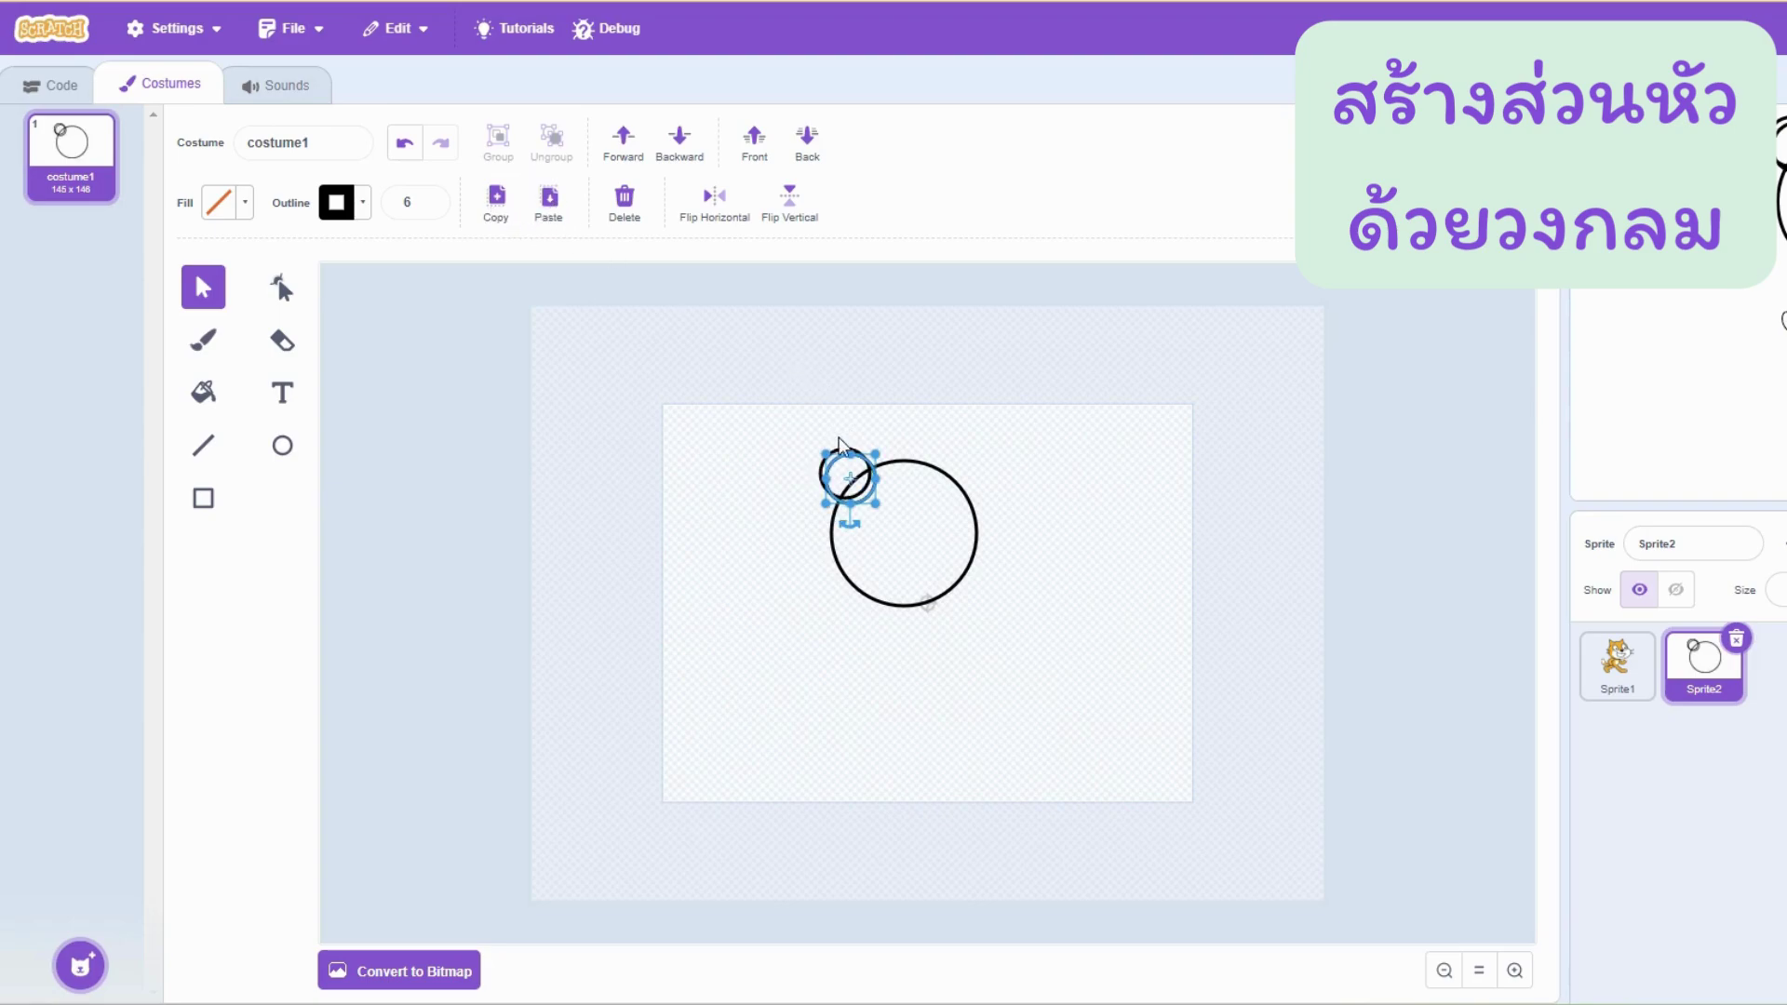
{"action": "left_click_drag", "start_coordinate": [869, 486], "coordinate": [982, 483]}
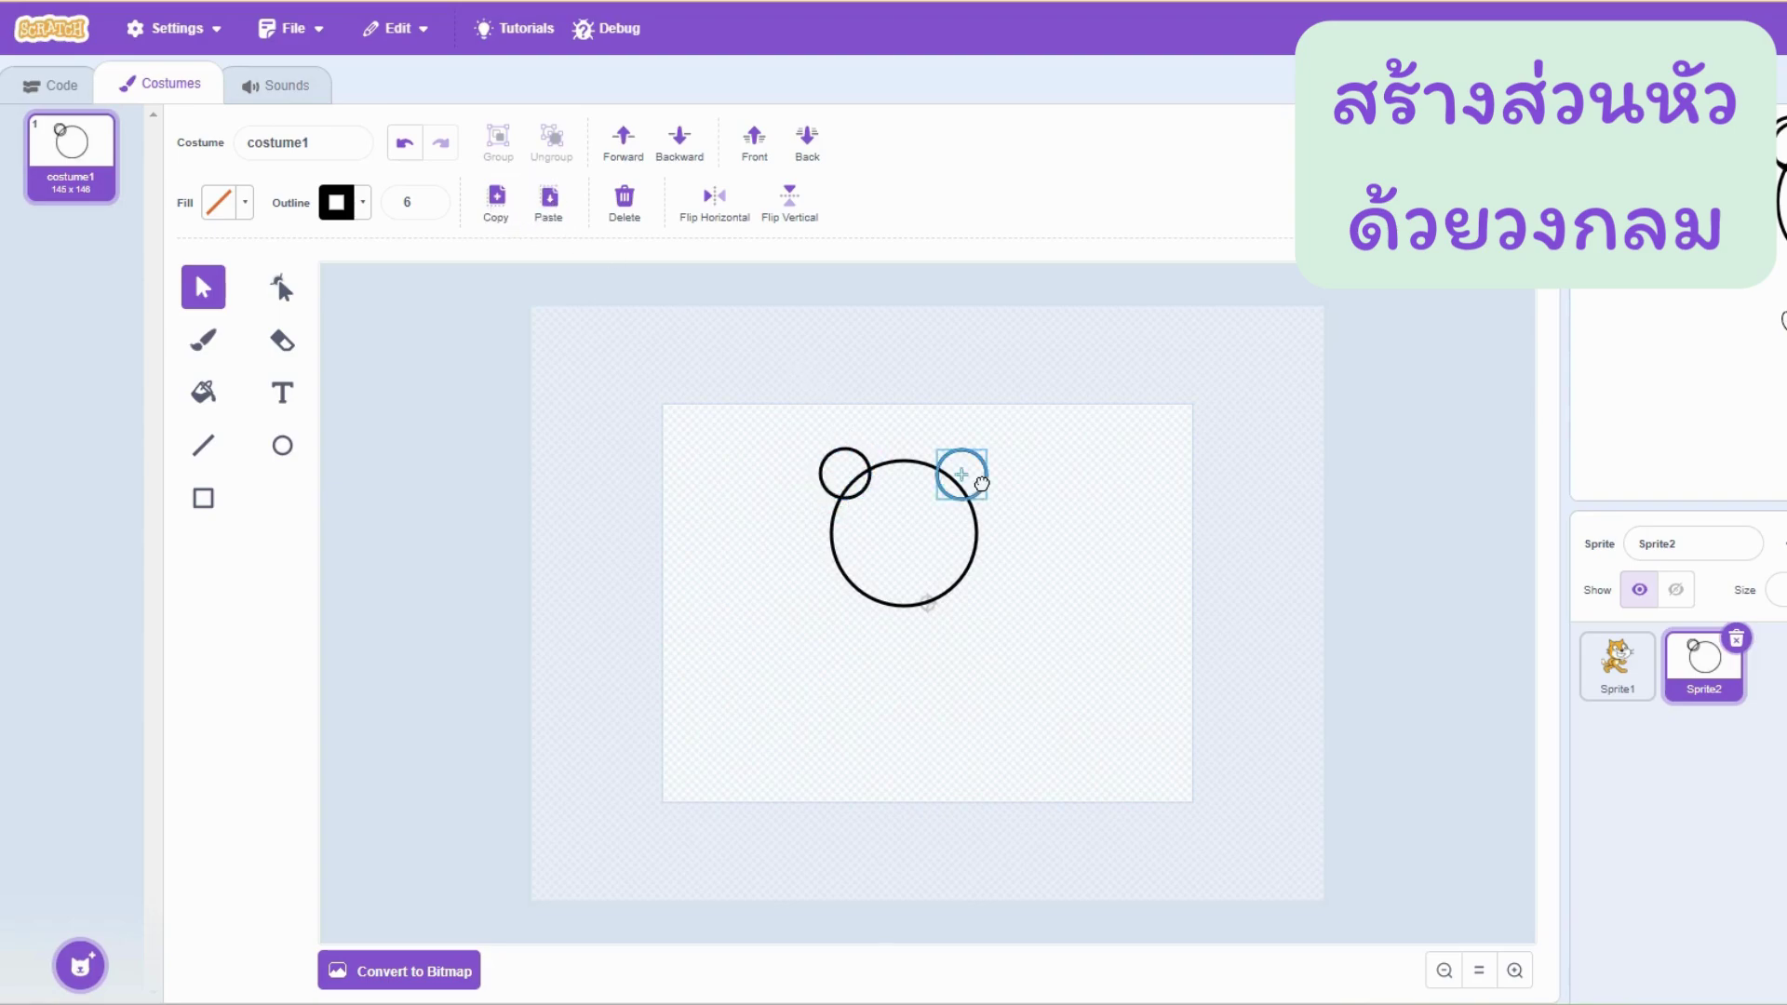
{"action": "left_click", "coordinate": [1041, 517]}
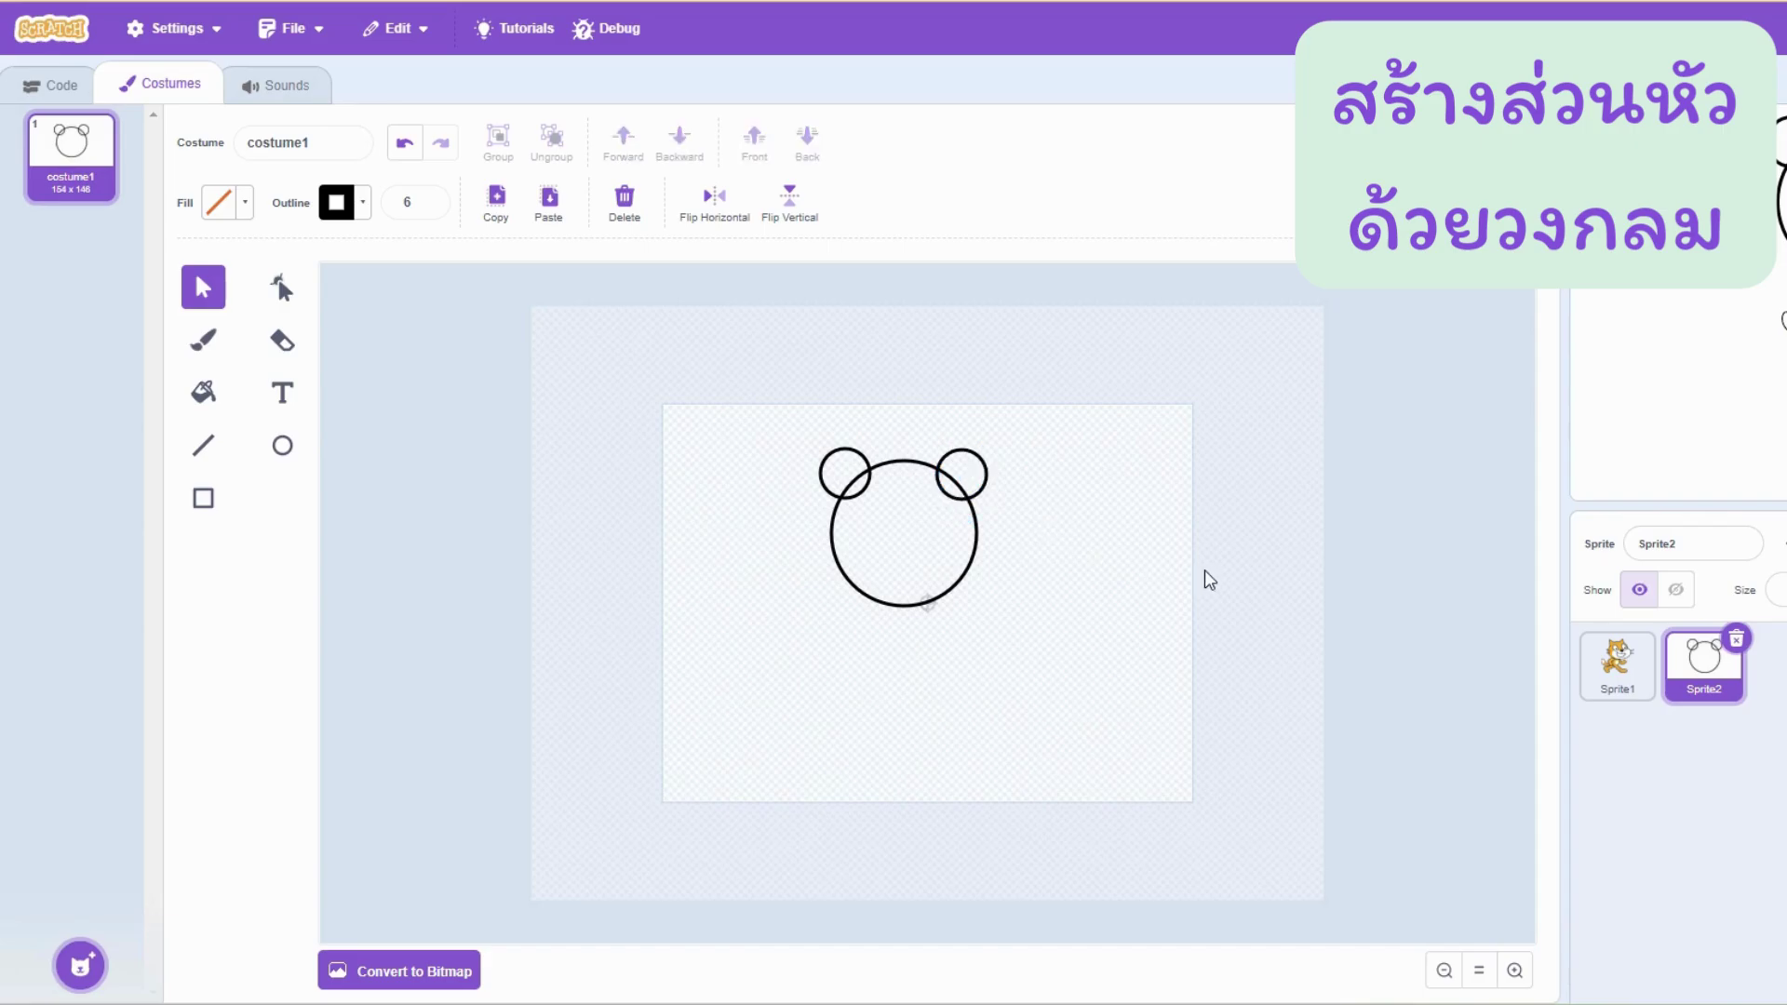
Set the eraser size to 25 and erase the part of the left ear circle lying inside the head
{"action": "left_click", "coordinate": [1515, 971]}
{"action": "left_click", "coordinate": [1514, 971]}
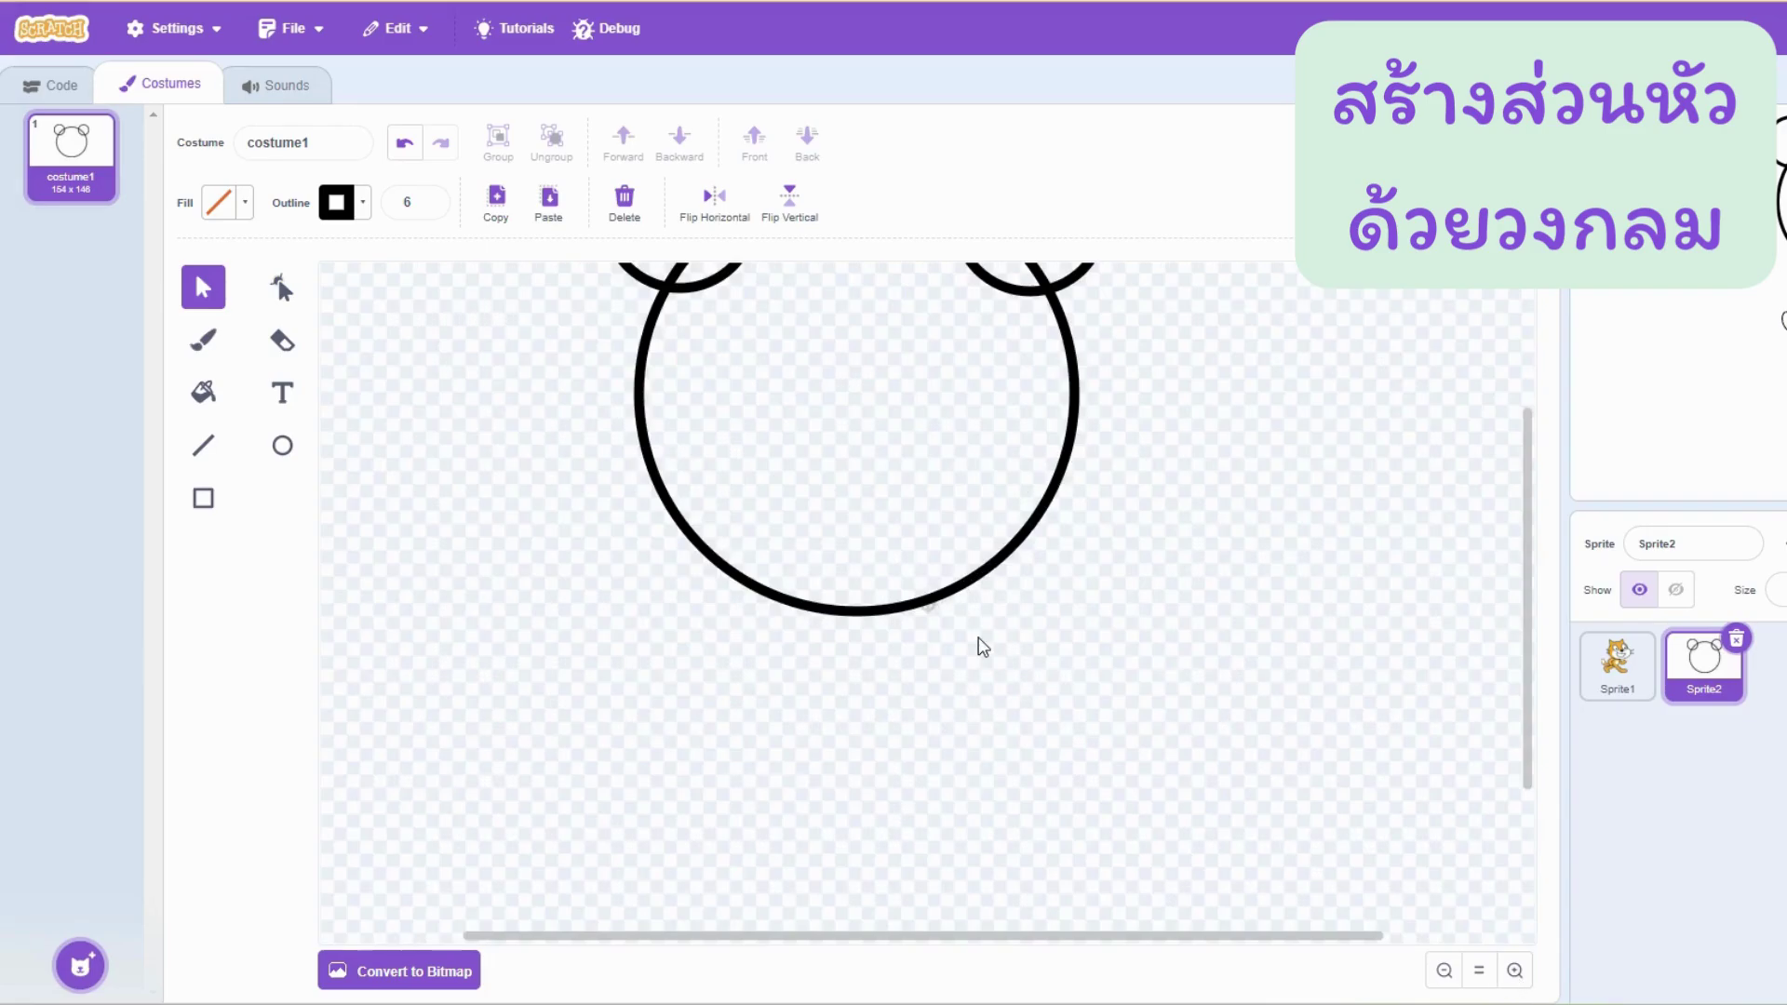
{"action": "scroll", "coordinate": [979, 647], "scroll_direction": "up", "scroll_amount": 3}
{"action": "left_click", "coordinate": [282, 341]}
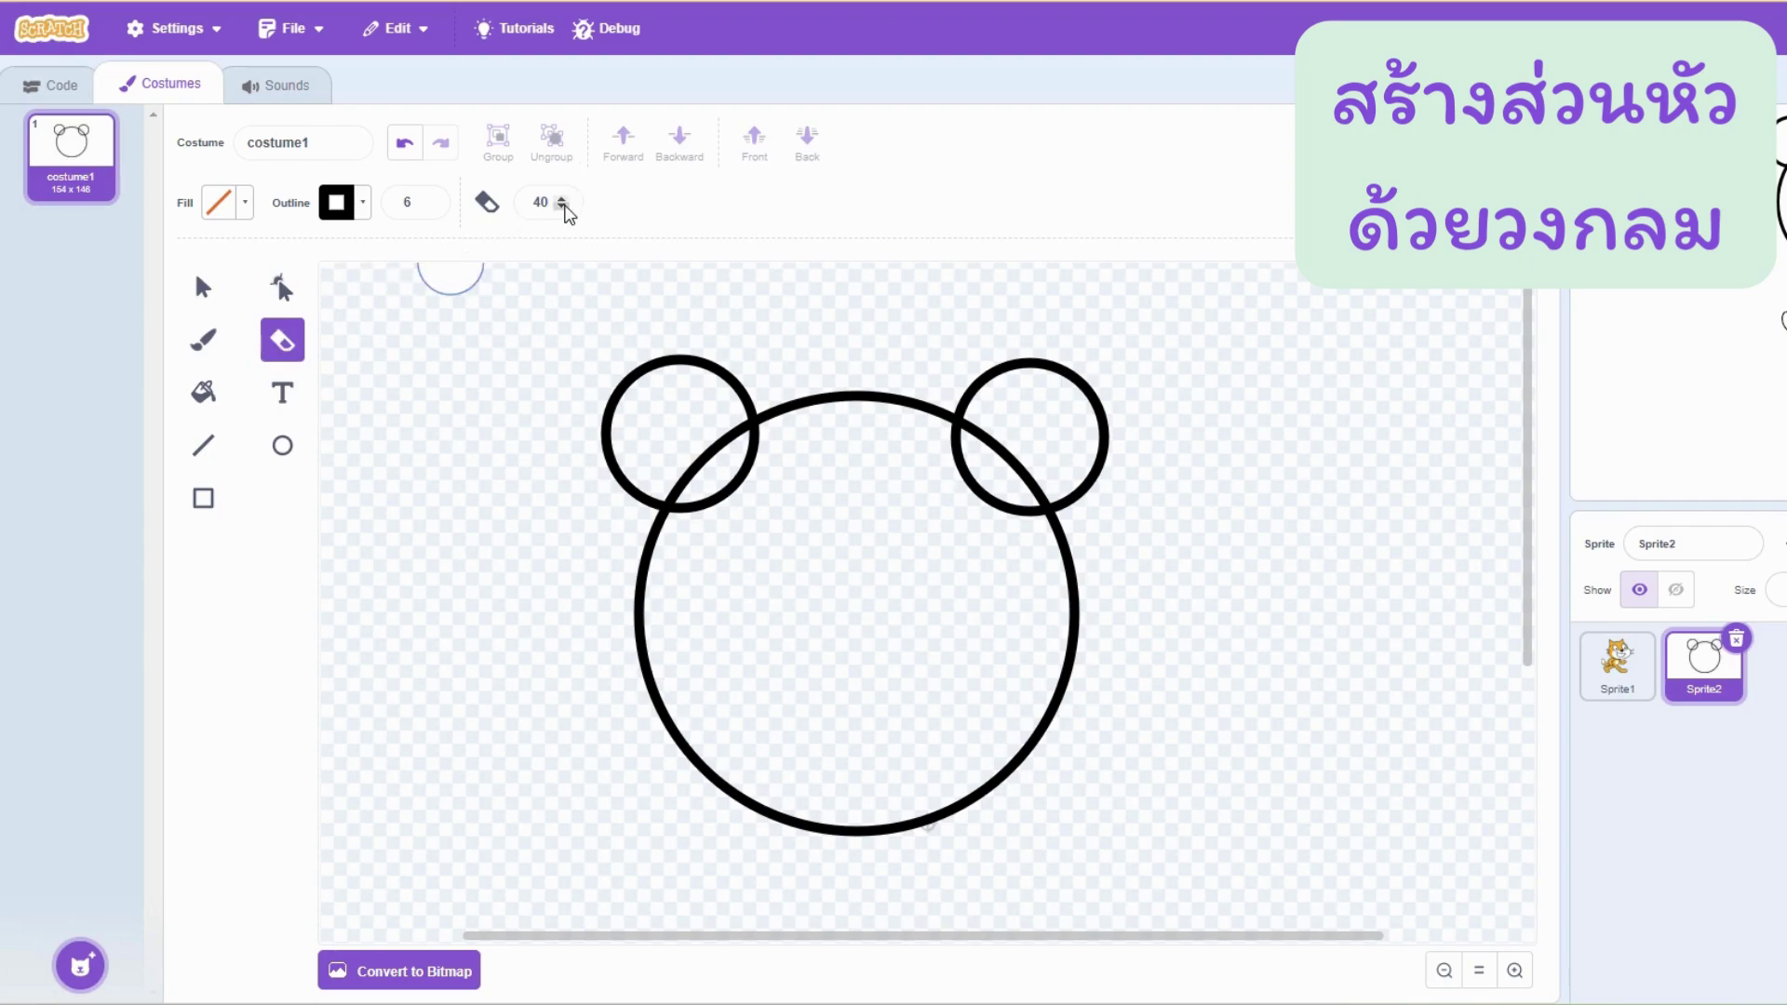
{"action": "left_click", "coordinate": [562, 207]}
{"action": "left_click", "coordinate": [562, 206]}
{"action": "left_click", "coordinate": [562, 206]}
{"action": "left_click", "coordinate": [562, 206]}
{"action": "left_click", "coordinate": [562, 207]}
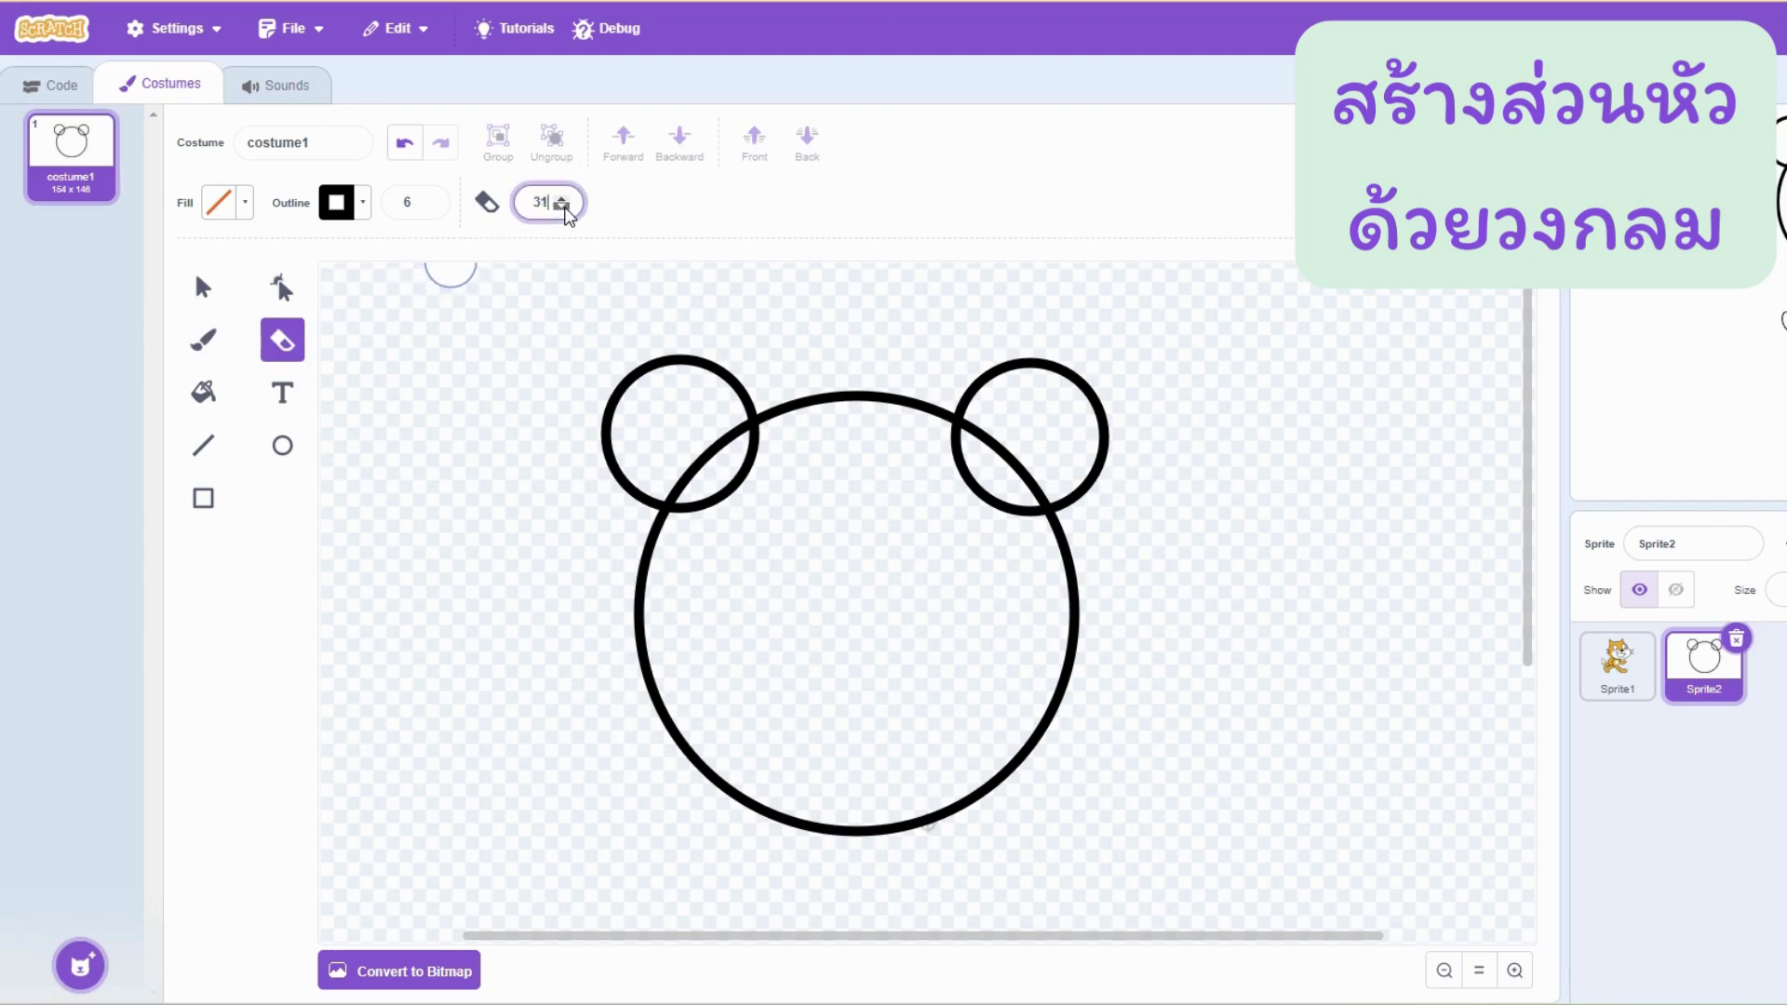
{"action": "left_click", "coordinate": [563, 207]}
{"action": "left_click", "coordinate": [563, 207]}
{"action": "left_click", "coordinate": [563, 207]}
{"action": "left_click_drag", "start_coordinate": [678, 507], "coordinate": [766, 456]}
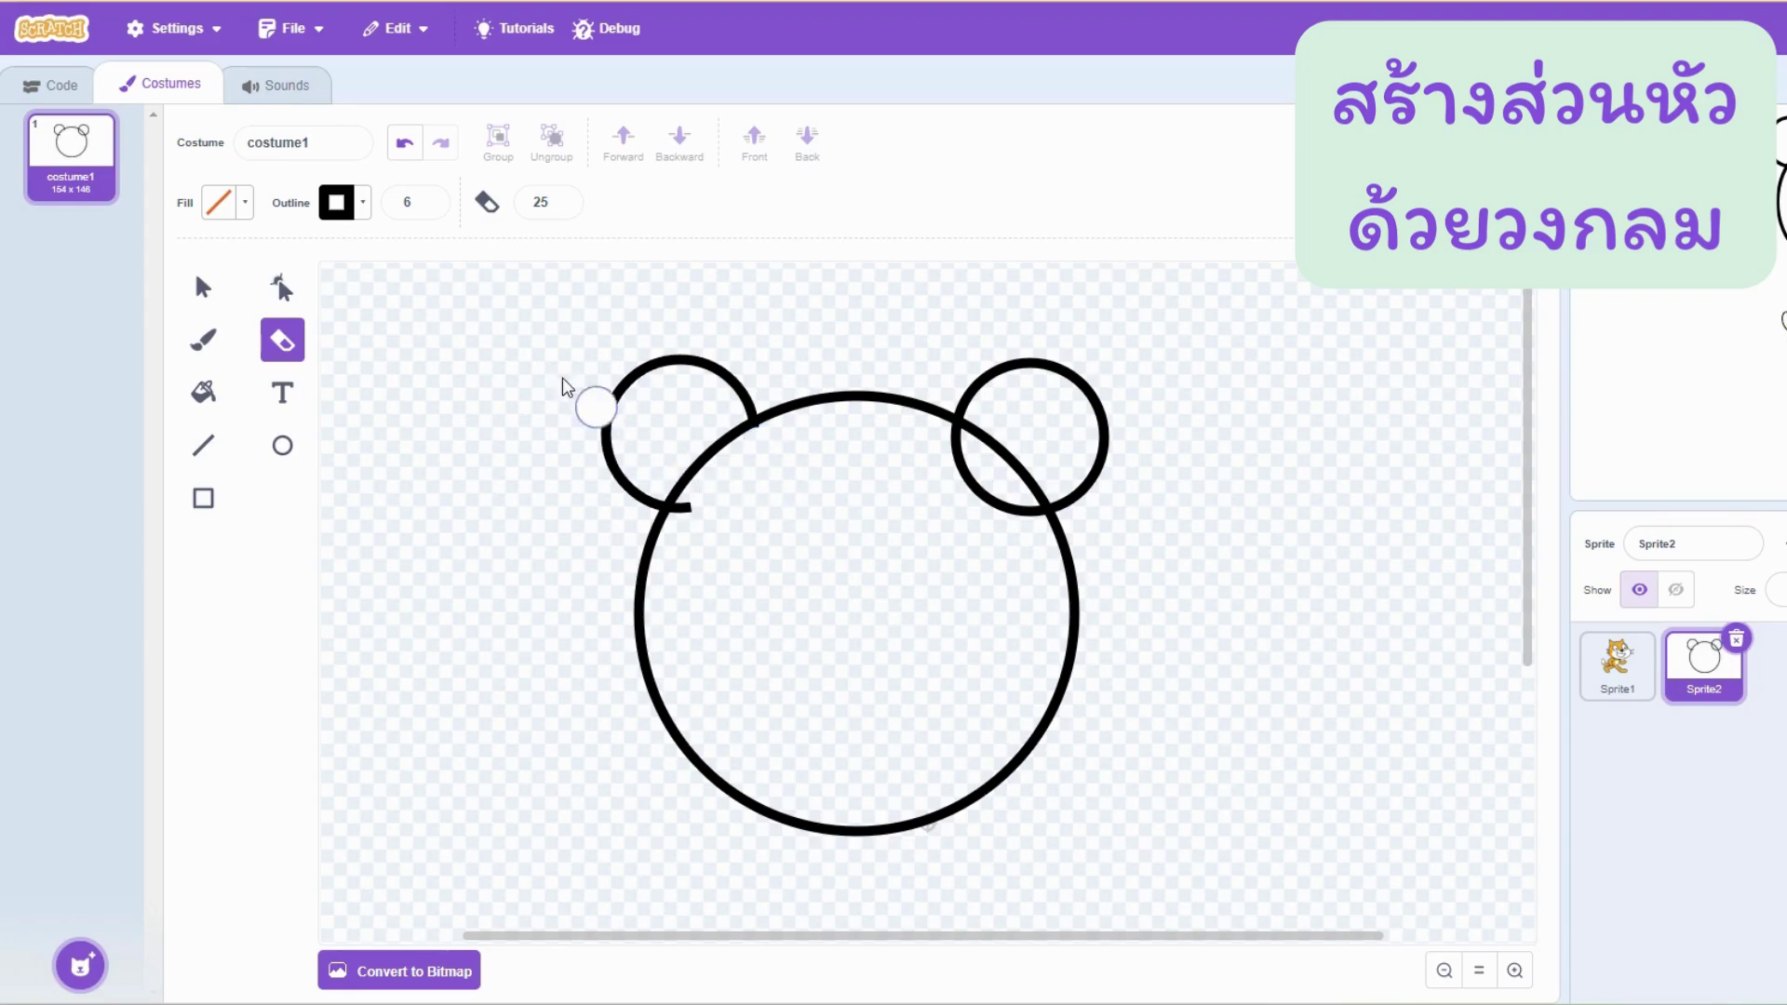
Select only the left ear and erase its leftover line ends inside the head circle
{"action": "left_click", "coordinate": [203, 286]}
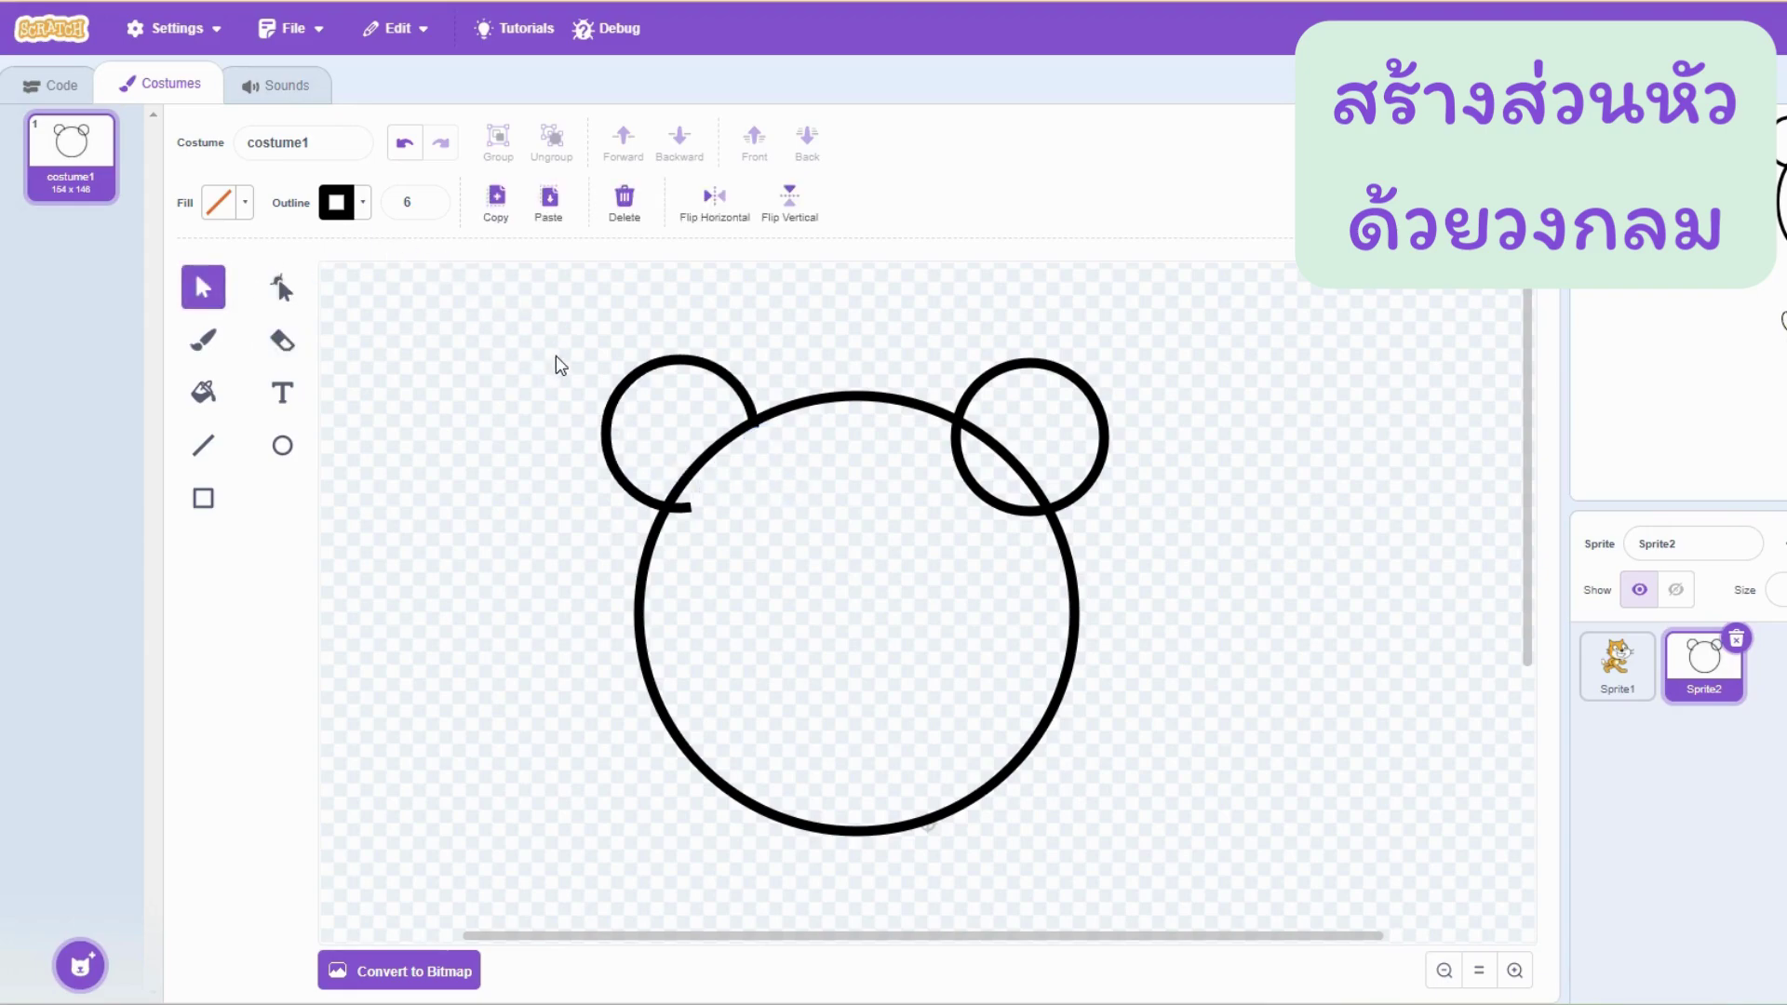
{"action": "left_click", "coordinate": [619, 412]}
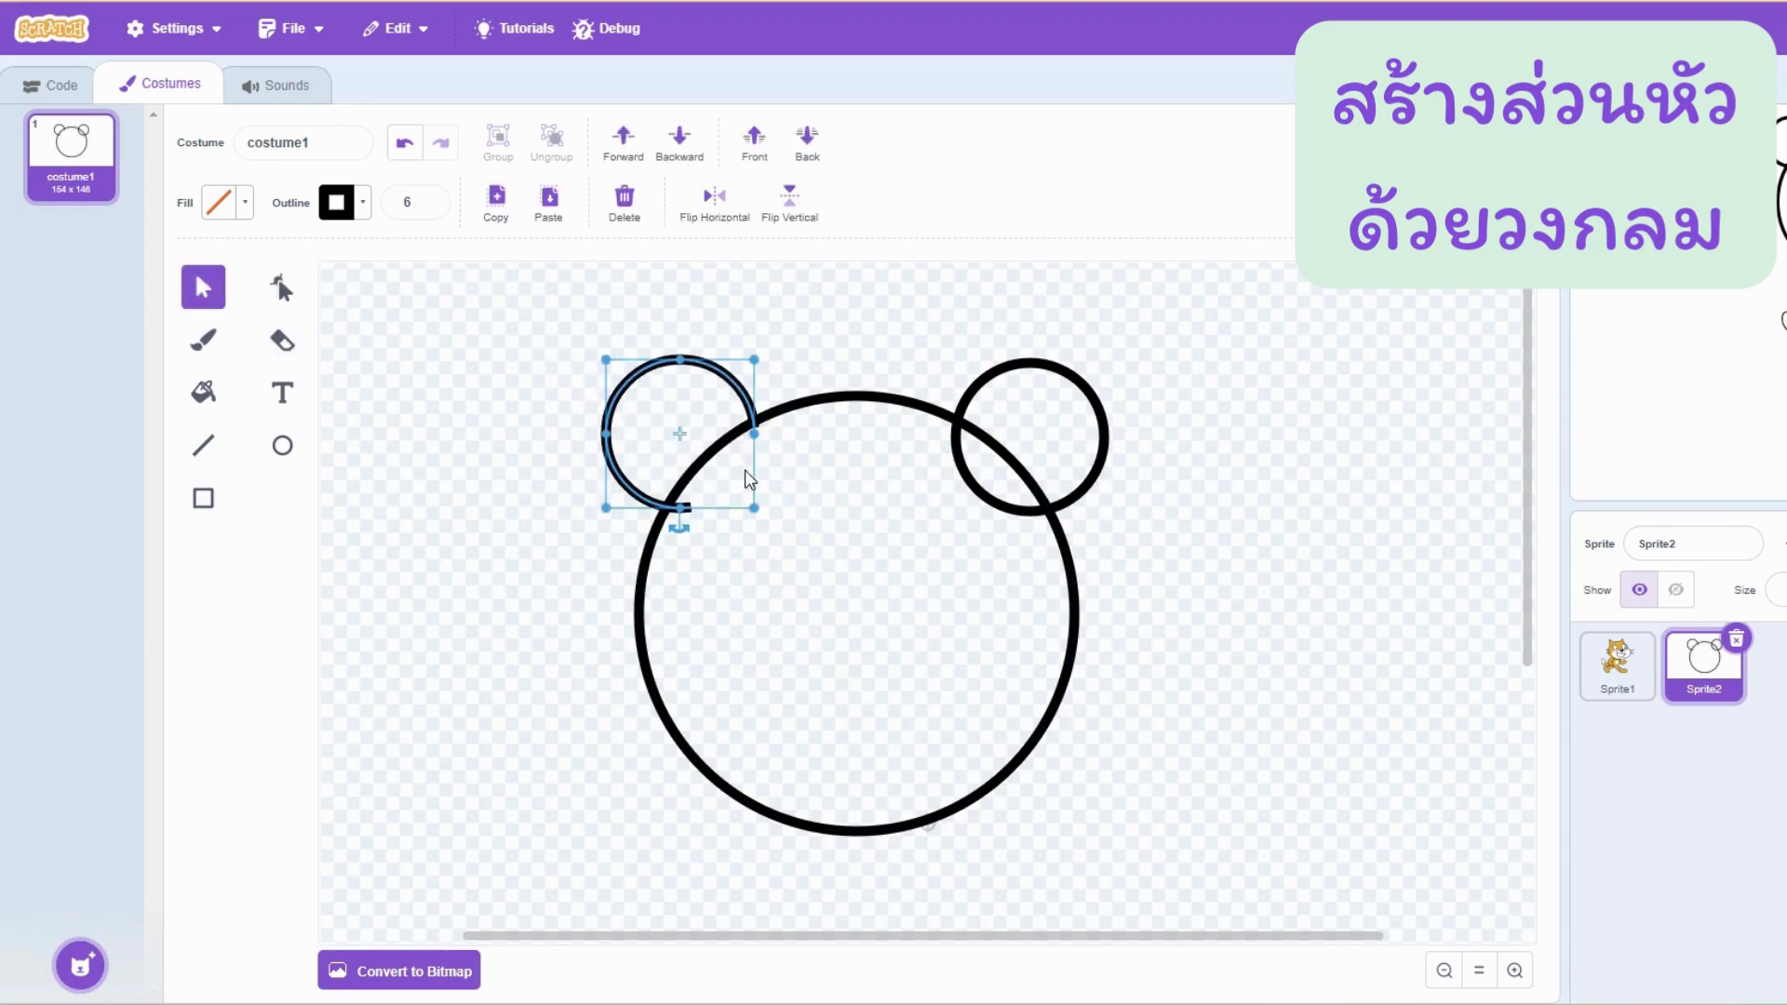
{"action": "left_click", "coordinate": [288, 337]}
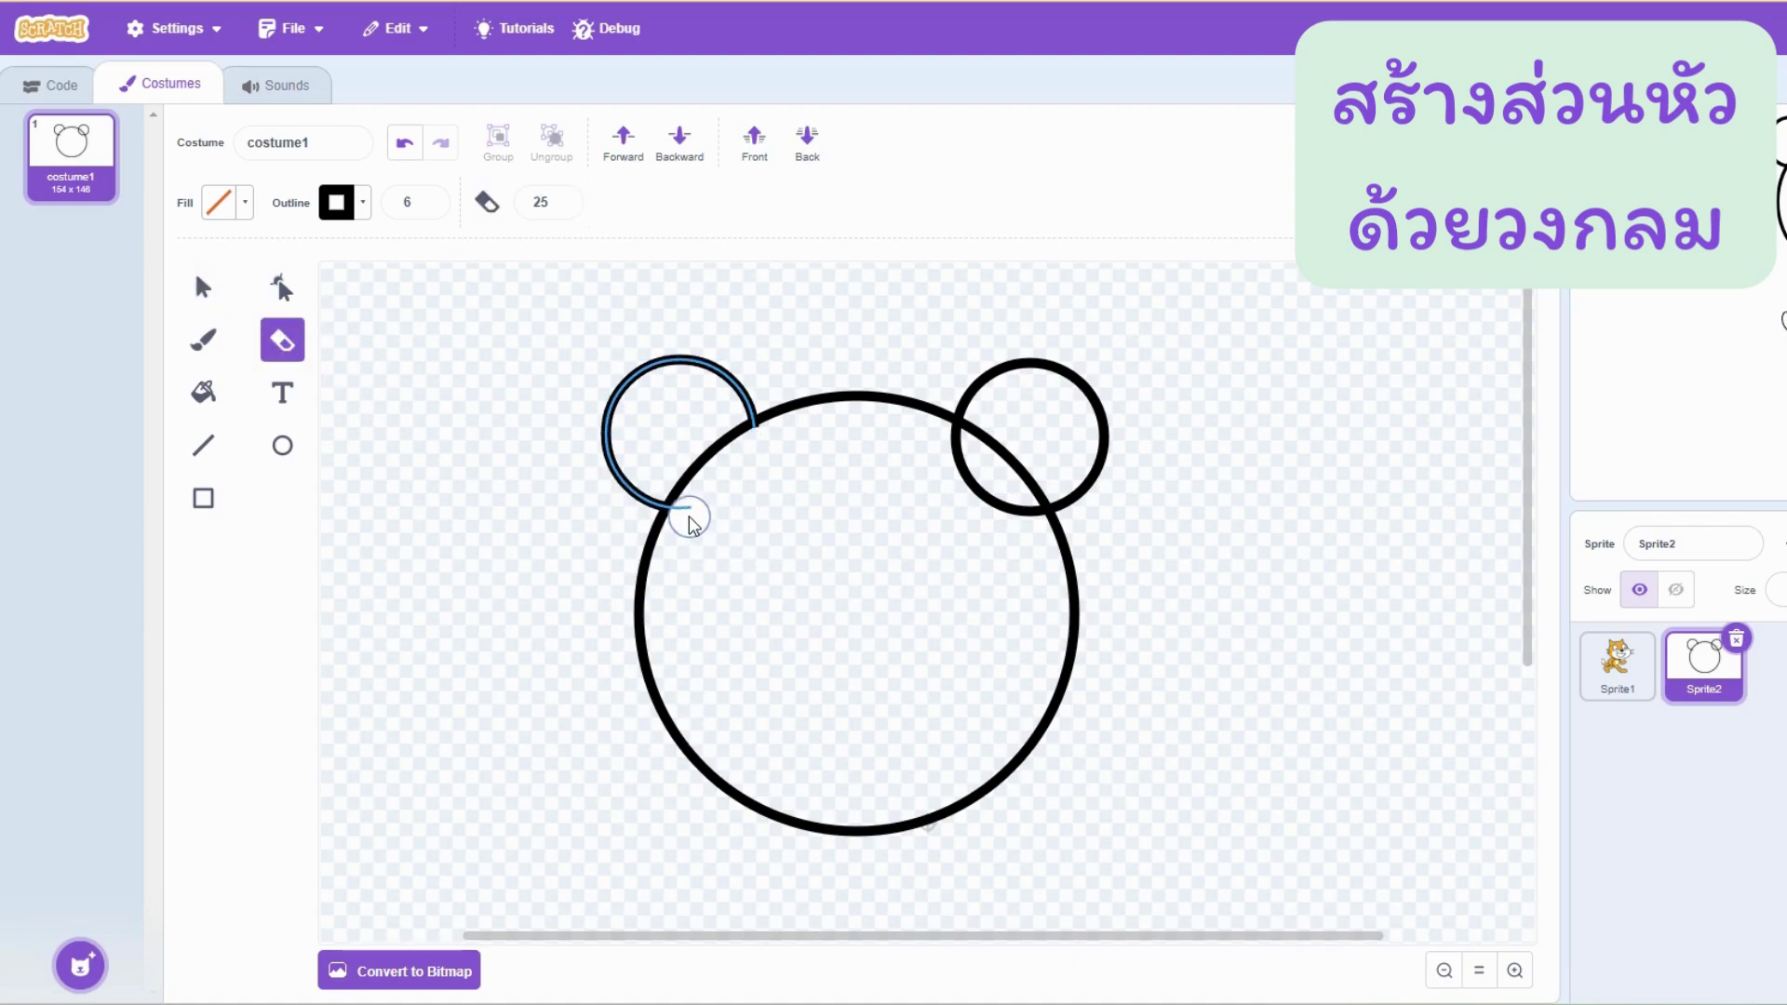
{"action": "mouse_move", "coordinate": [687, 520]}
{"action": "left_mouse_down"}
{"action": "mouse_move", "coordinate": [766, 519]}
{"action": "mouse_move", "coordinate": [761, 445]}
{"action": "left_mouse_up"}
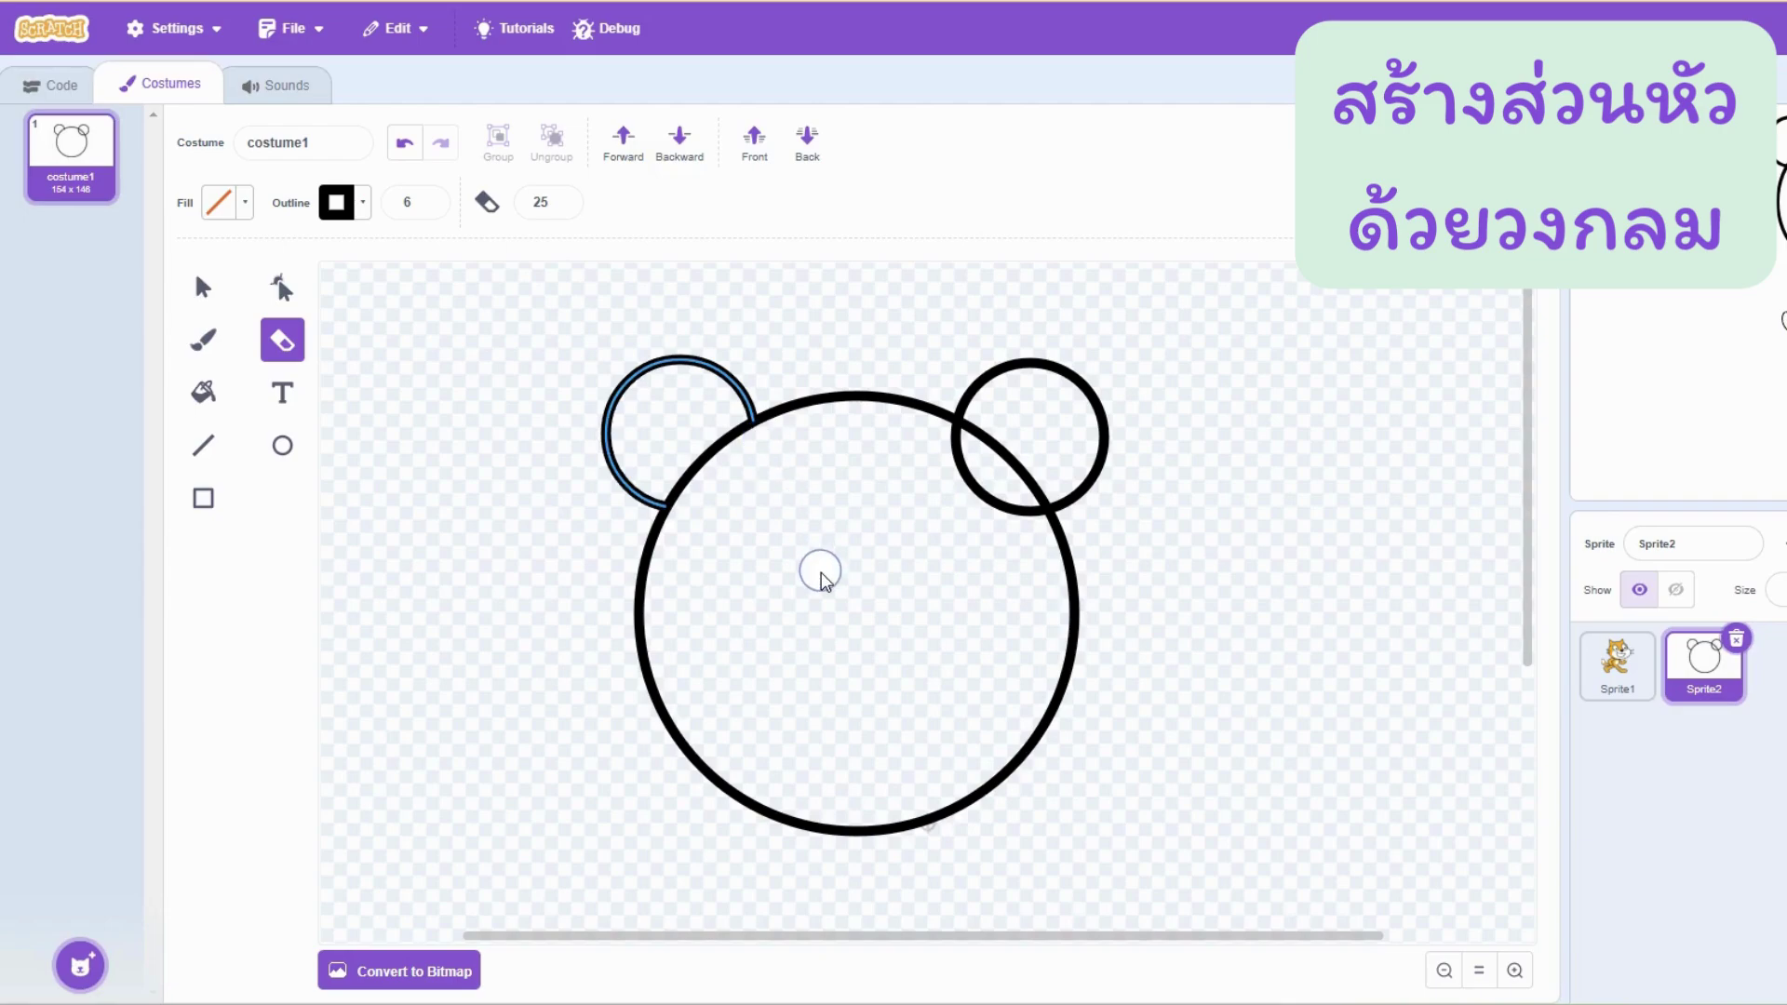
Select only the right ear and erase the part of its circle lying inside the head
{"action": "left_click", "coordinate": [203, 287]}
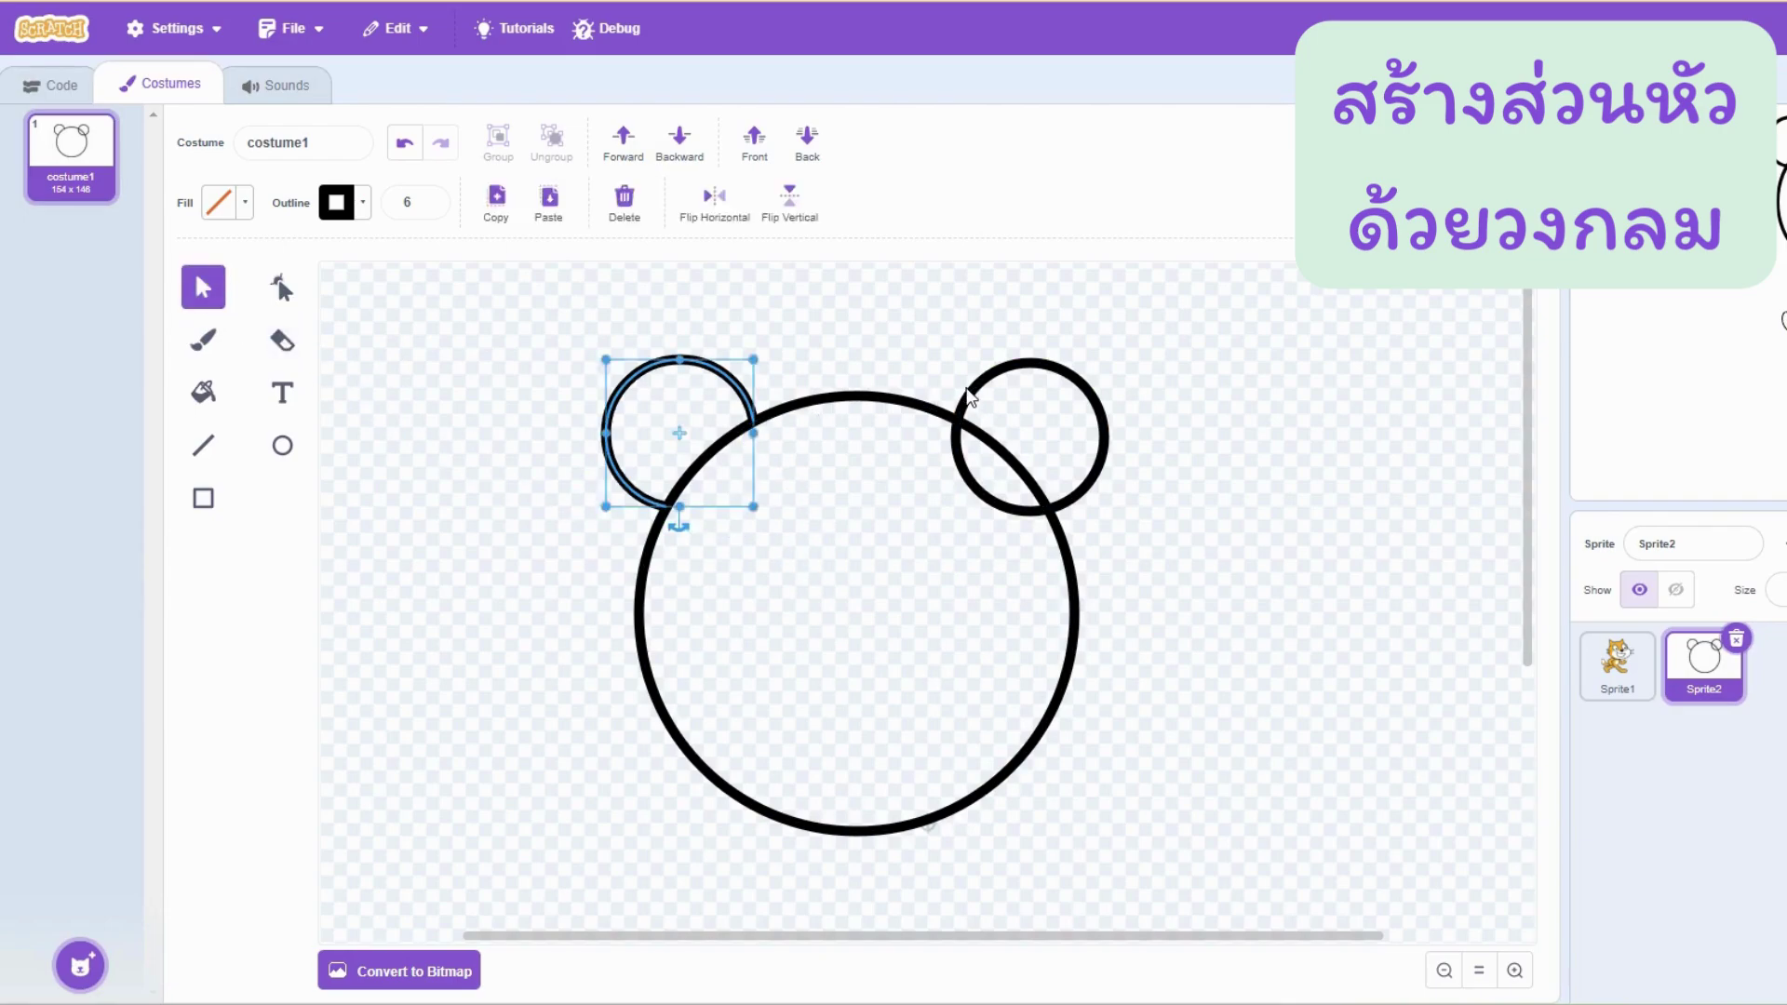
{"action": "left_click", "coordinate": [969, 398]}
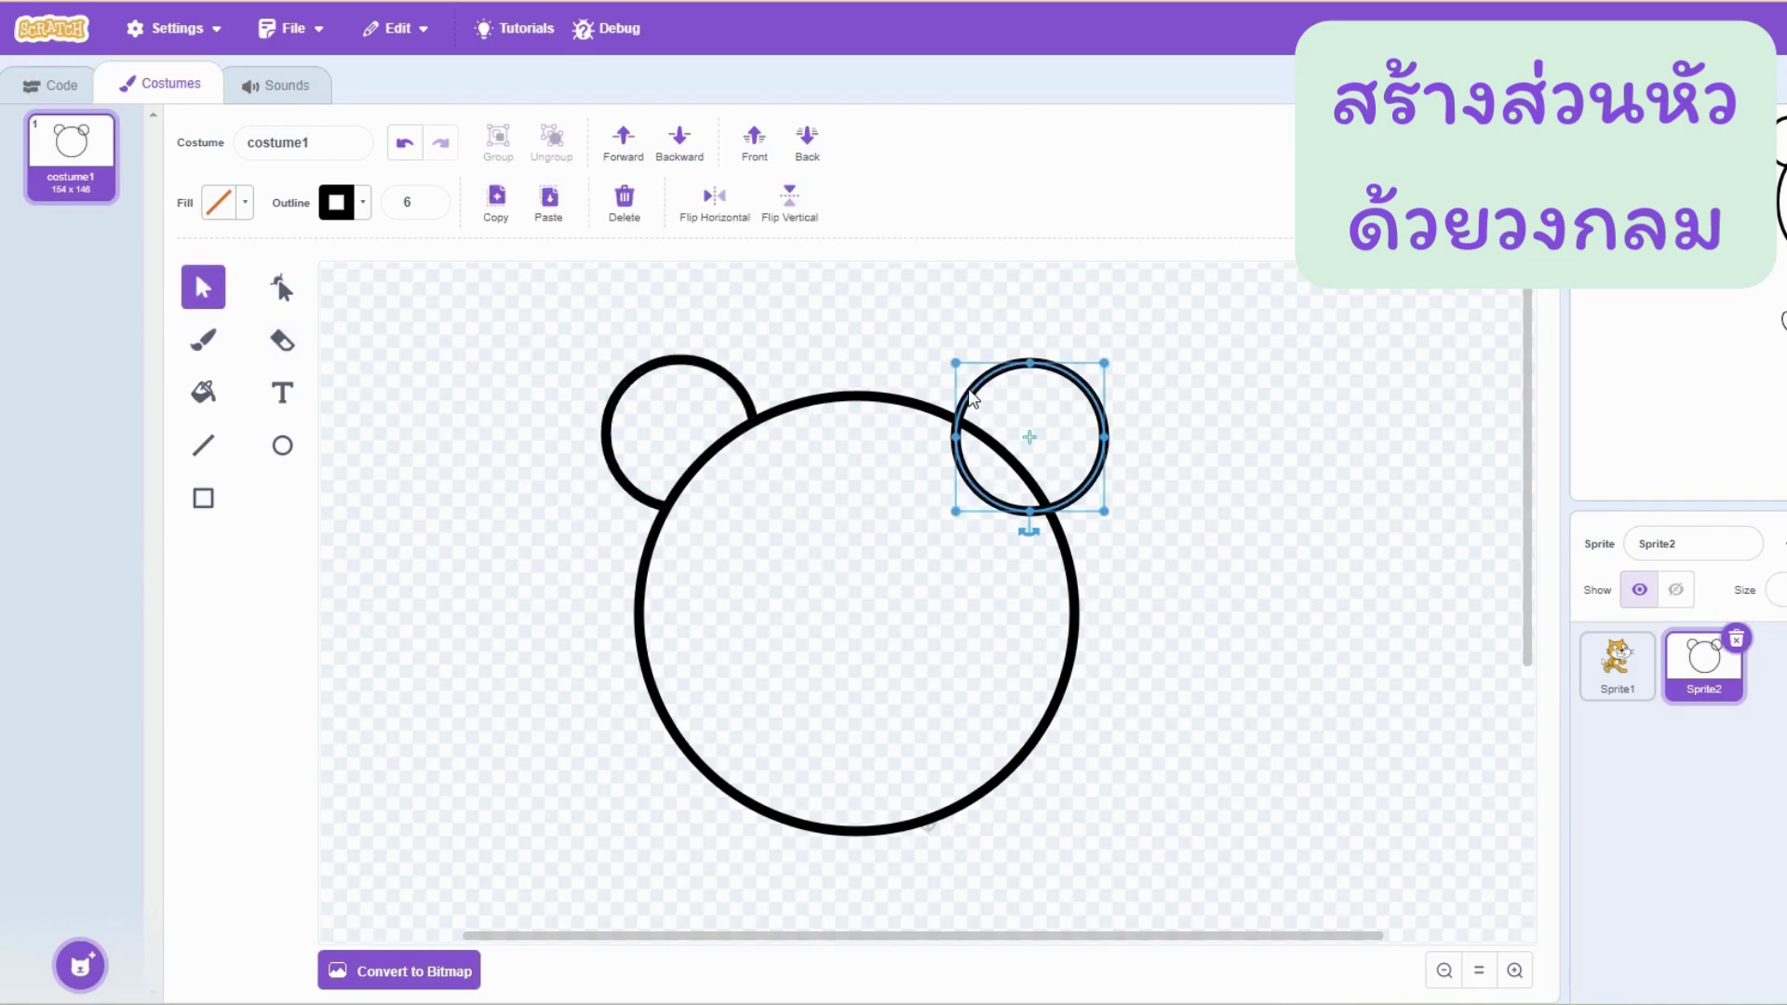
{"action": "left_click", "coordinate": [282, 339]}
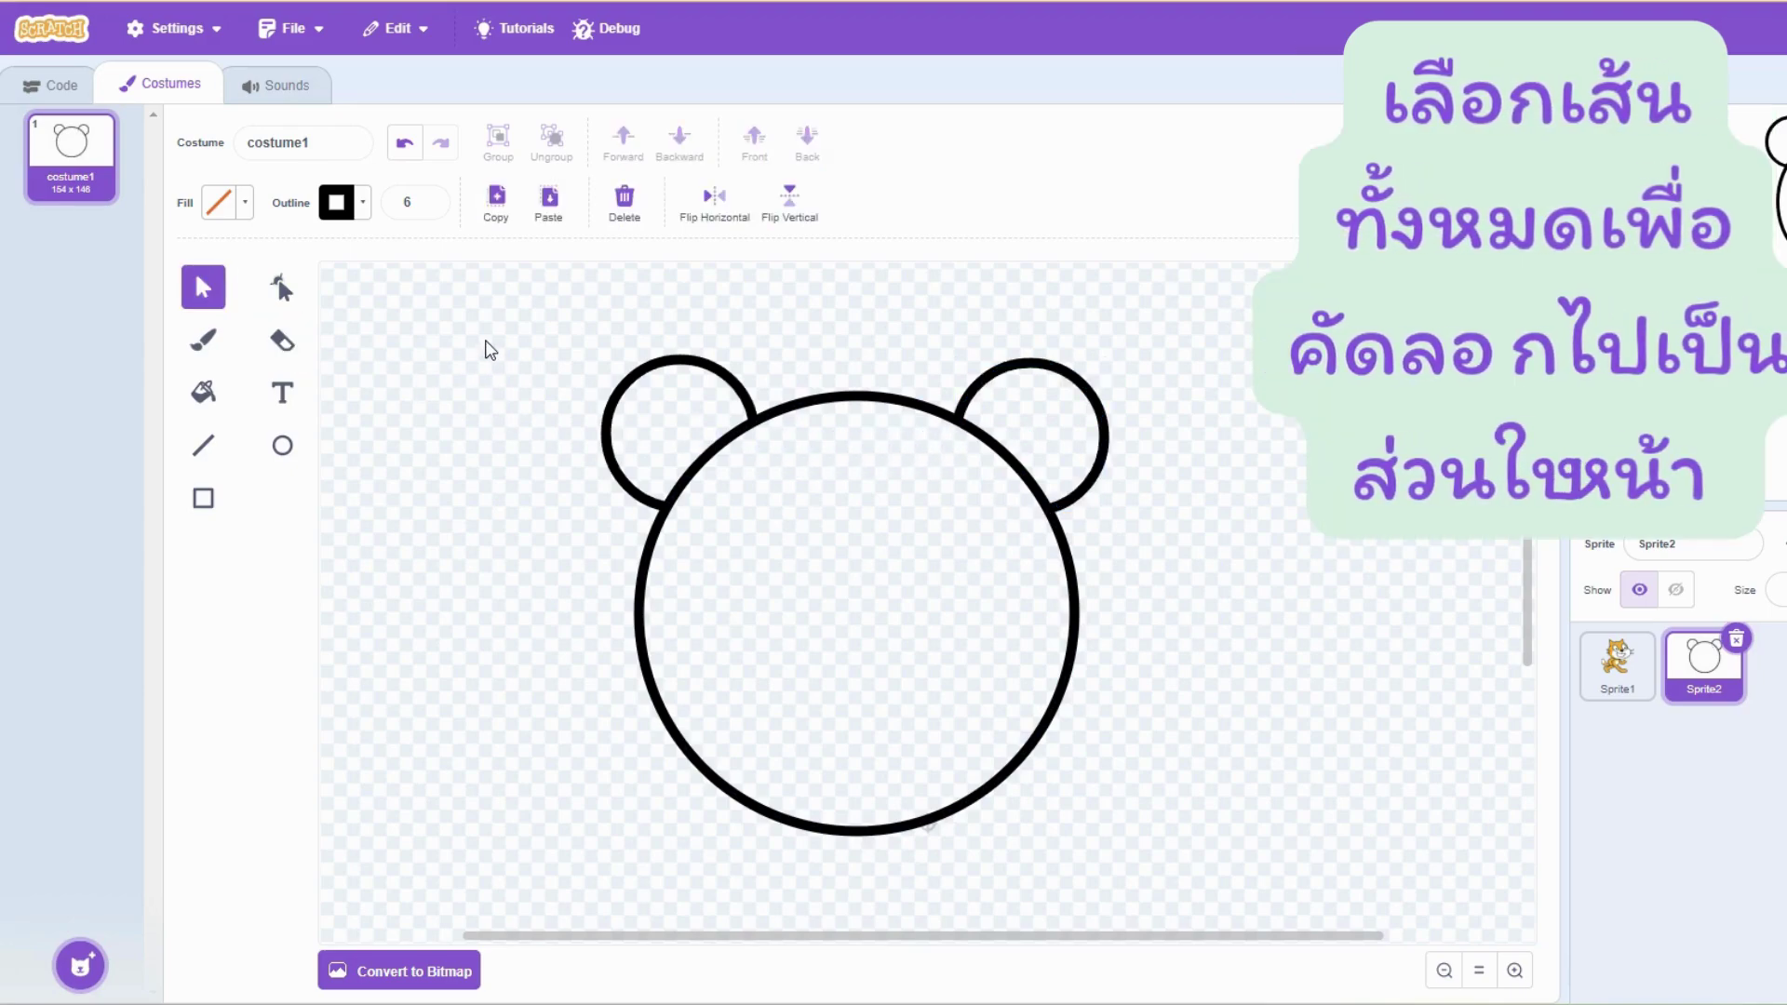
Duplicate the whole head outline with both ears and shrink the copy to about 60 percent, anchored at its lower-left corner
{"action": "mouse_move", "coordinate": [486, 337]}
{"action": "left_mouse_down"}
{"action": "mouse_move", "coordinate": [559, 415]}
{"action": "mouse_move", "coordinate": [1145, 699]}
{"action": "mouse_move", "coordinate": [1170, 868]}
{"action": "left_mouse_up"}
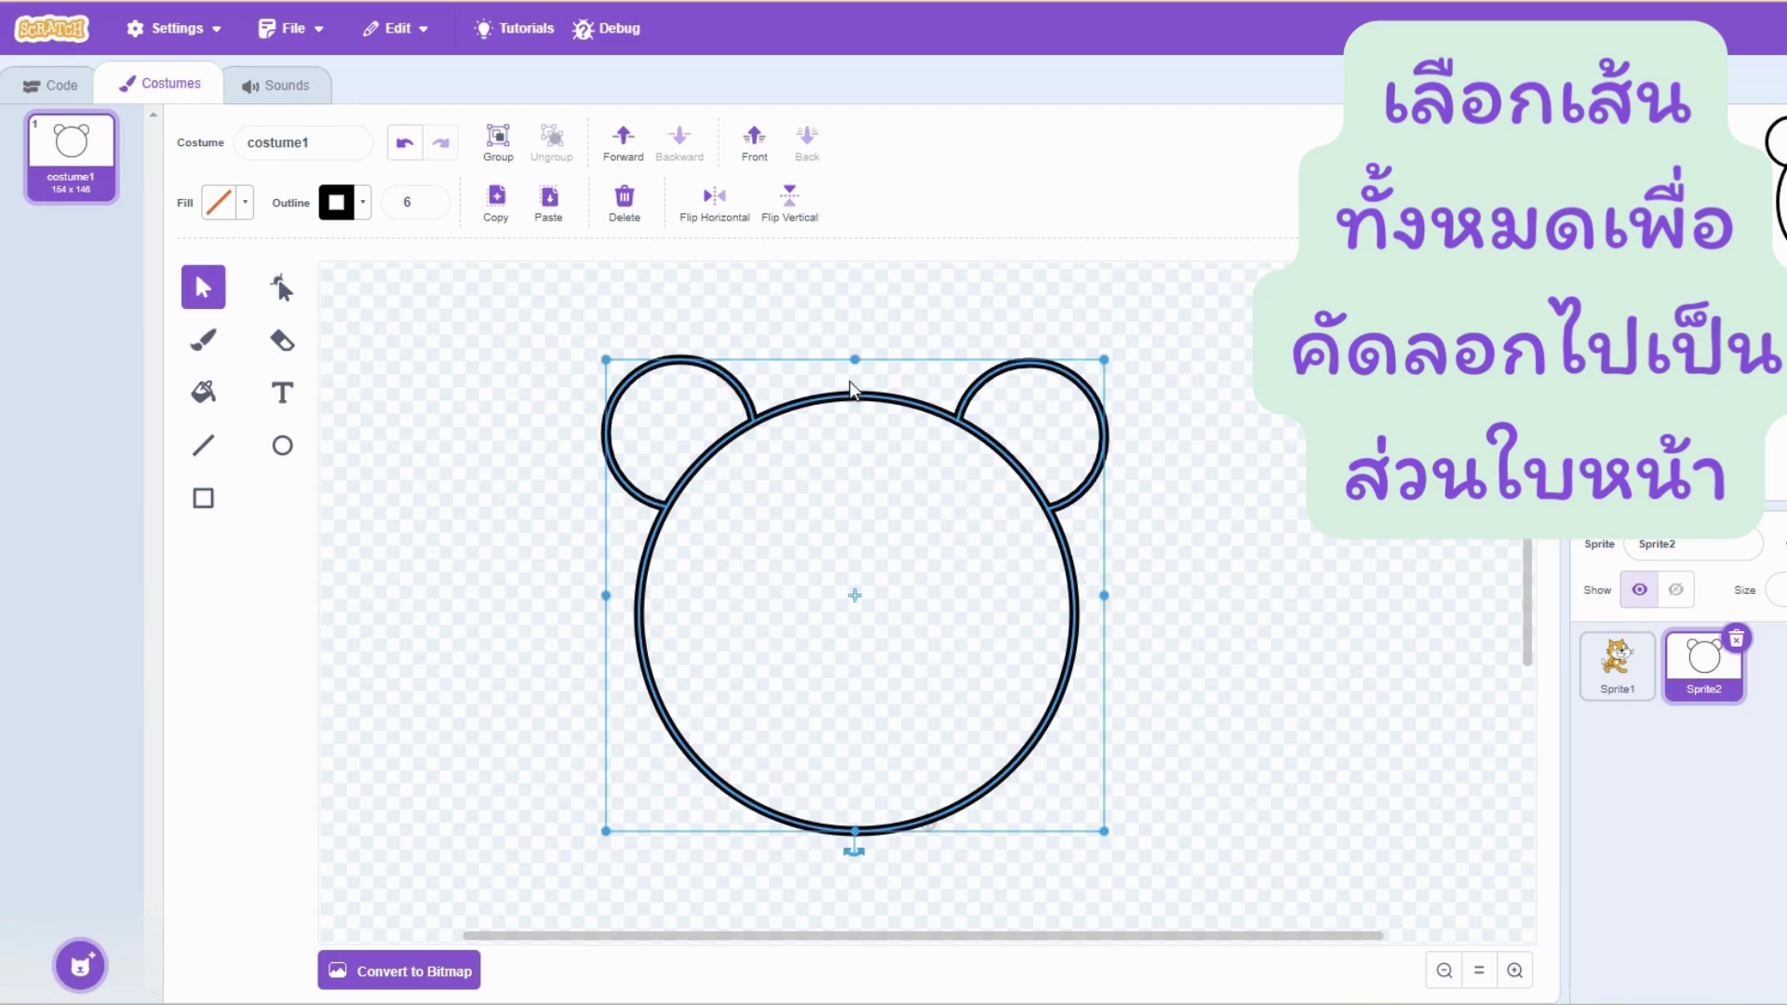
{"action": "left_click", "coordinate": [499, 214]}
{"action": "left_click", "coordinate": [548, 205]}
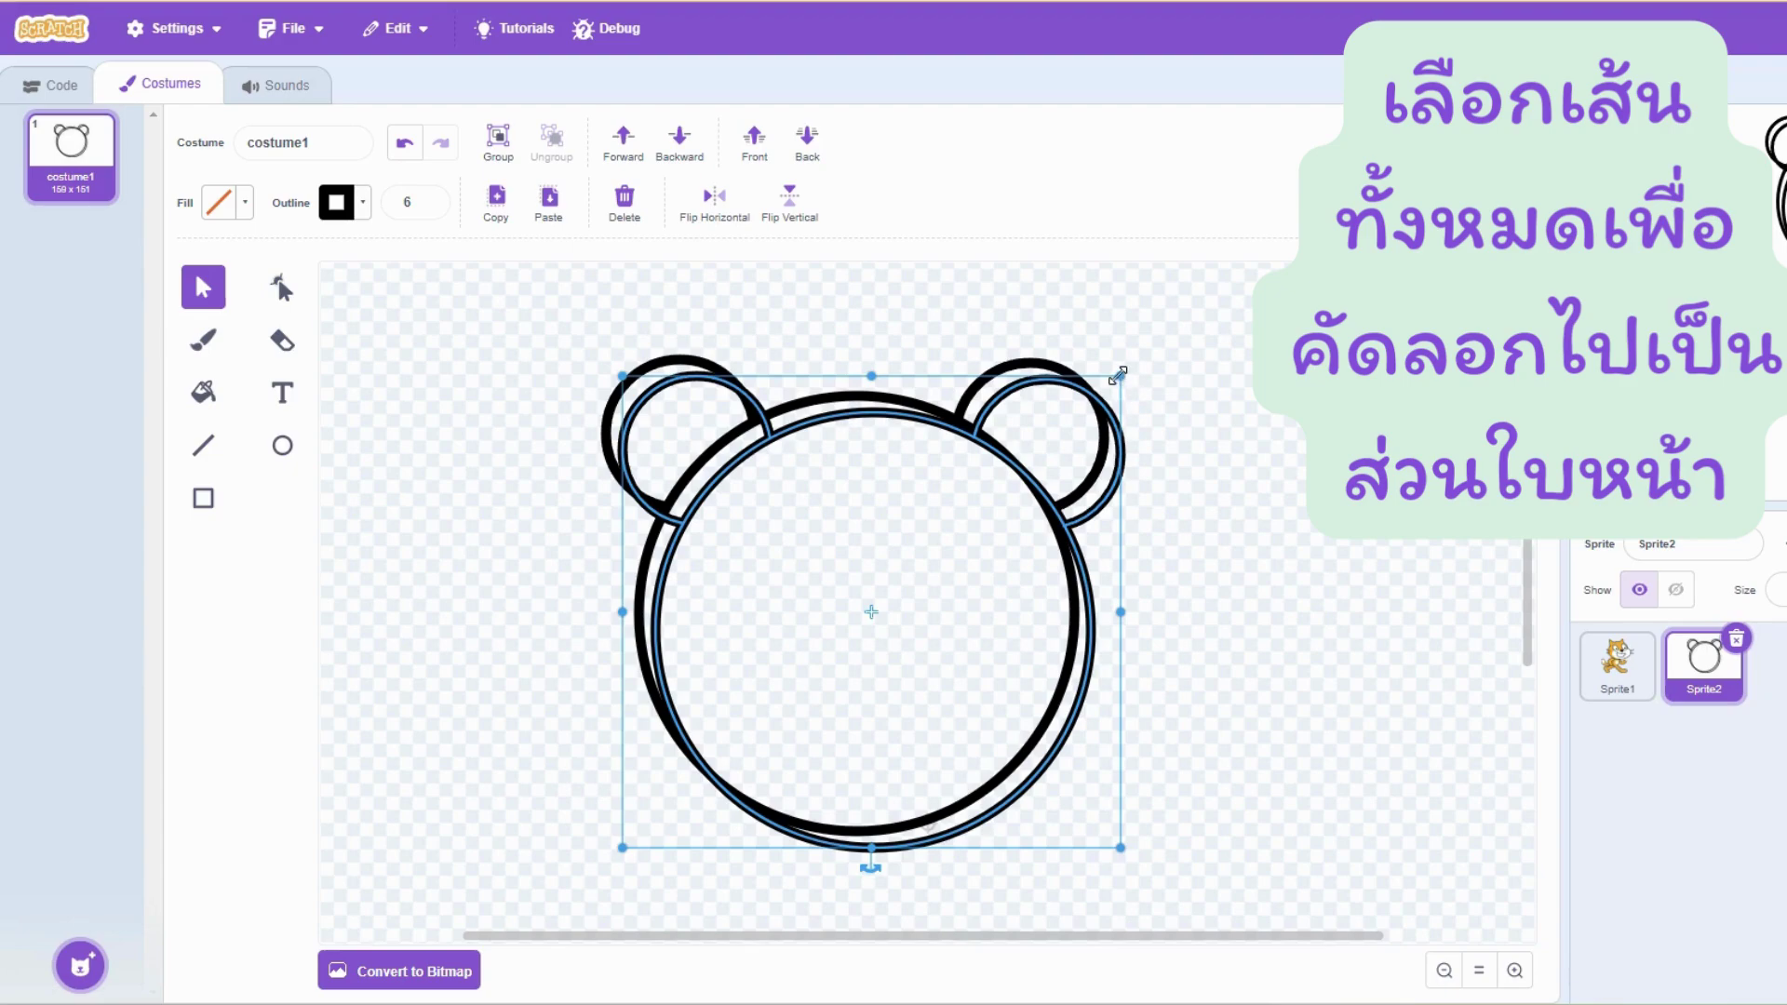
{"action": "left_click_drag", "start_coordinate": [1118, 375], "coordinate": [935, 577]}
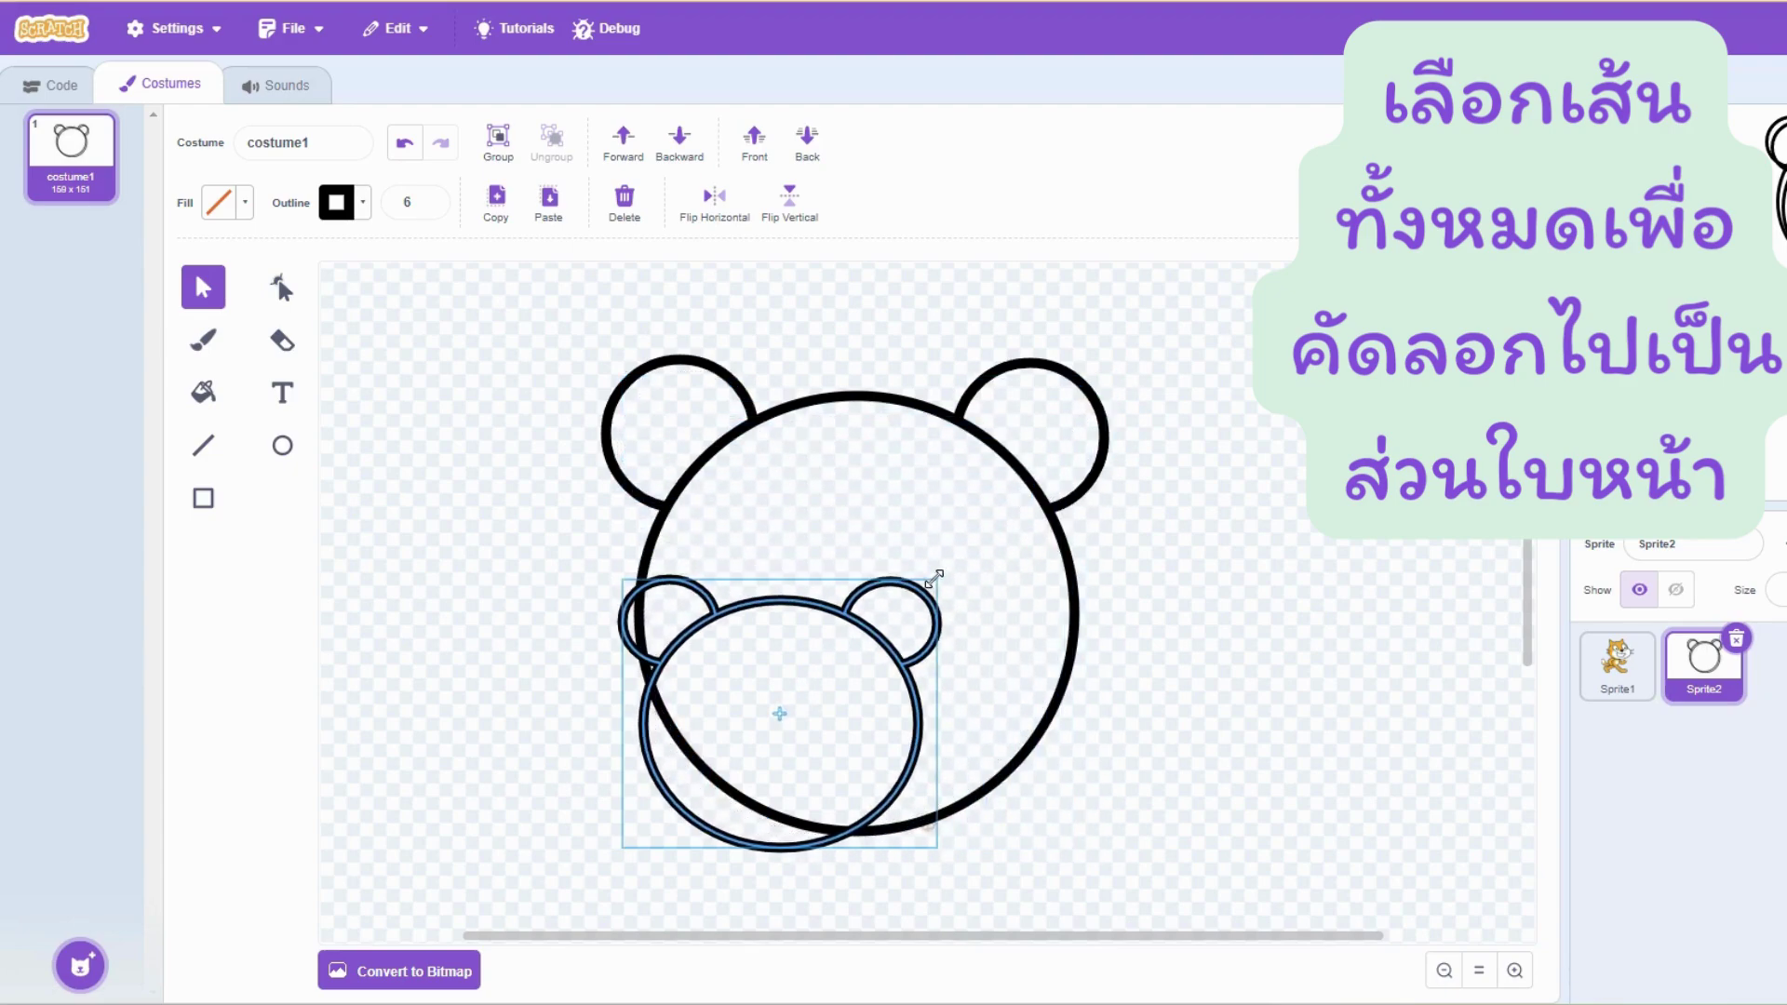
{"action": "left_click_drag", "start_coordinate": [844, 683], "coordinate": [939, 607]}
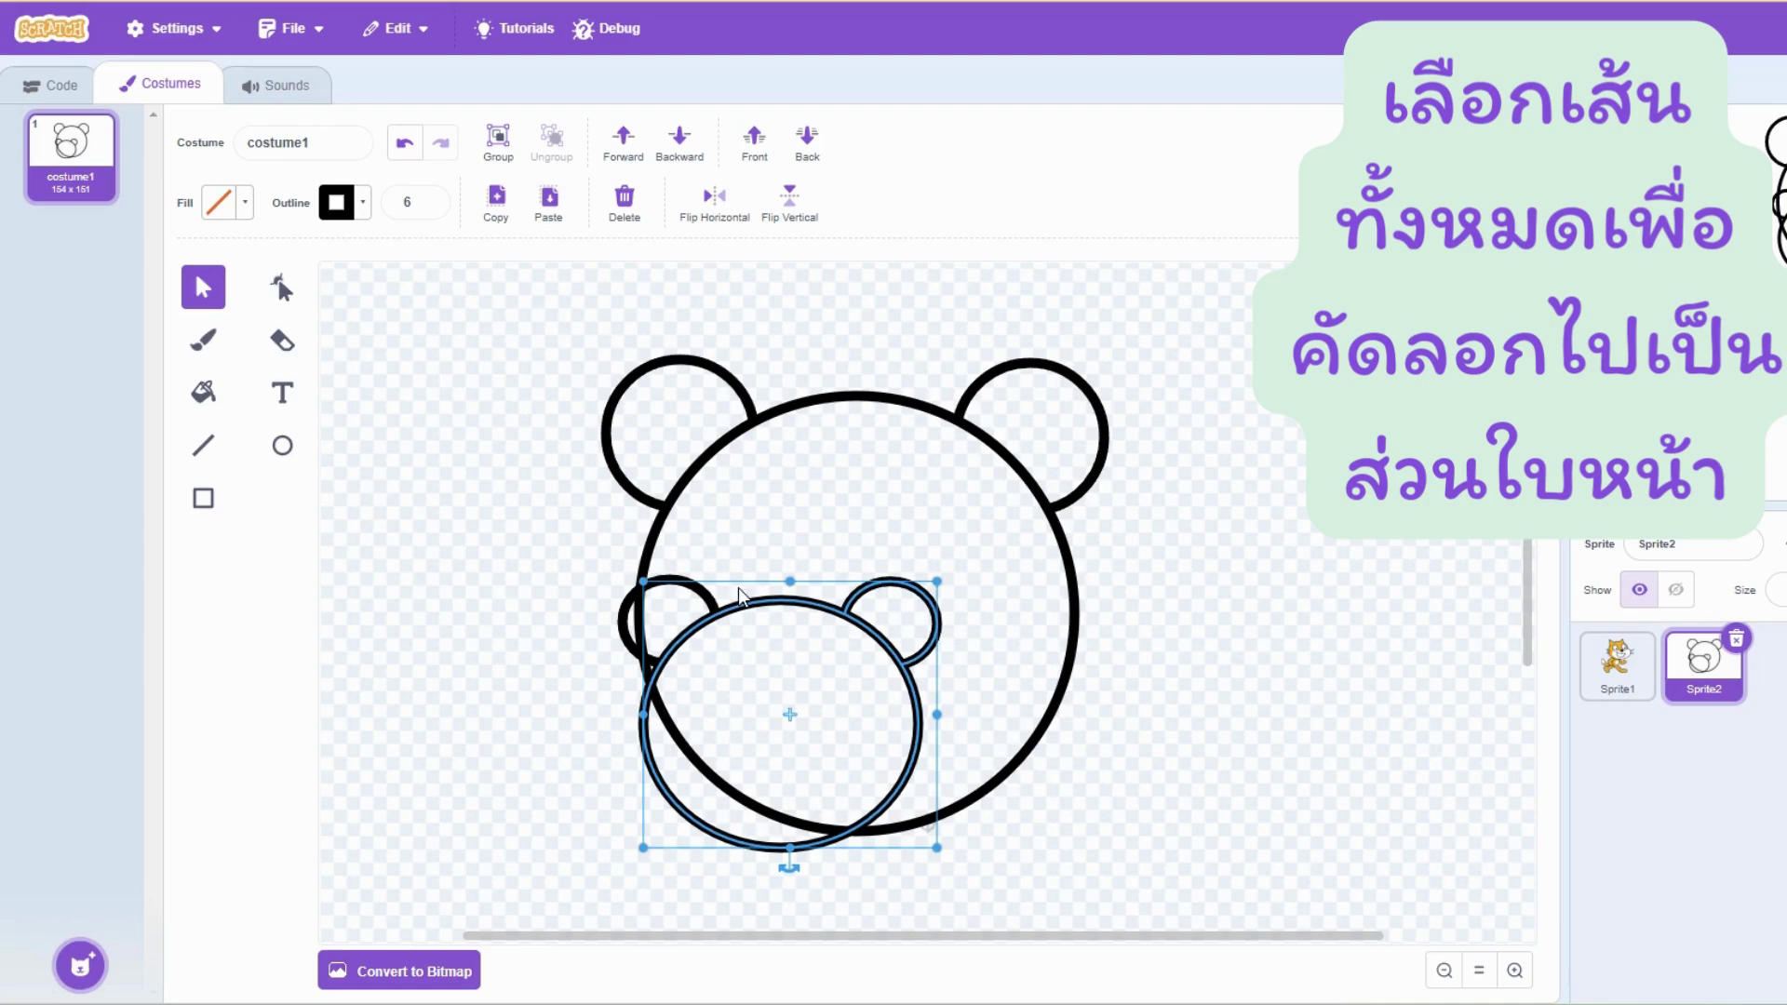
{"action": "left_click_drag", "start_coordinate": [735, 619], "coordinate": [793, 578]}
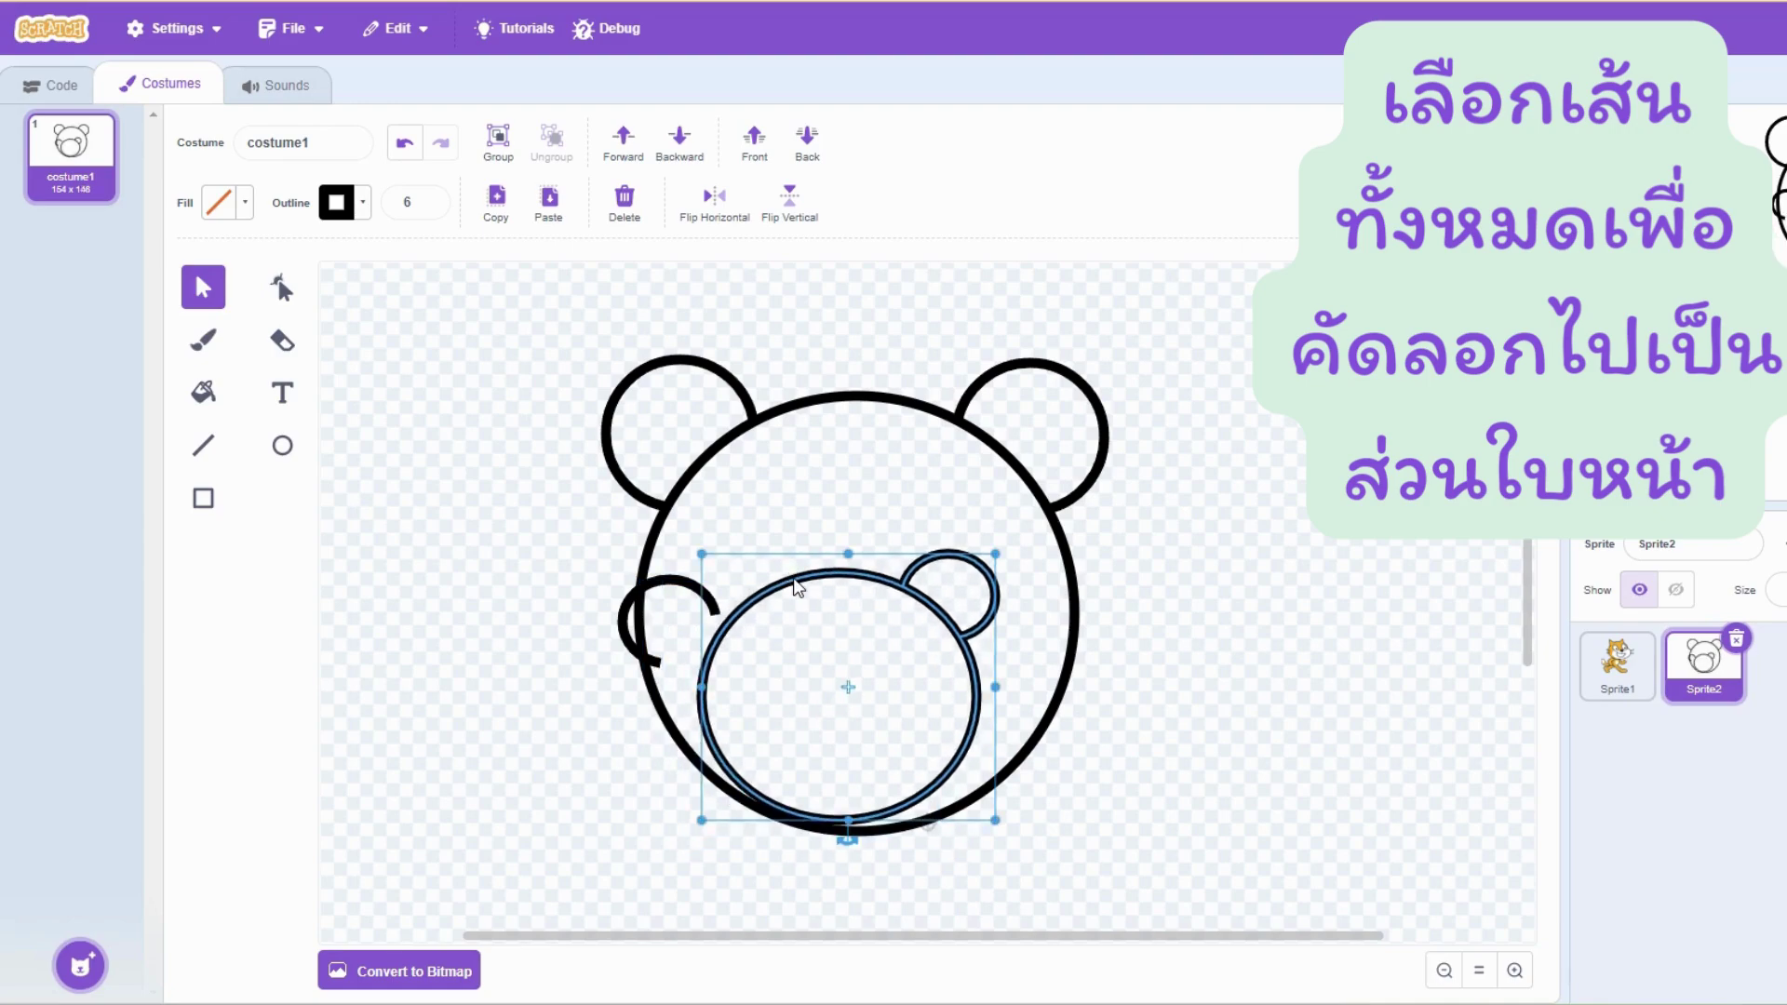
{"action": "key", "text": "ctrl+z"}
Select the small circle with both its ears together, stretch them slightly taller and centre them over the lower part of the head
{"action": "left_click", "coordinate": [196, 274]}
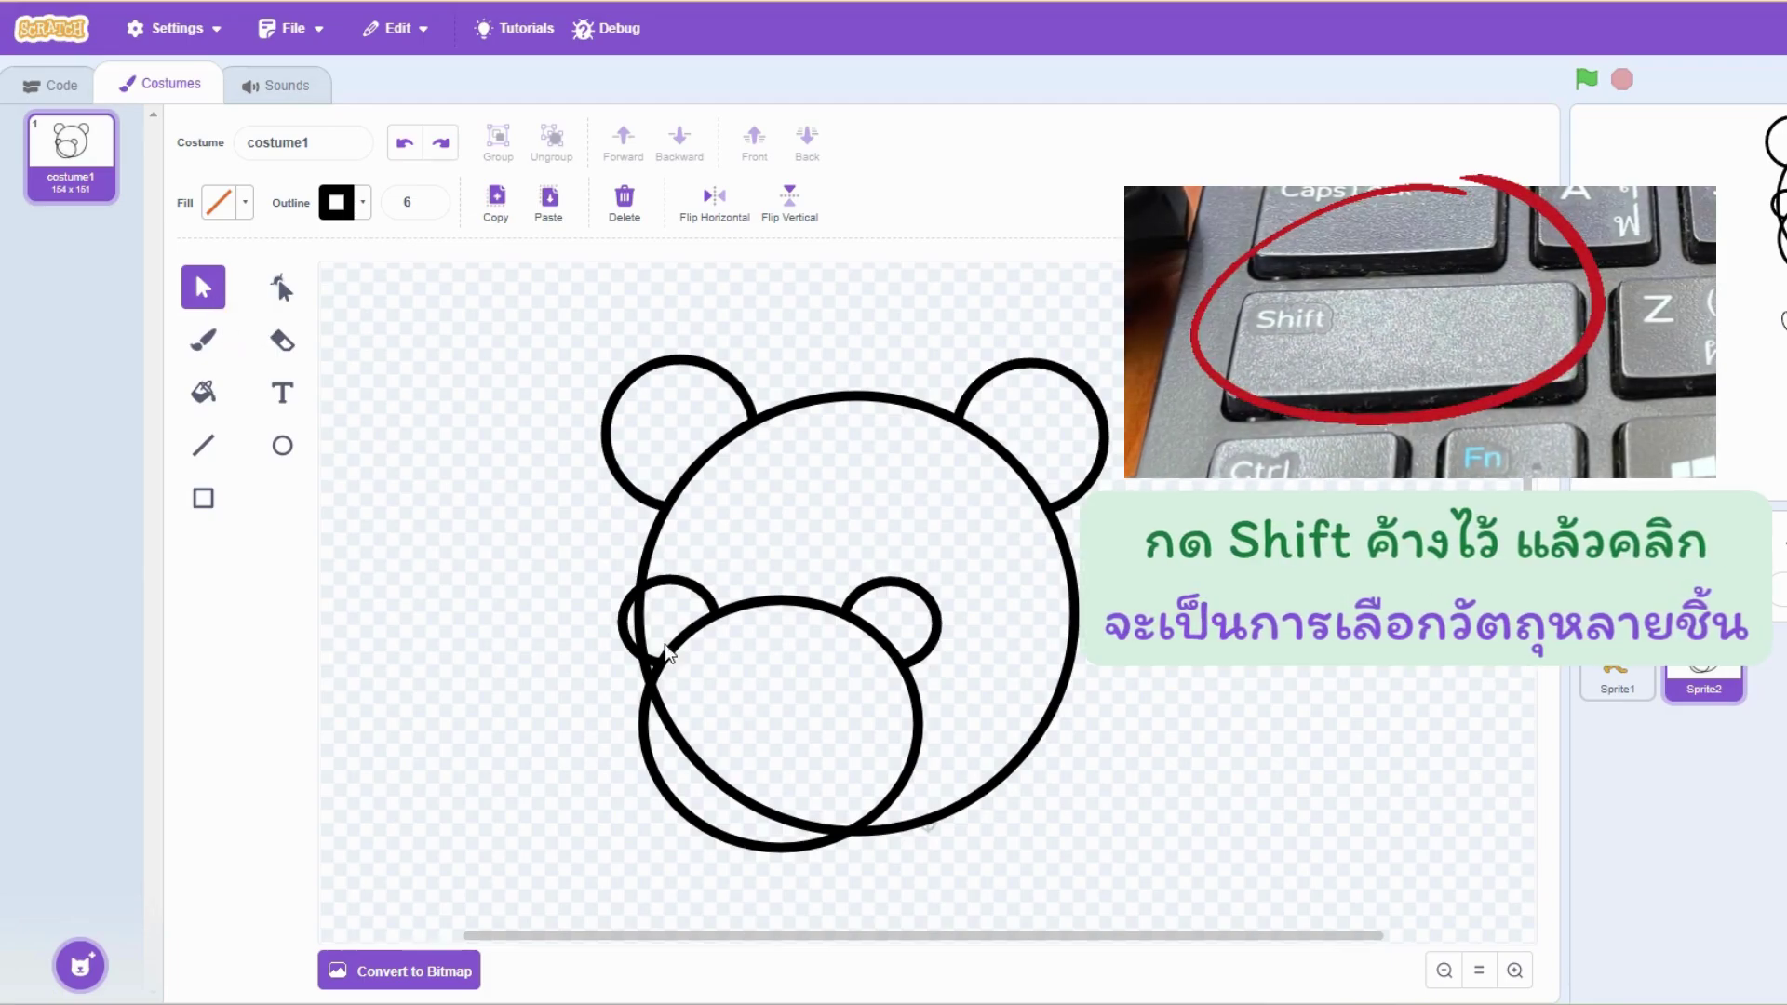
{"action": "left_click", "coordinate": [666, 650]}
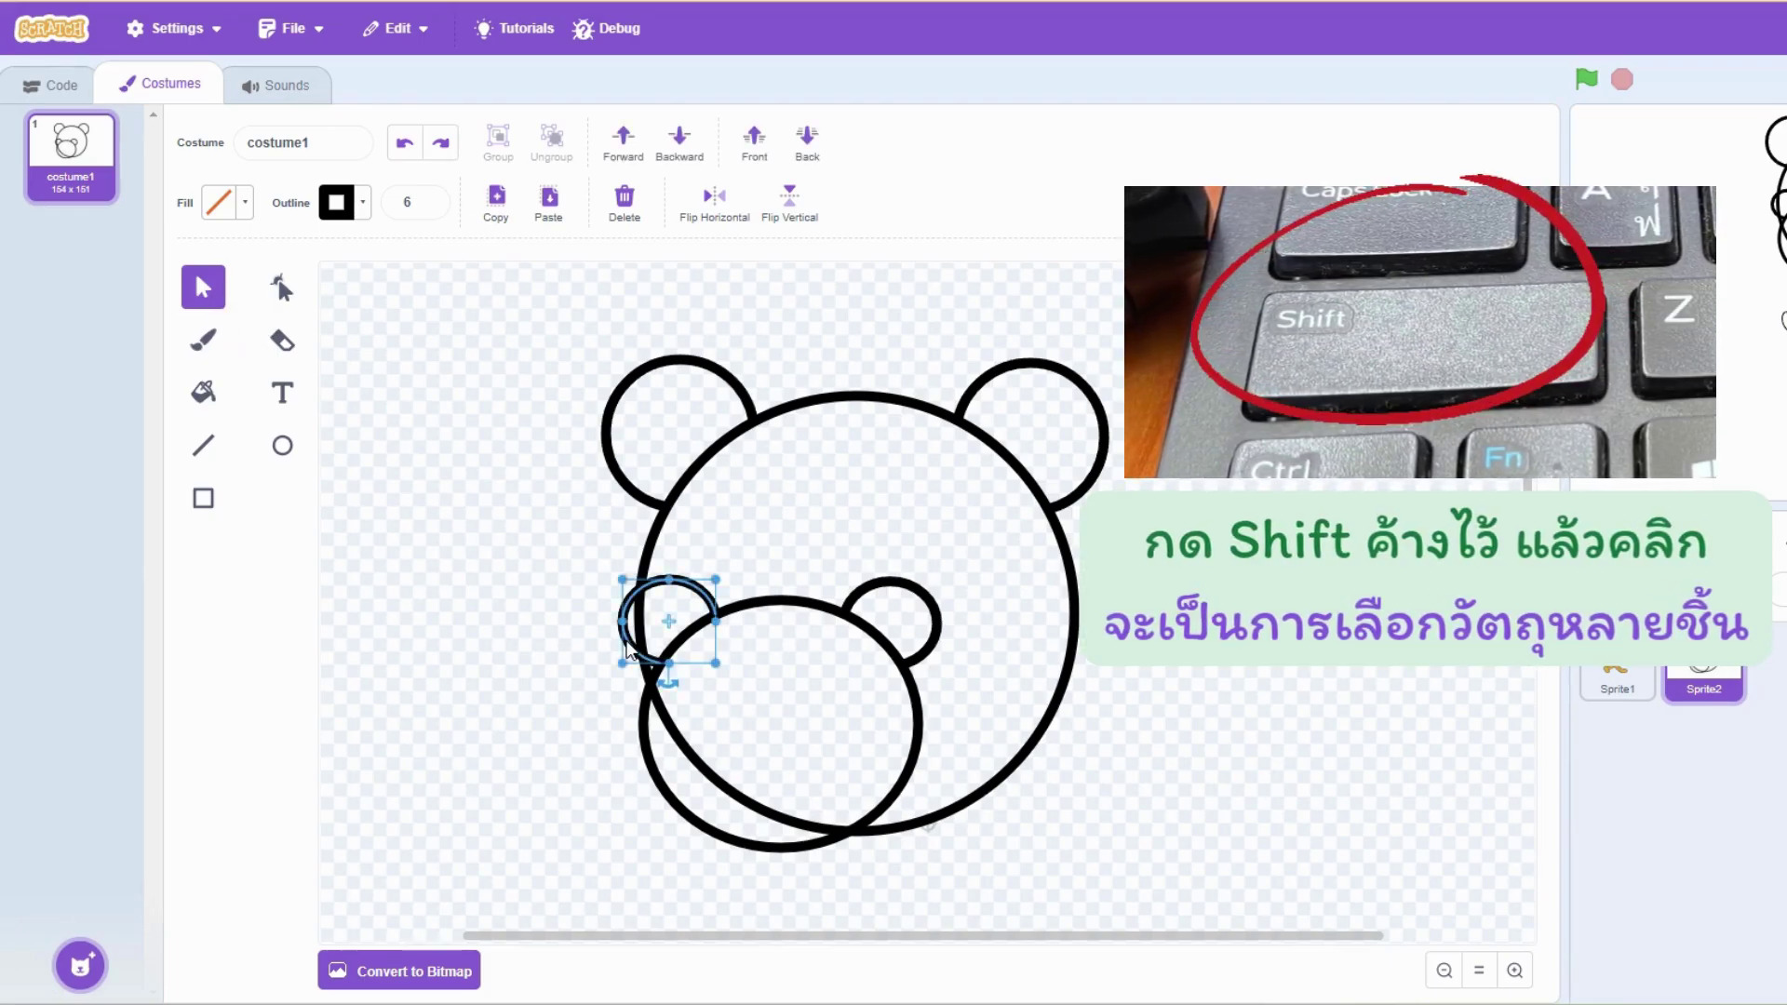
{"action": "left_click", "coordinate": [786, 617], "text": "shift"}
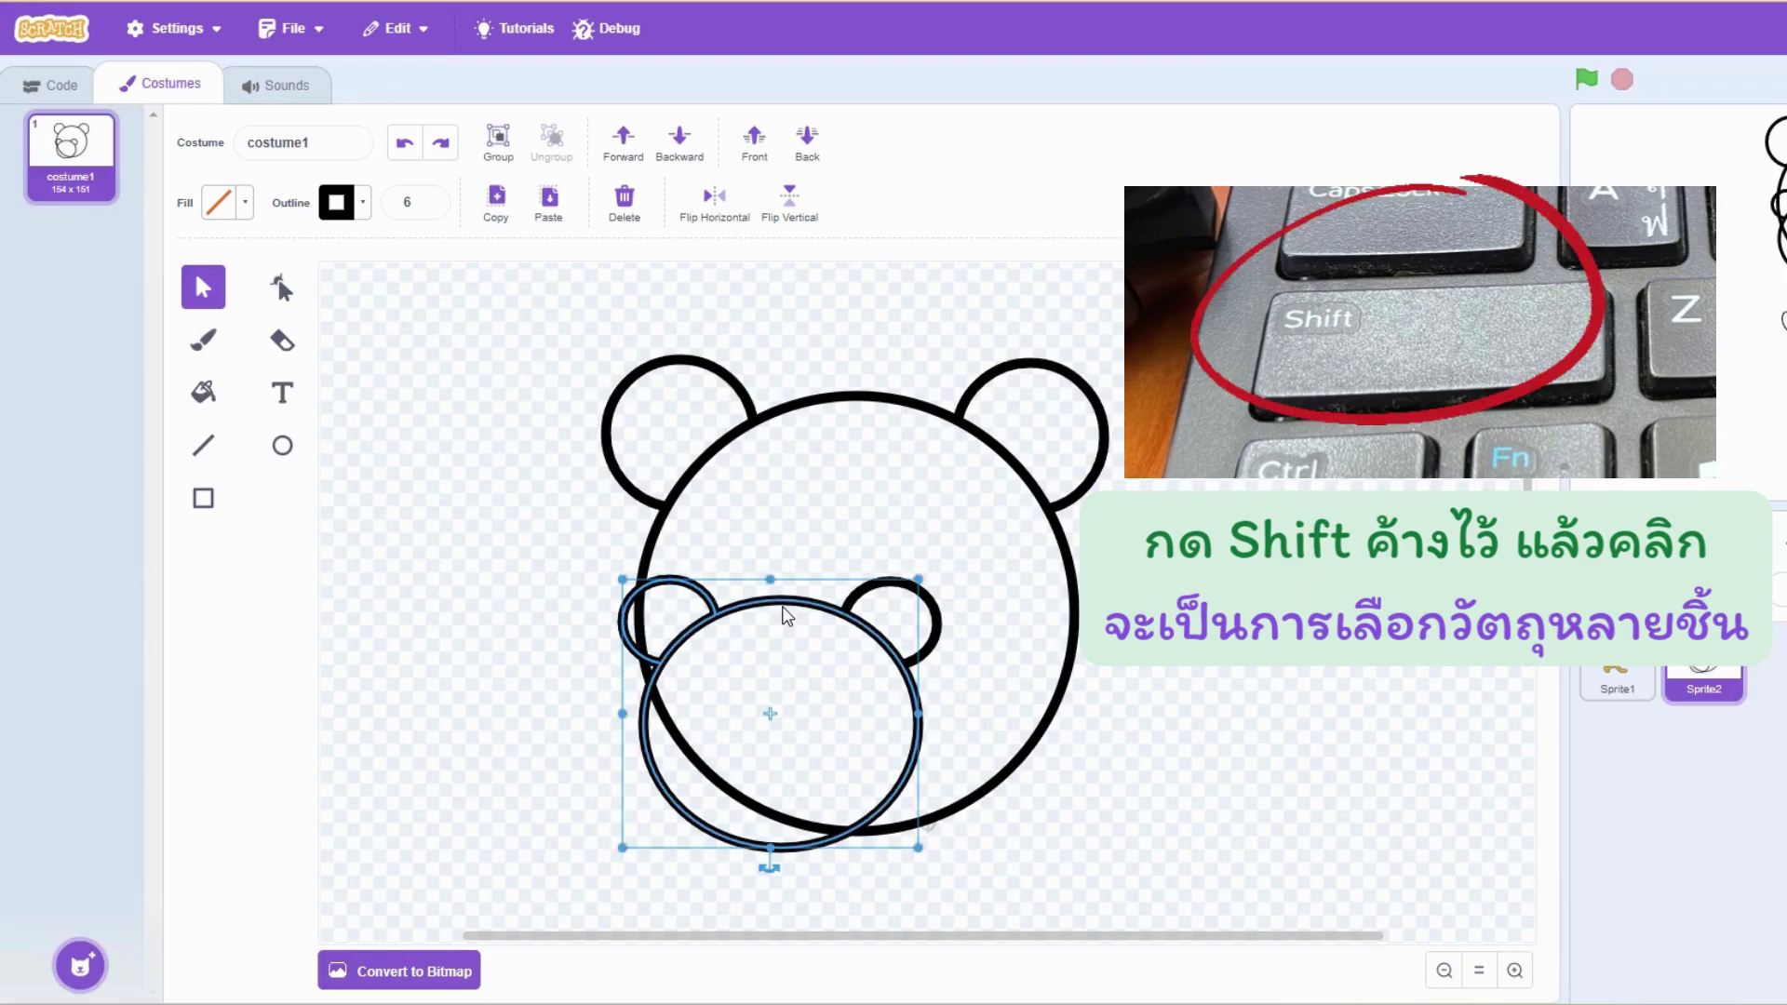
{"action": "left_click", "coordinate": [880, 593], "text": "shift"}
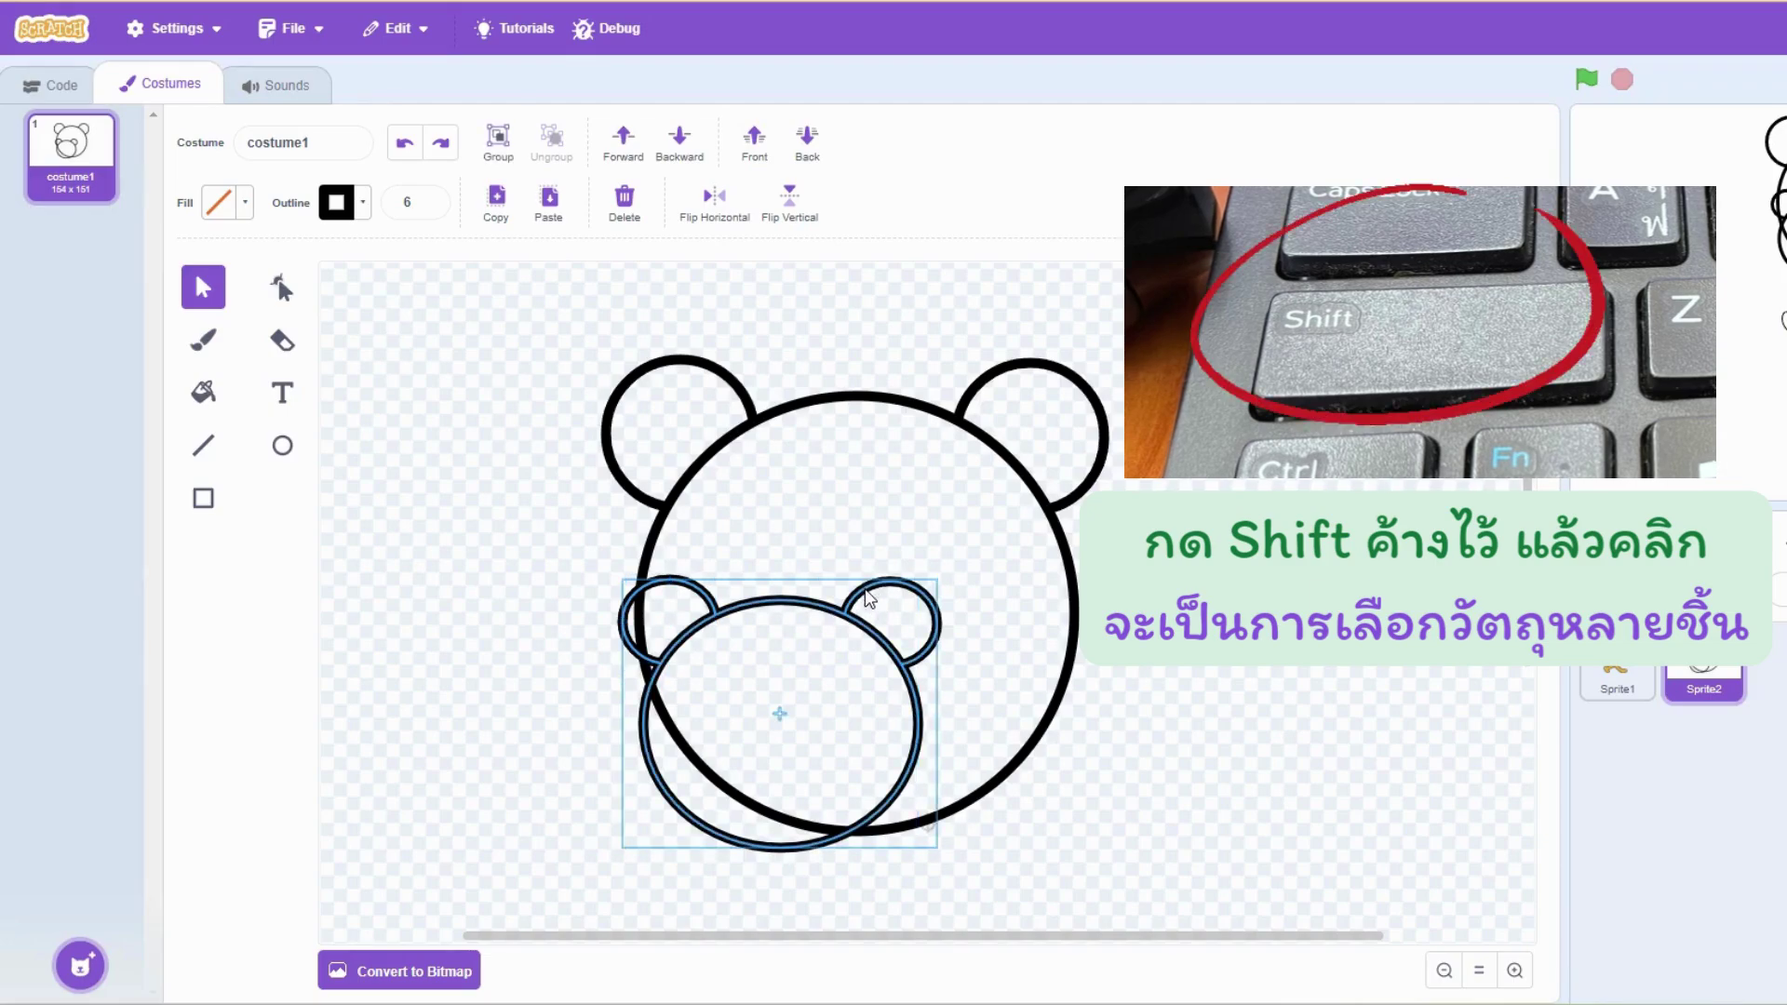
{"action": "left_click_drag", "start_coordinate": [866, 591], "coordinate": [943, 575]}
Select only the large head circle and erase its lower arc lying inside the small muzzle circle
{"action": "left_click", "coordinate": [698, 749]}
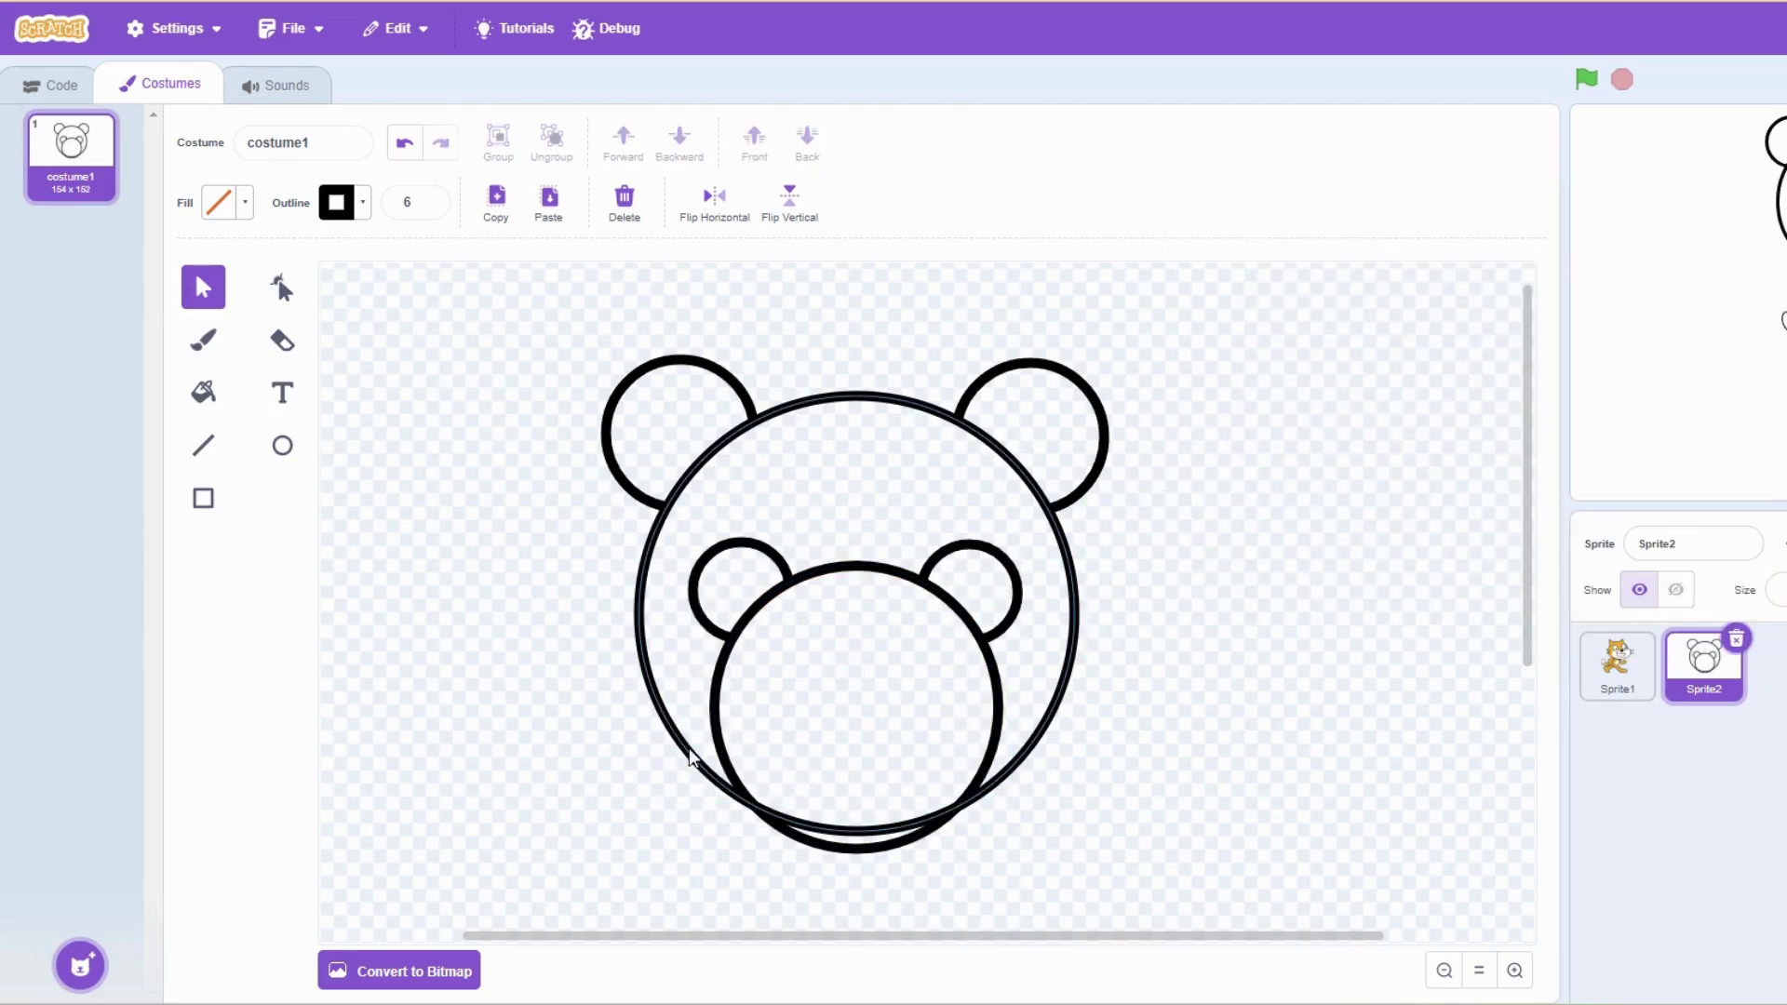
{"action": "left_click", "coordinate": [678, 737]}
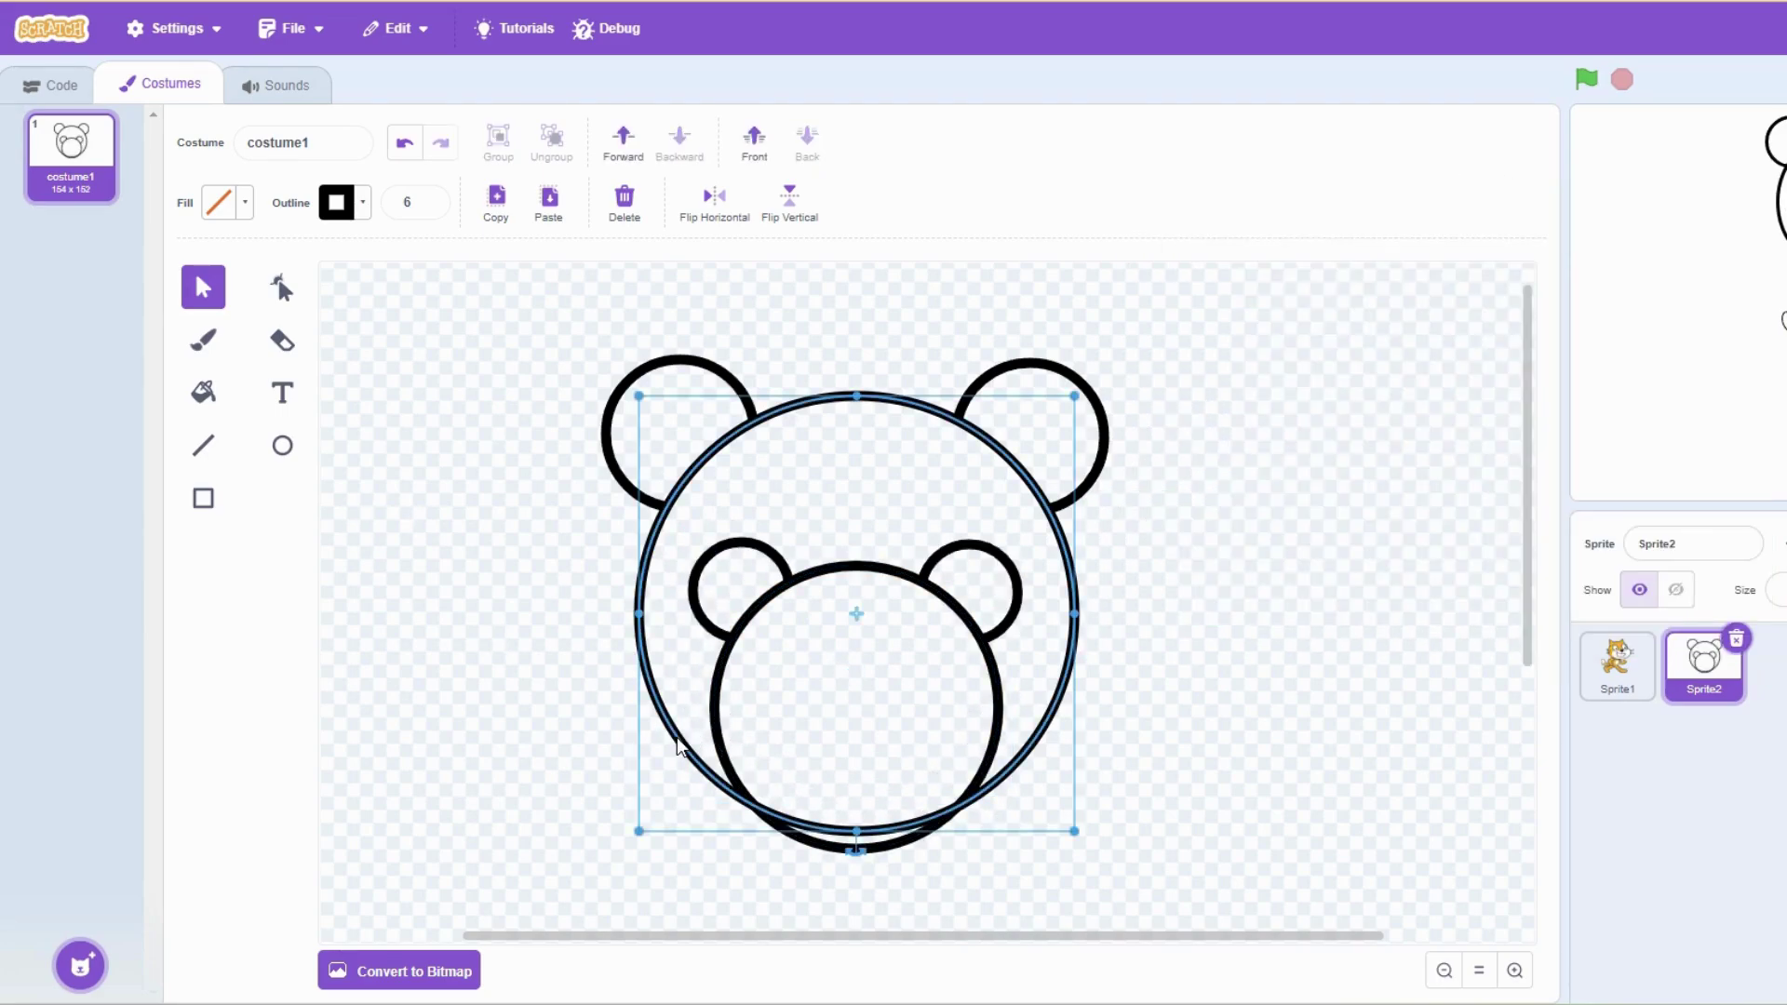
{"action": "left_click", "coordinate": [282, 341]}
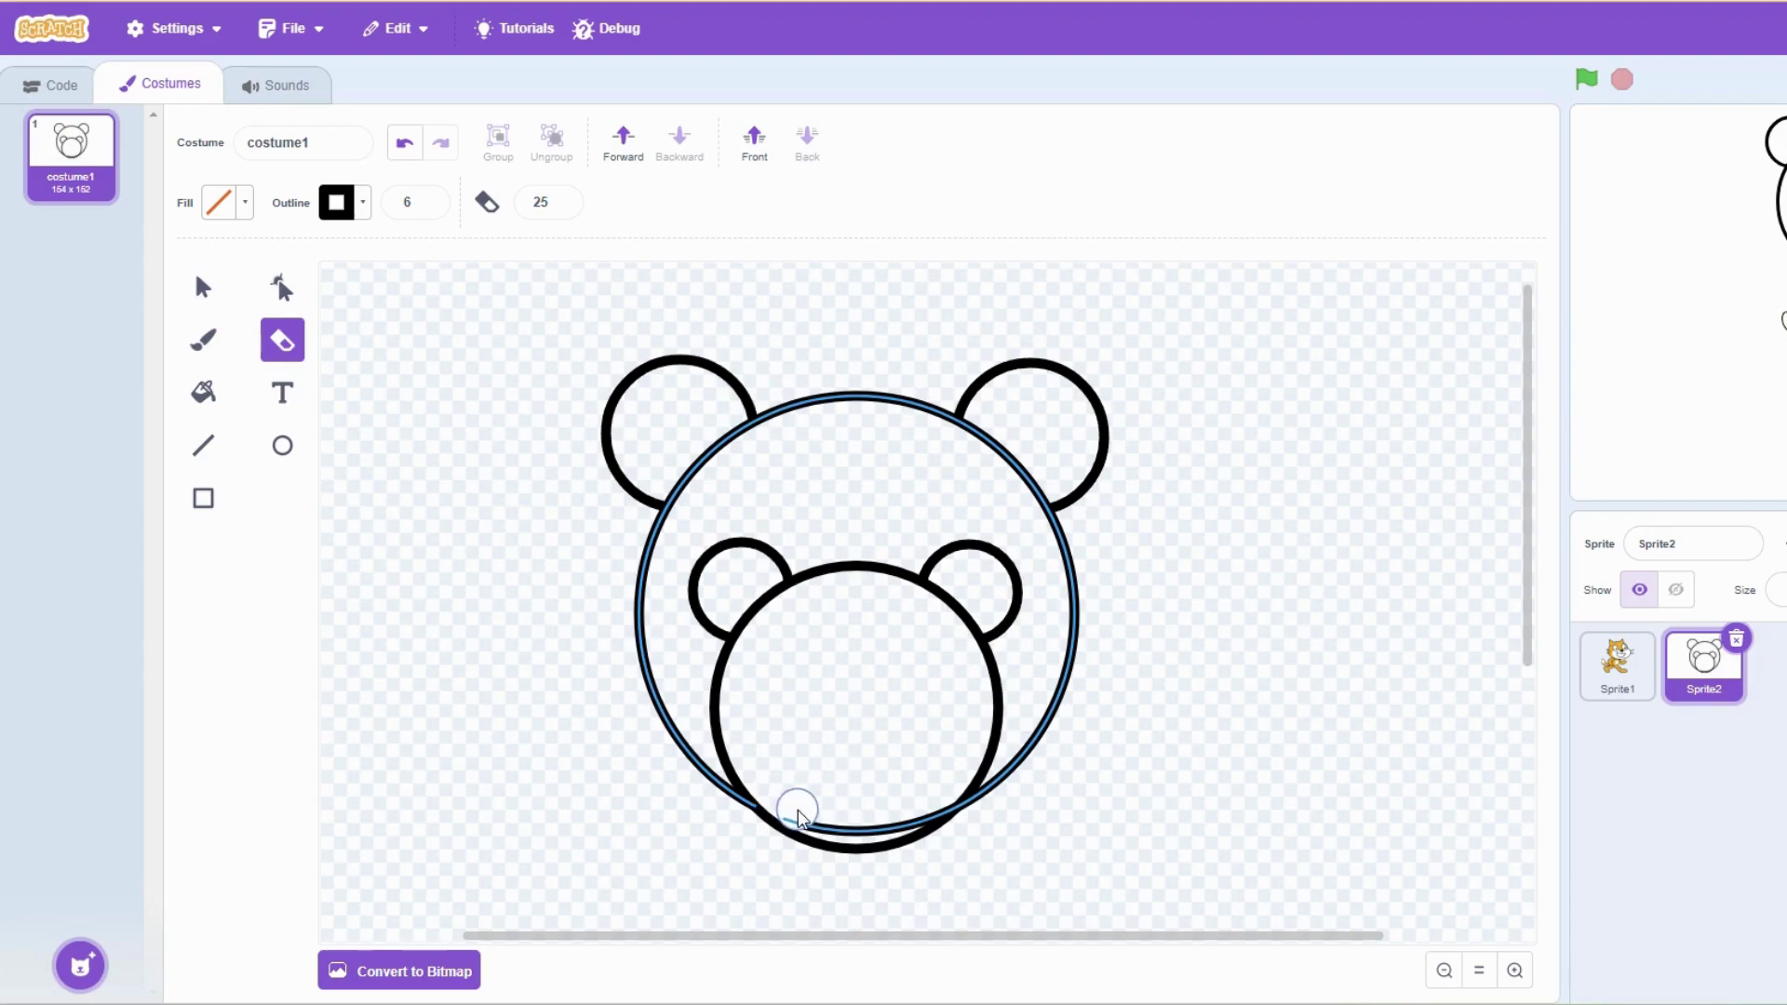
Set the fill to black with brightness 0 and draw a small filled circle as the pupil inside the right eye
{"action": "left_click", "coordinate": [282, 445]}
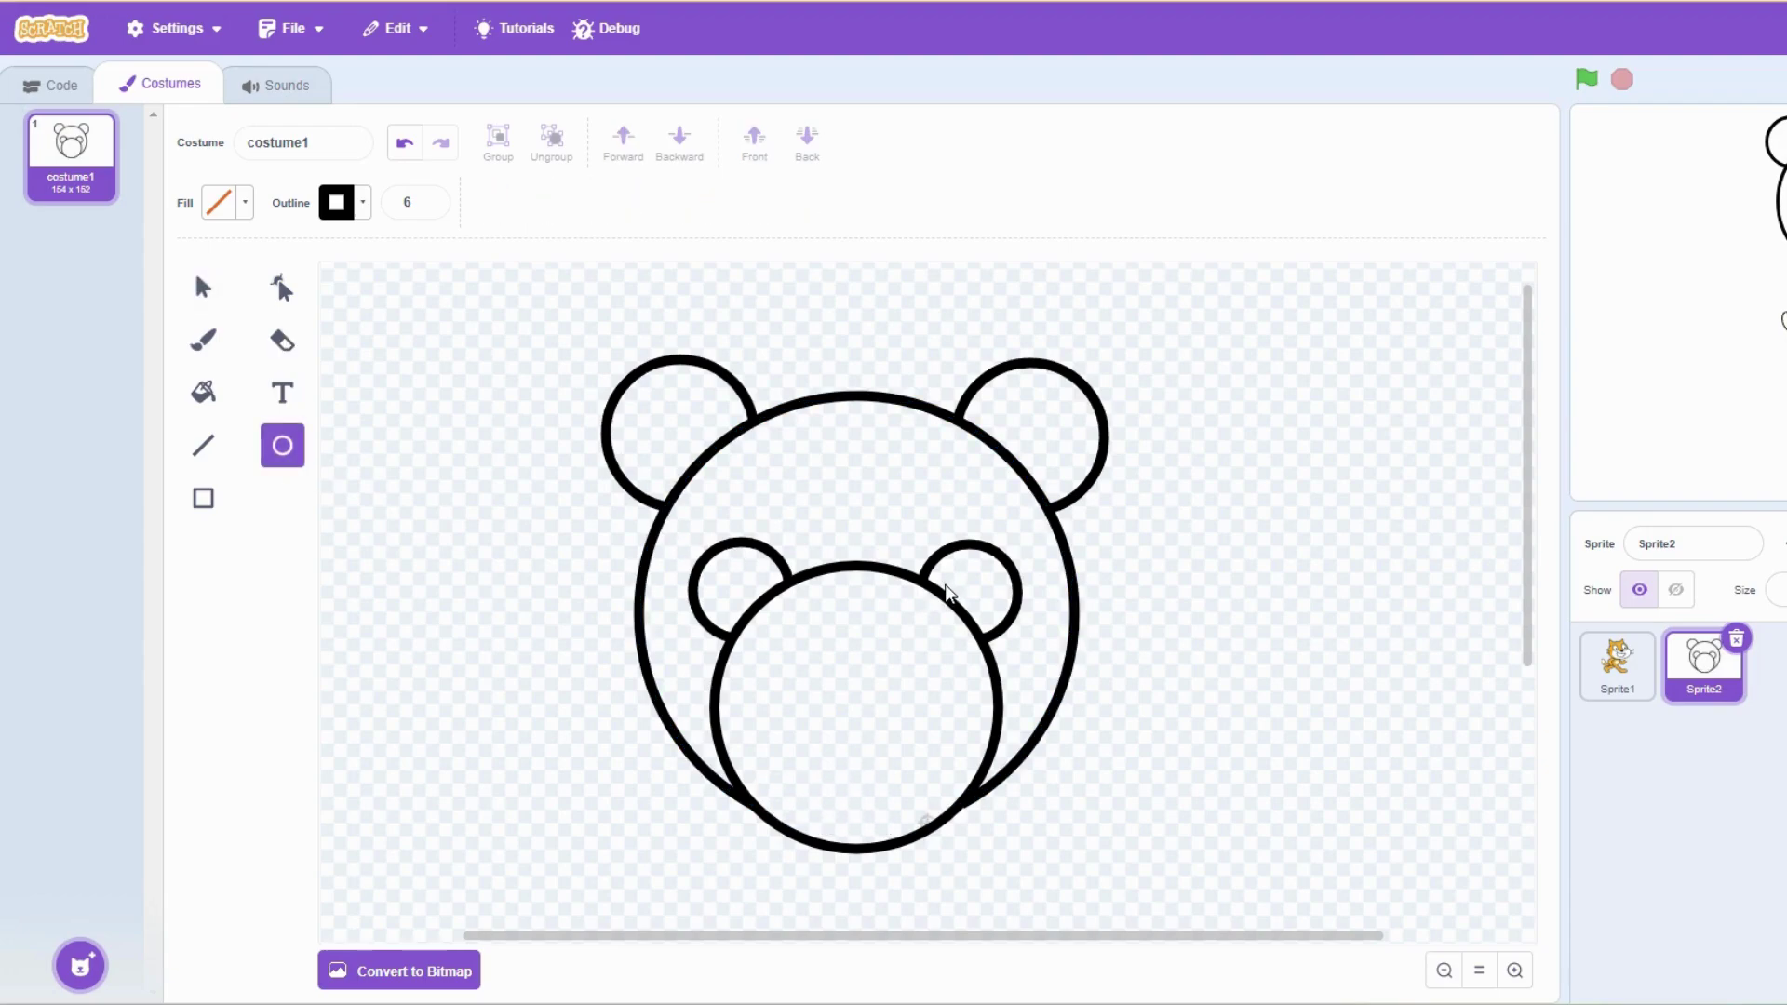
{"action": "left_click", "coordinate": [245, 202]}
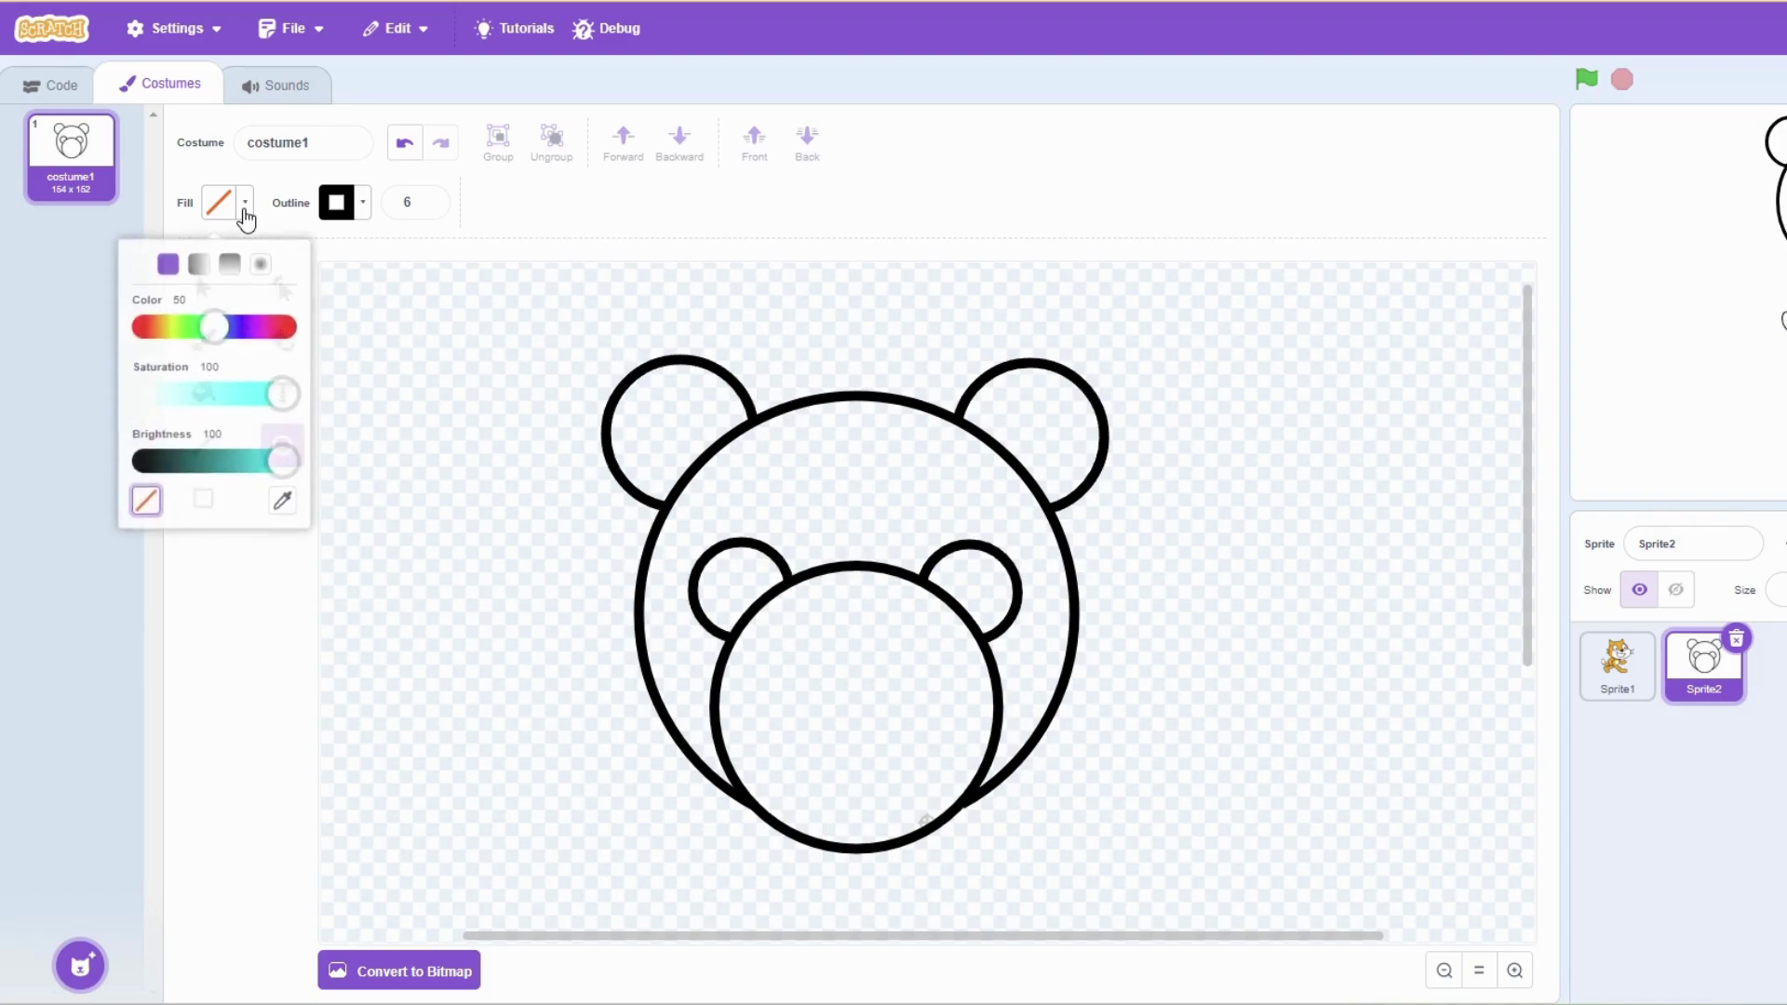
{"action": "left_click", "coordinate": [141, 463]}
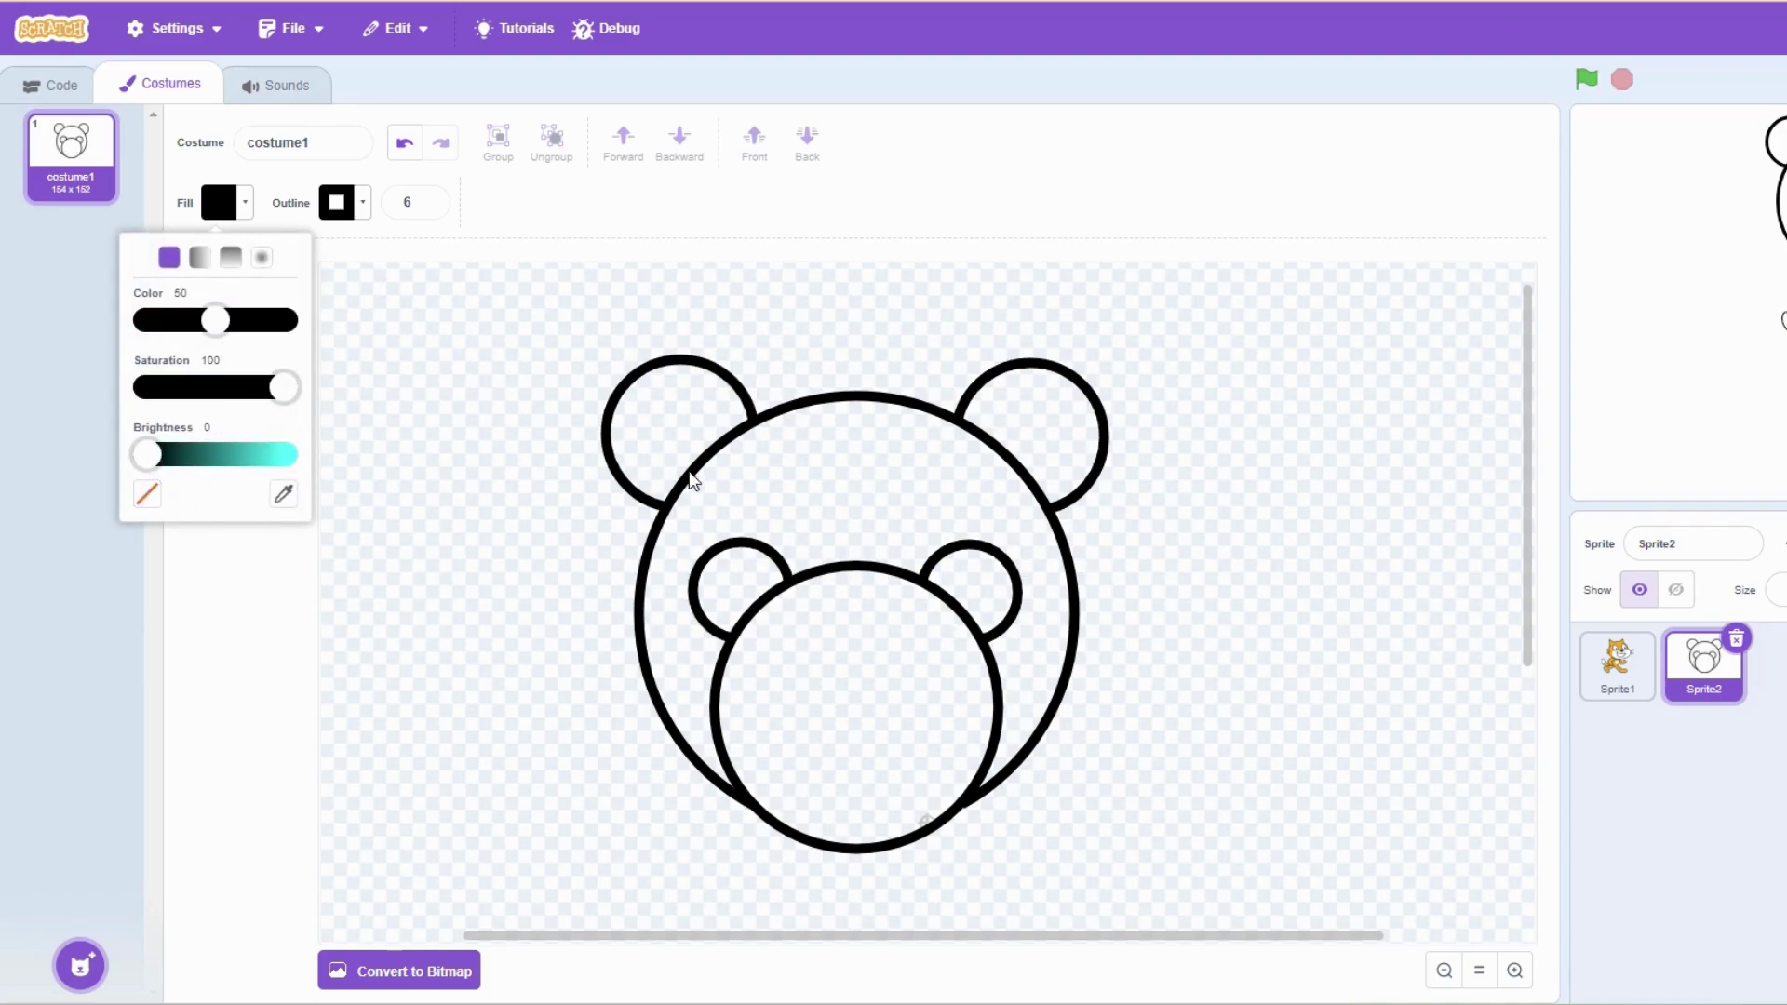
{"action": "left_click", "coordinate": [752, 598]}
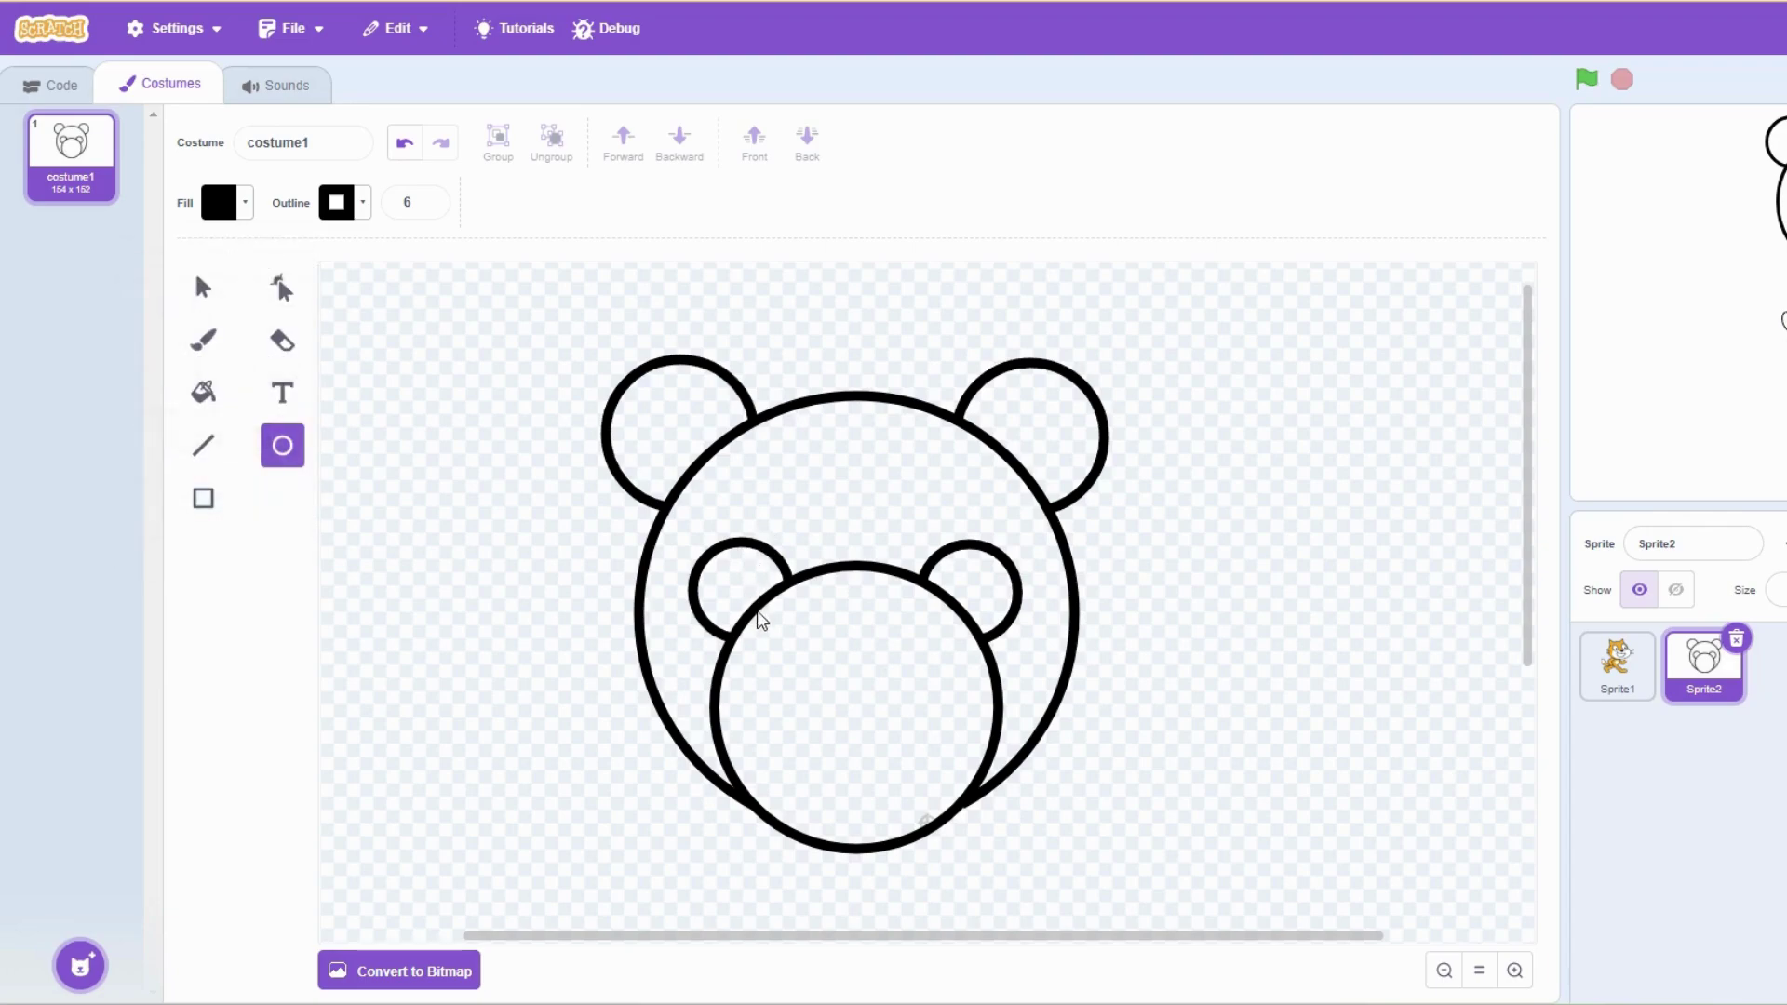
{"action": "left_click_drag", "start_coordinate": [943, 585], "coordinate": [993, 600]}
{"action": "mouse_move", "coordinate": [990, 591]}
{"action": "left_mouse_down"}
{"action": "mouse_move", "coordinate": [983, 572]}
{"action": "mouse_move", "coordinate": [978, 602]}
{"action": "left_mouse_up"}
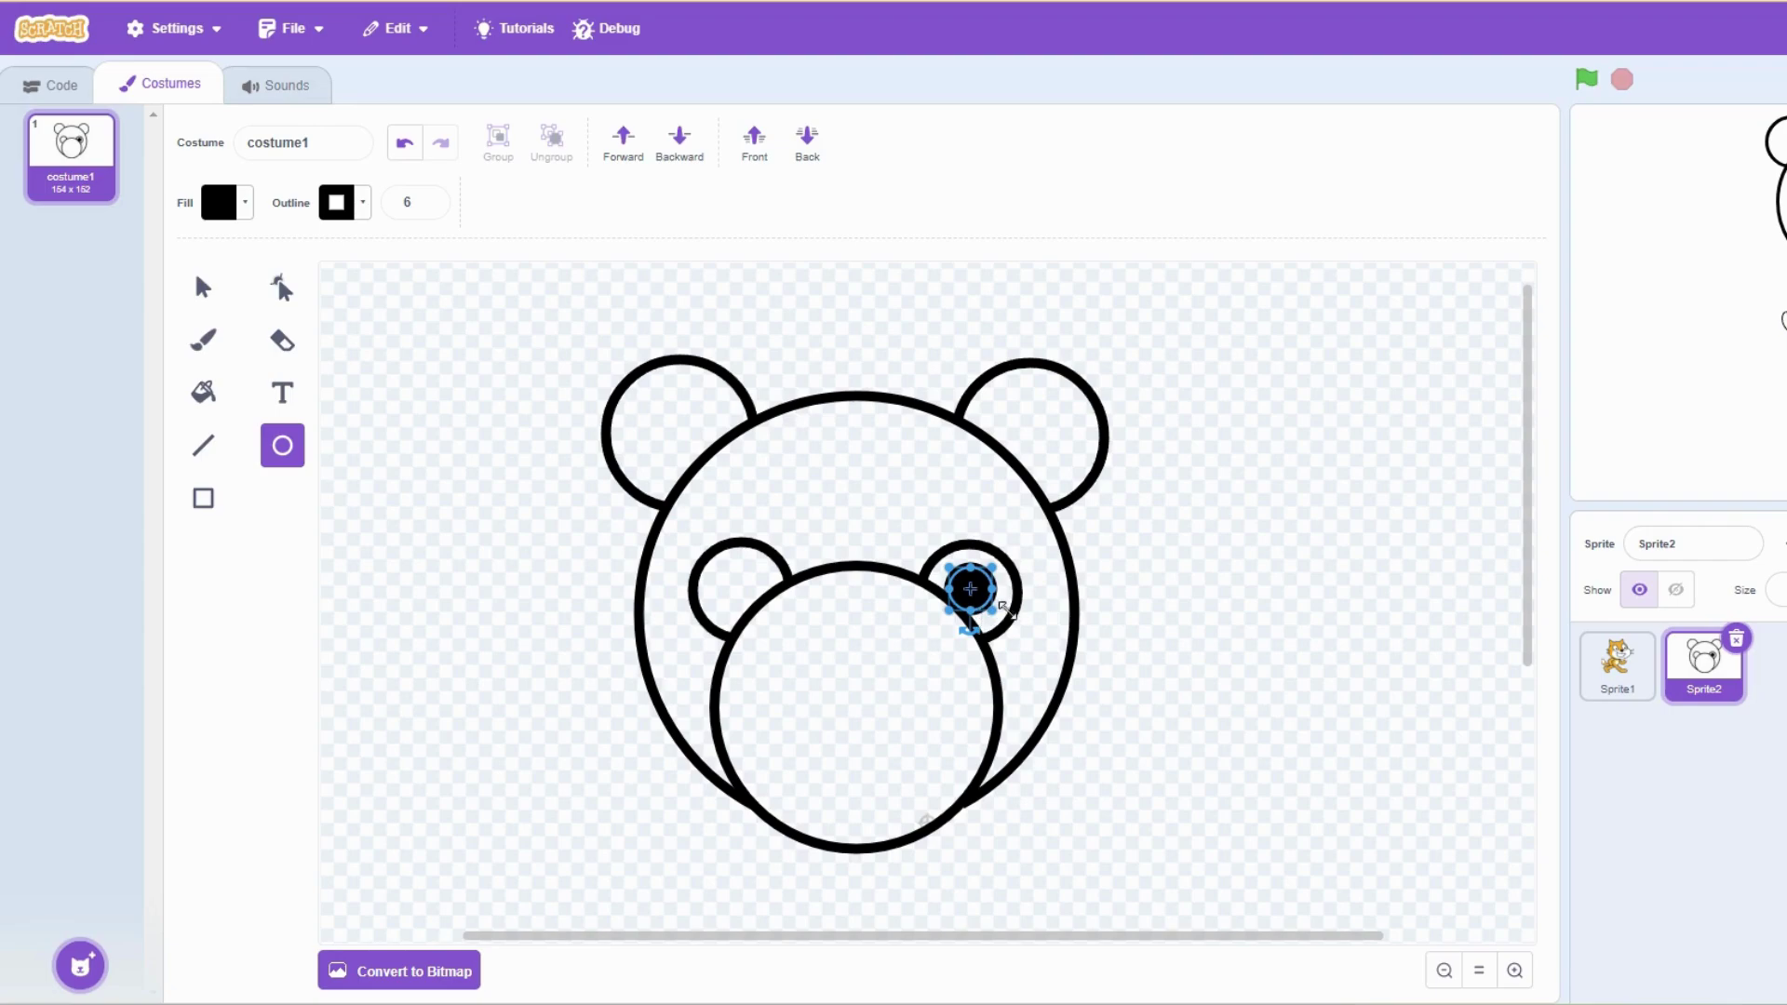
{"action": "left_click", "coordinate": [1073, 599]}
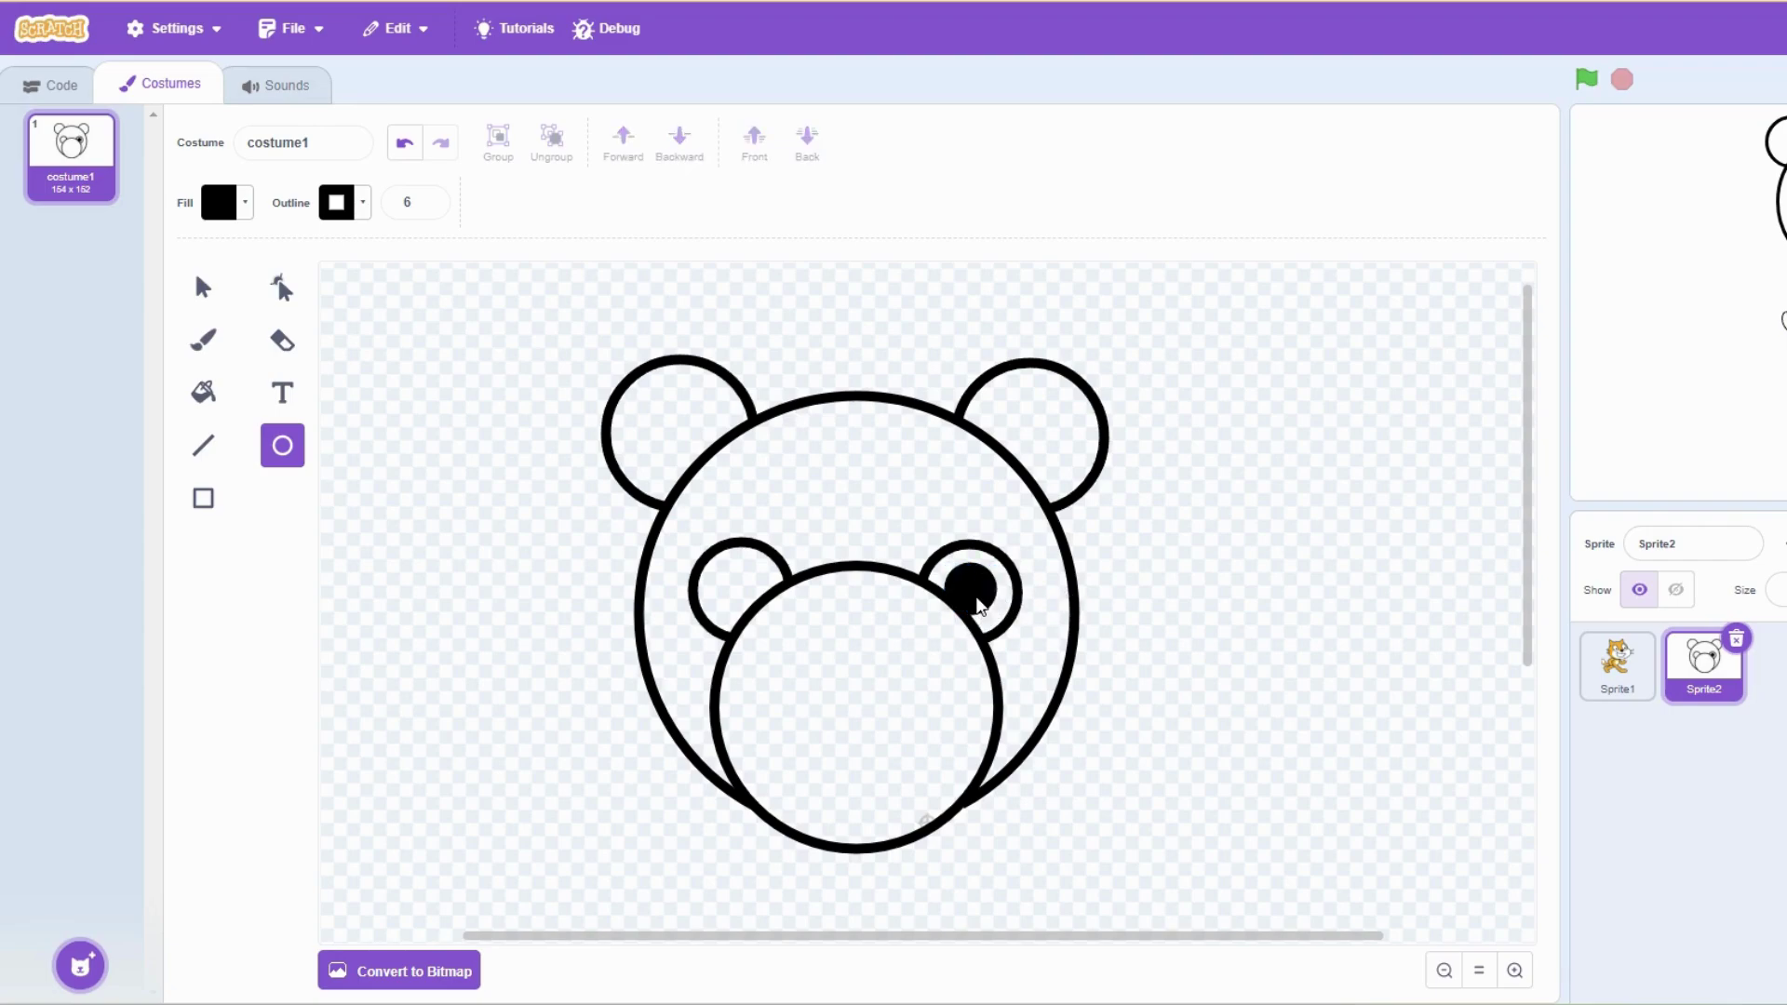
Duplicate the right pupil and place the copy inside the left eye
{"action": "left_click", "coordinate": [199, 289]}
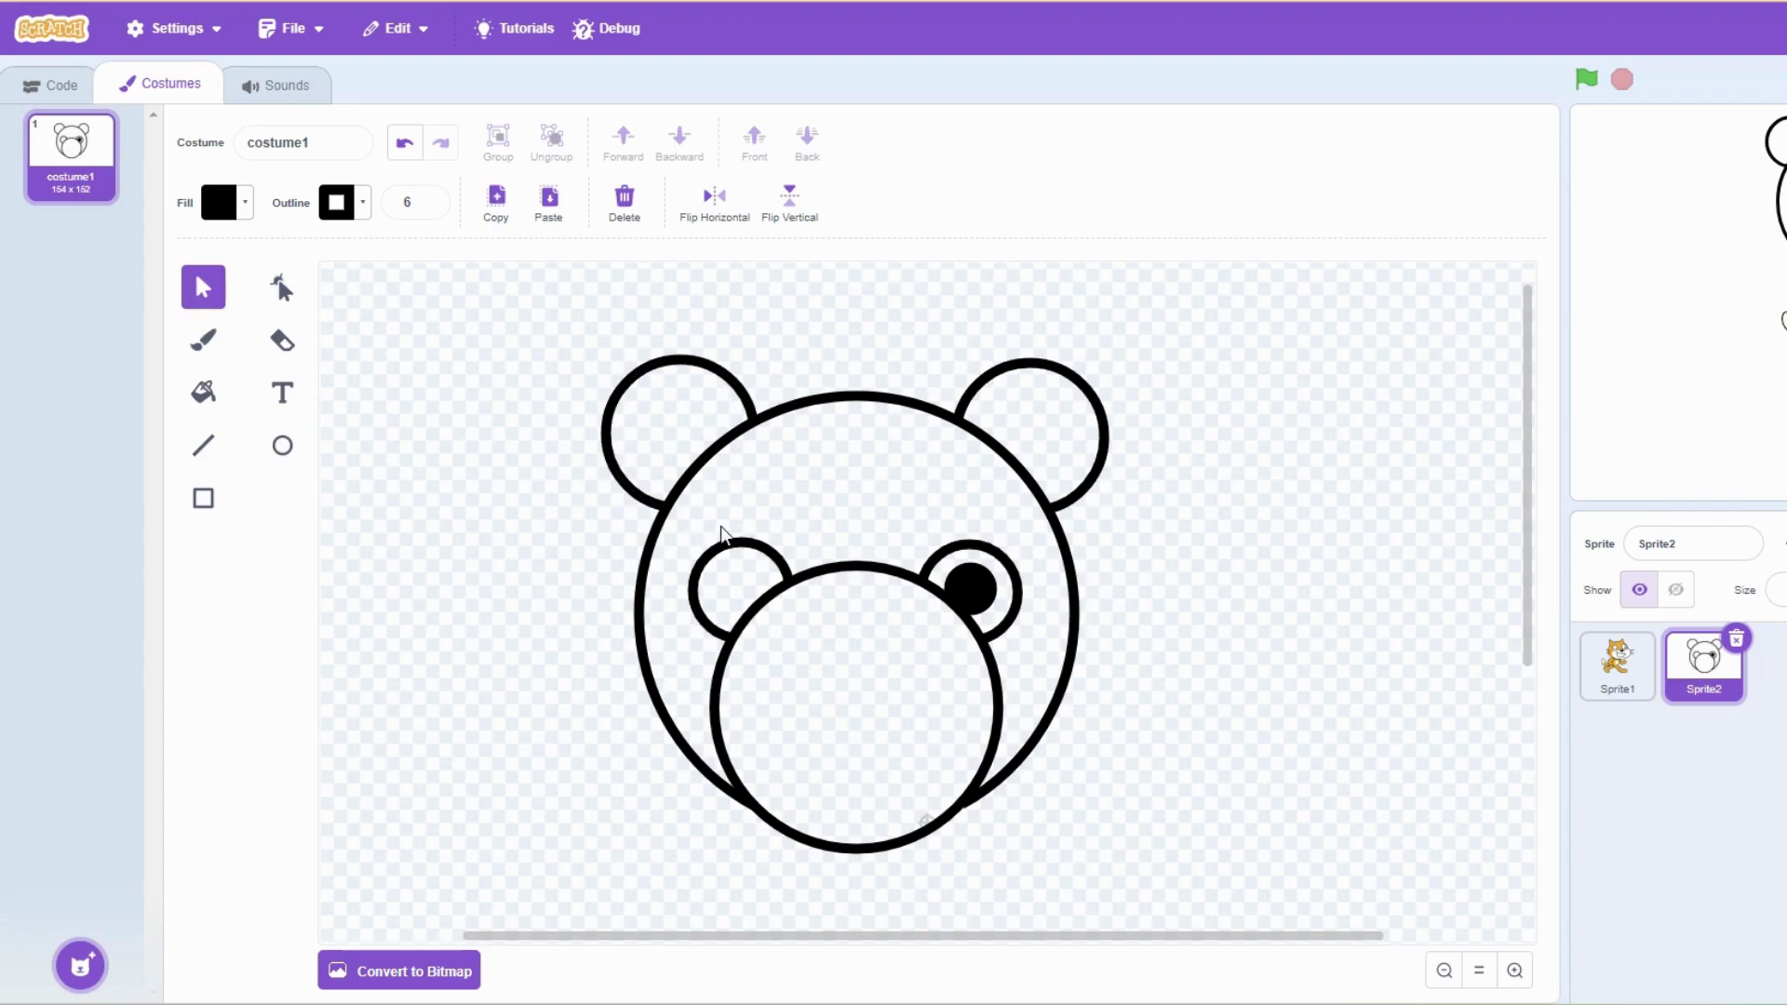
{"action": "left_click", "coordinate": [979, 603]}
{"action": "left_click", "coordinate": [496, 203]}
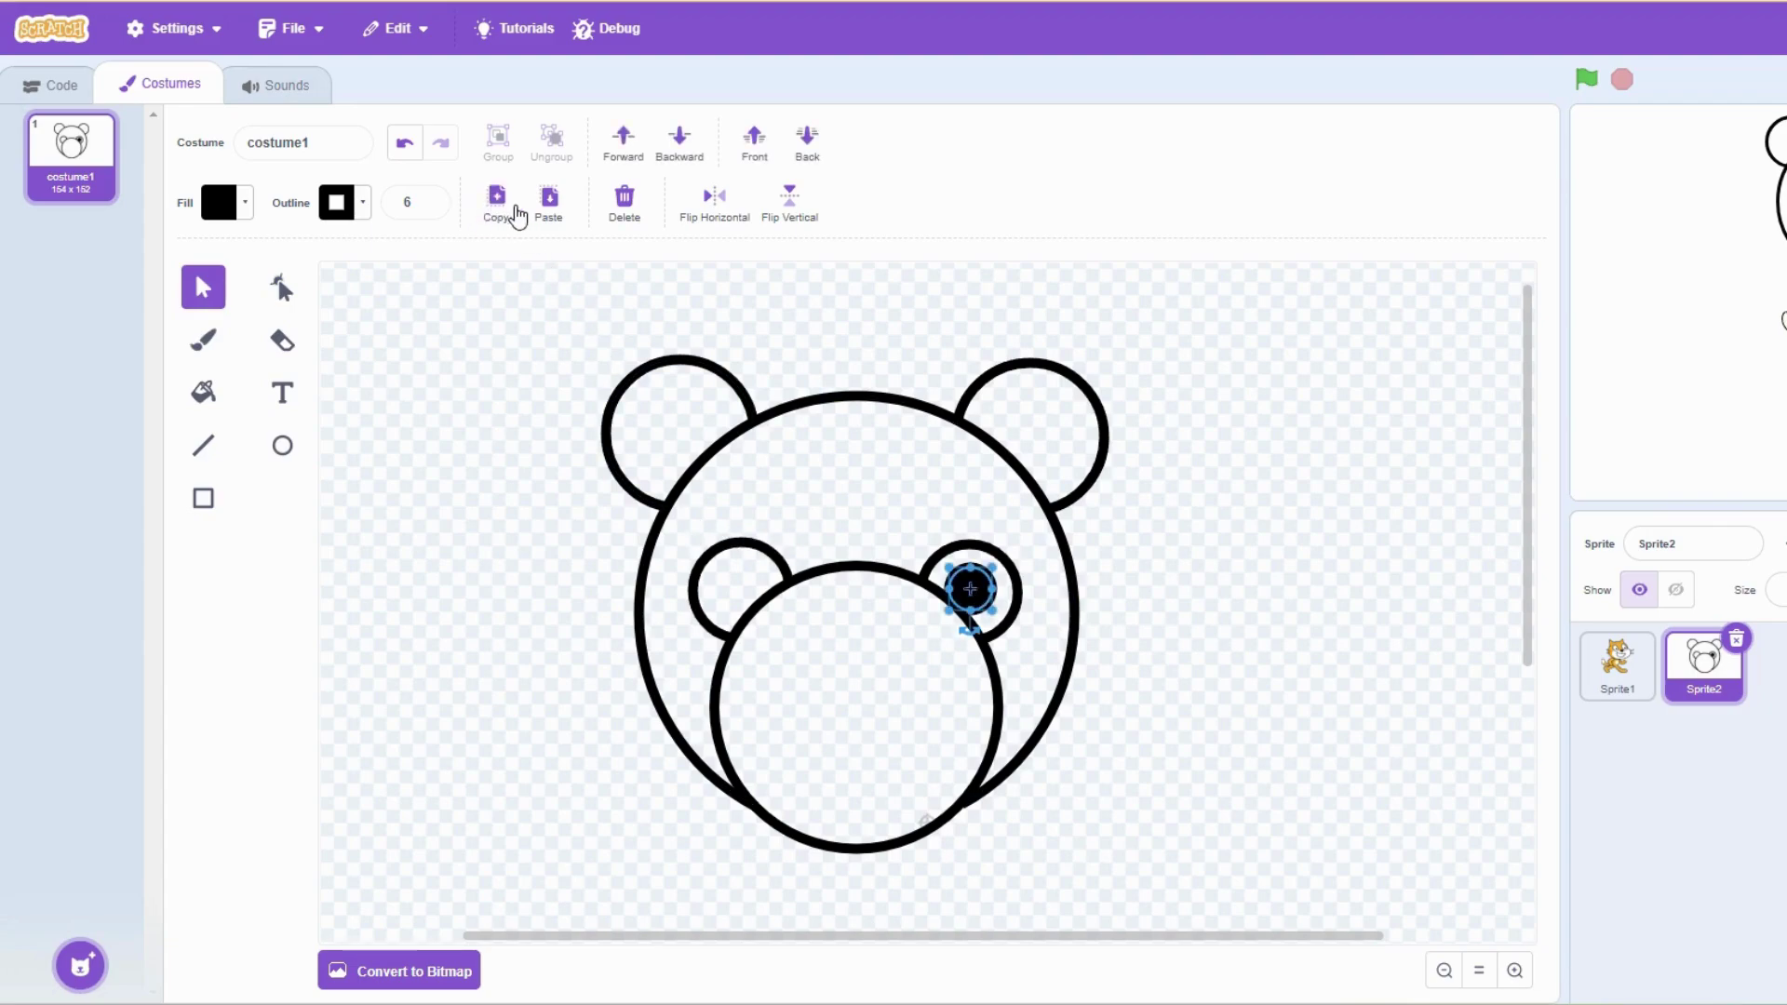
{"action": "left_click", "coordinate": [548, 203]}
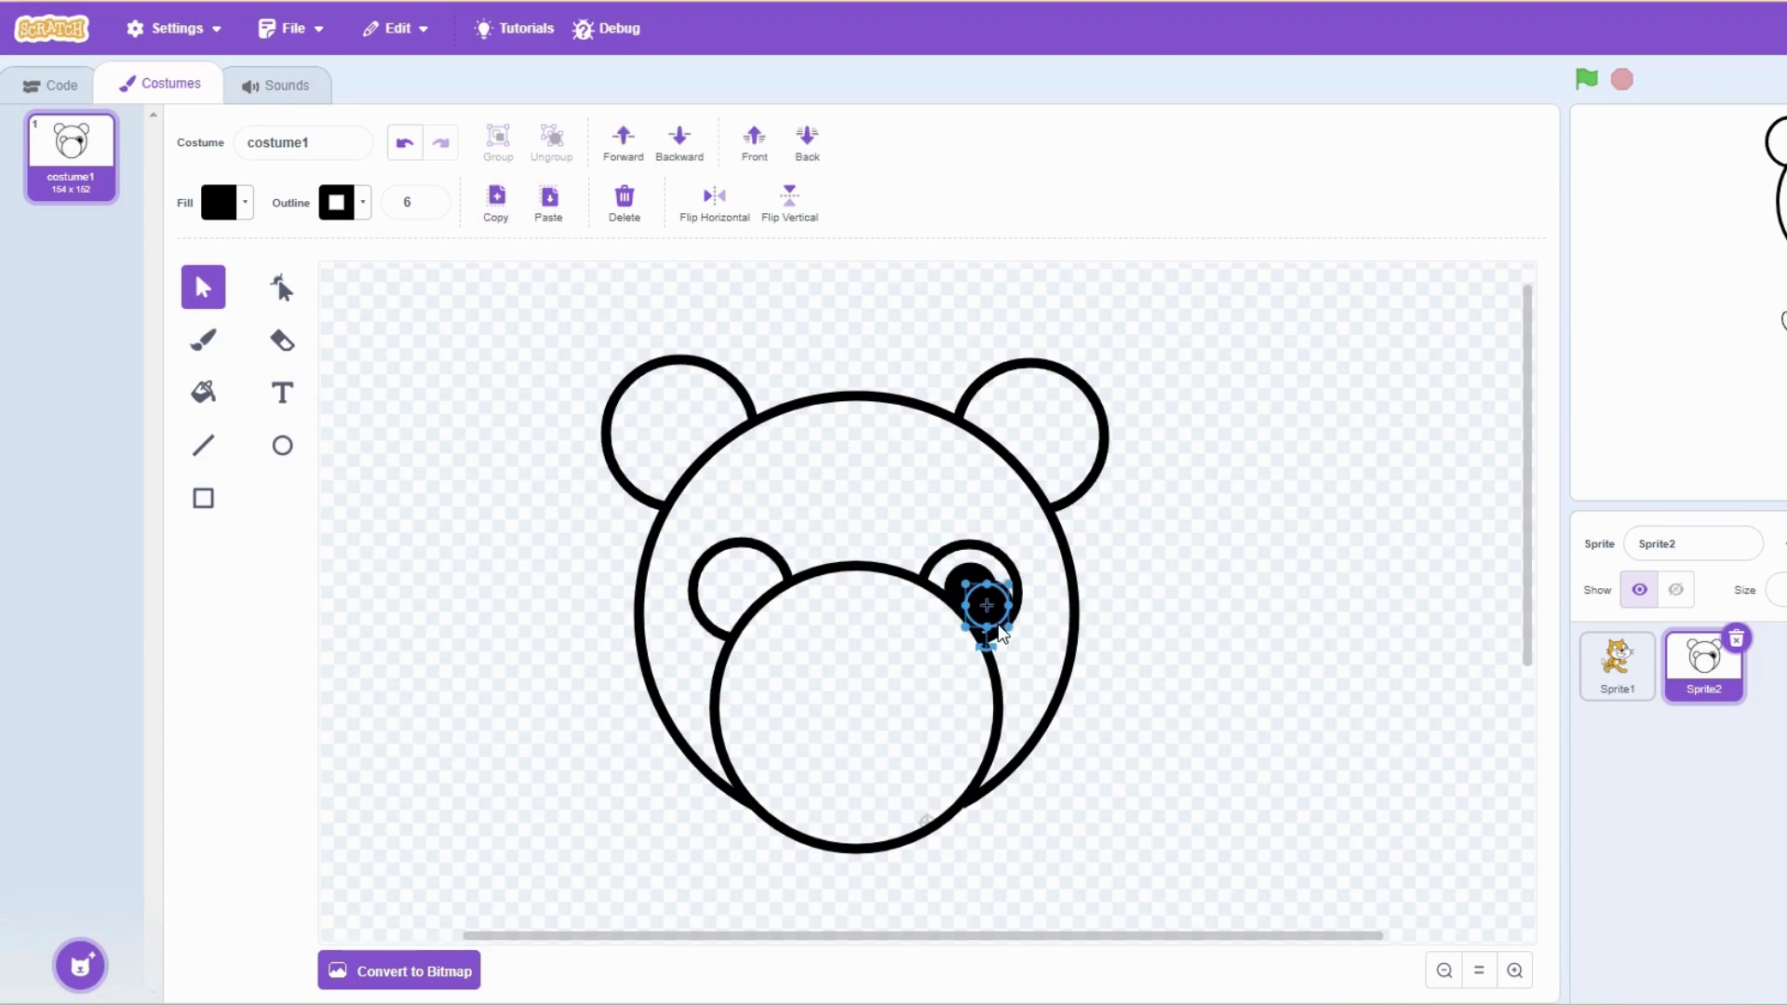
{"action": "left_click_drag", "start_coordinate": [1002, 633], "coordinate": [755, 616]}
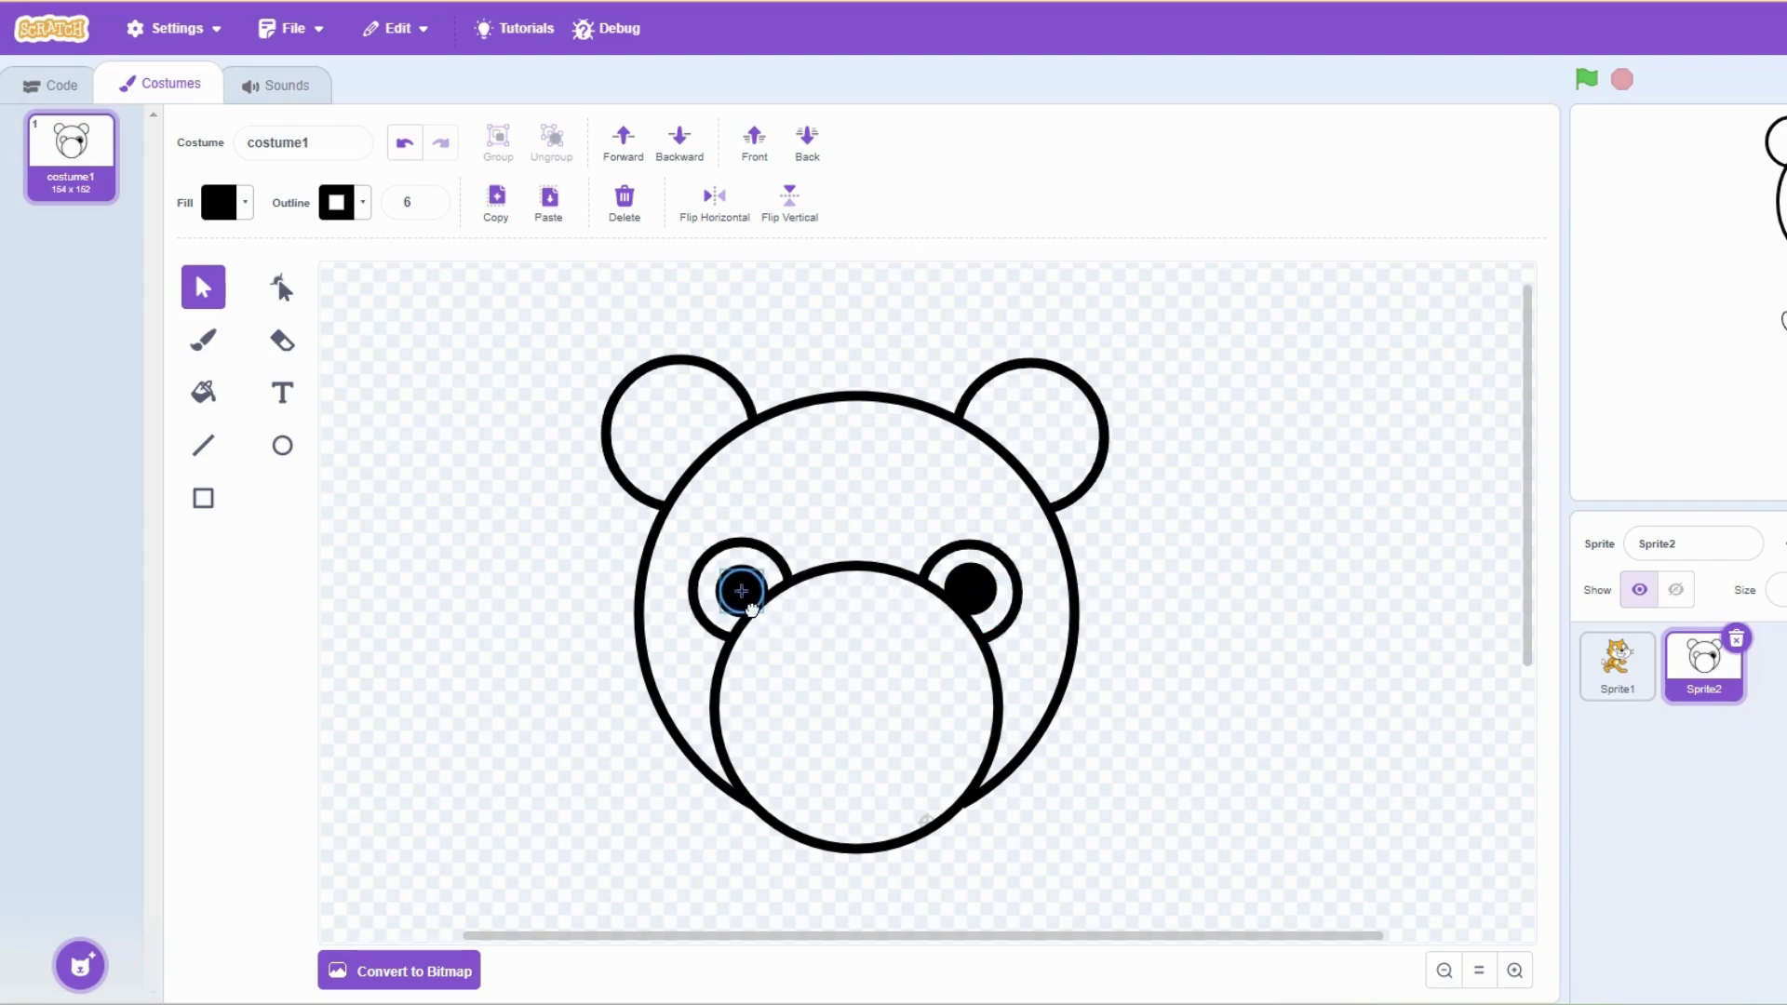
Turn the fill off and draw a nearly square rectangle with a black outline in the middle of the muzzle circle
{"action": "left_click", "coordinate": [1445, 971]}
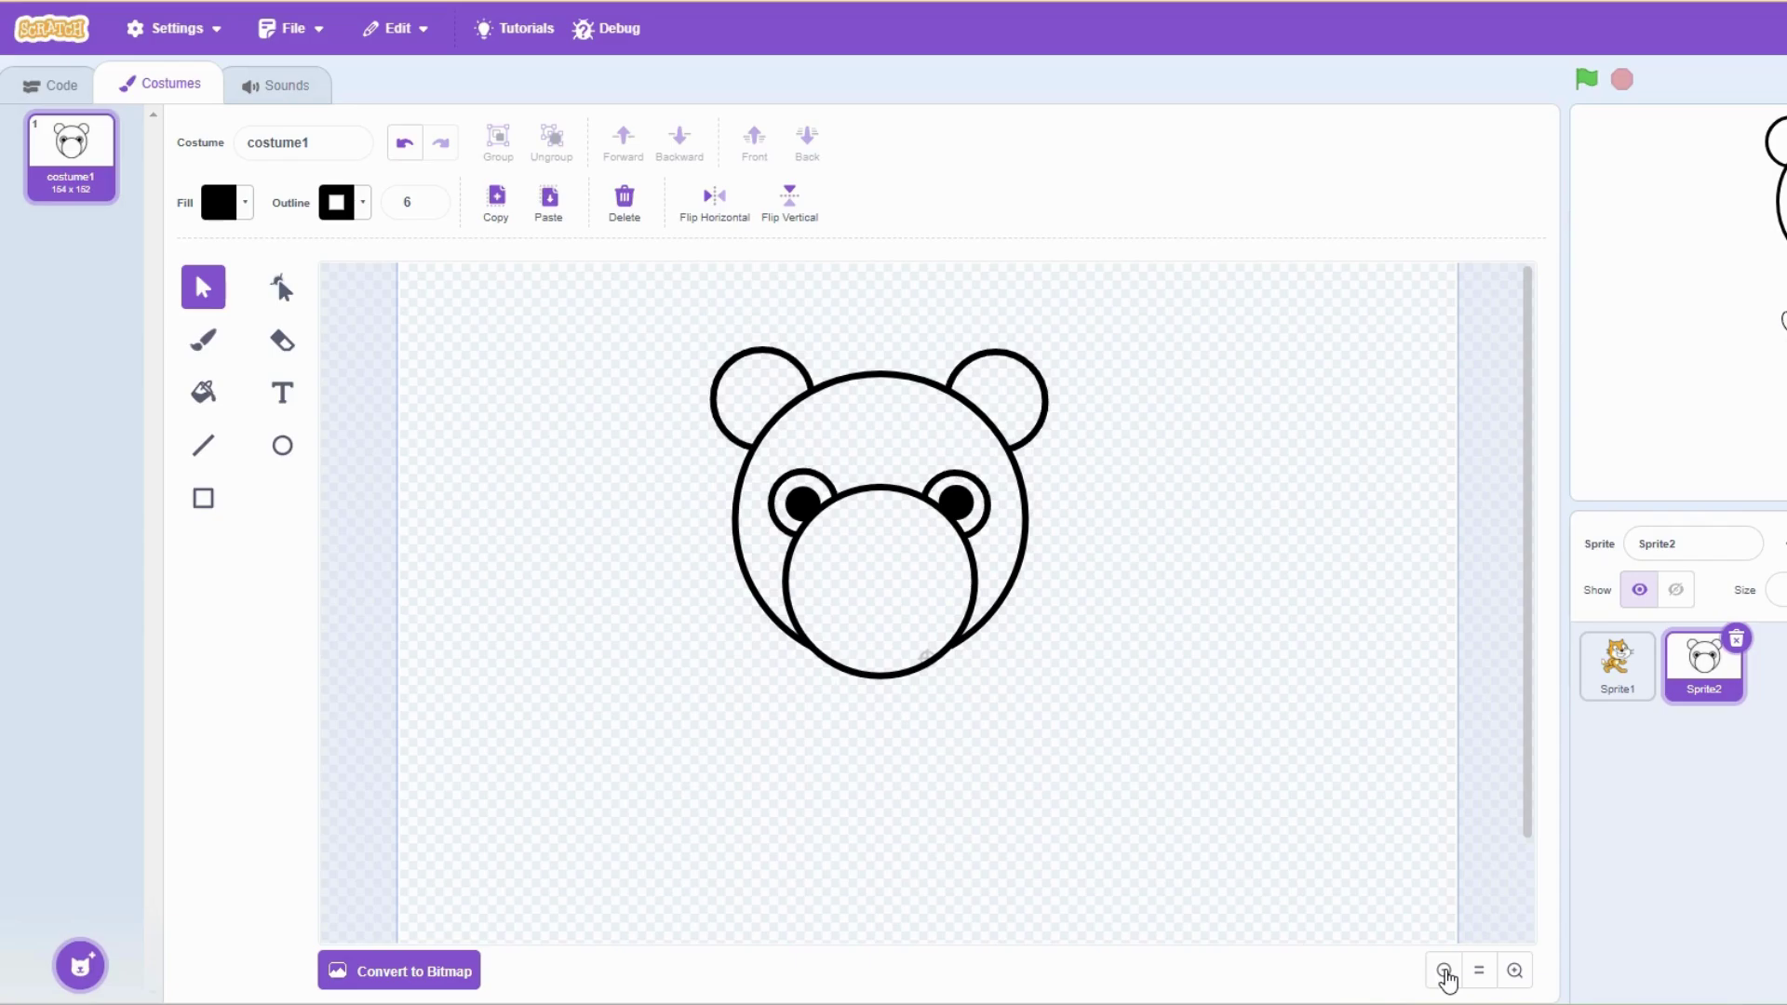
{"action": "left_click", "coordinate": [1515, 971]}
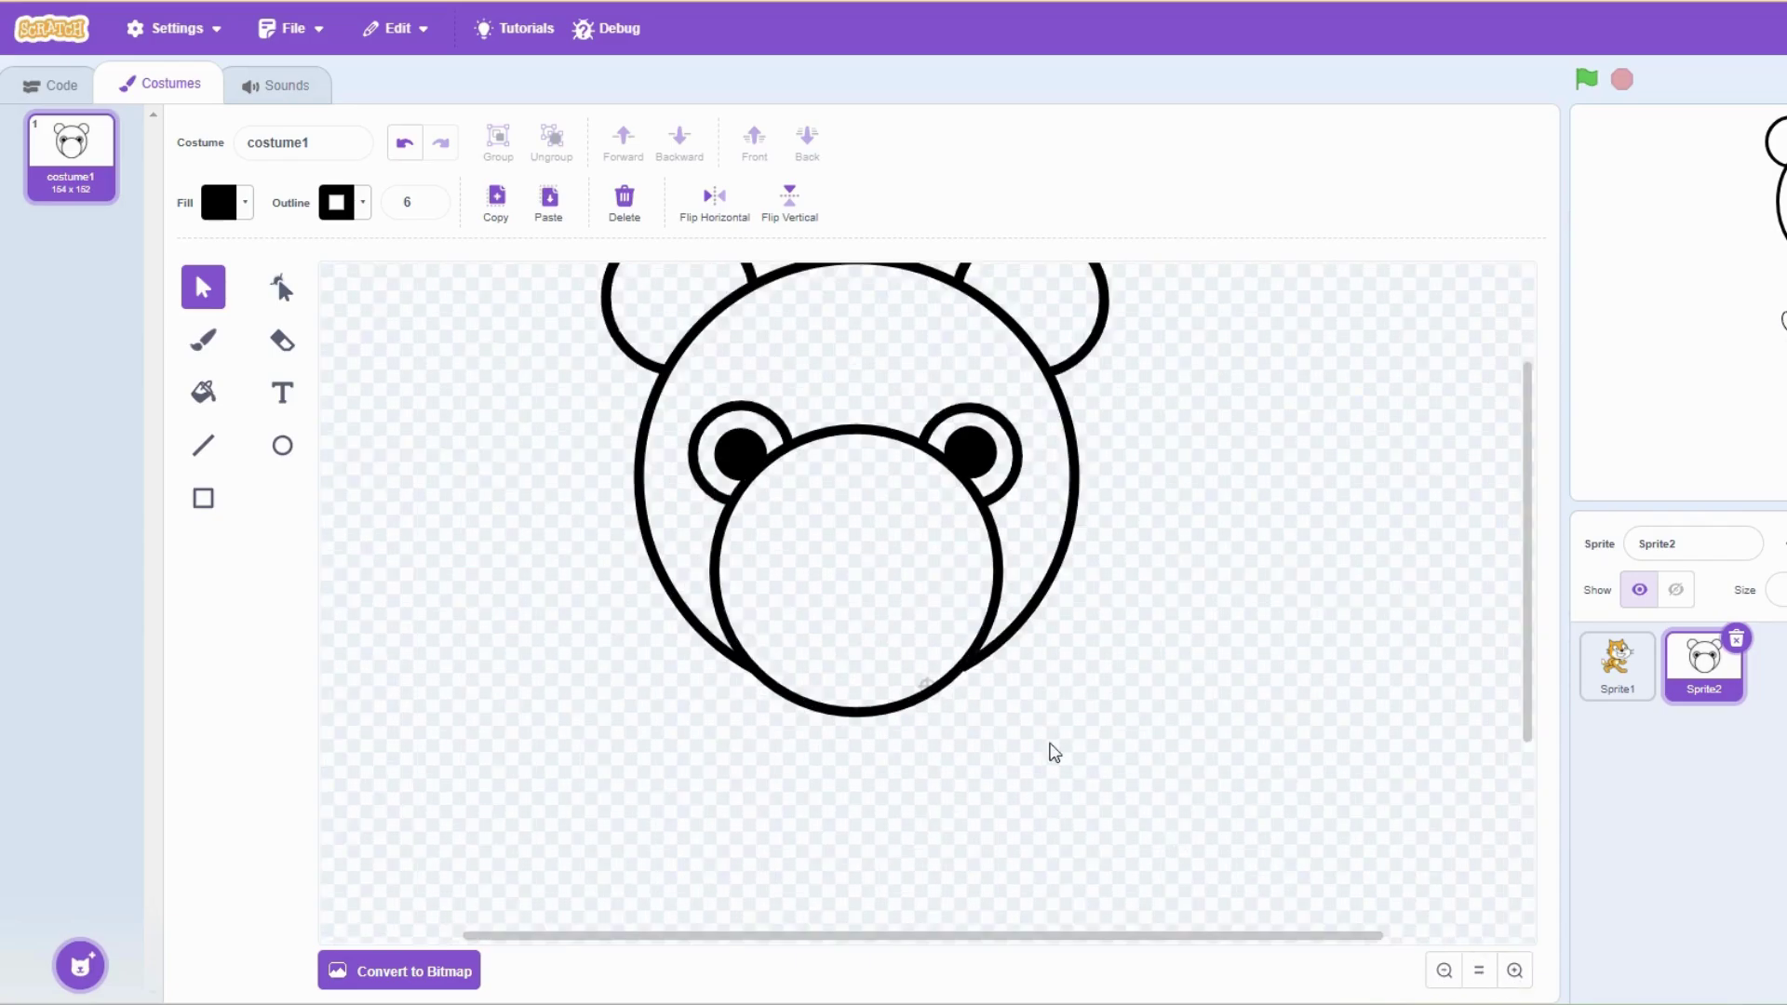
{"action": "scroll", "coordinate": [1050, 715], "scroll_direction": "up", "scroll_amount": 2}
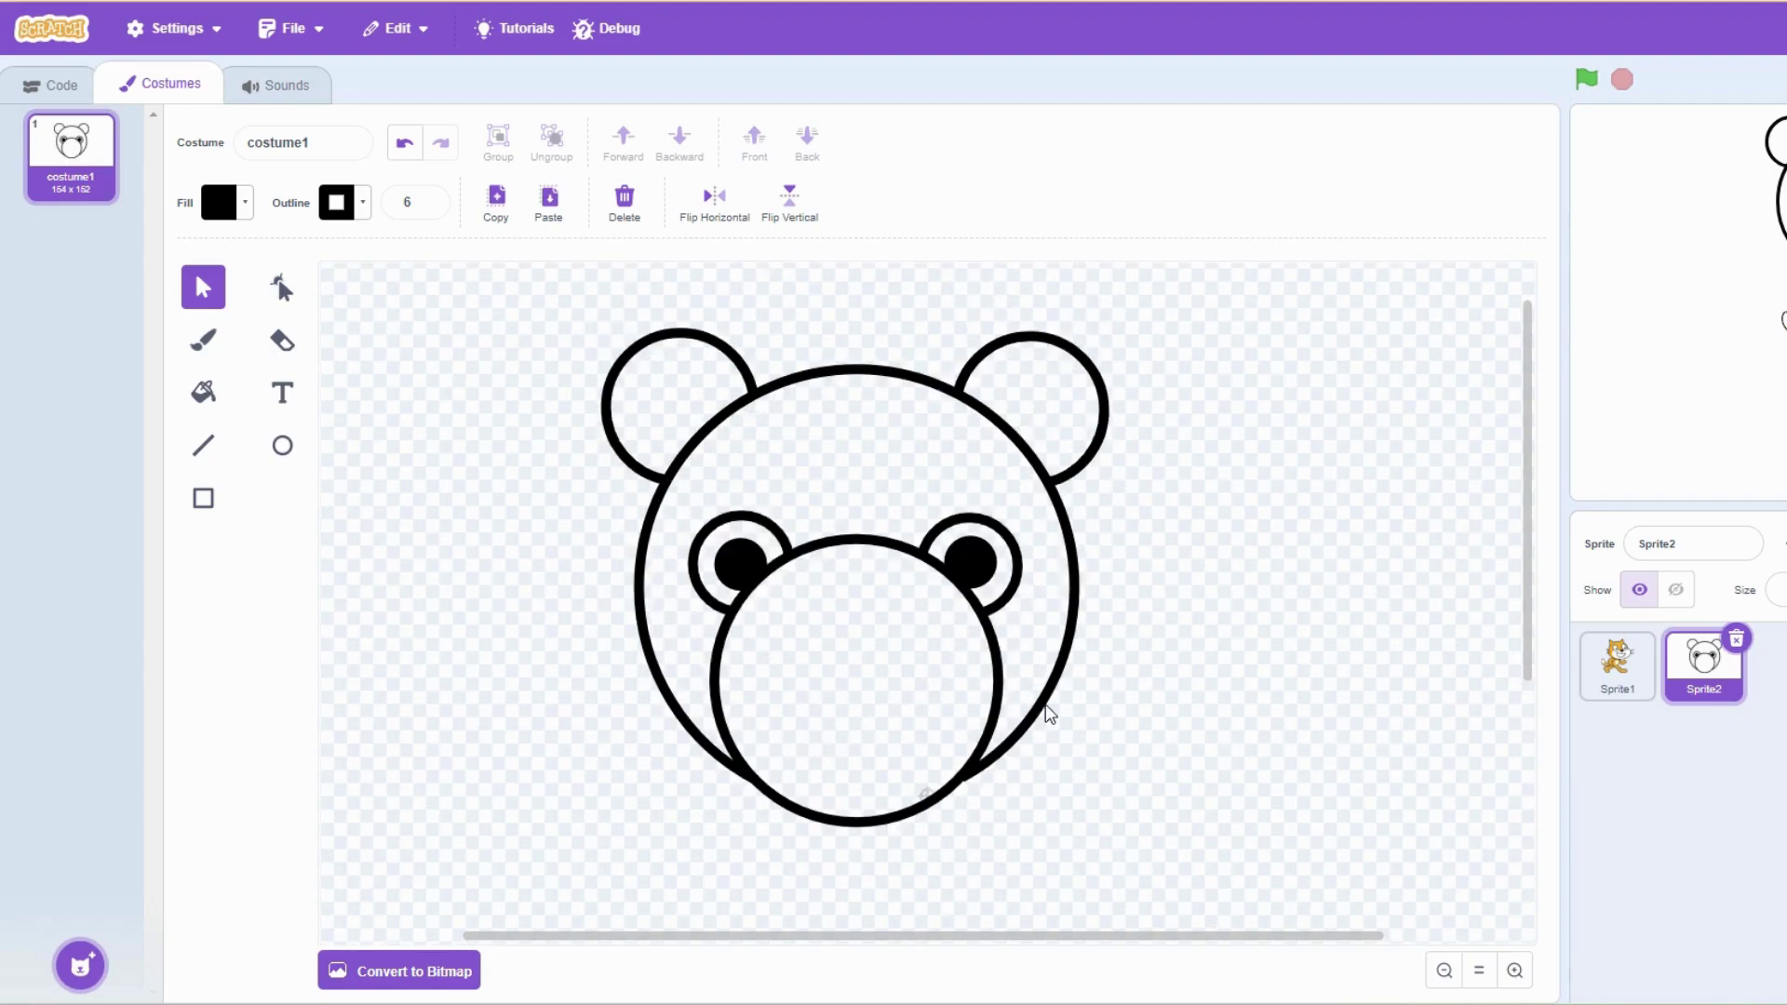
{"action": "left_click", "coordinate": [204, 503]}
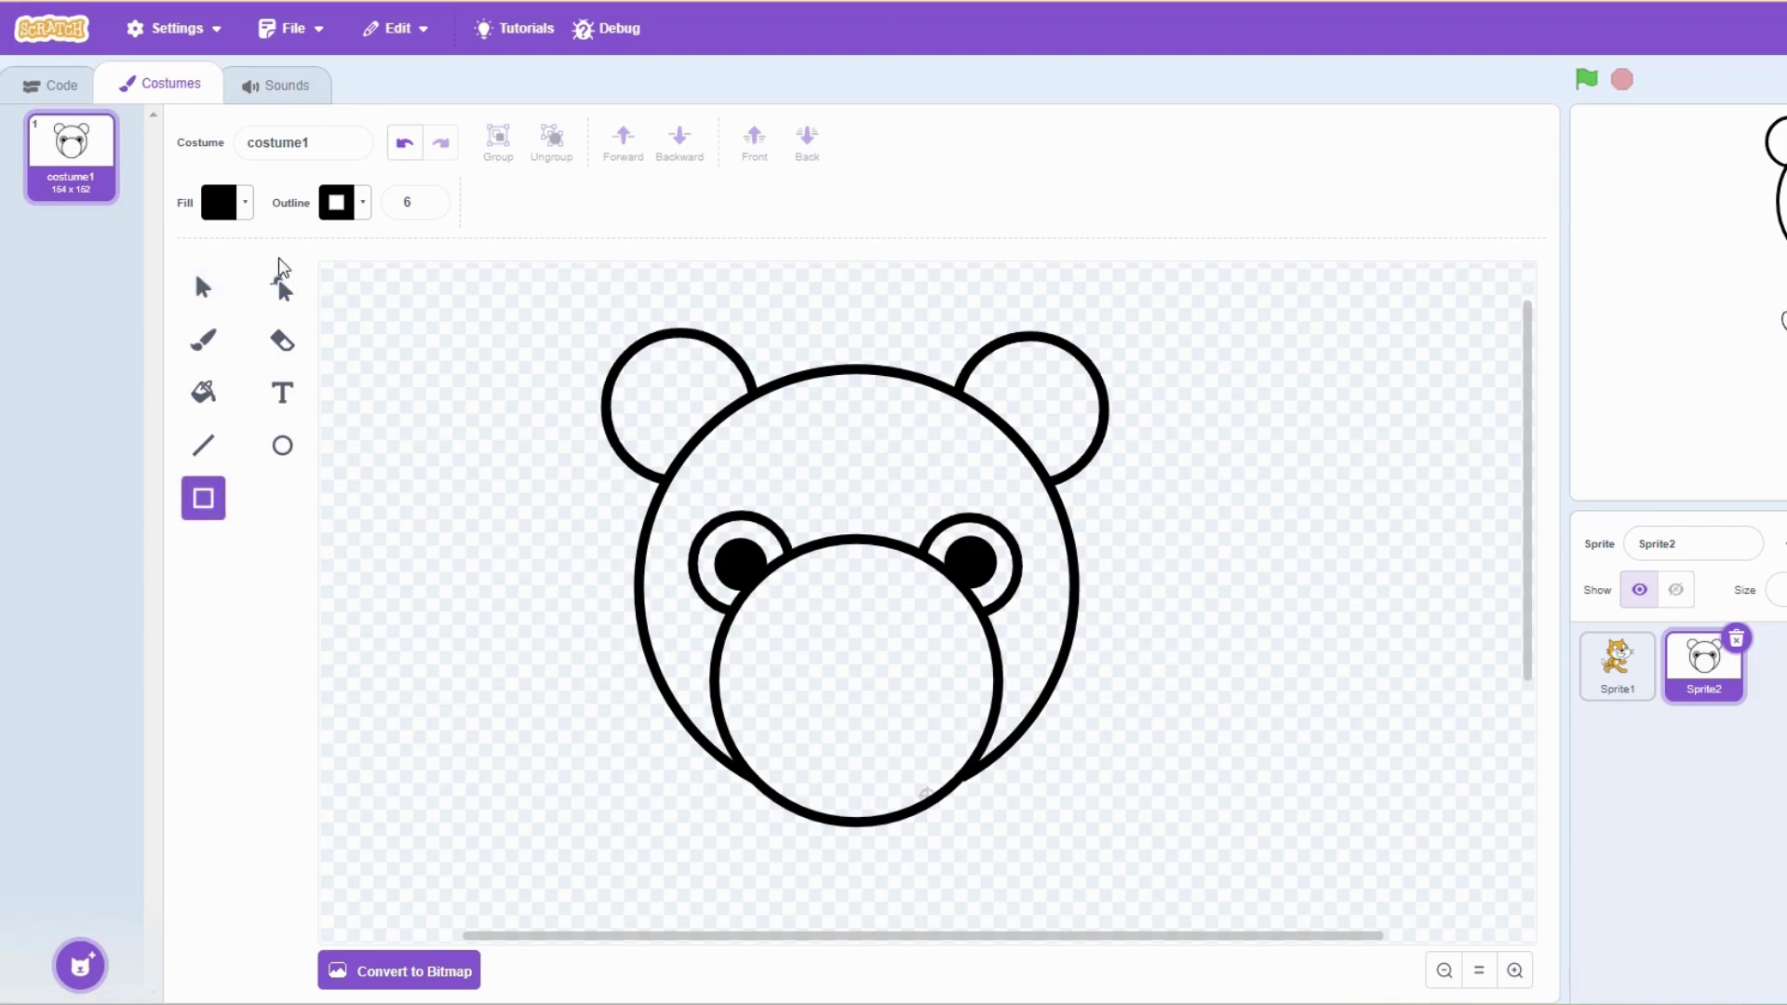
{"action": "left_click", "coordinate": [246, 203]}
{"action": "left_click", "coordinate": [146, 498]}
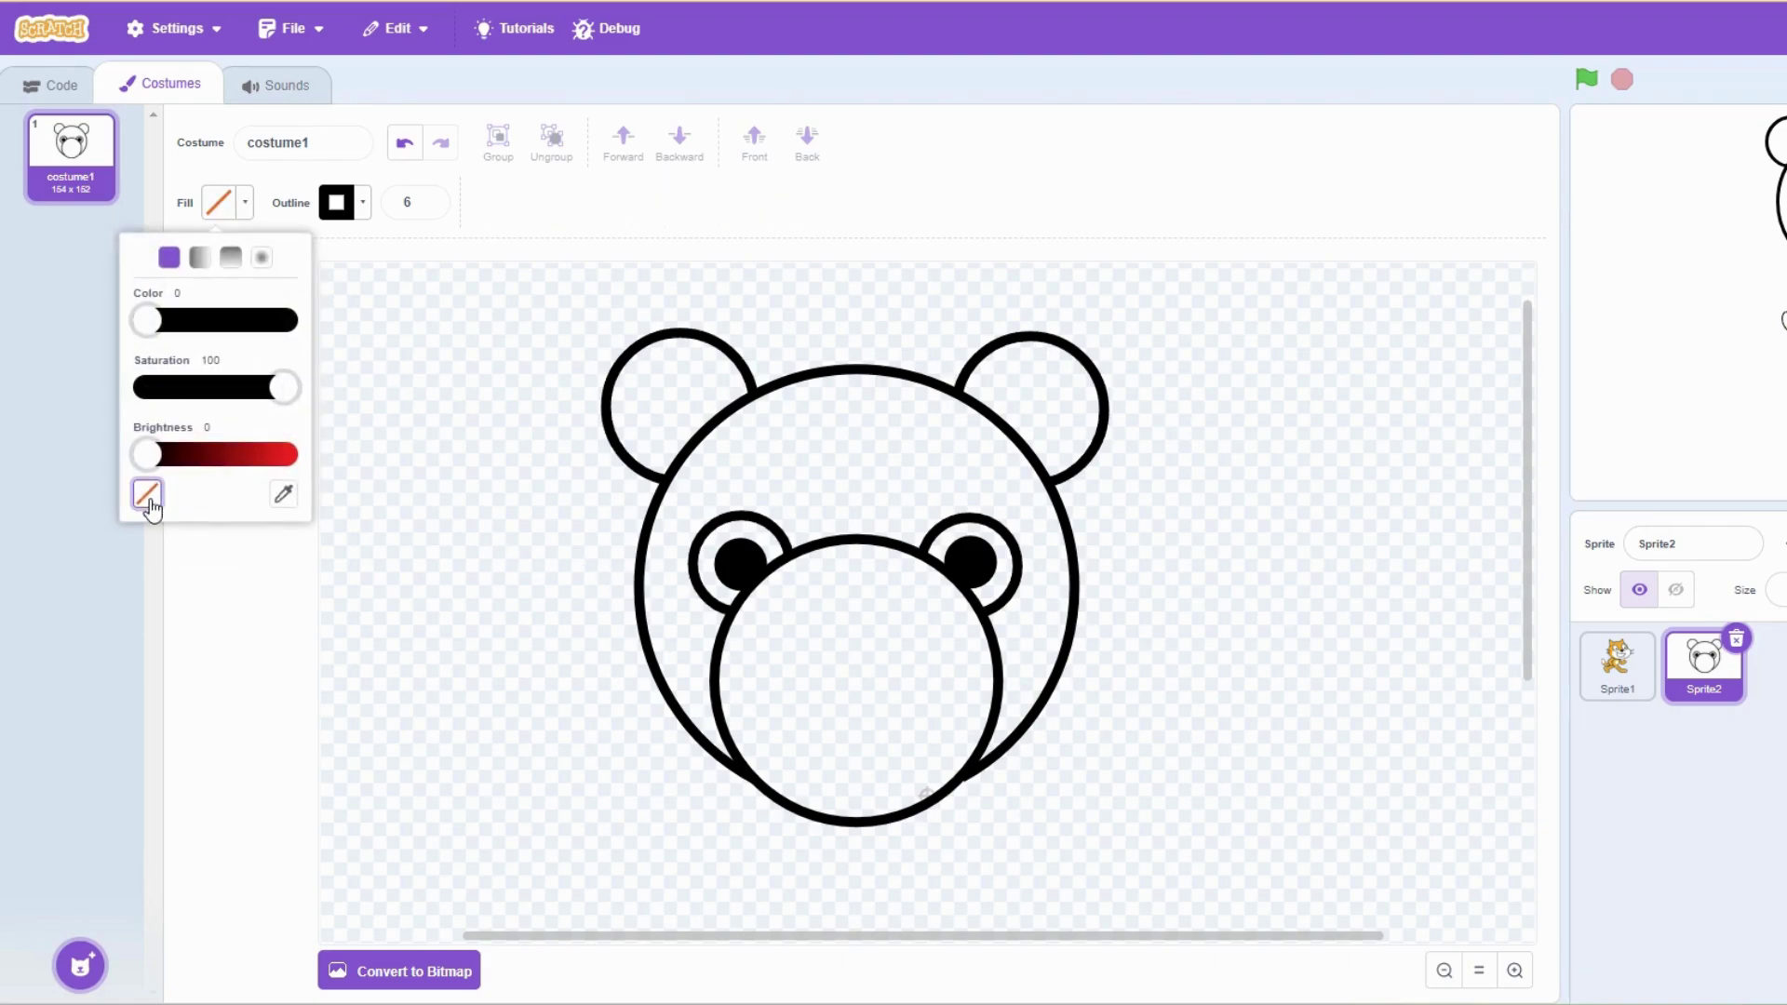
{"action": "left_click_drag", "start_coordinate": [773, 600], "coordinate": [935, 752]}
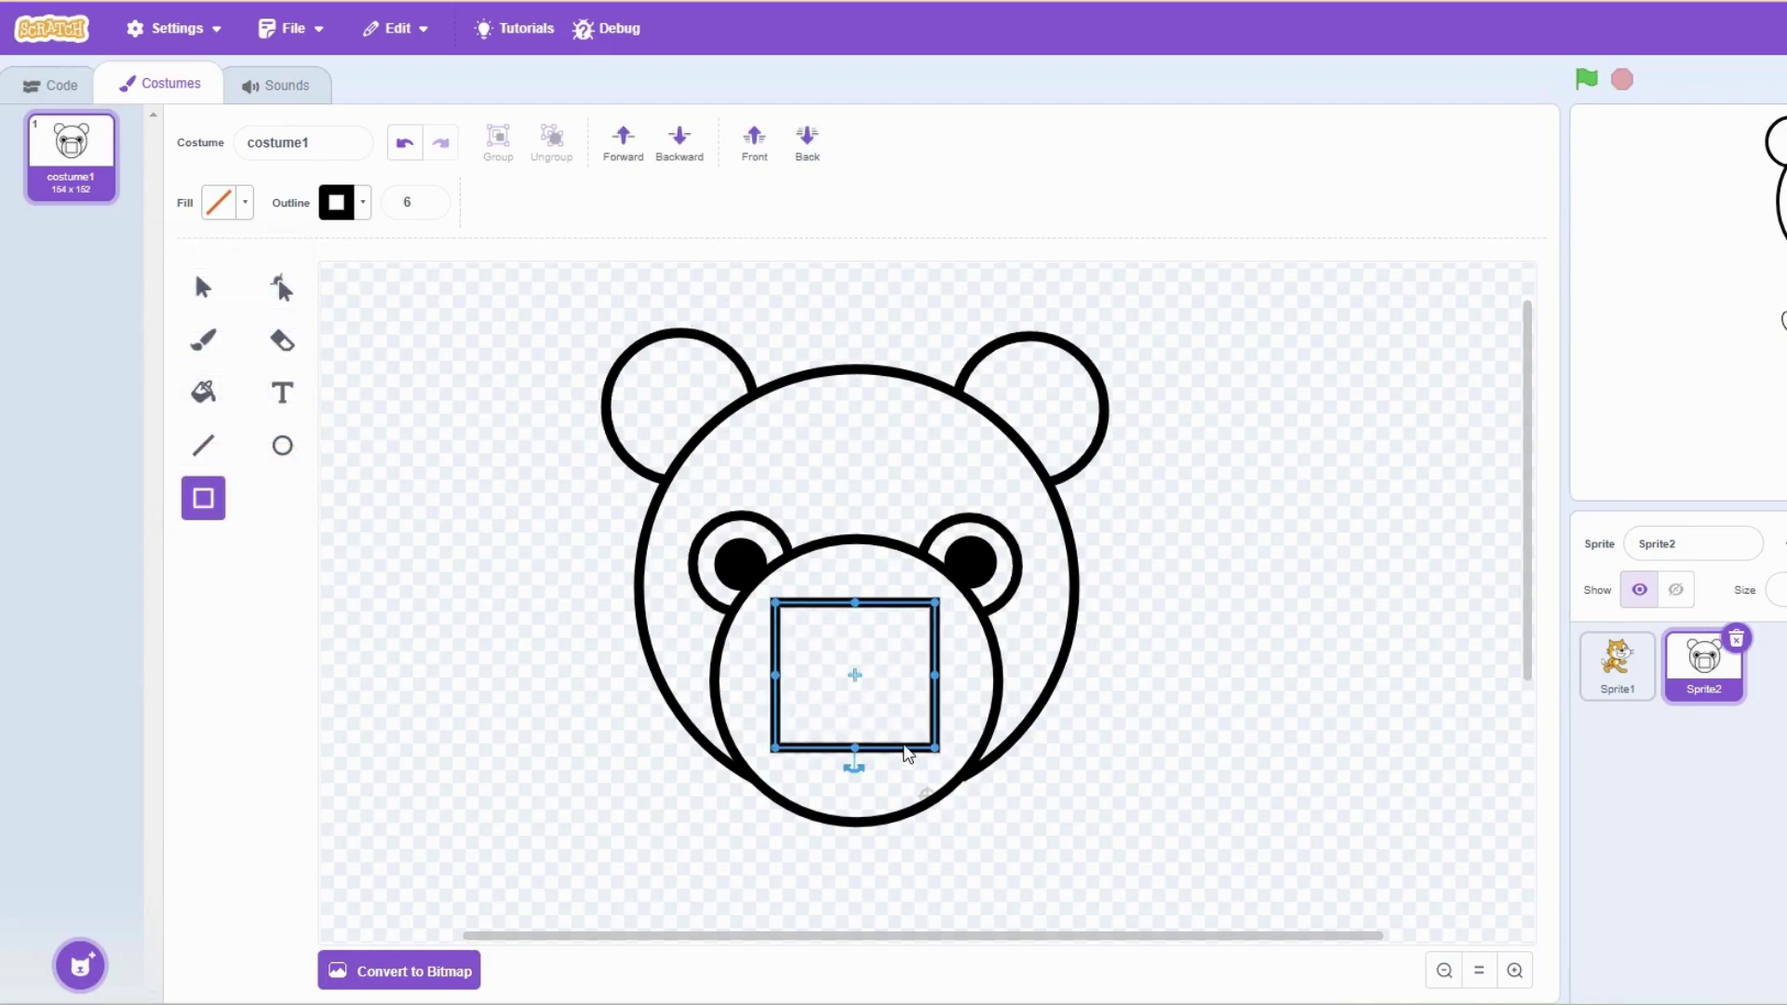
Draw a straight line from the rectangle's upper-left corner to the middle of its bottom edge and align its ends with the rectangle
{"action": "left_click", "coordinate": [203, 447]}
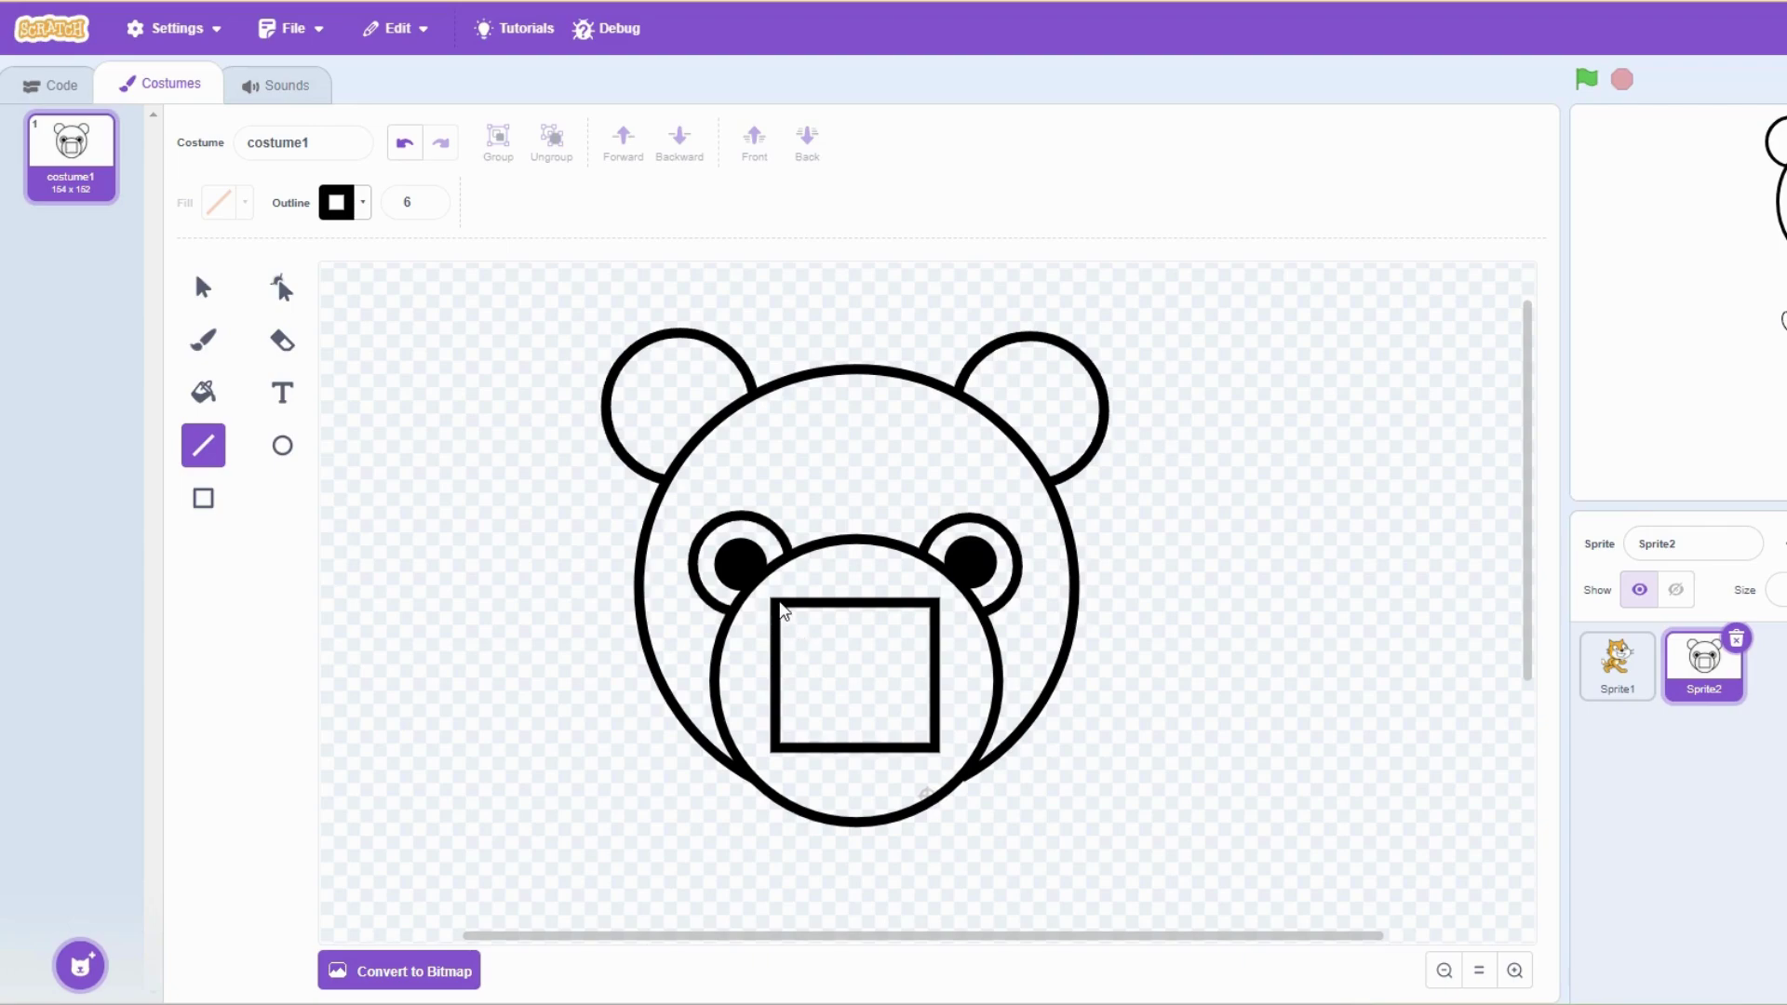
{"action": "left_click_drag", "start_coordinate": [780, 606], "coordinate": [855, 736]}
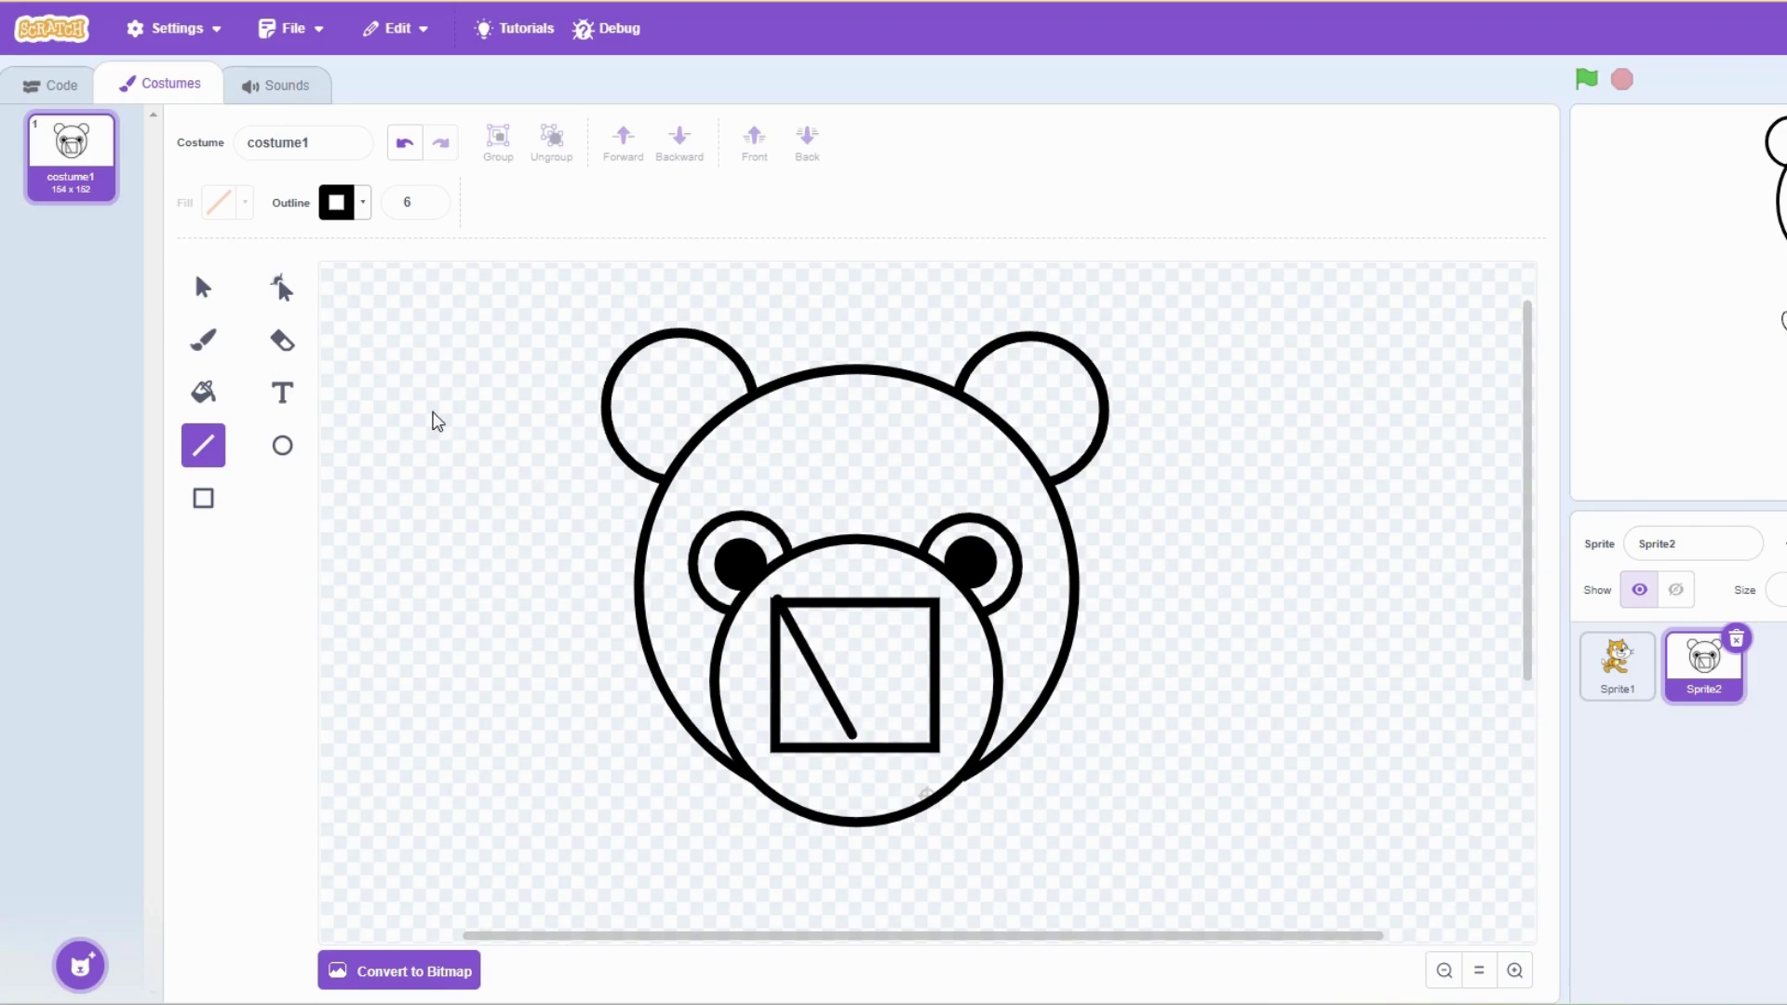
{"action": "left_click", "coordinate": [203, 288]}
{"action": "left_click", "coordinate": [803, 655]}
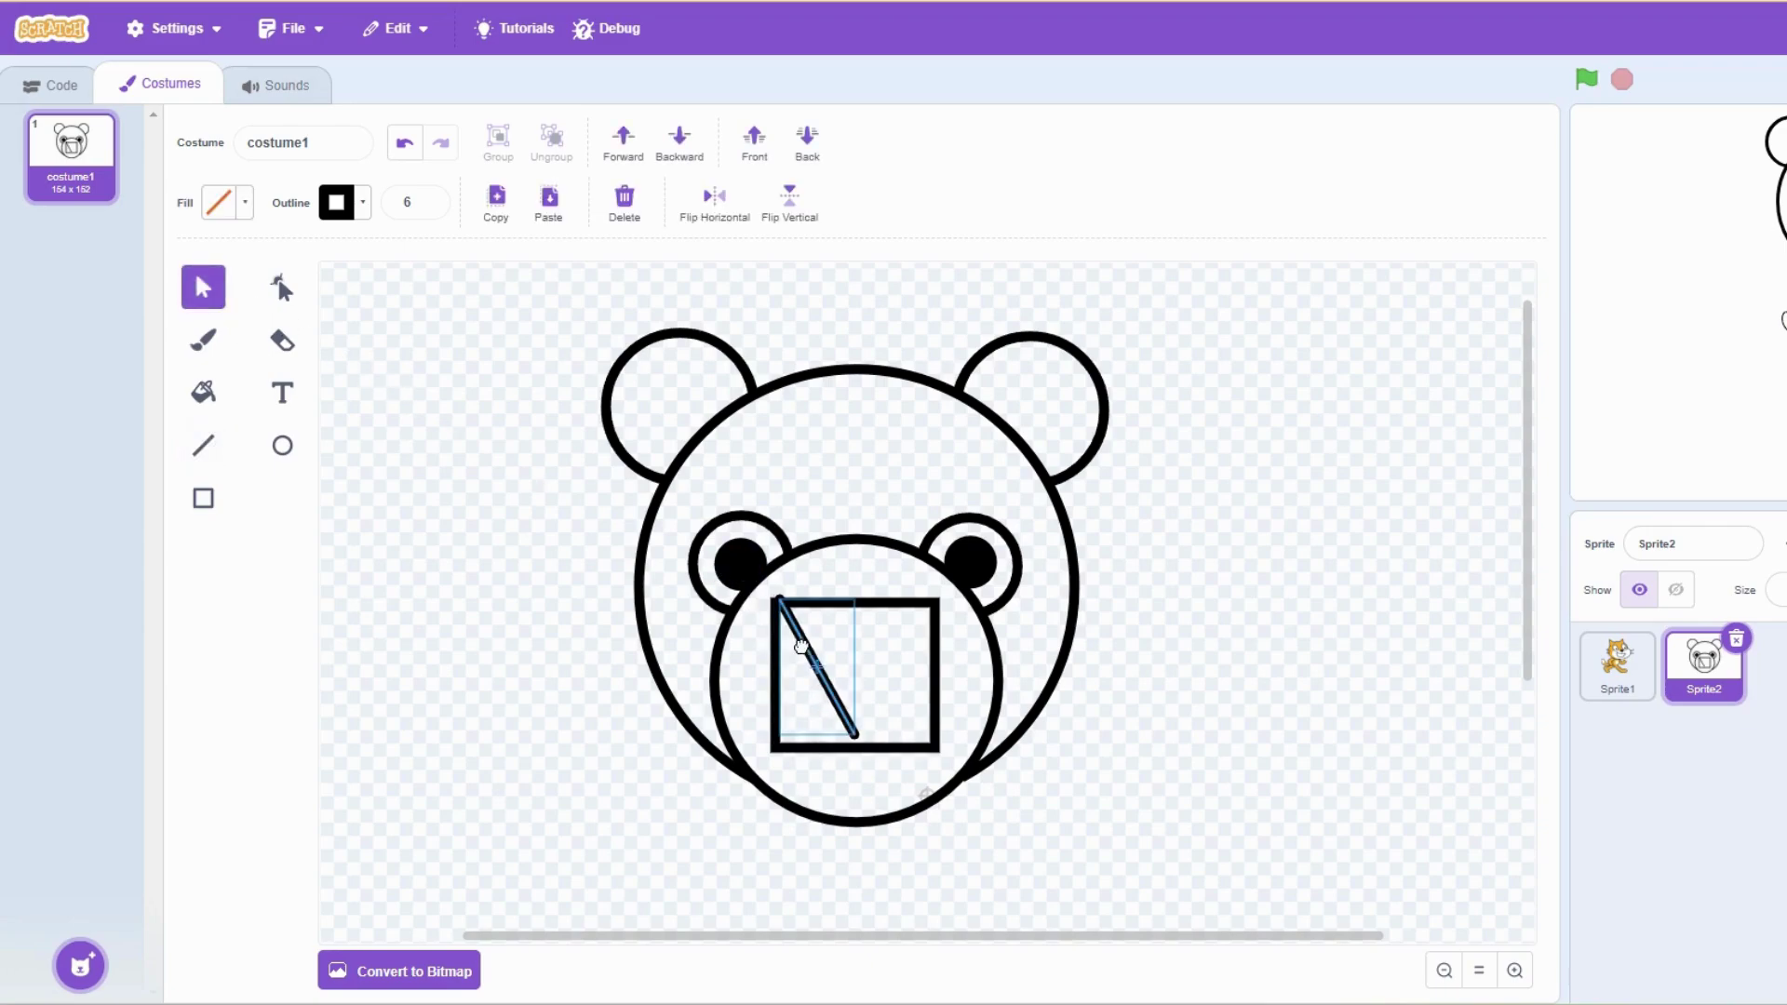
{"action": "left_click_drag", "start_coordinate": [807, 659], "coordinate": [809, 663]}
Duplicate the diagonal line, flip the copy horizontally and move it to the rectangle's upper-right corner so both lines form a V
{"action": "left_click", "coordinate": [495, 207]}
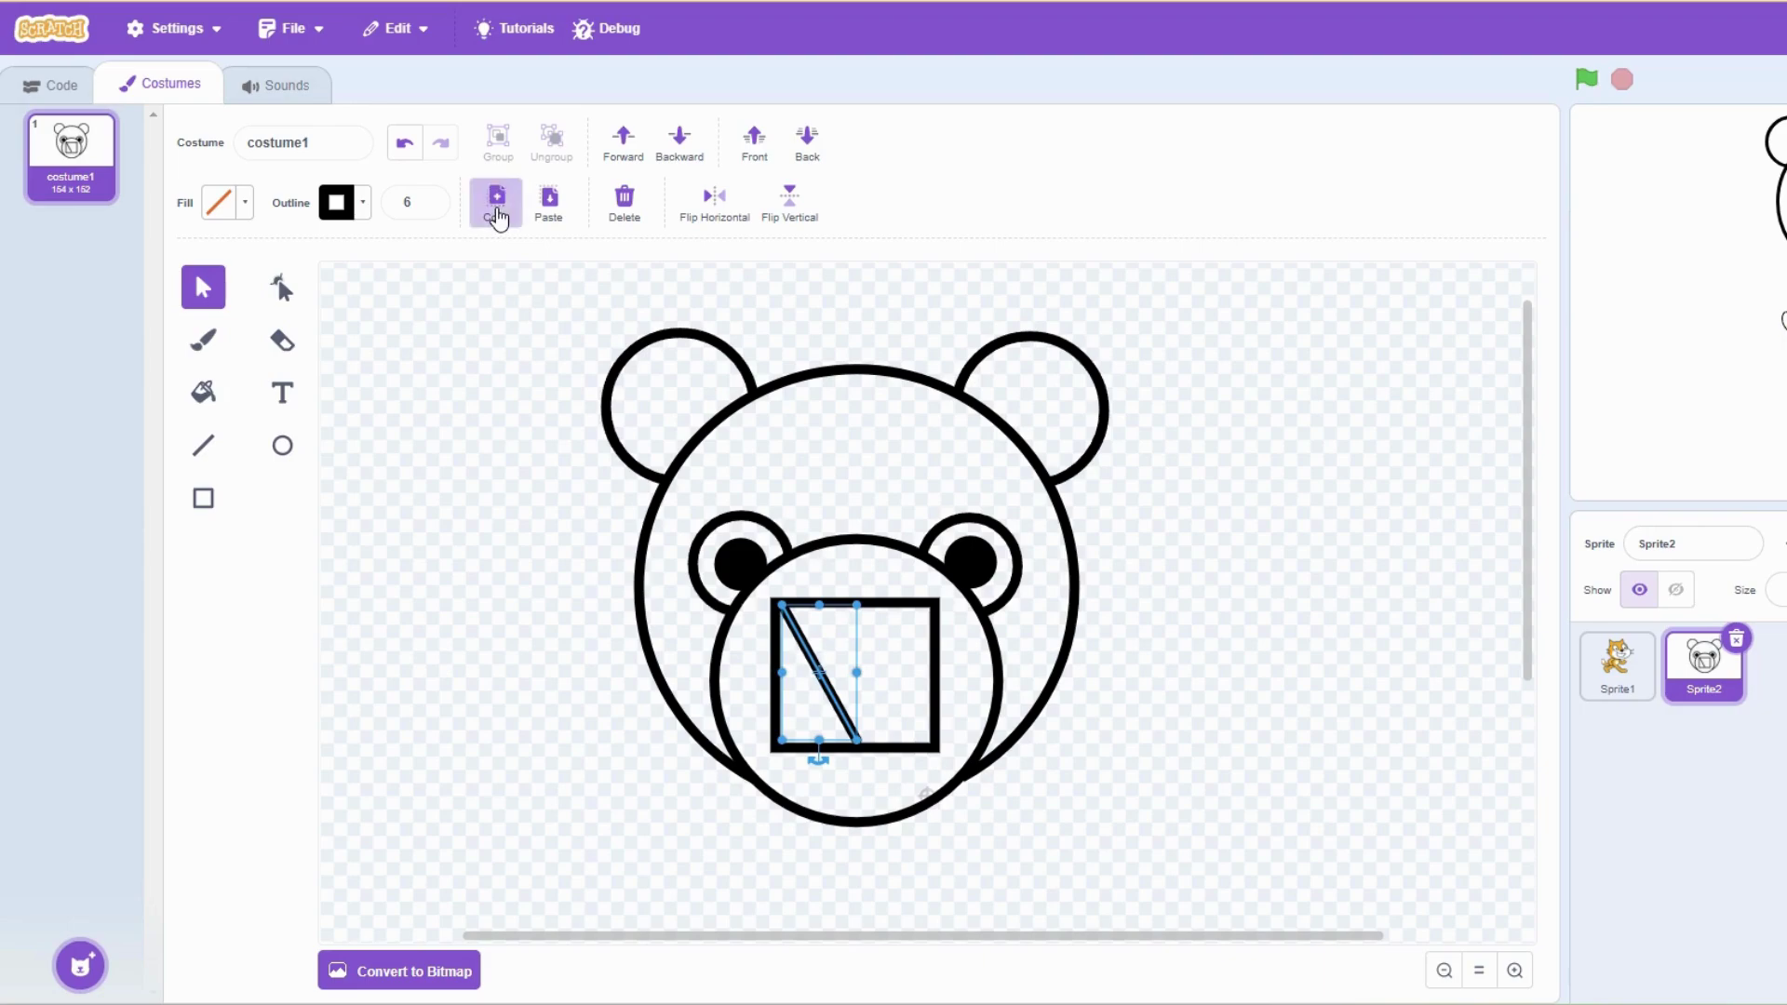
{"action": "left_click", "coordinate": [549, 207]}
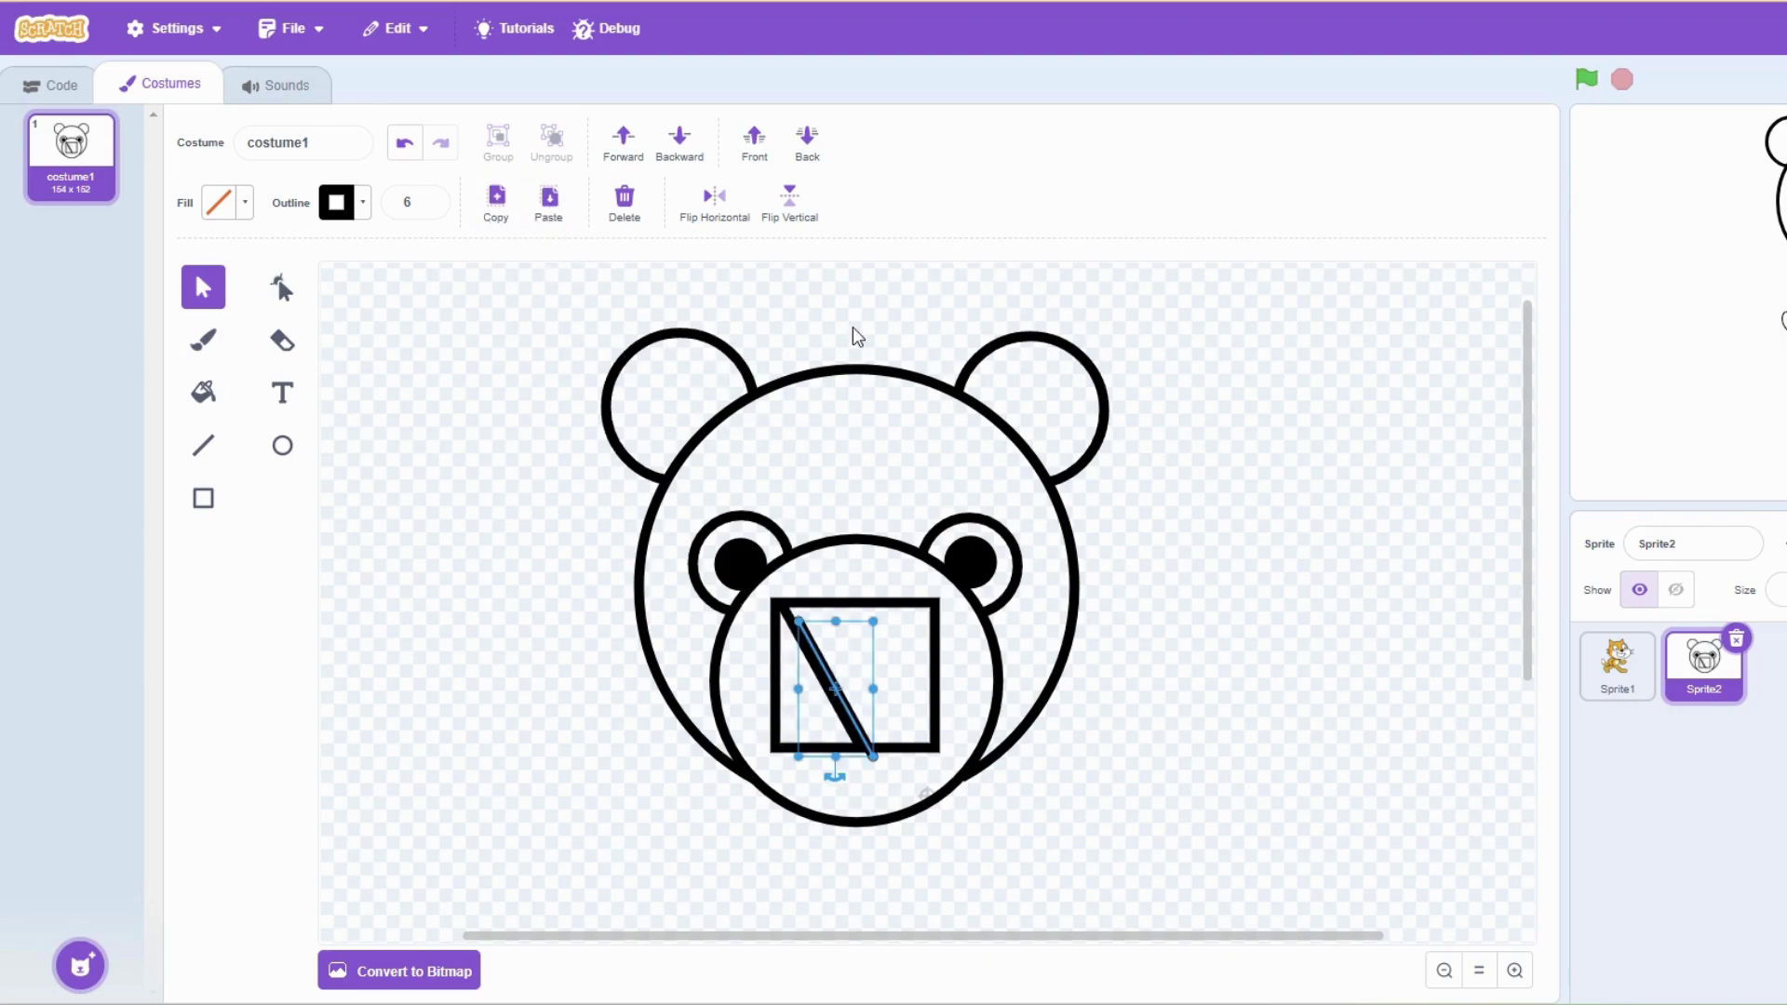
{"action": "left_click", "coordinate": [716, 200]}
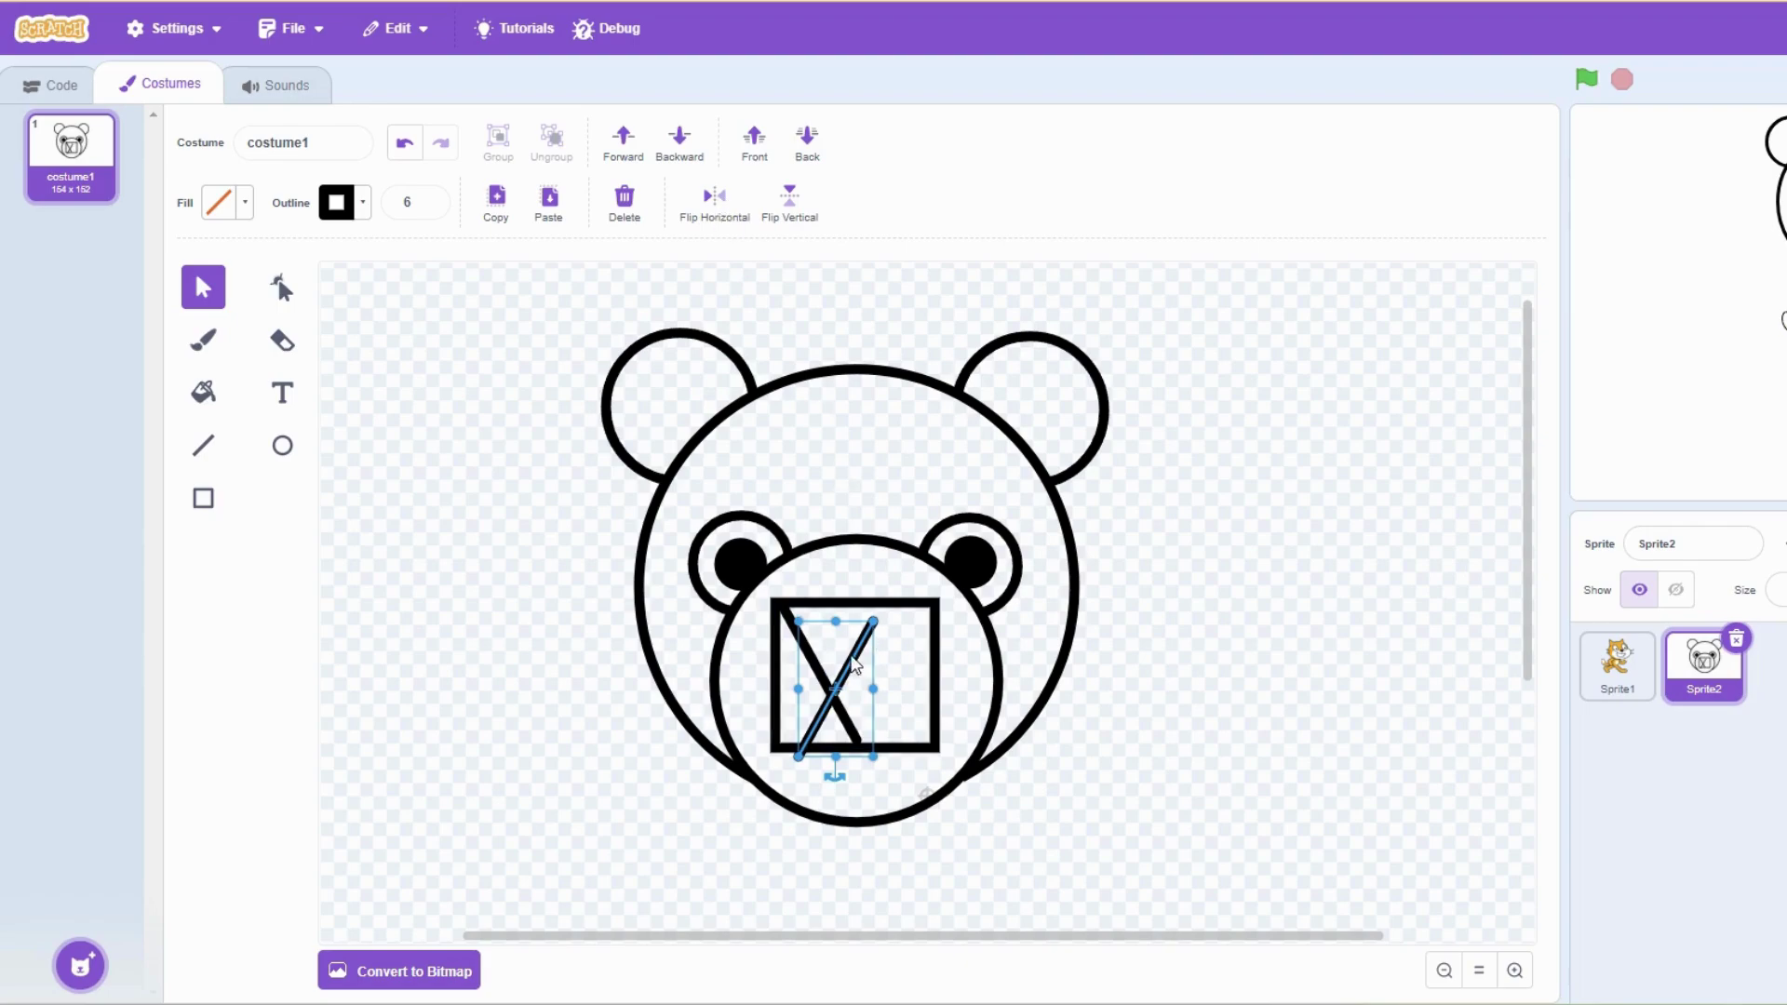
{"action": "left_click_drag", "start_coordinate": [885, 656], "coordinate": [915, 644]}
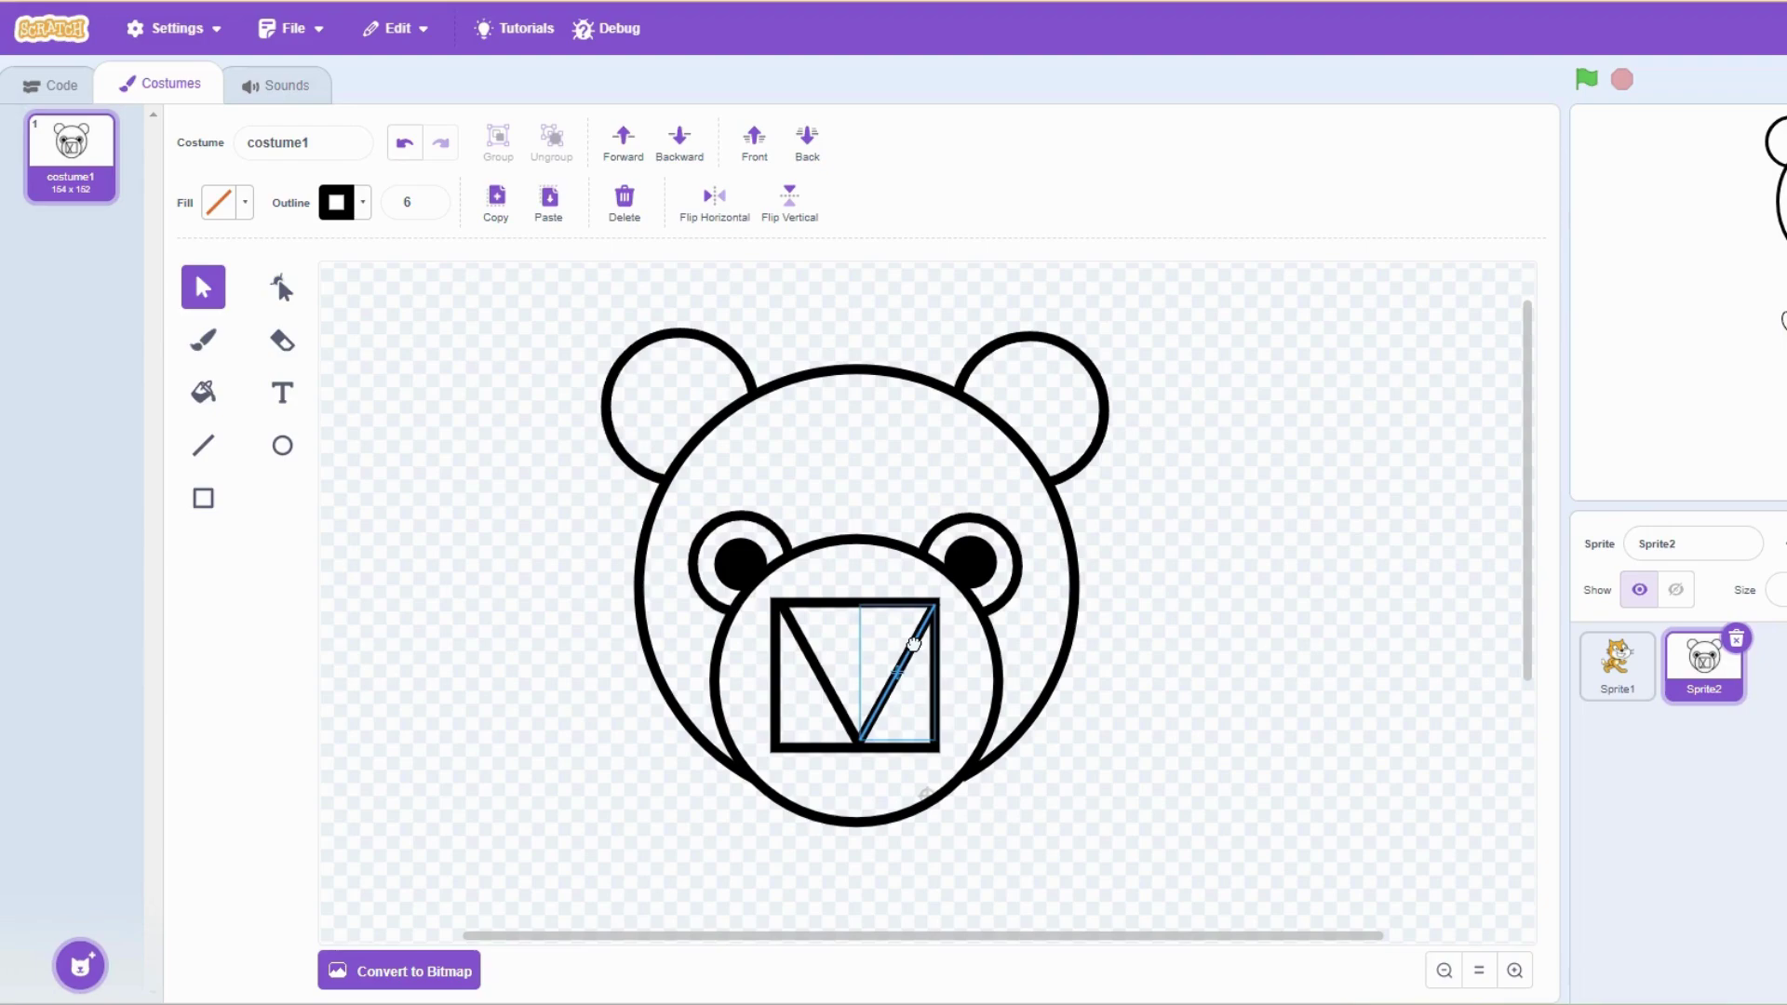
{"action": "left_click_drag", "start_coordinate": [914, 645], "coordinate": [914, 645]}
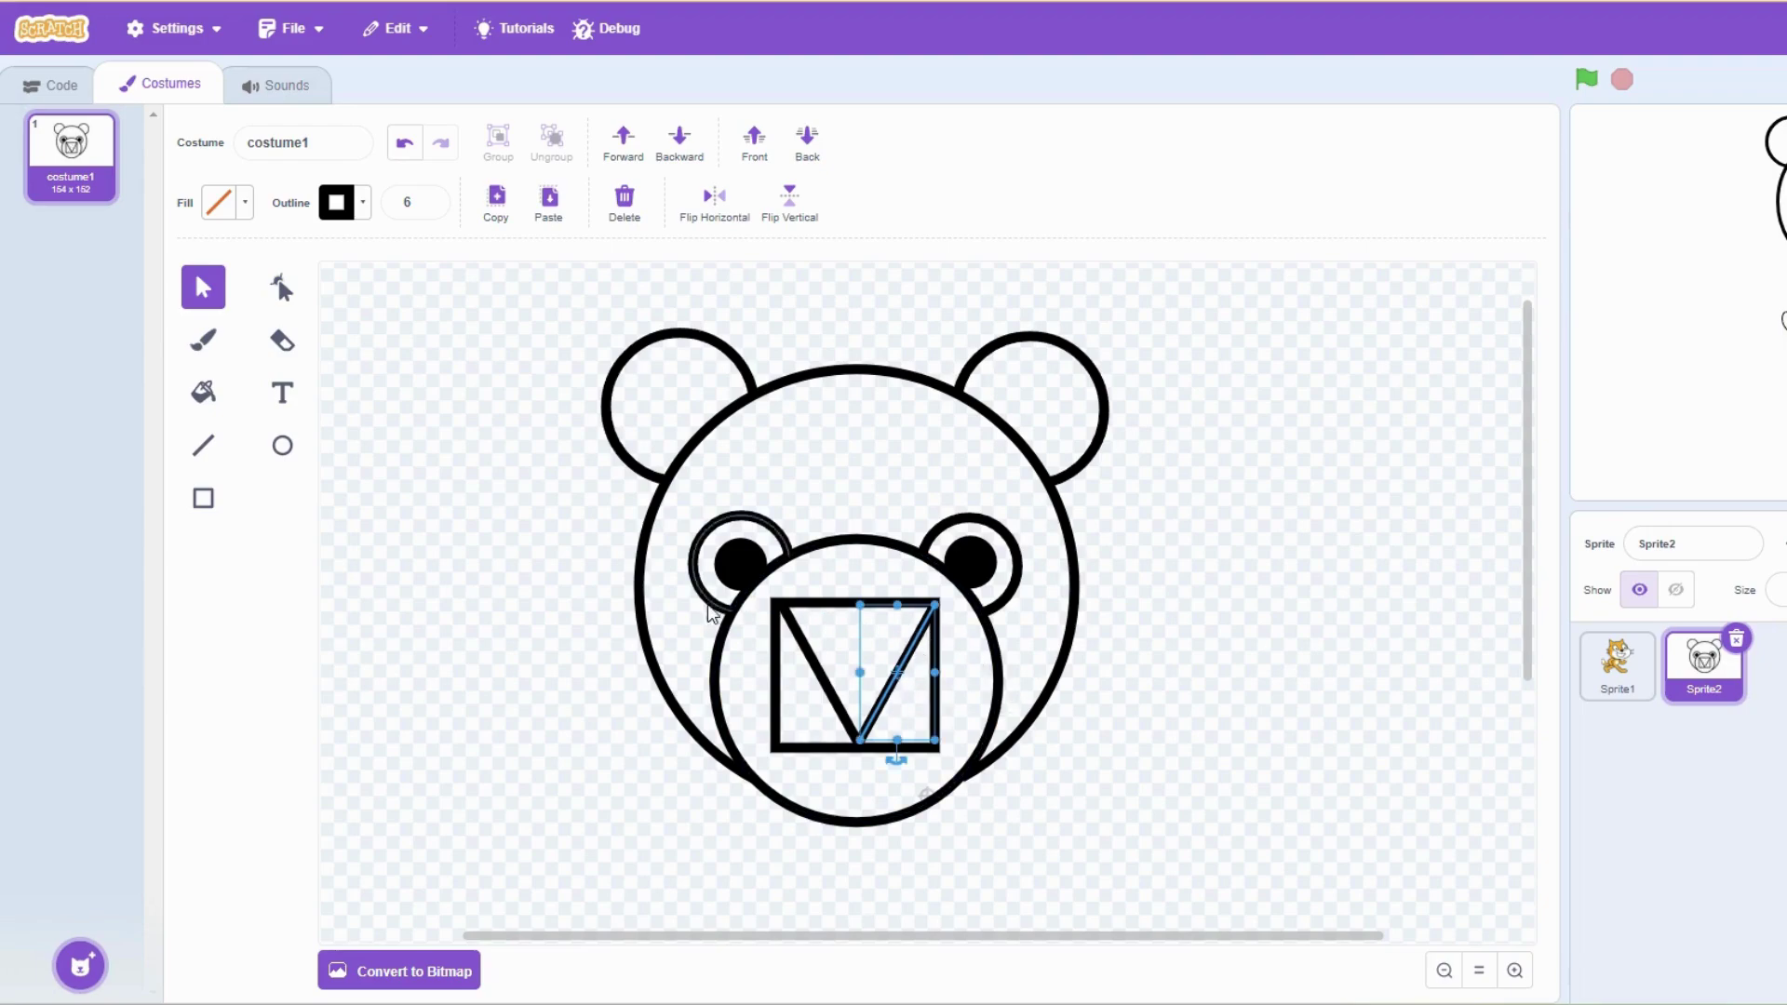
{"action": "left_click", "coordinate": [417, 387]}
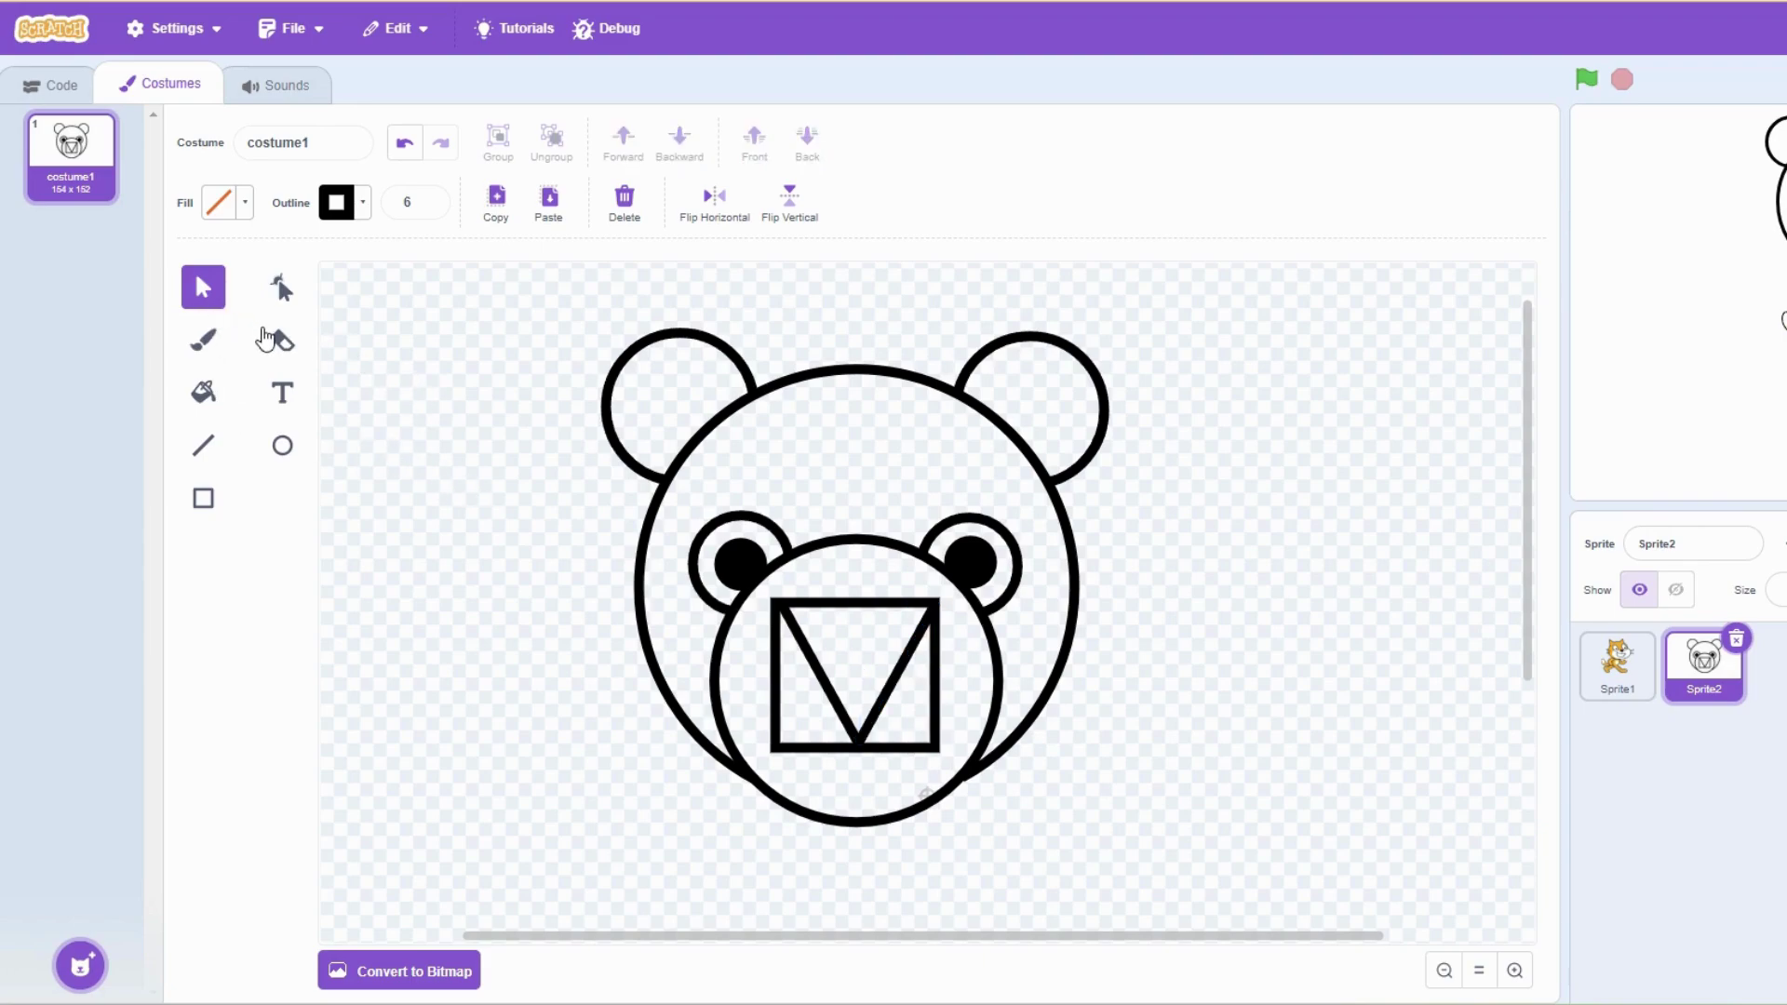
Select only the rectangle and erase its left, right and bottom sides, leaving its top edge to close the triangular nose
{"action": "left_click", "coordinate": [778, 701]}
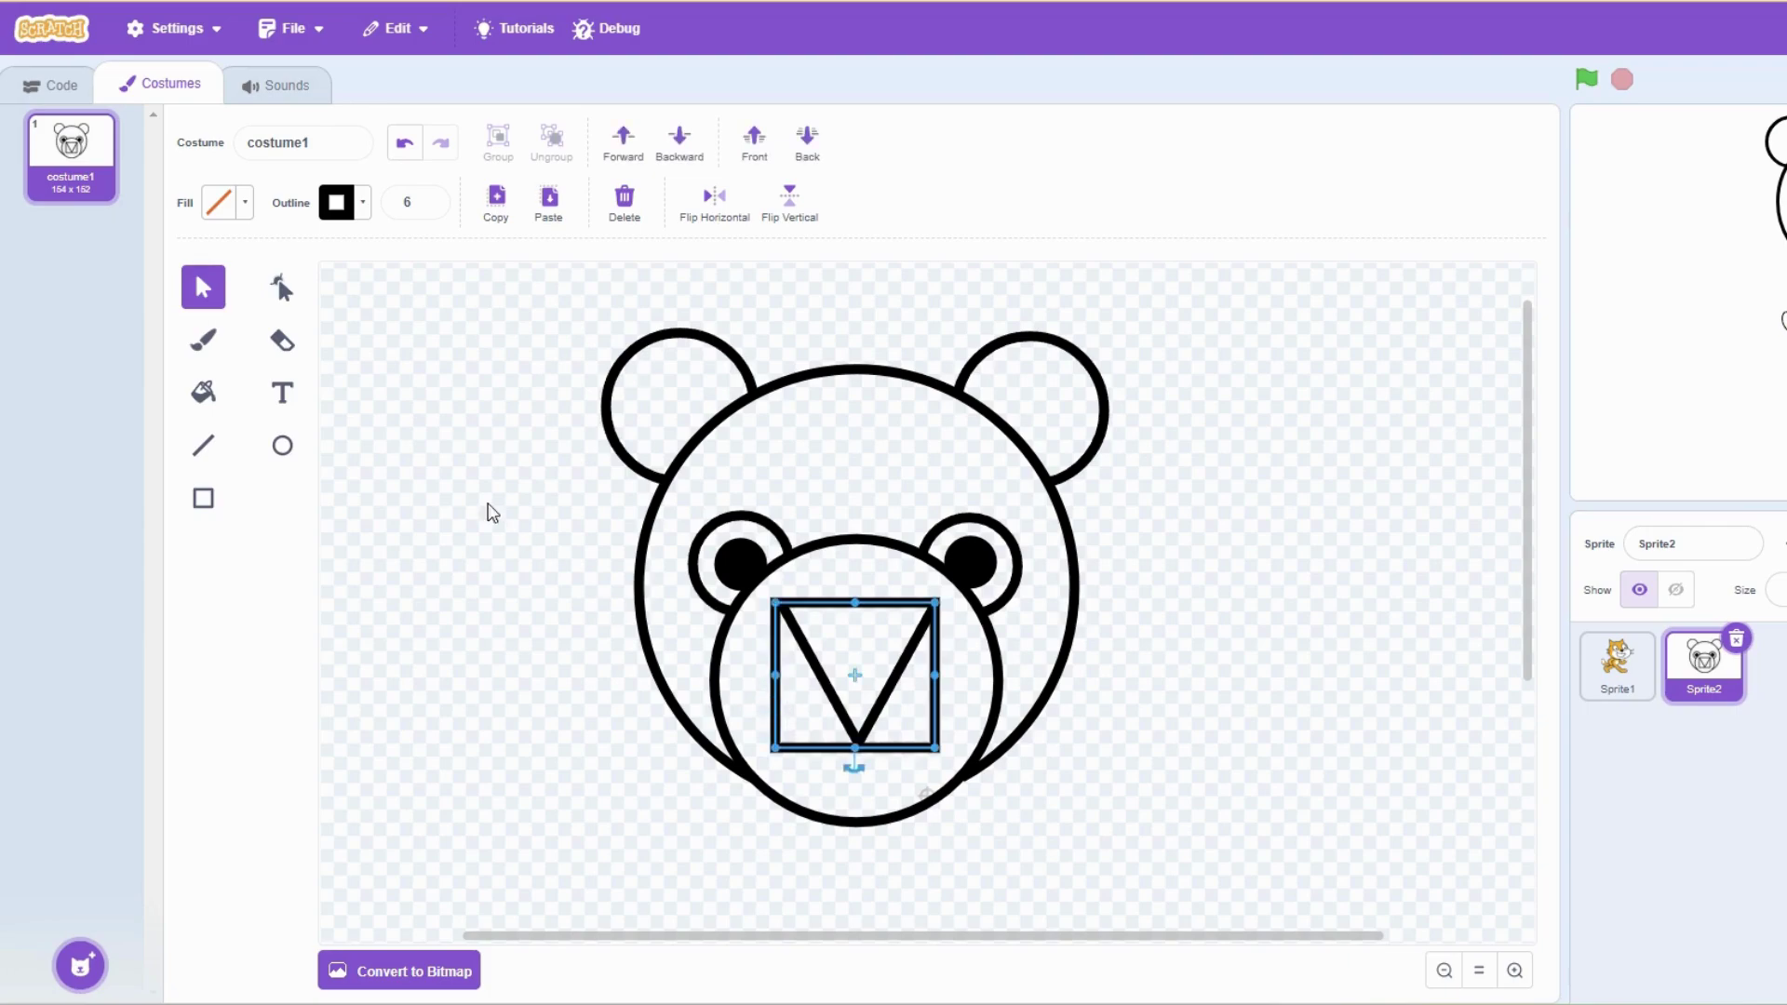
{"action": "left_click", "coordinate": [282, 343]}
{"action": "mouse_move", "coordinate": [830, 729]}
{"action": "left_mouse_down"}
{"action": "mouse_move", "coordinate": [758, 626]}
{"action": "mouse_move", "coordinate": [778, 689]}
{"action": "mouse_move", "coordinate": [758, 611]}
{"action": "mouse_move", "coordinate": [780, 737]}
{"action": "left_mouse_up"}
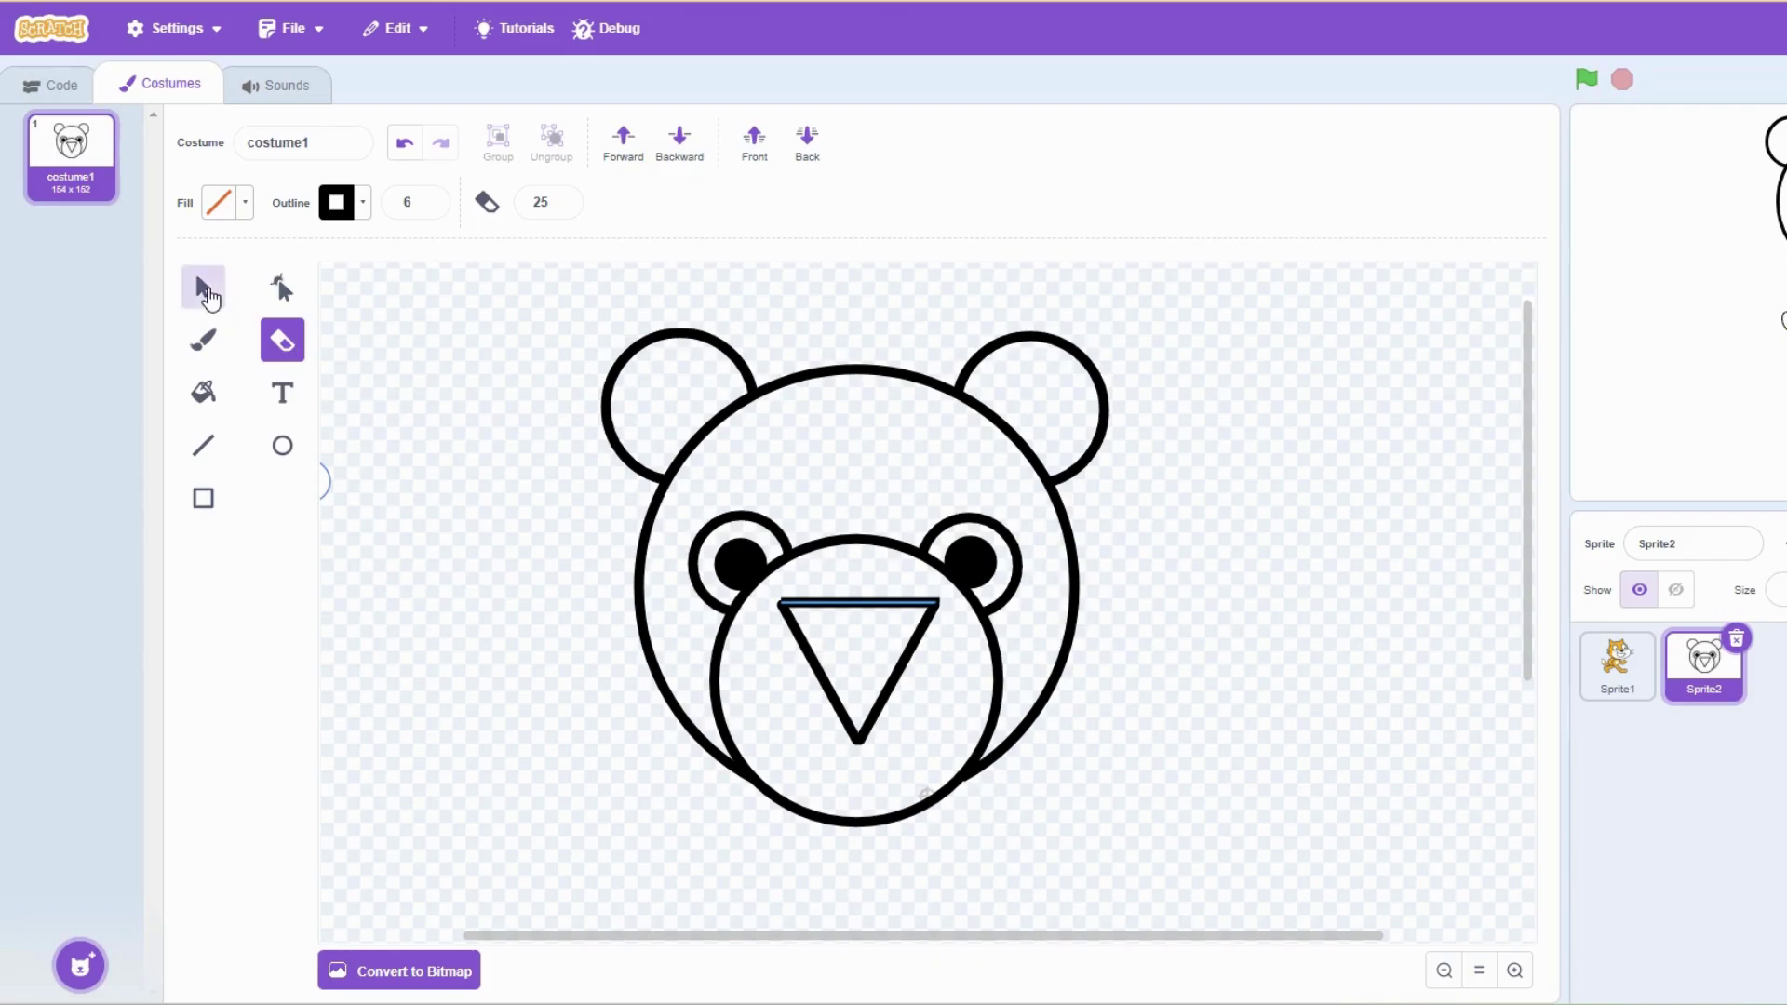
{"action": "left_click", "coordinate": [203, 289]}
{"action": "left_click", "coordinate": [543, 607]}
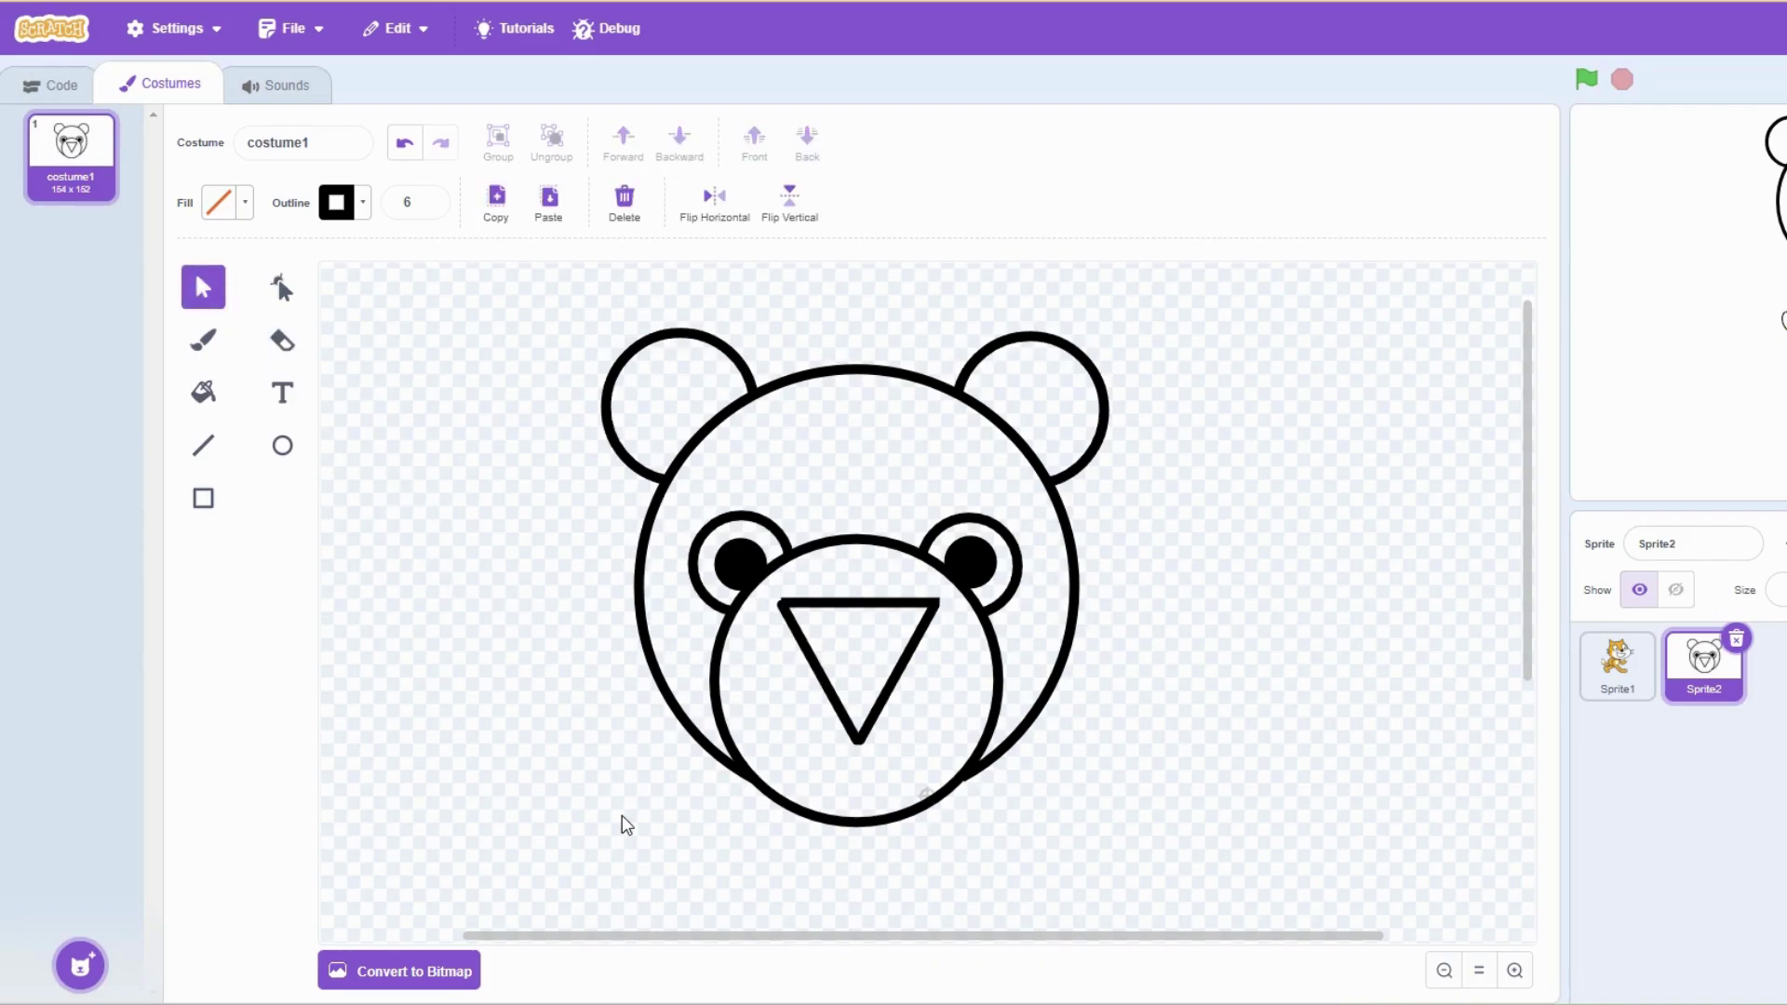
Draw a nearly square body rectangle with a golden fill (color 12, saturation 100, brightness 91) and center it under the head
{"action": "left_click", "coordinate": [1444, 974]}
{"action": "left_click", "coordinate": [1444, 974]}
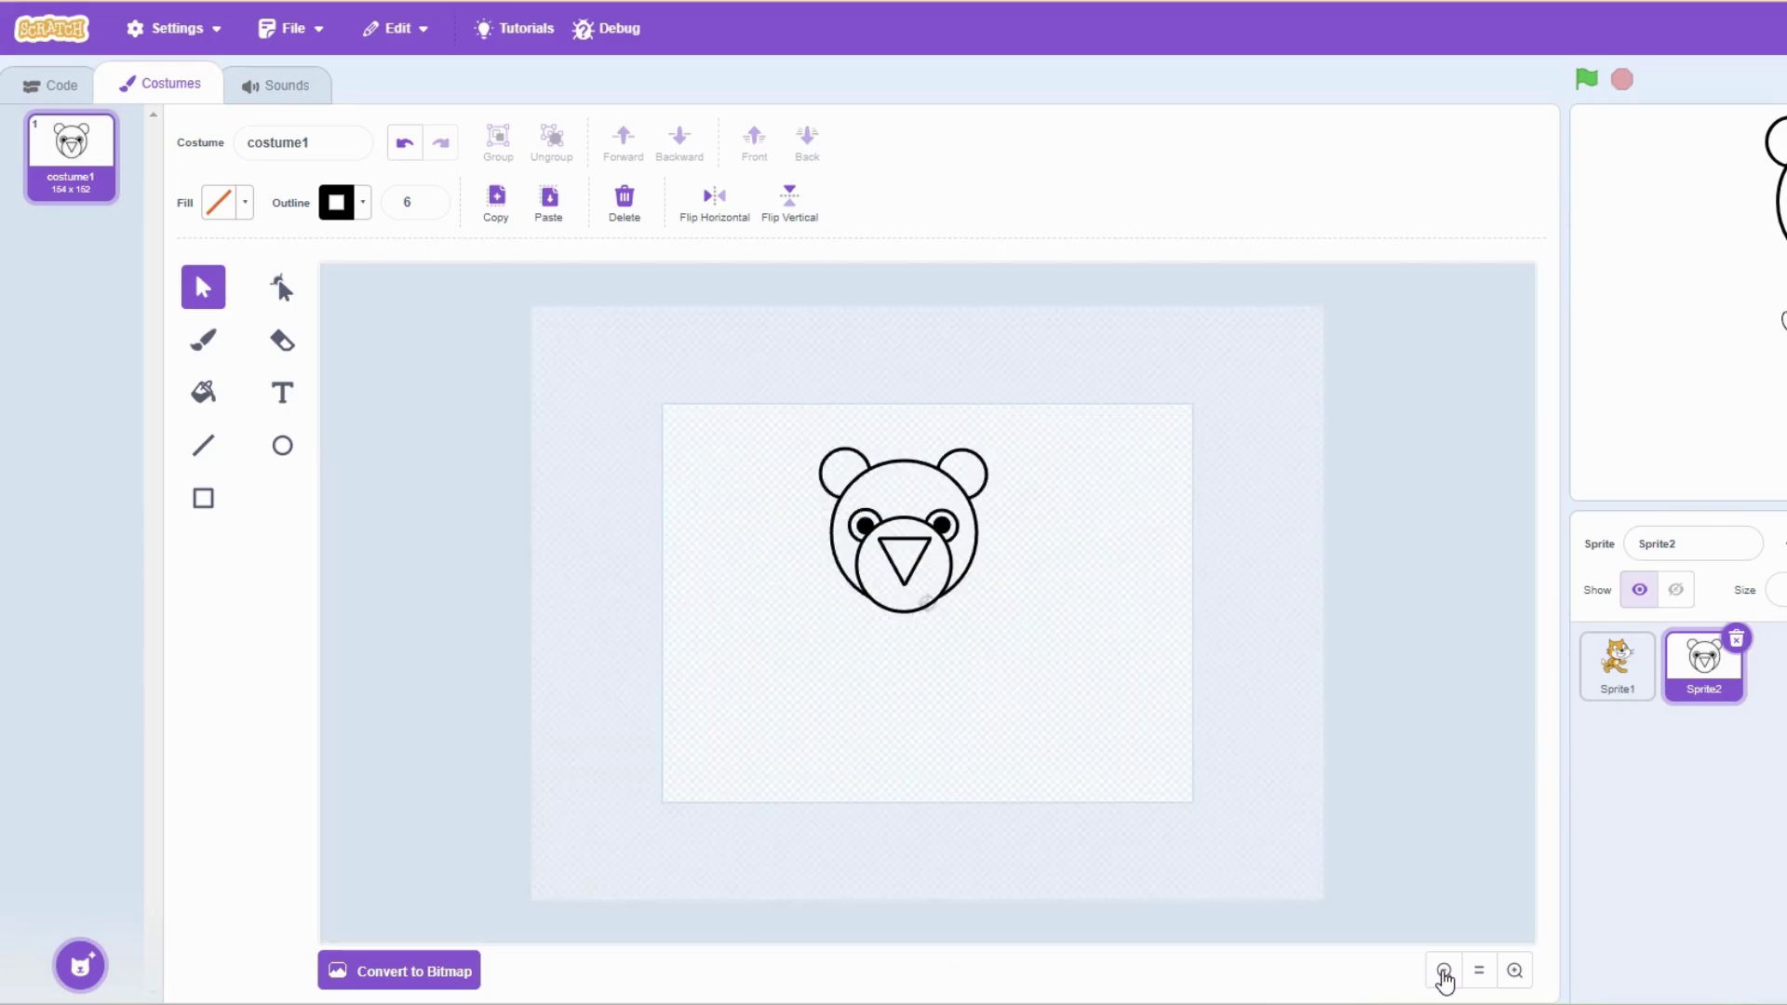
{"action": "left_click", "coordinate": [216, 510]}
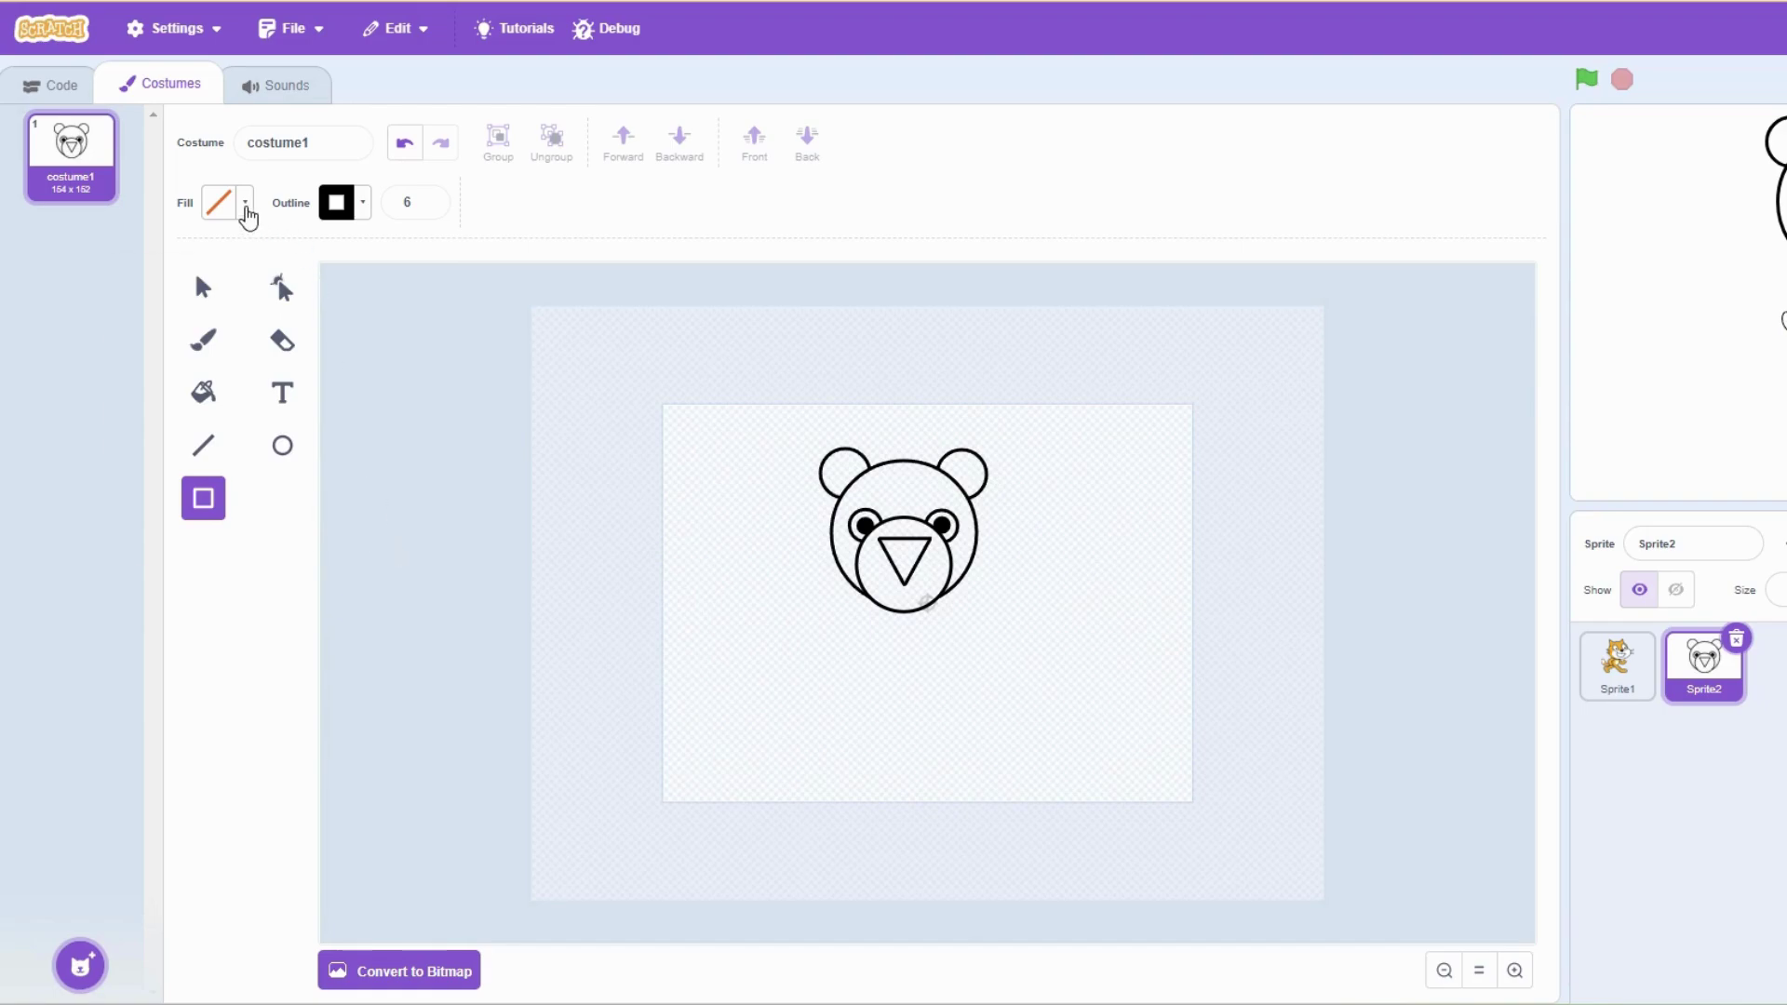
{"action": "left_click", "coordinate": [245, 206]}
{"action": "left_click", "coordinate": [157, 328]}
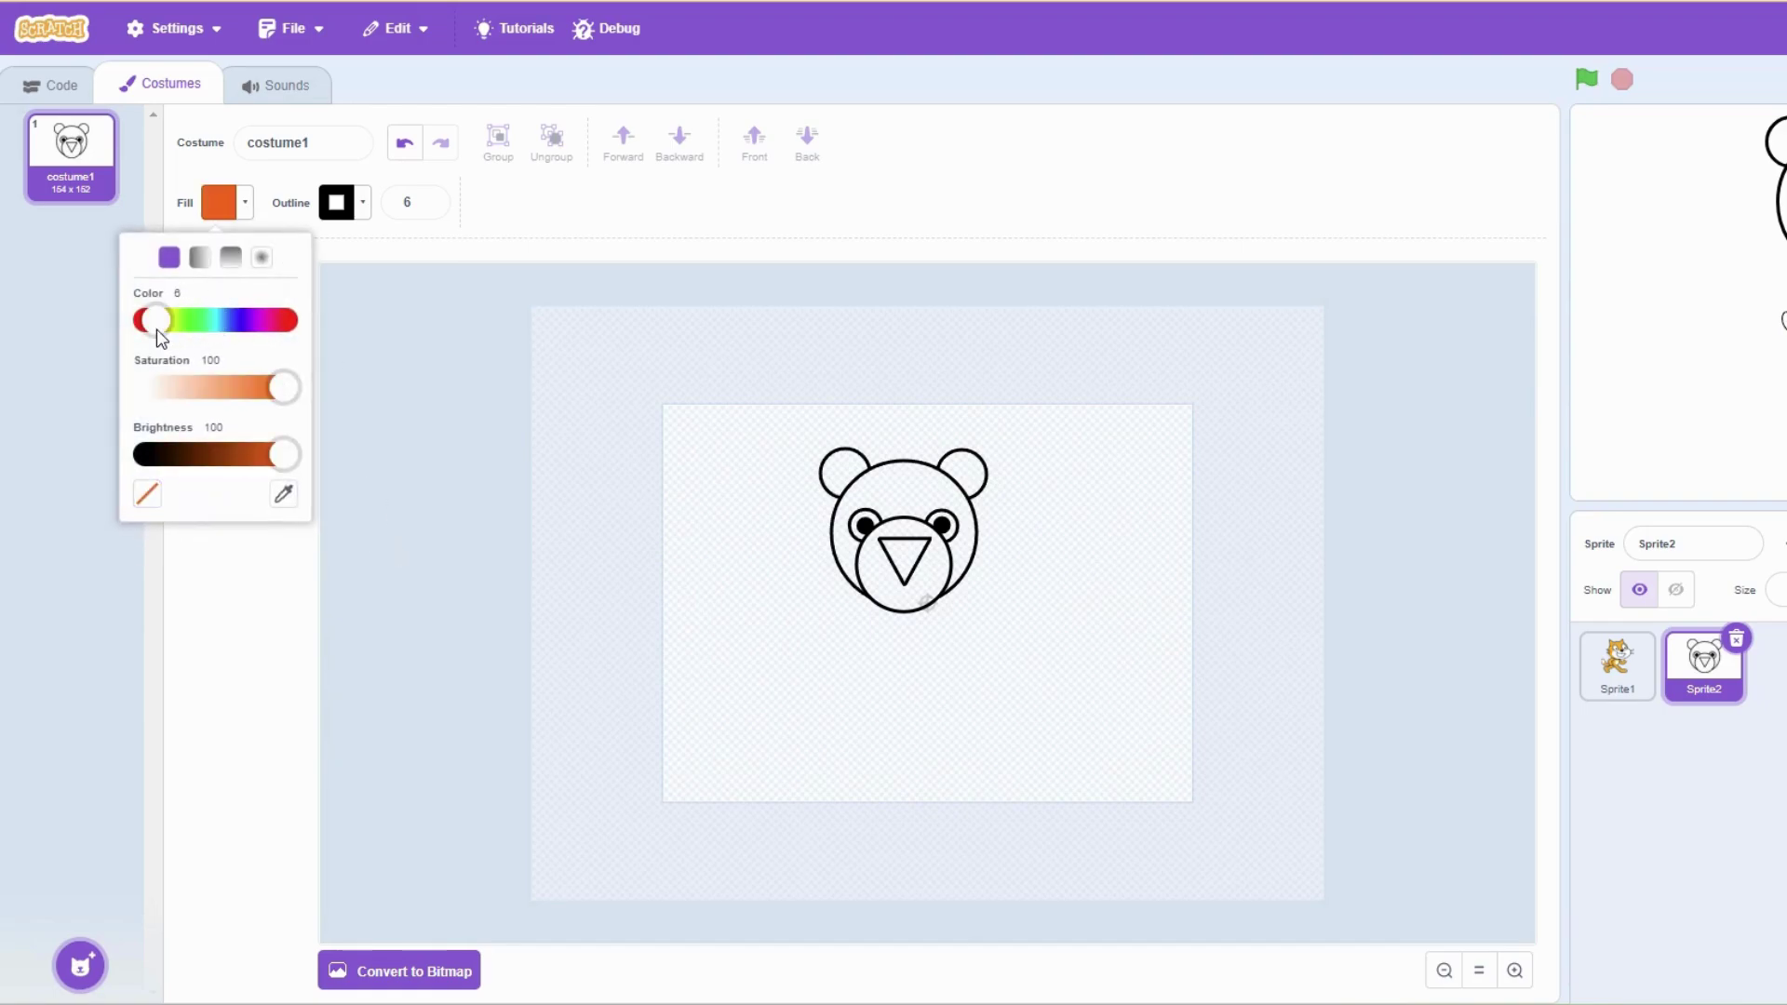
{"action": "left_click_drag", "start_coordinate": [157, 313], "coordinate": [162, 315]}
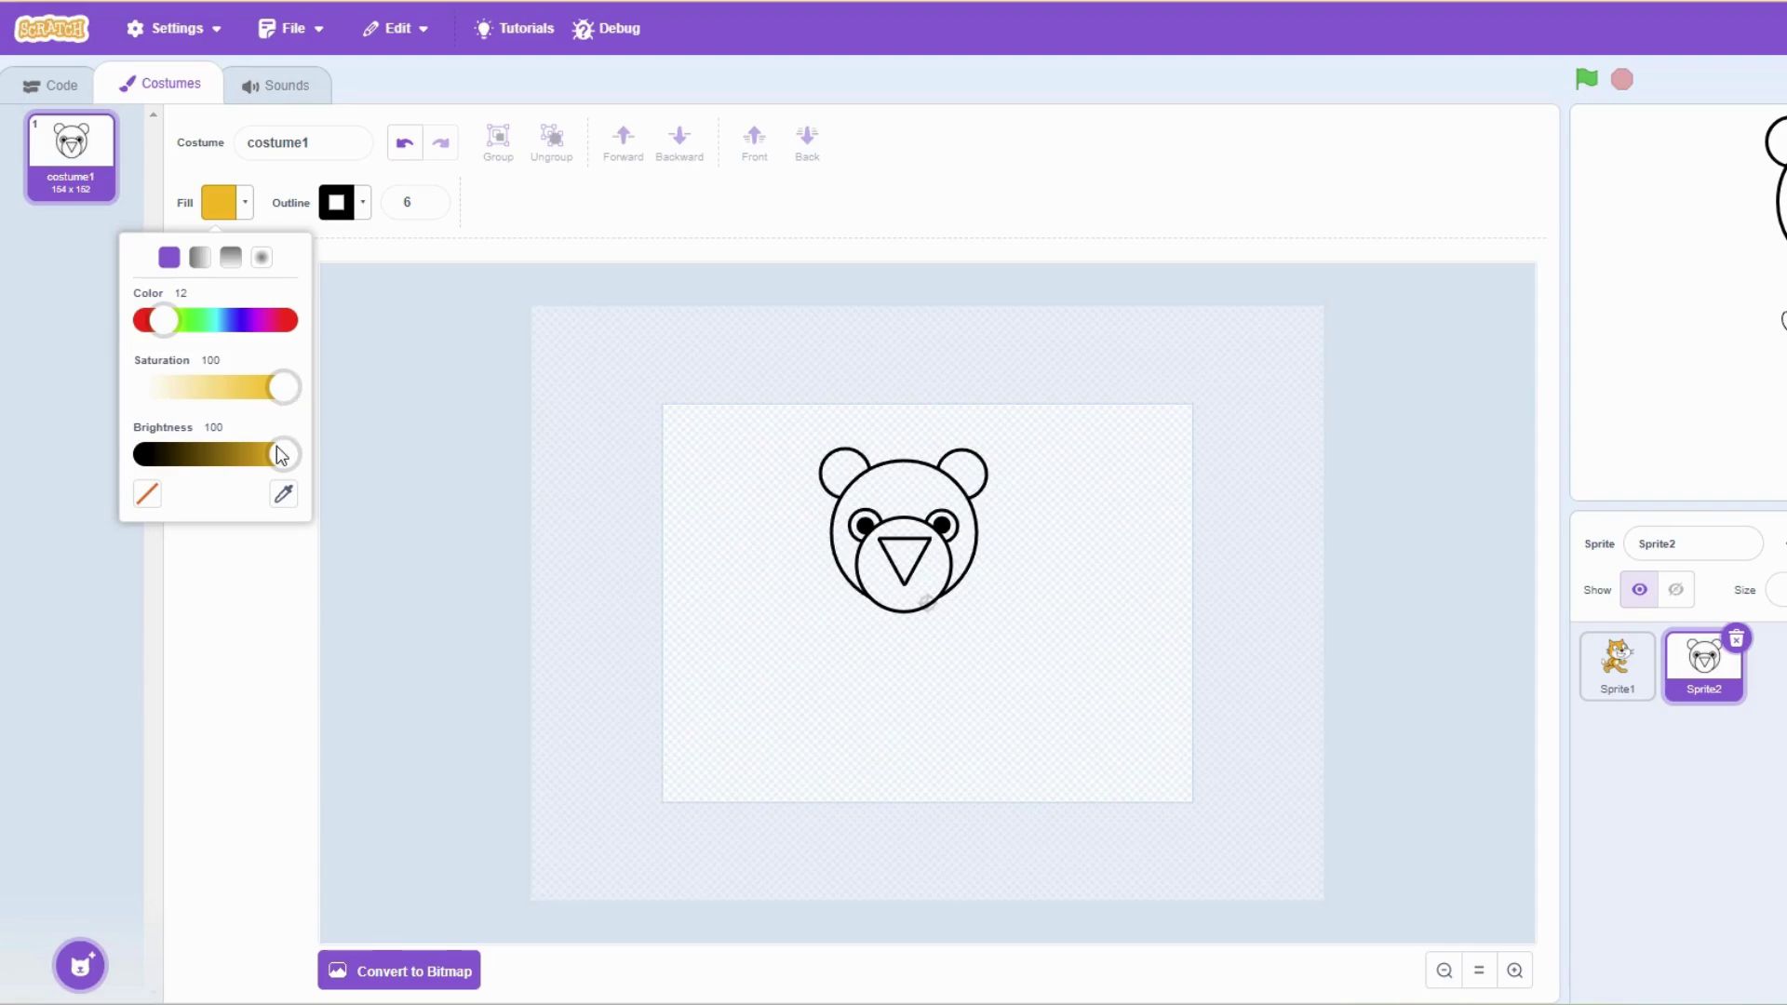
{"action": "left_click_drag", "start_coordinate": [283, 455], "coordinate": [270, 456]}
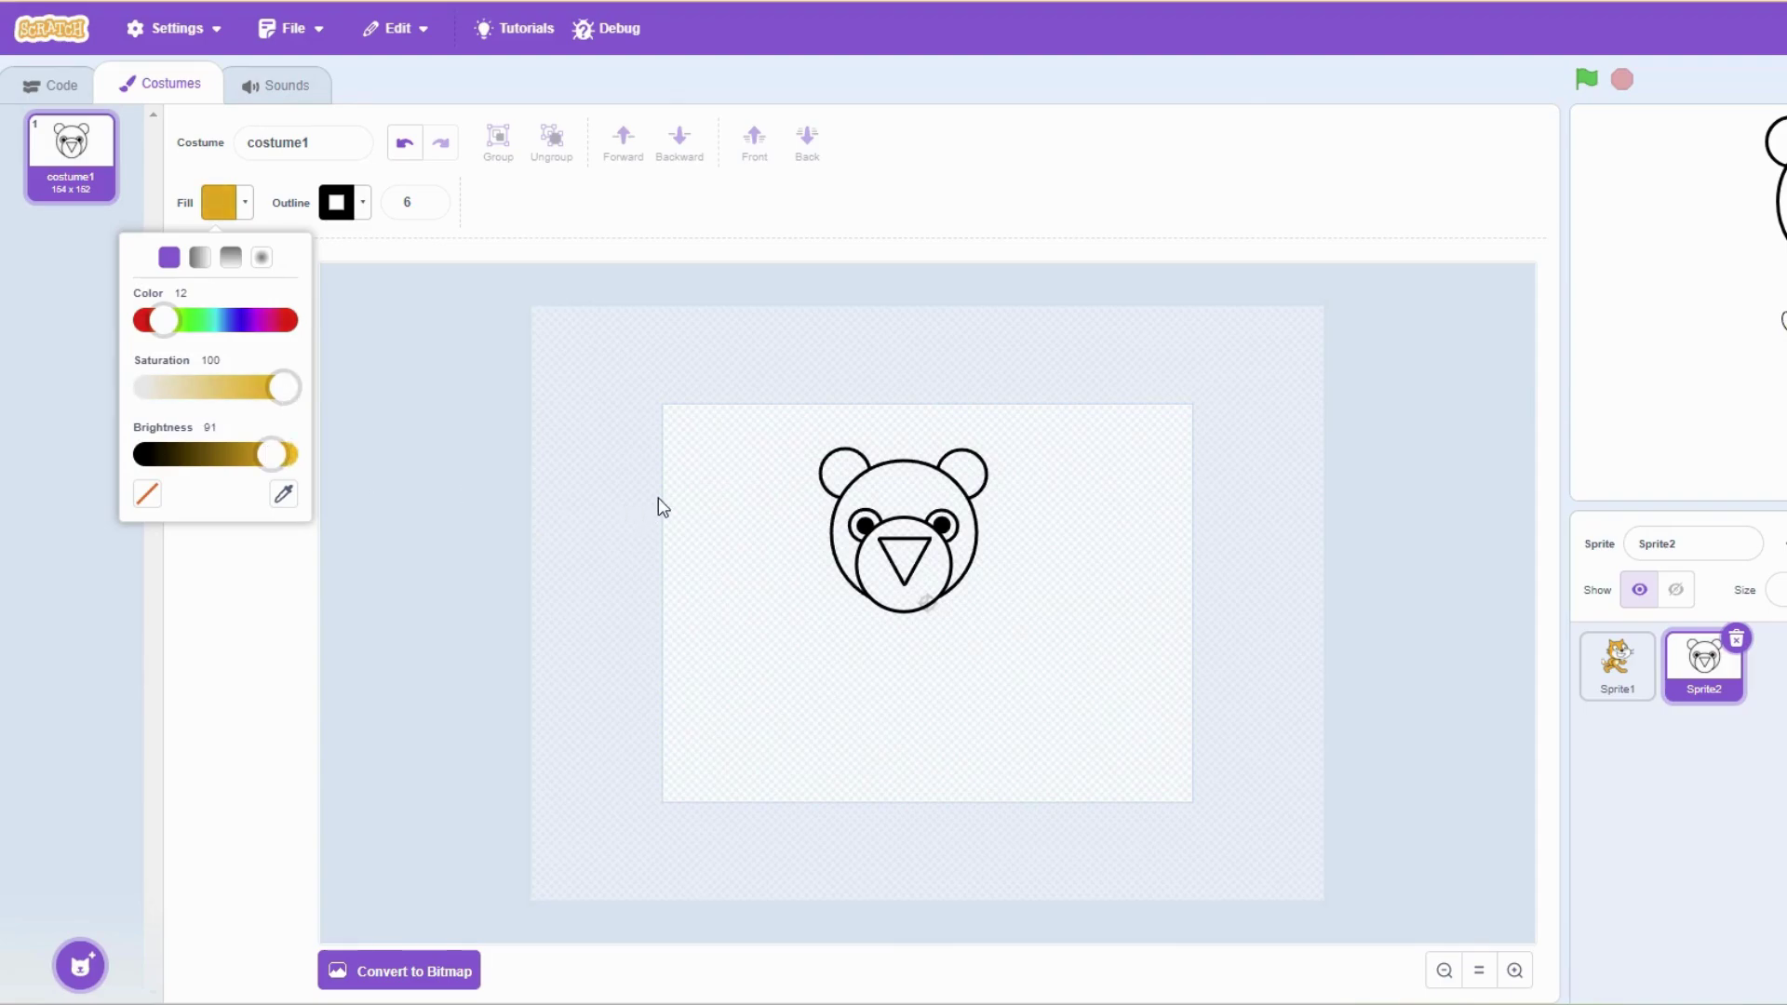
{"action": "left_click", "coordinate": [852, 618]}
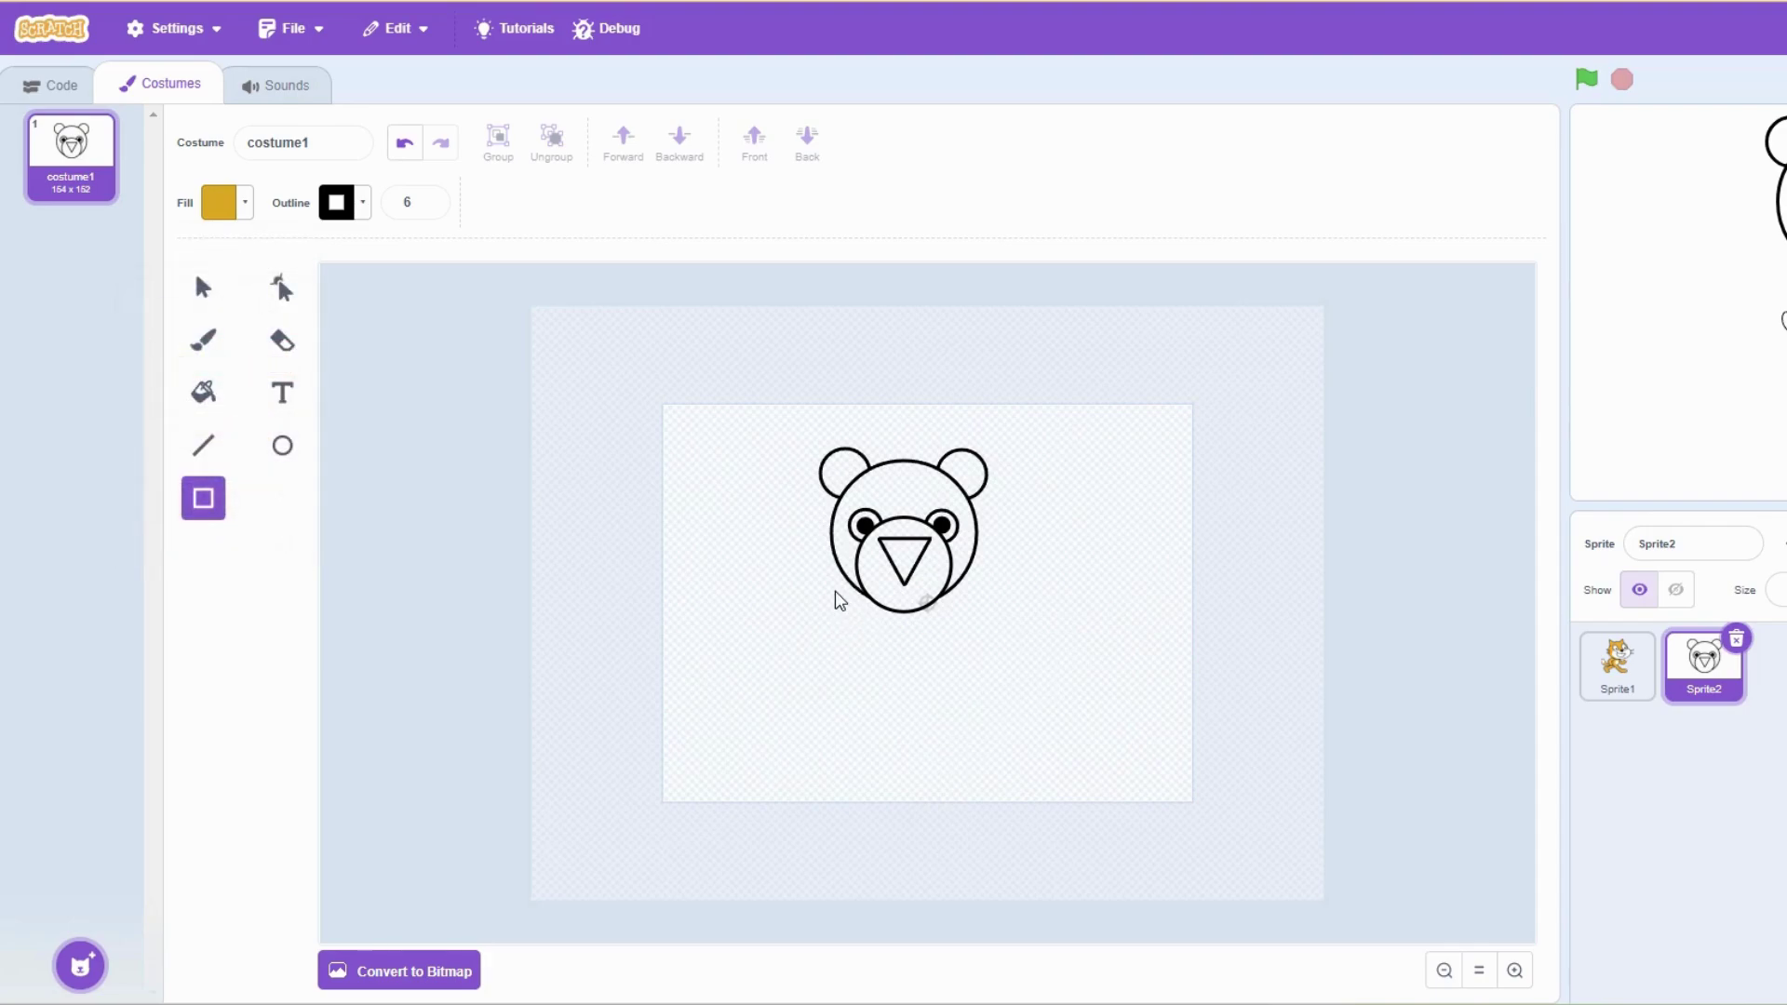
{"action": "left_click_drag", "start_coordinate": [836, 592], "coordinate": [1008, 758]}
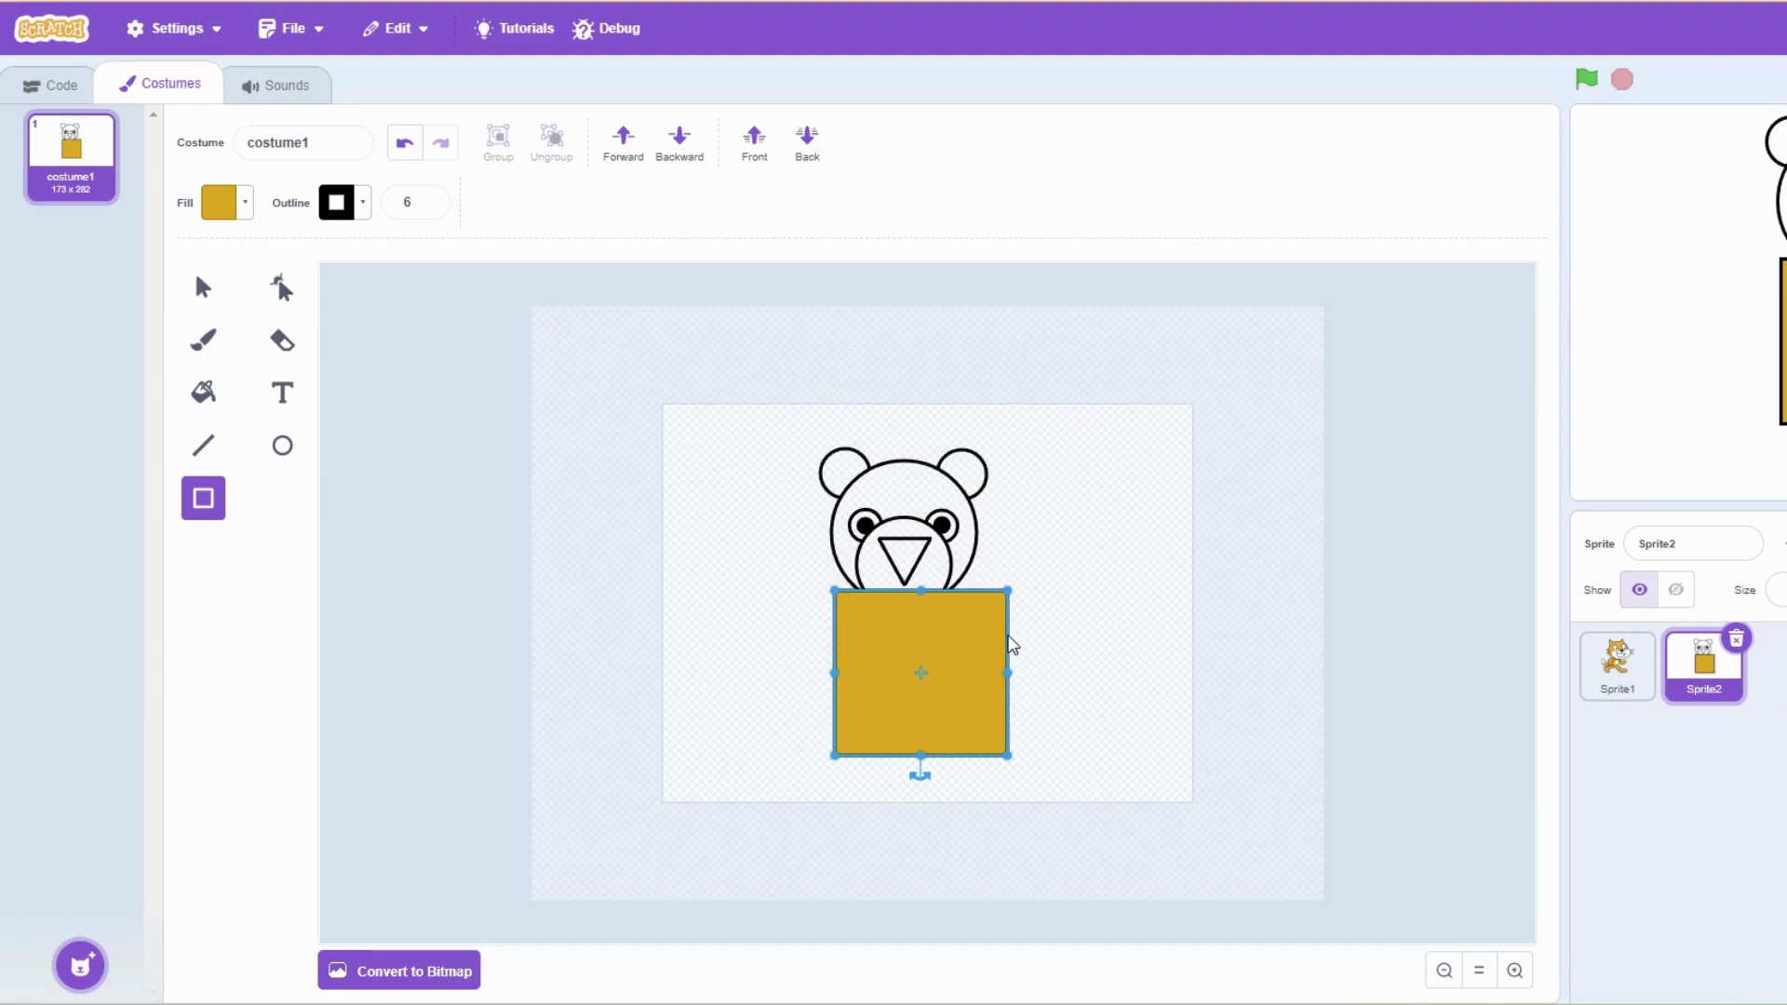
{"action": "left_click_drag", "start_coordinate": [1011, 644], "coordinate": [991, 637]}
{"action": "left_click", "coordinate": [1030, 561]}
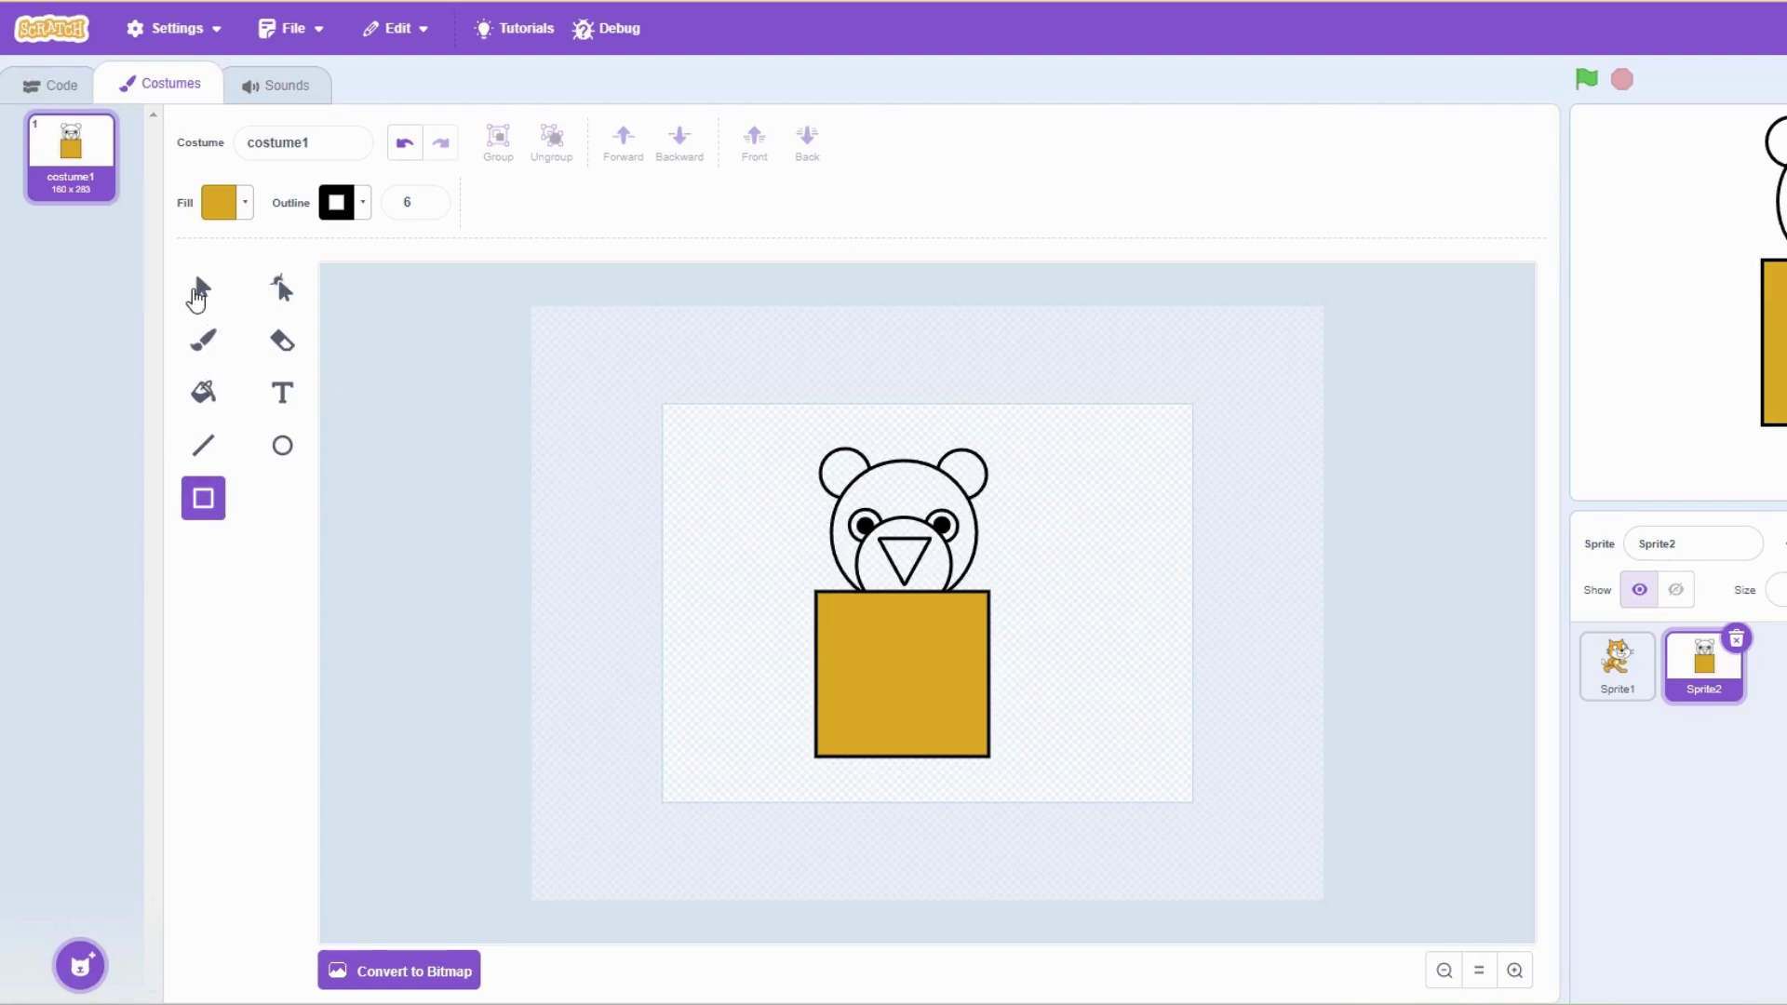
Fill the muzzle circle with a dark orange of color 7, saturation 100 and brightness 86
{"action": "left_click", "coordinate": [203, 287]}
{"action": "left_click", "coordinate": [895, 533]}
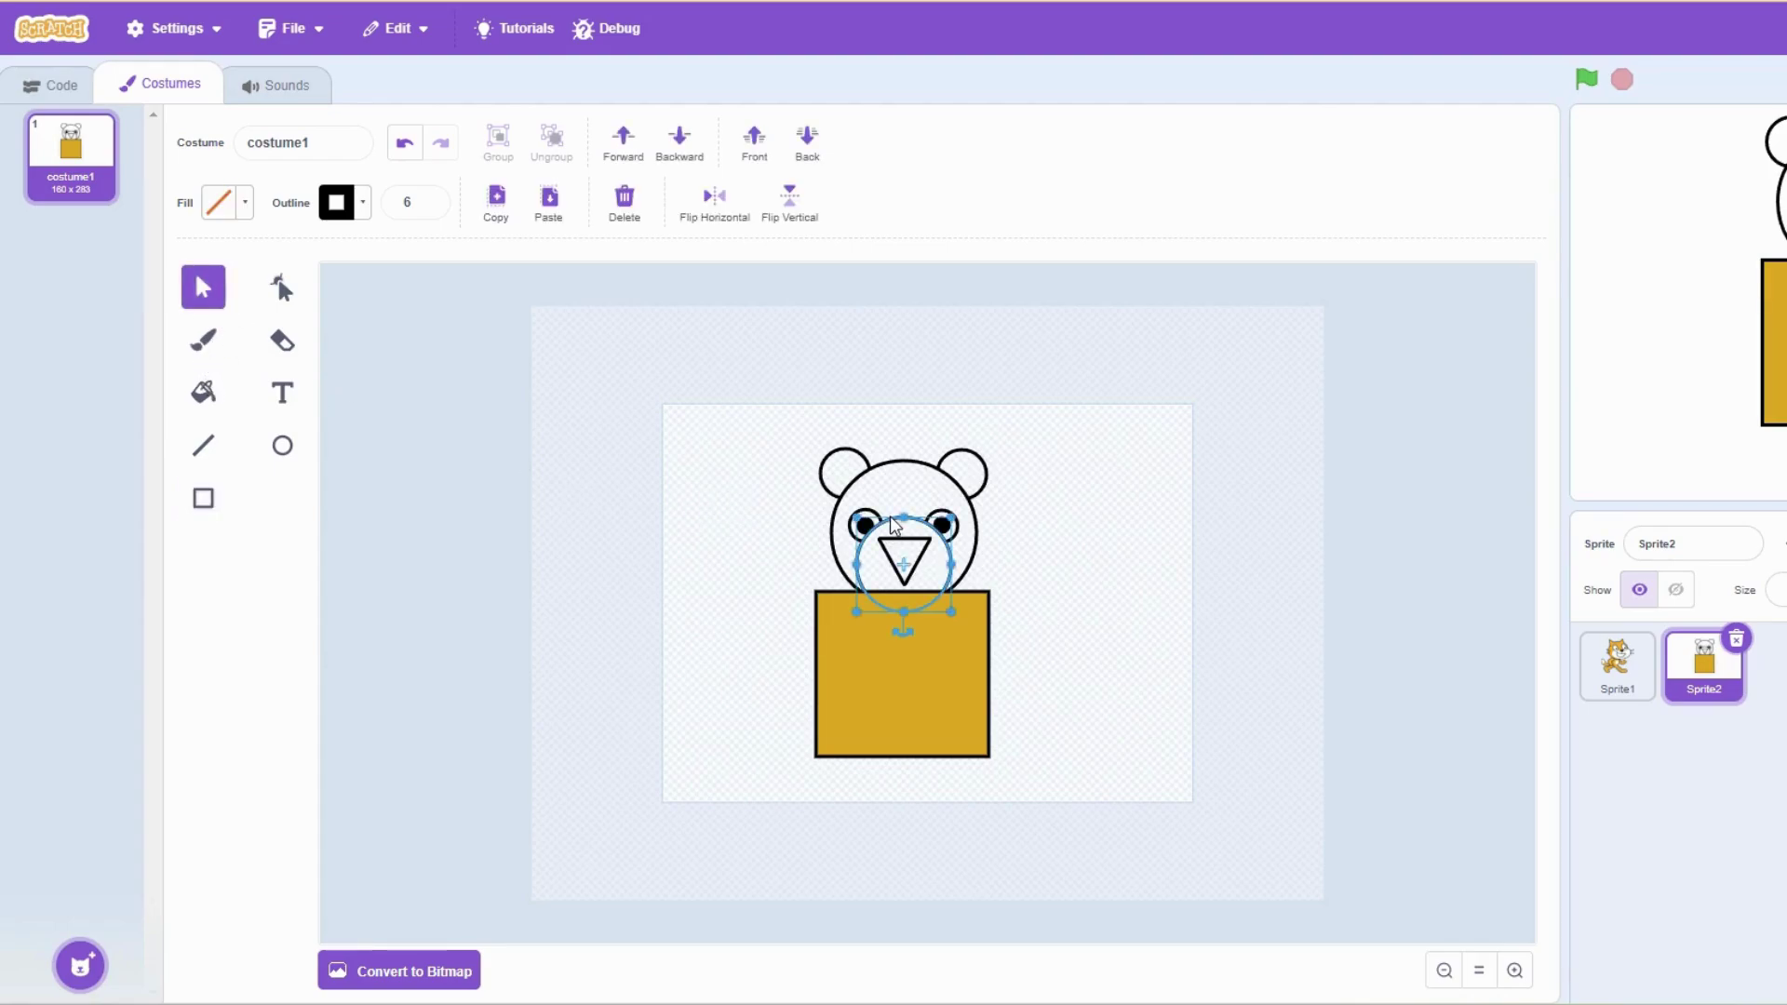
{"action": "left_click", "coordinate": [238, 210]}
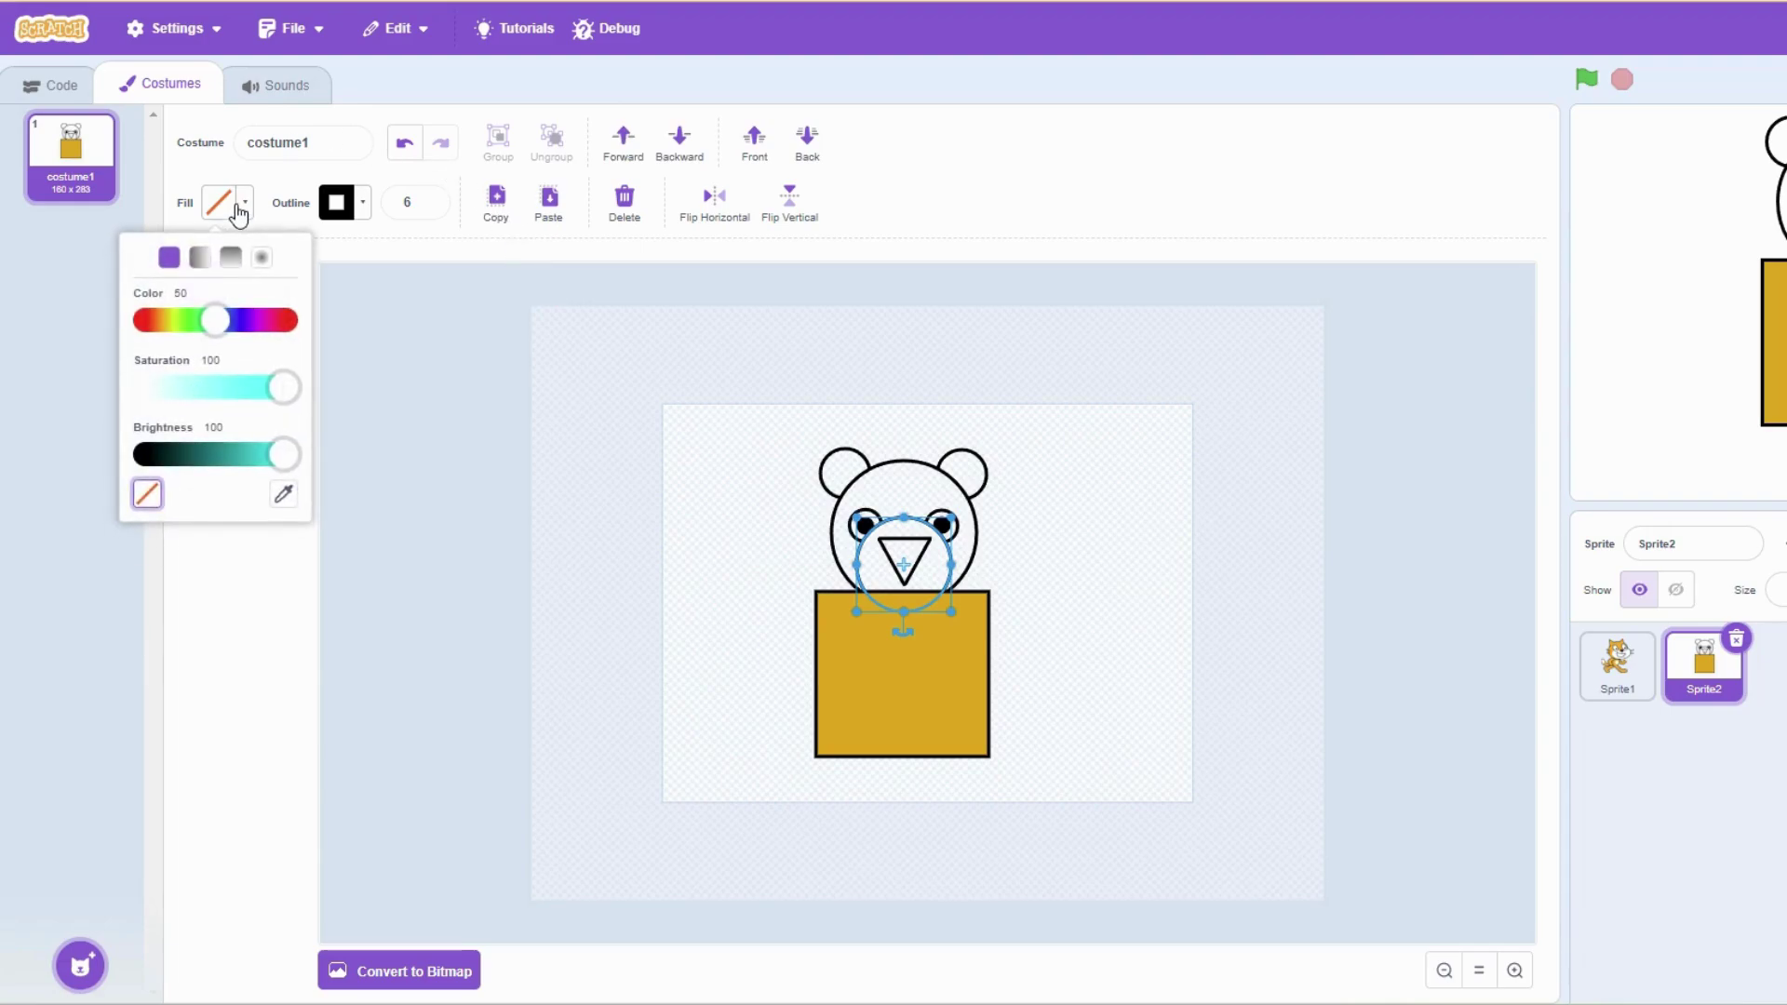
{"action": "left_click", "coordinate": [158, 326]}
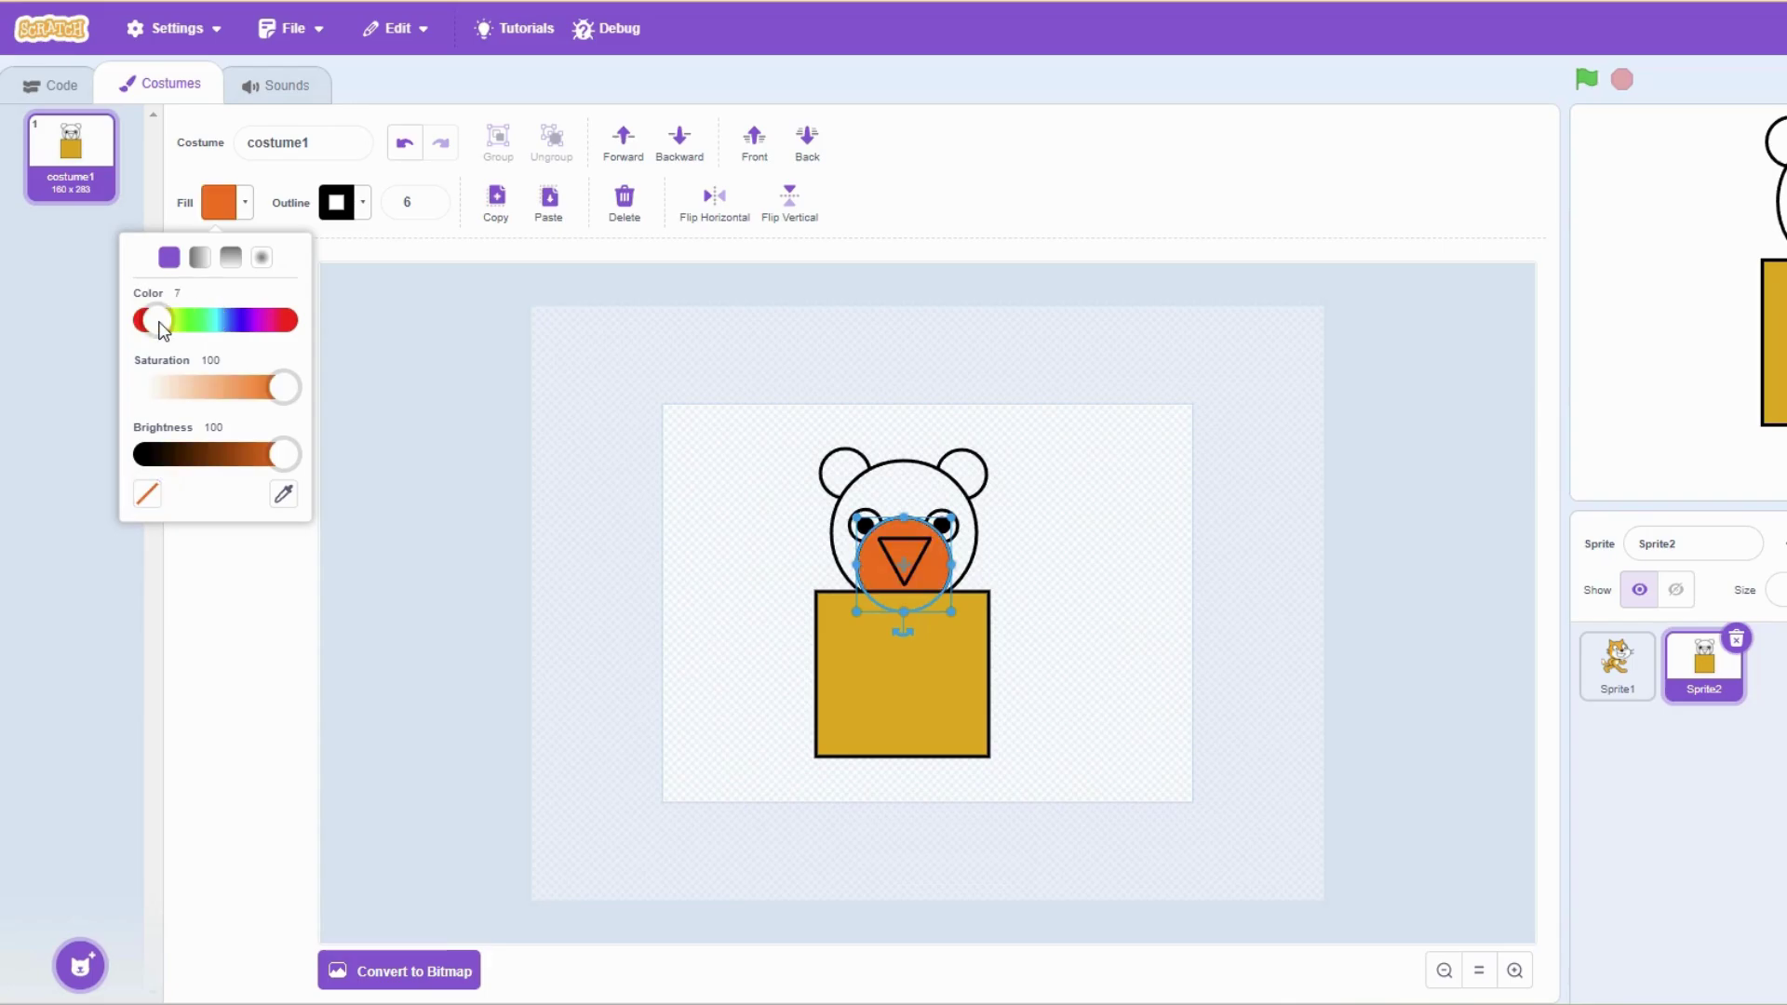
{"action": "left_click_drag", "start_coordinate": [288, 459], "coordinate": [268, 458]}
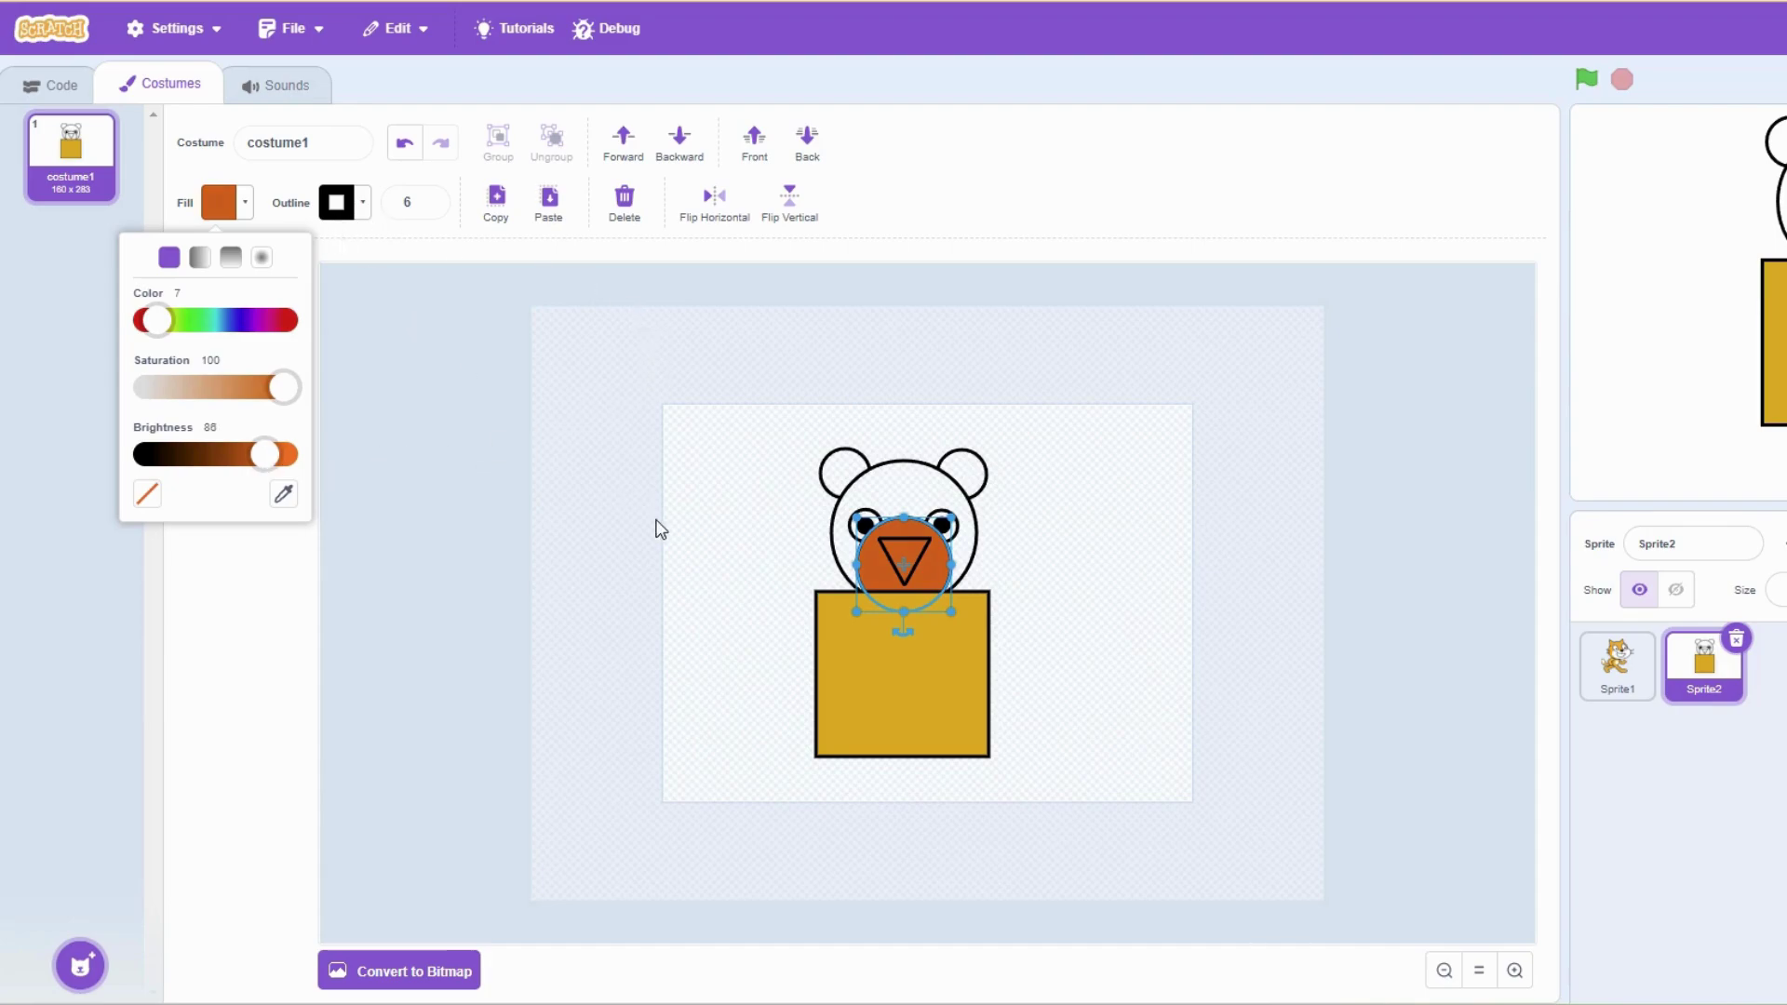
Send the golden body rectangle to the very back so the muzzle overlaps it
{"action": "left_click", "coordinate": [856, 633]}
{"action": "left_click", "coordinate": [806, 159]}
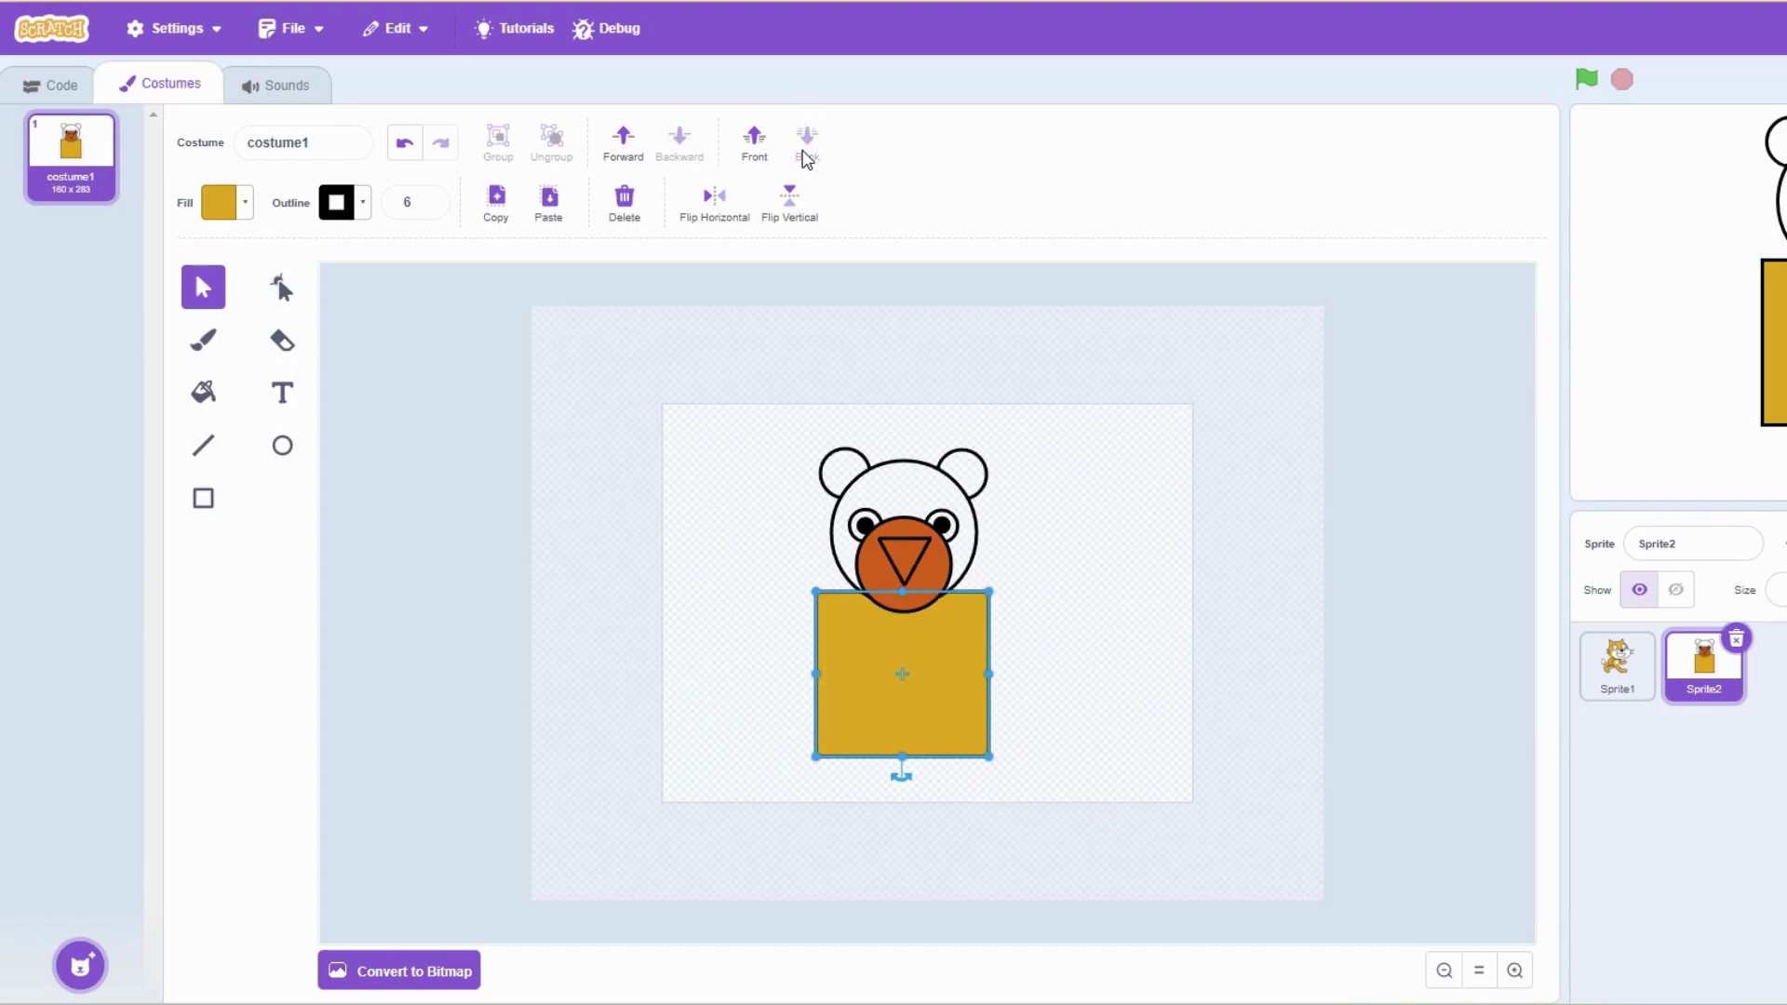
{"action": "left_click", "coordinate": [1097, 607]}
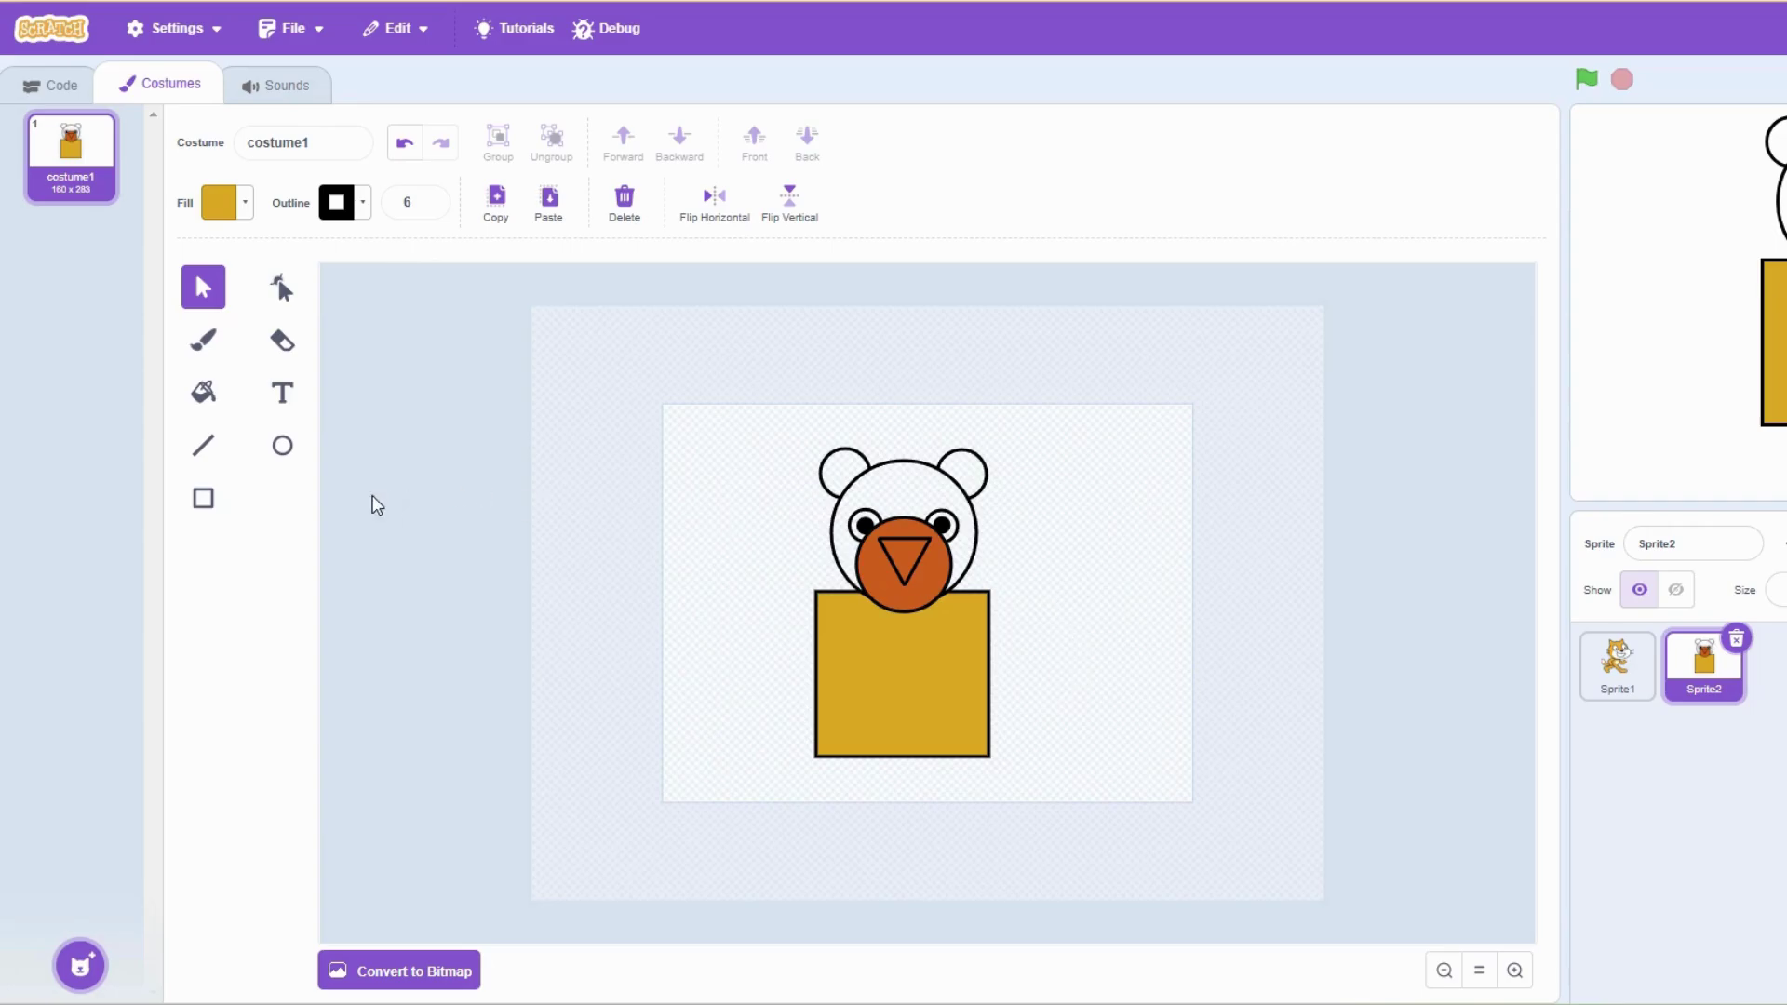
Draw a small oval arm over the body's upper-left corner, using the fill color sampled from the muzzle
{"action": "left_click", "coordinate": [280, 447]}
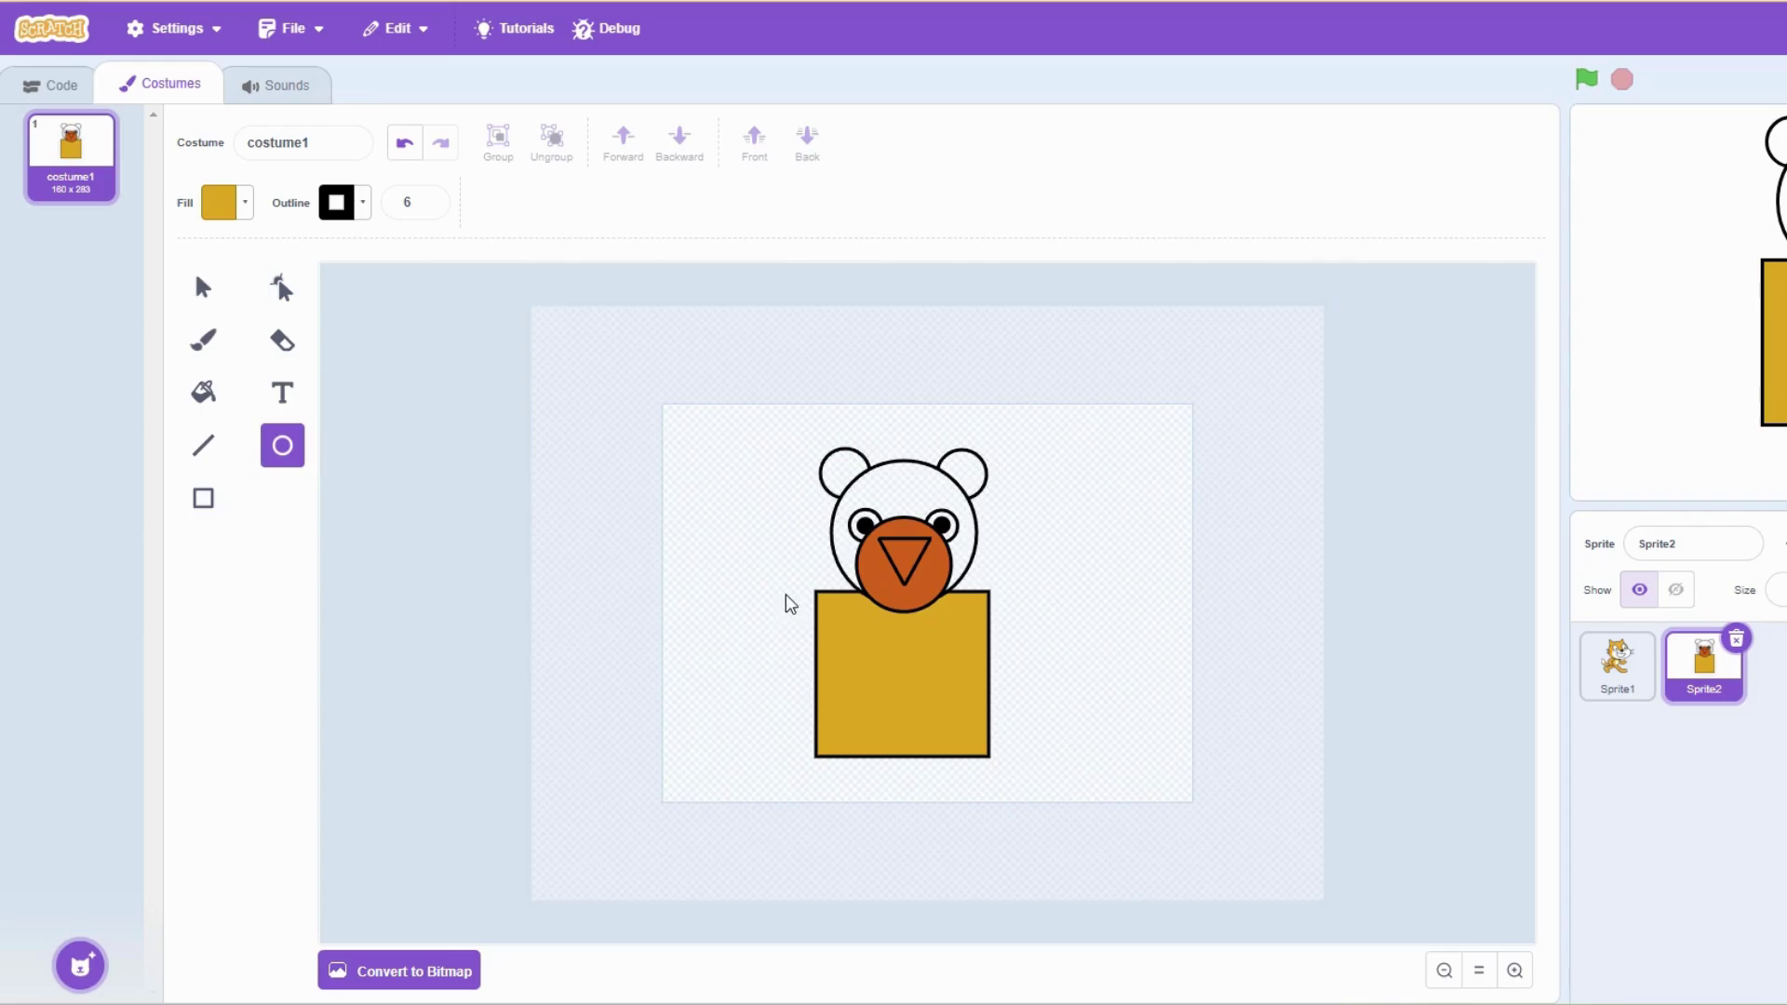
{"action": "left_click", "coordinate": [246, 206]}
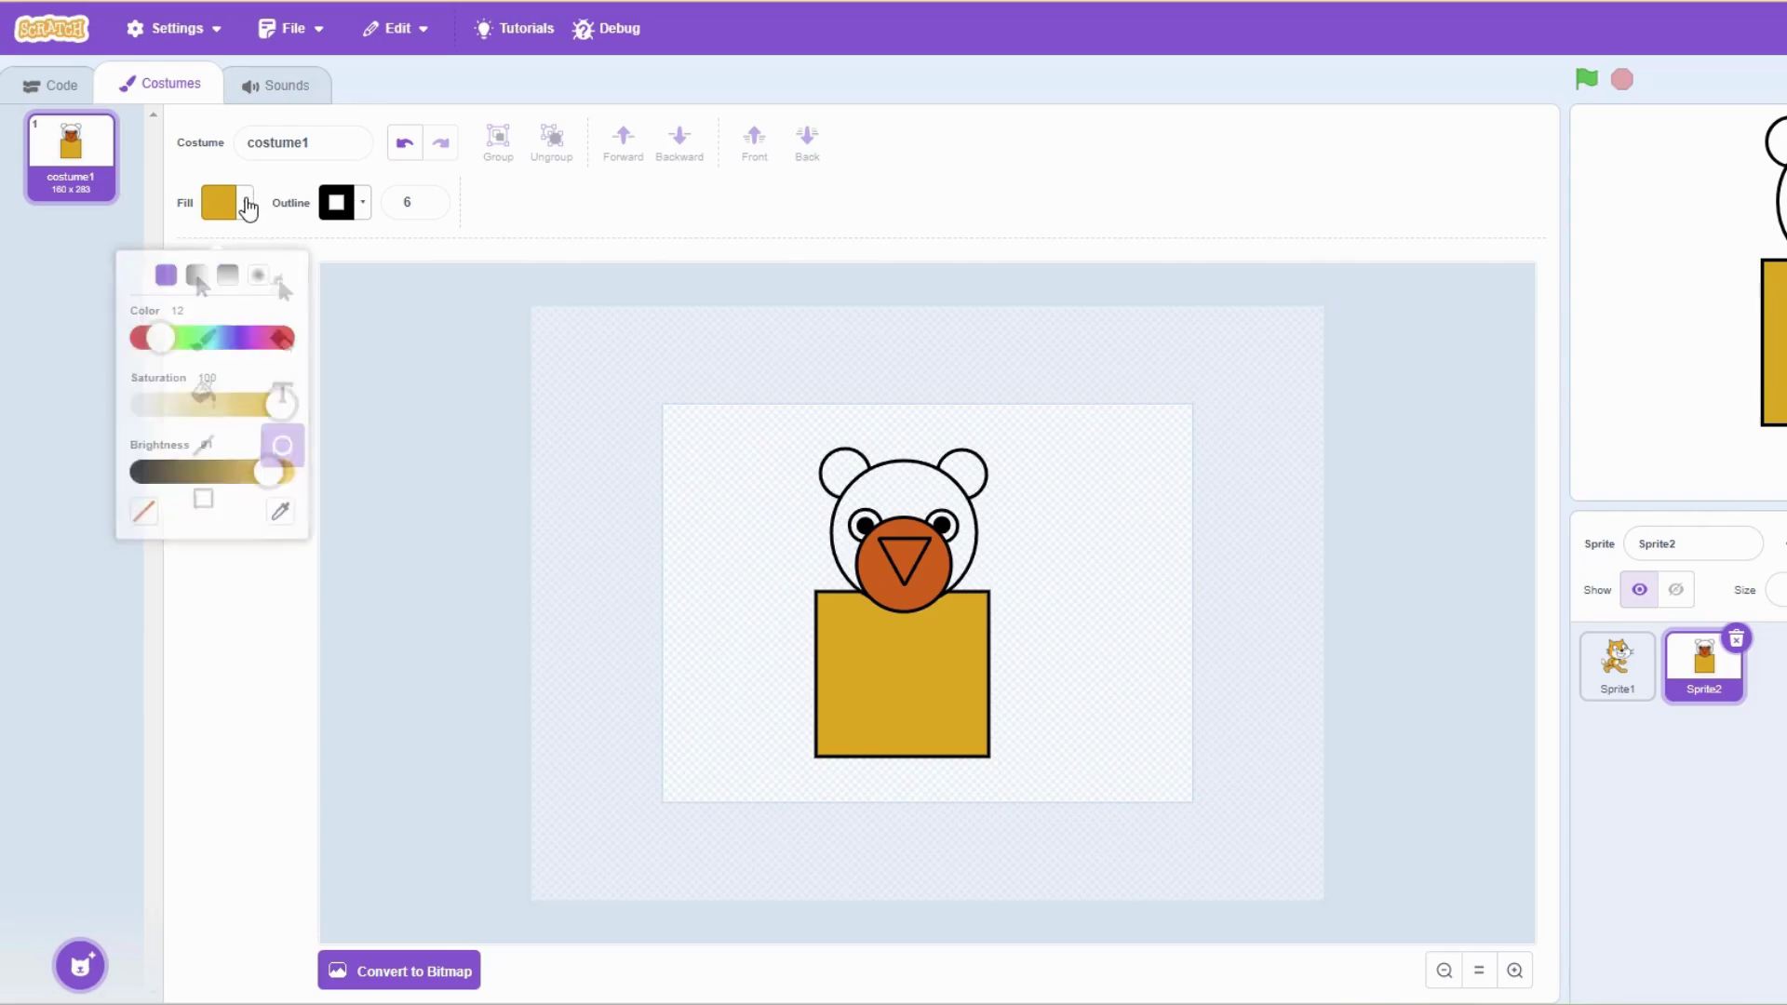
{"action": "left_click", "coordinate": [285, 495]}
{"action": "left_click", "coordinate": [874, 564]}
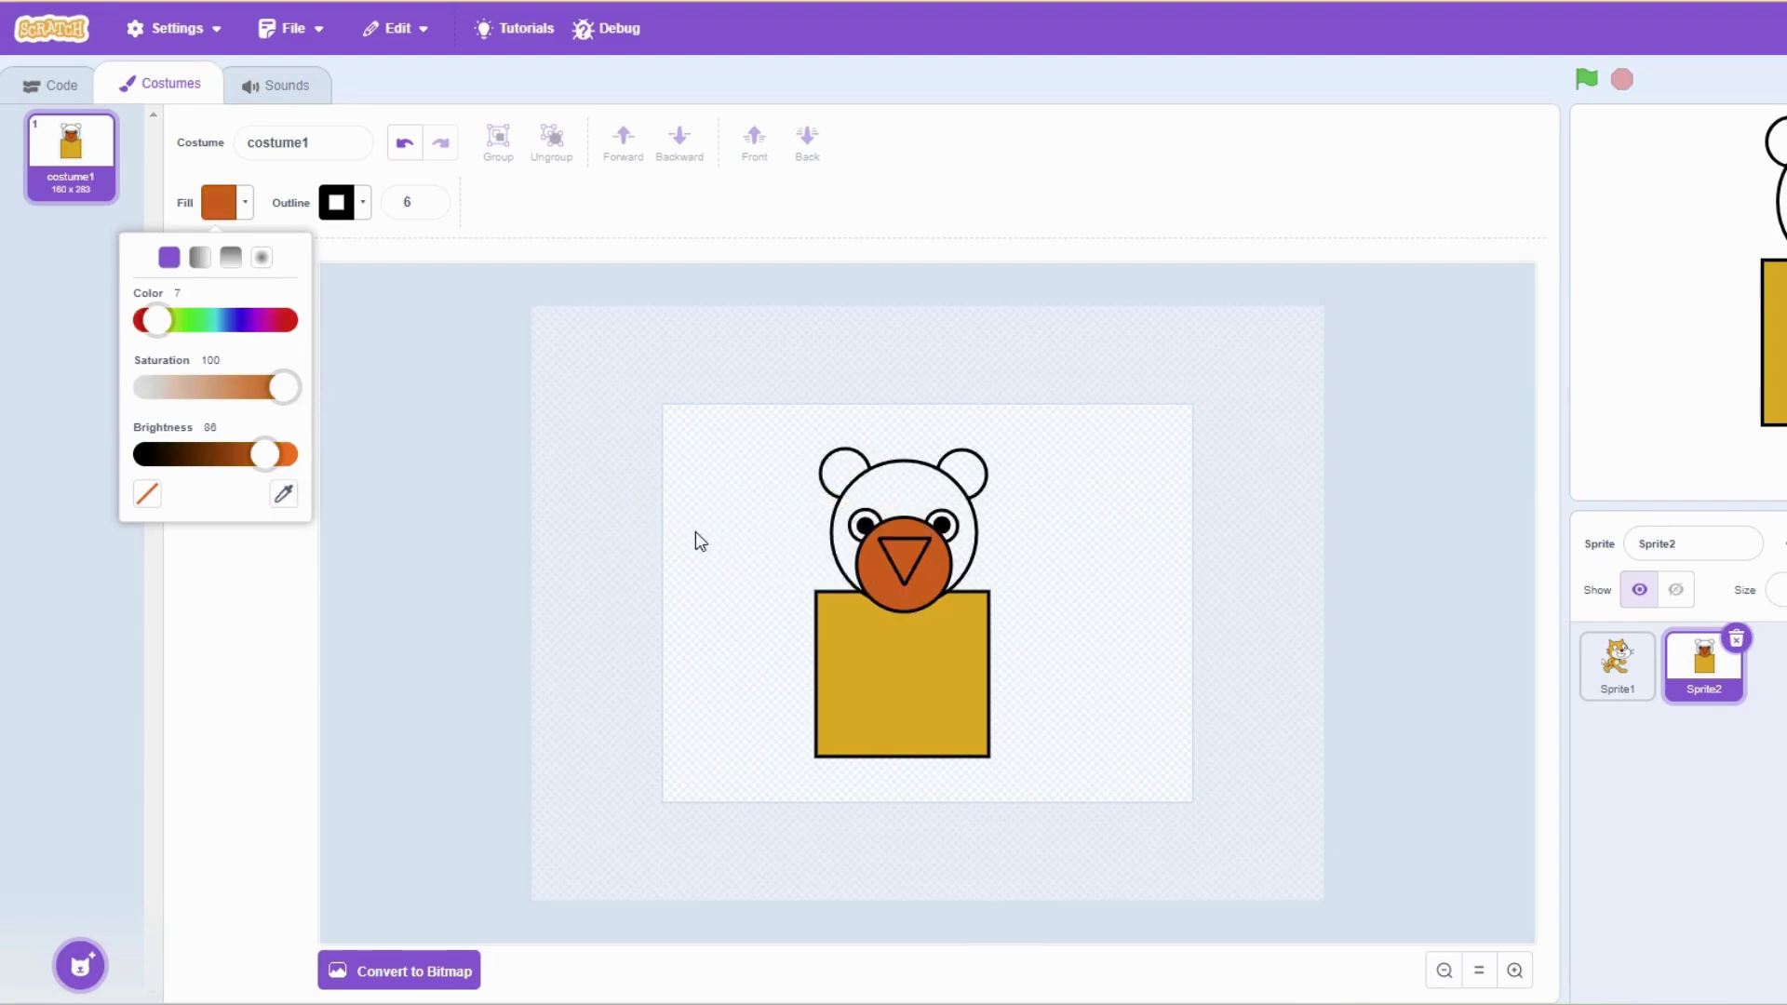
{"action": "mouse_move", "coordinate": [777, 573]}
{"action": "left_mouse_down"}
{"action": "mouse_move", "coordinate": [797, 631]}
{"action": "mouse_move", "coordinate": [844, 653]}
{"action": "mouse_move", "coordinate": [826, 659]}
{"action": "left_mouse_up"}
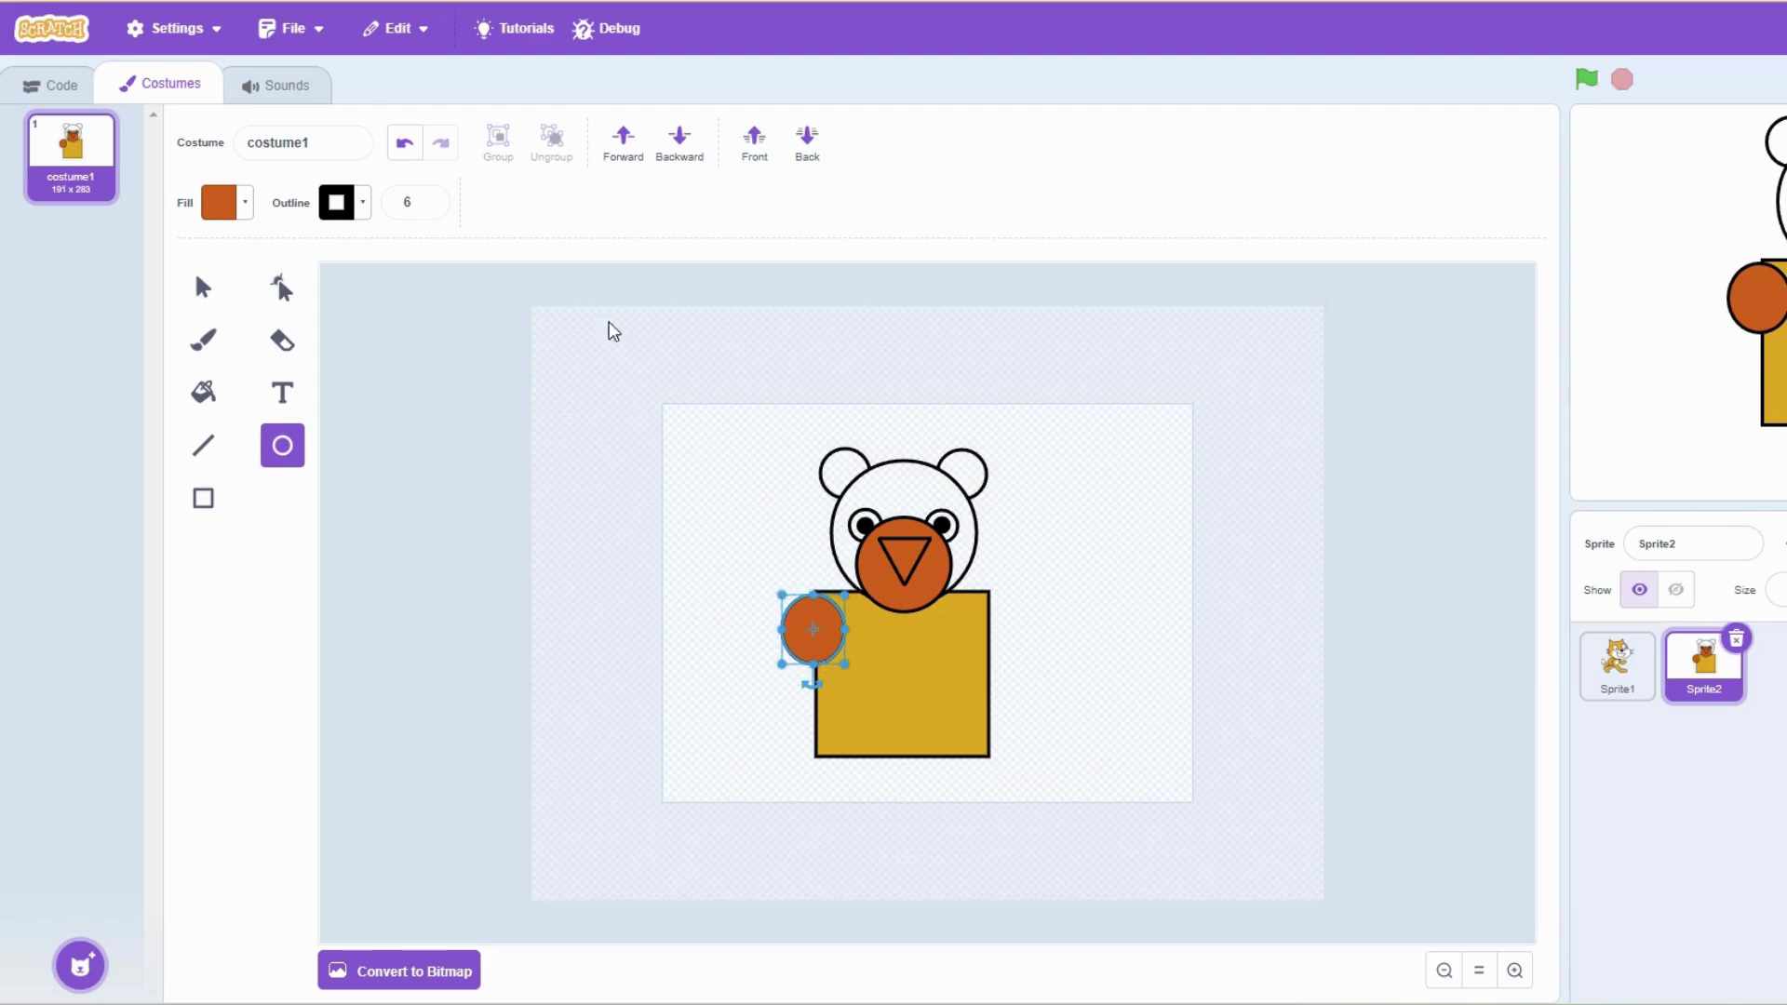
Copy the oval arm to the body's upper-right corner and place another copy, enlarged into a taller foot, at the lower-left corner
{"action": "left_click", "coordinate": [215, 291]}
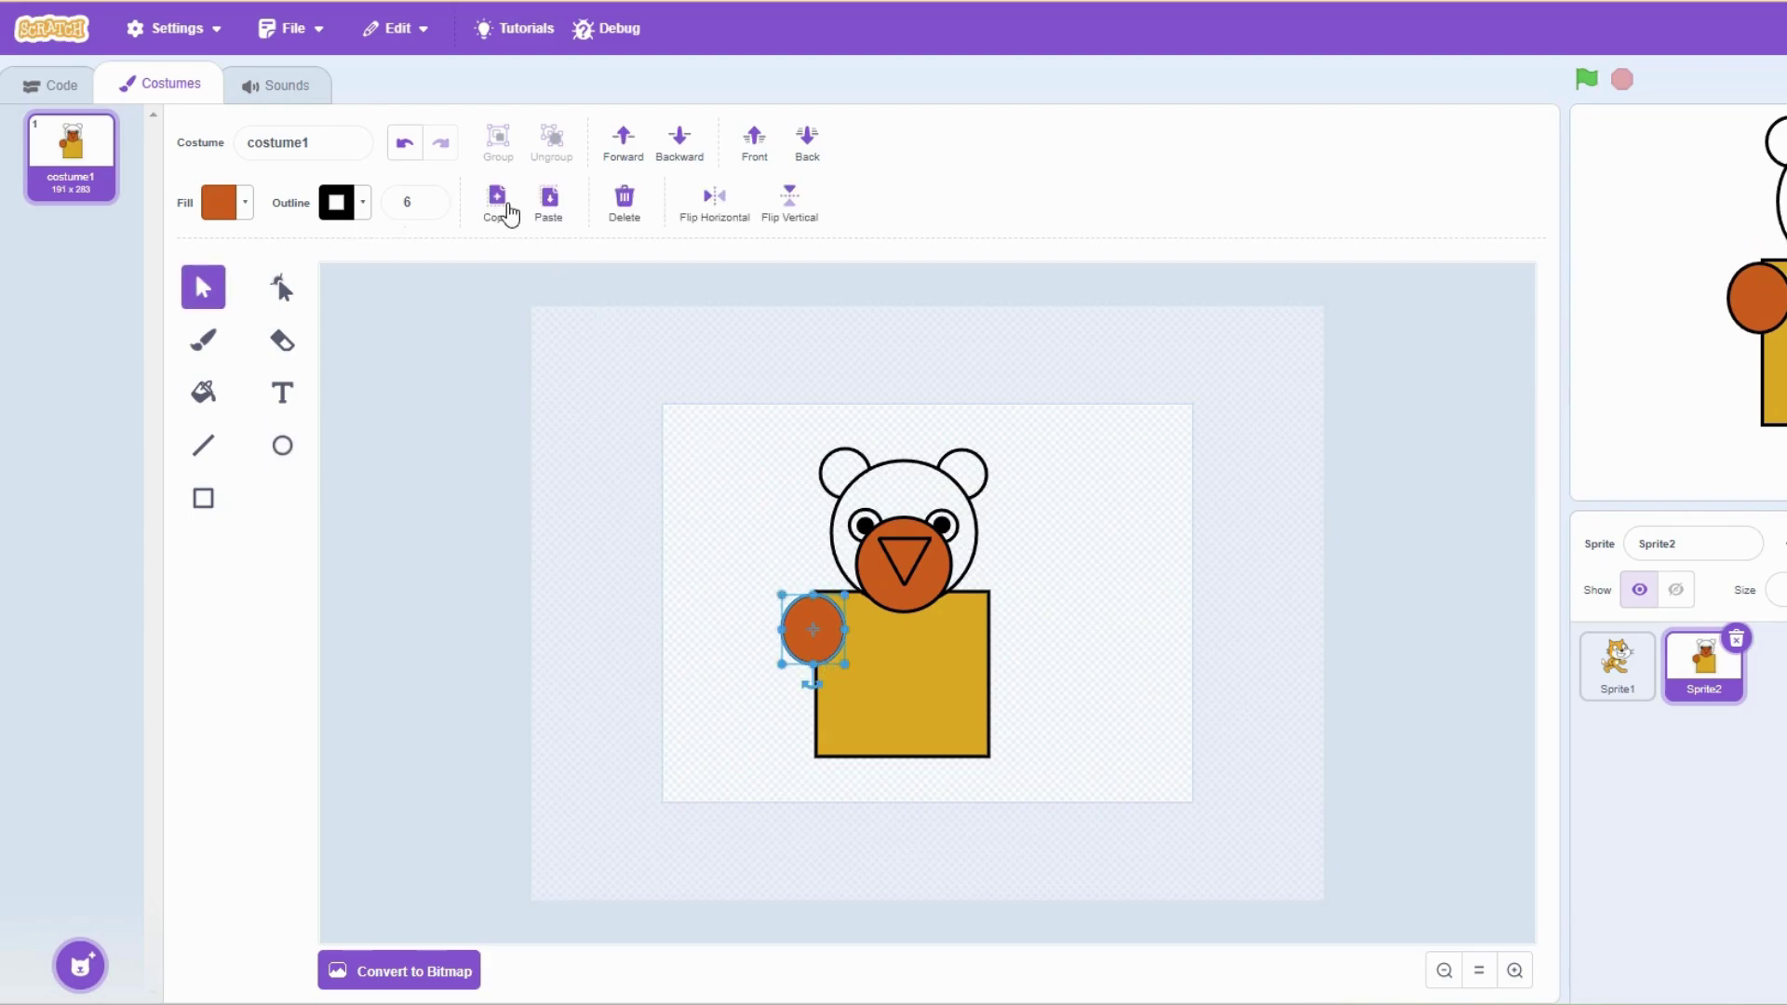
{"action": "left_click", "coordinate": [553, 214]}
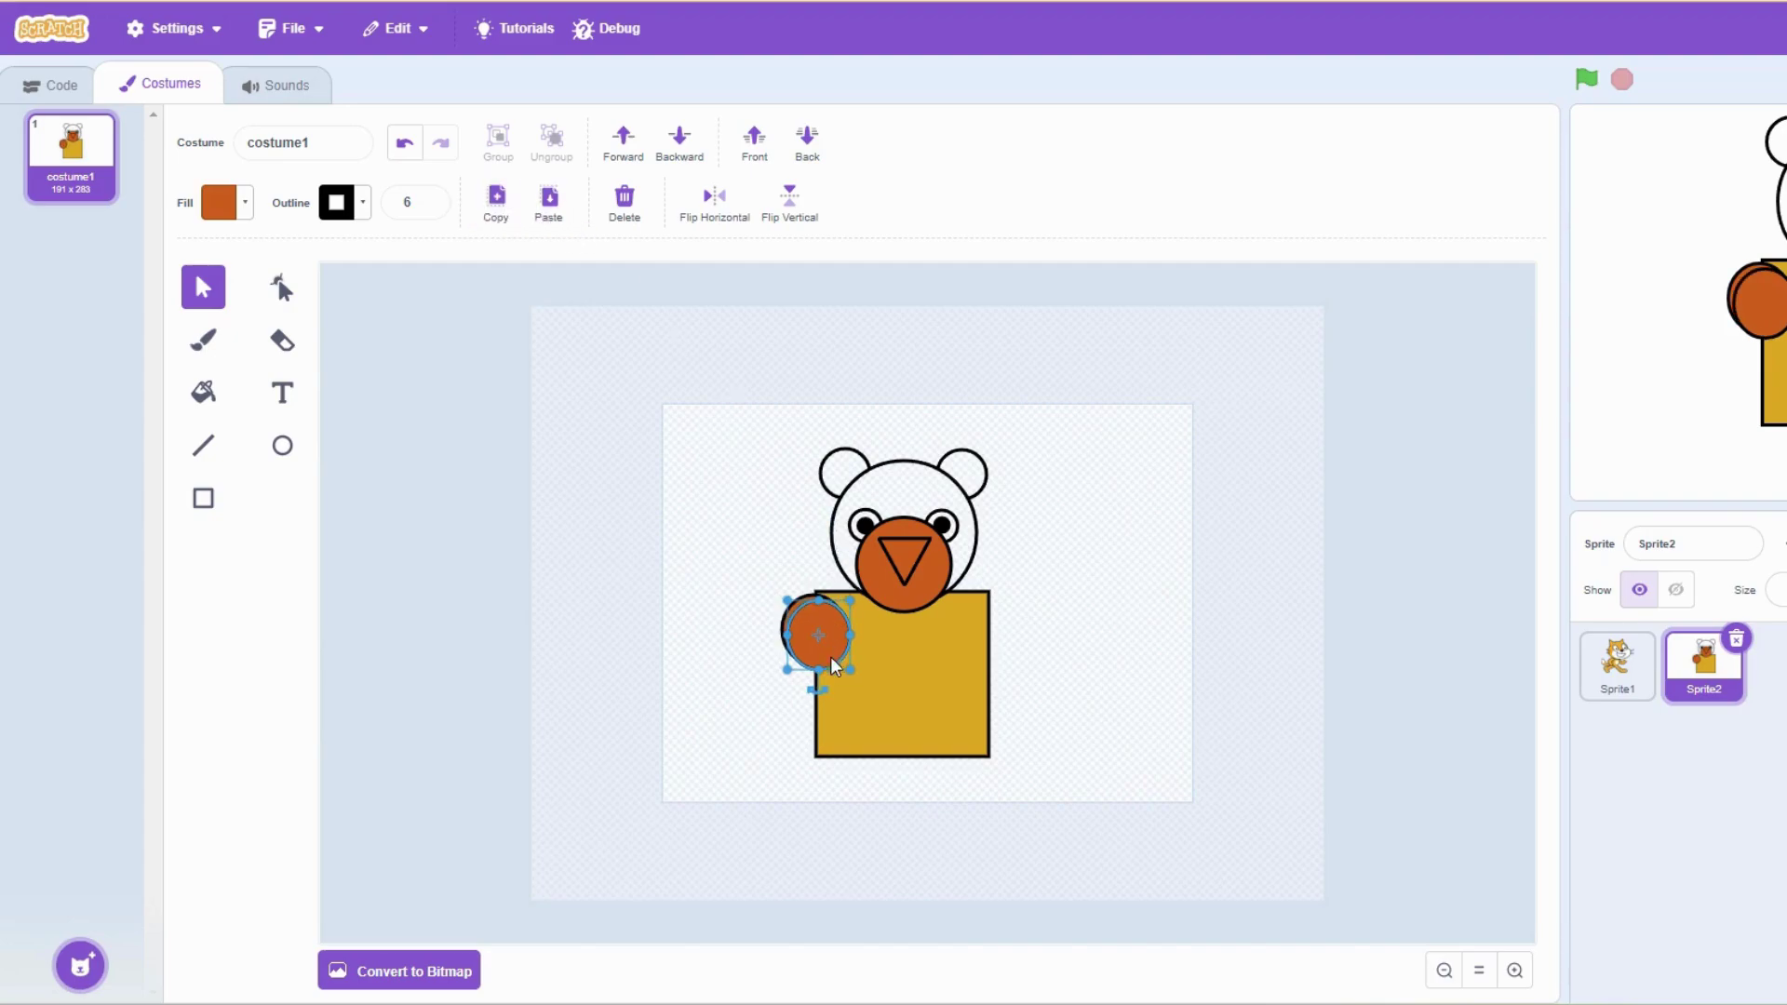
{"action": "left_click_drag", "start_coordinate": [830, 667], "coordinate": [996, 662]}
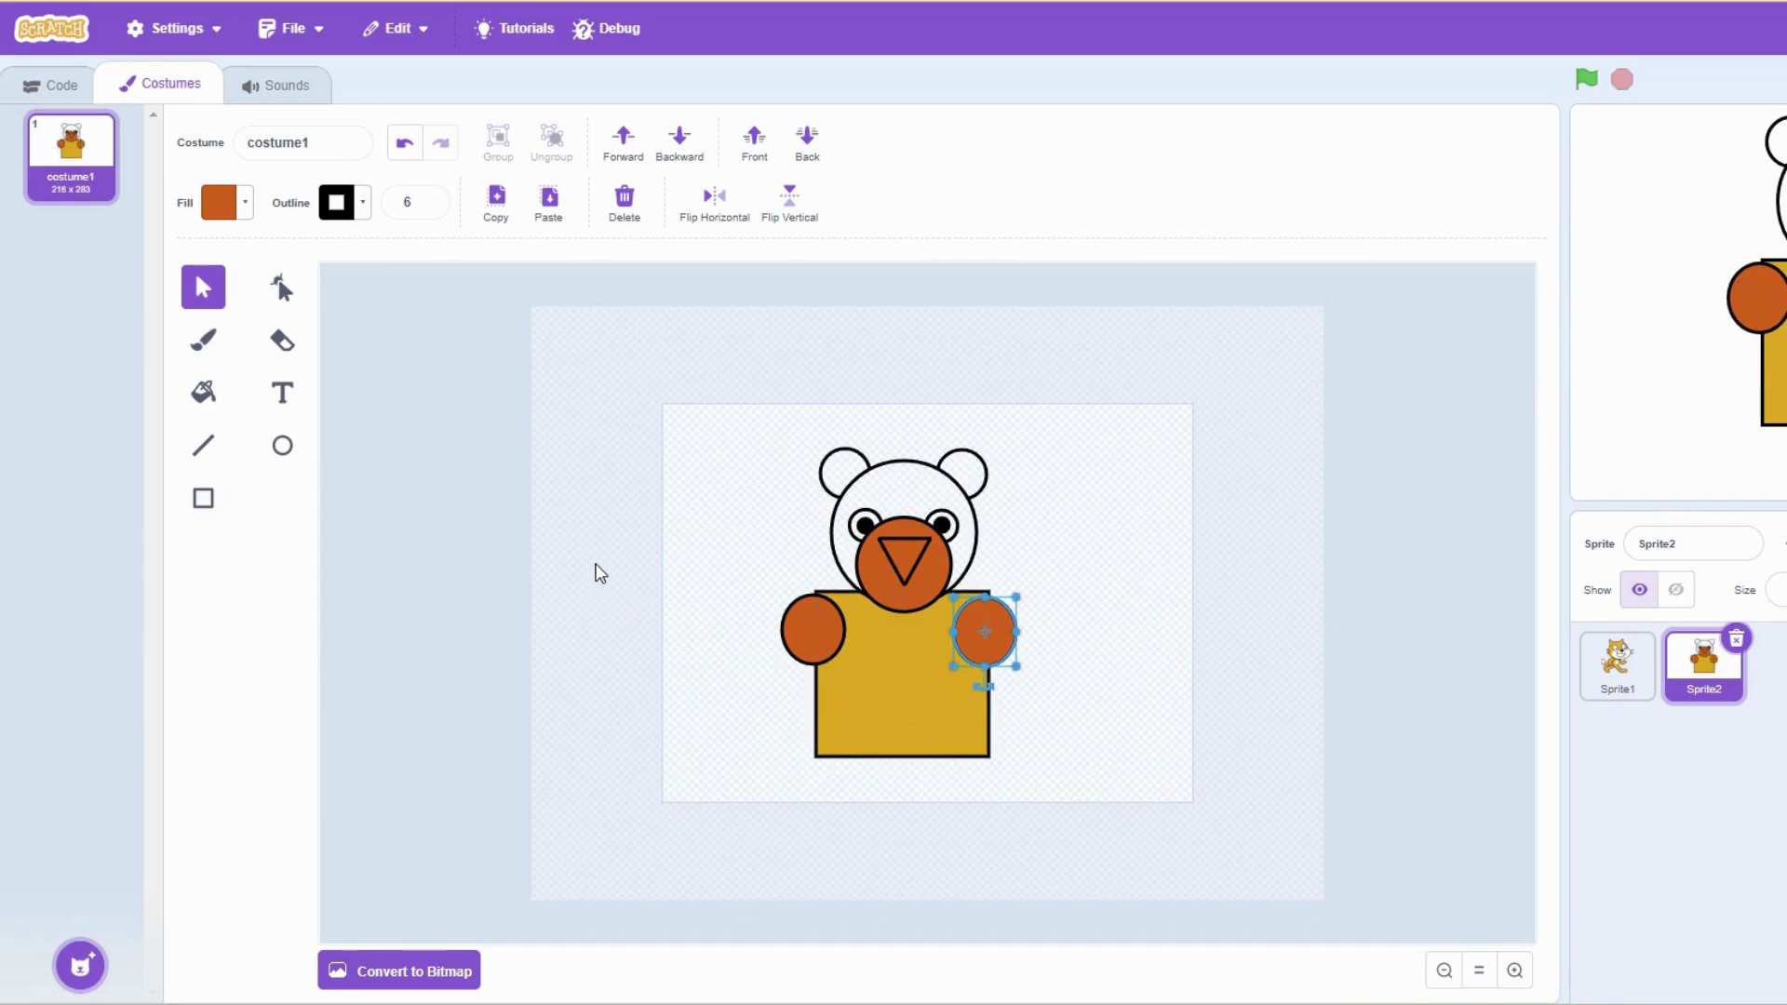
{"action": "left_click", "coordinate": [548, 207]}
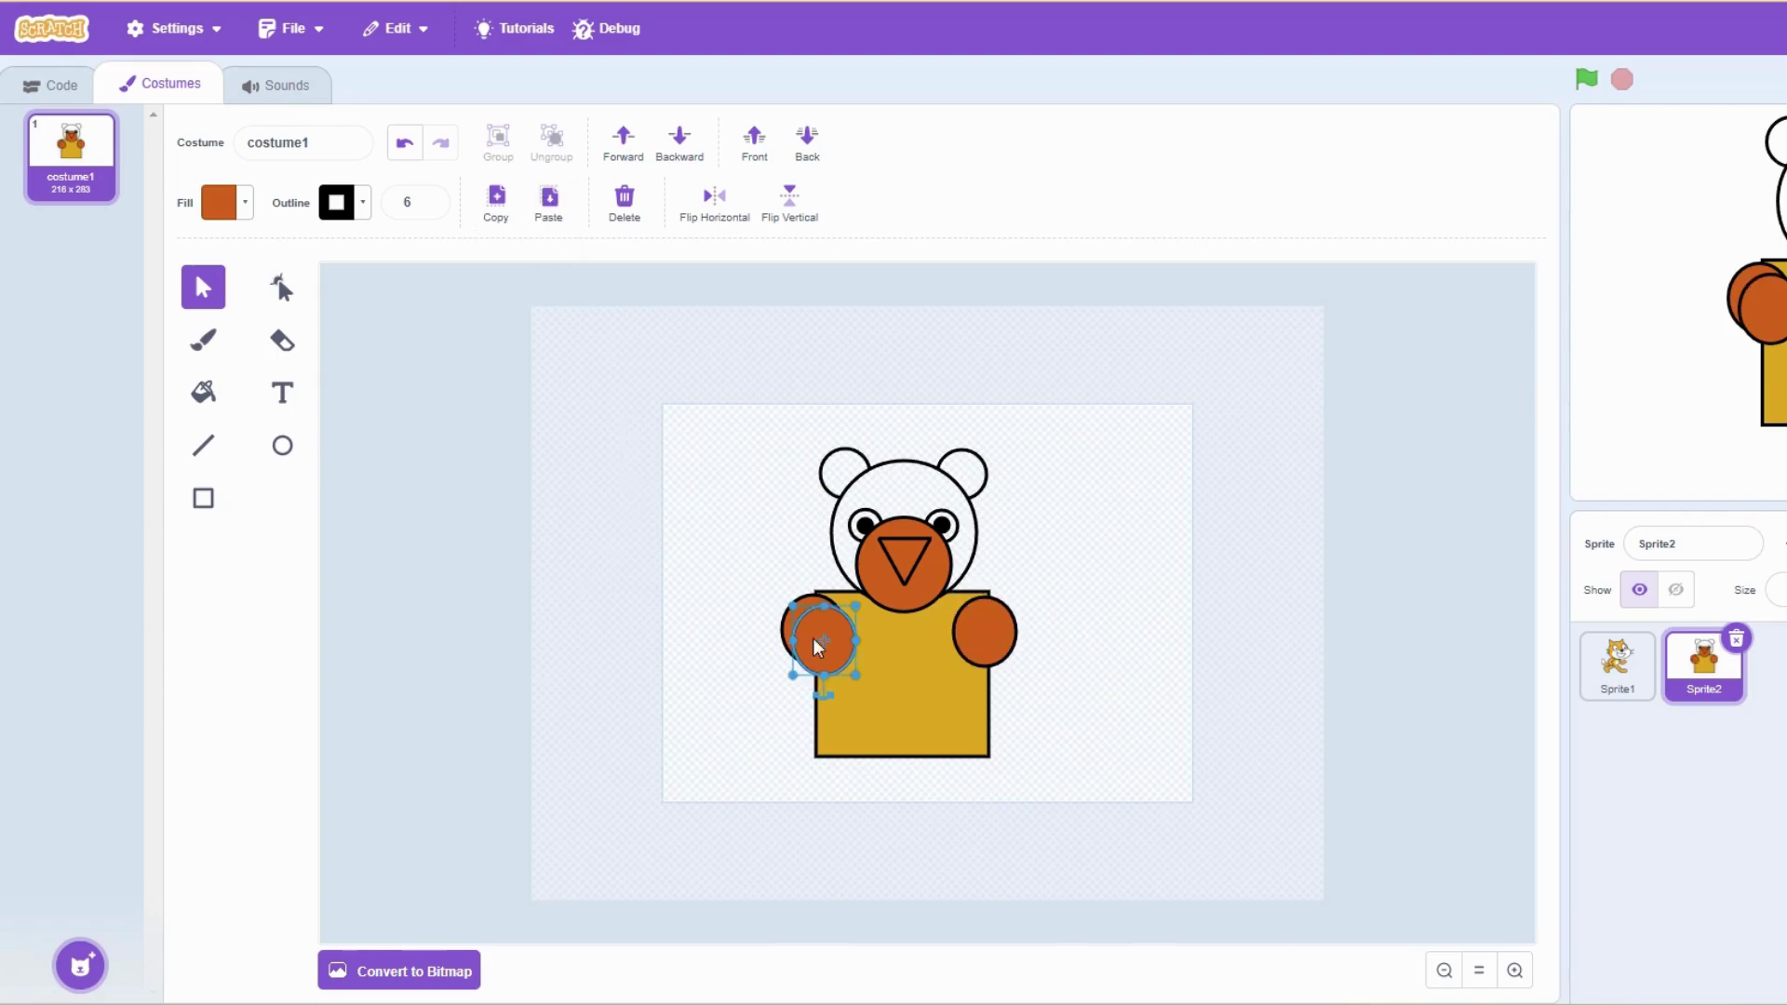
{"action": "left_click_drag", "start_coordinate": [847, 639], "coordinate": [855, 731]}
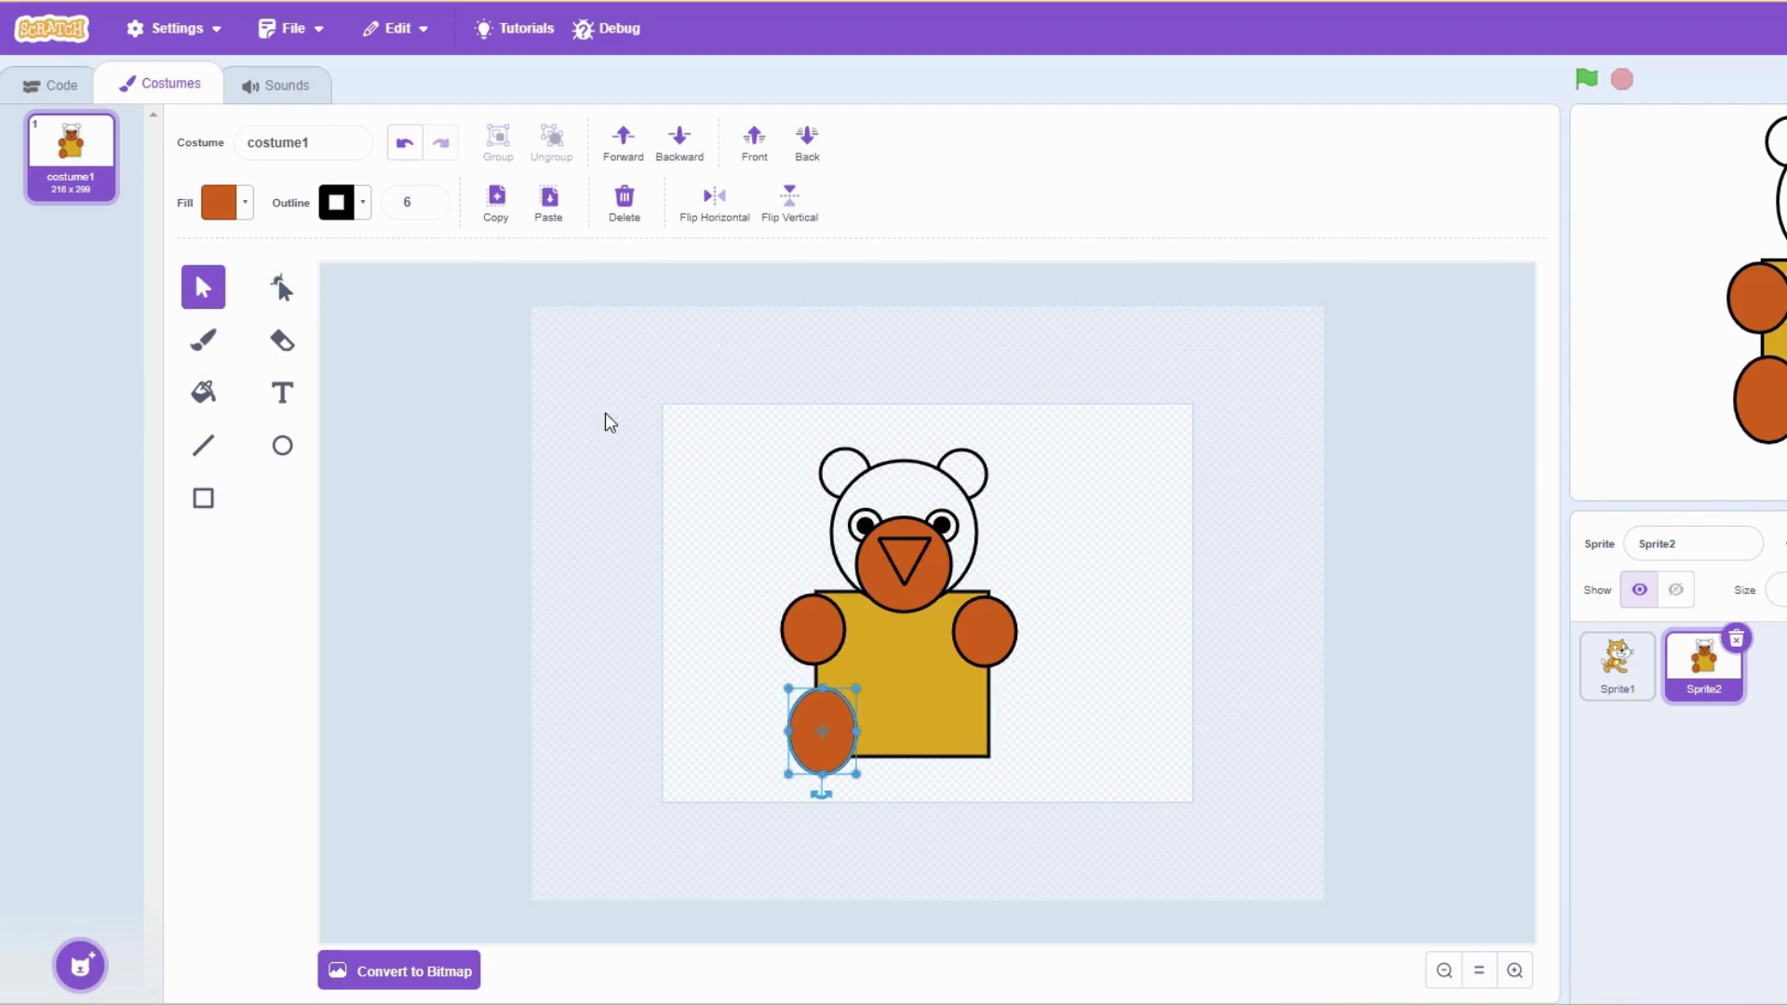
Recolor the lower-left foot purple with color 72, saturation 86 and brightness 100, and sample that fill for its outline
{"action": "left_click", "coordinate": [246, 214]}
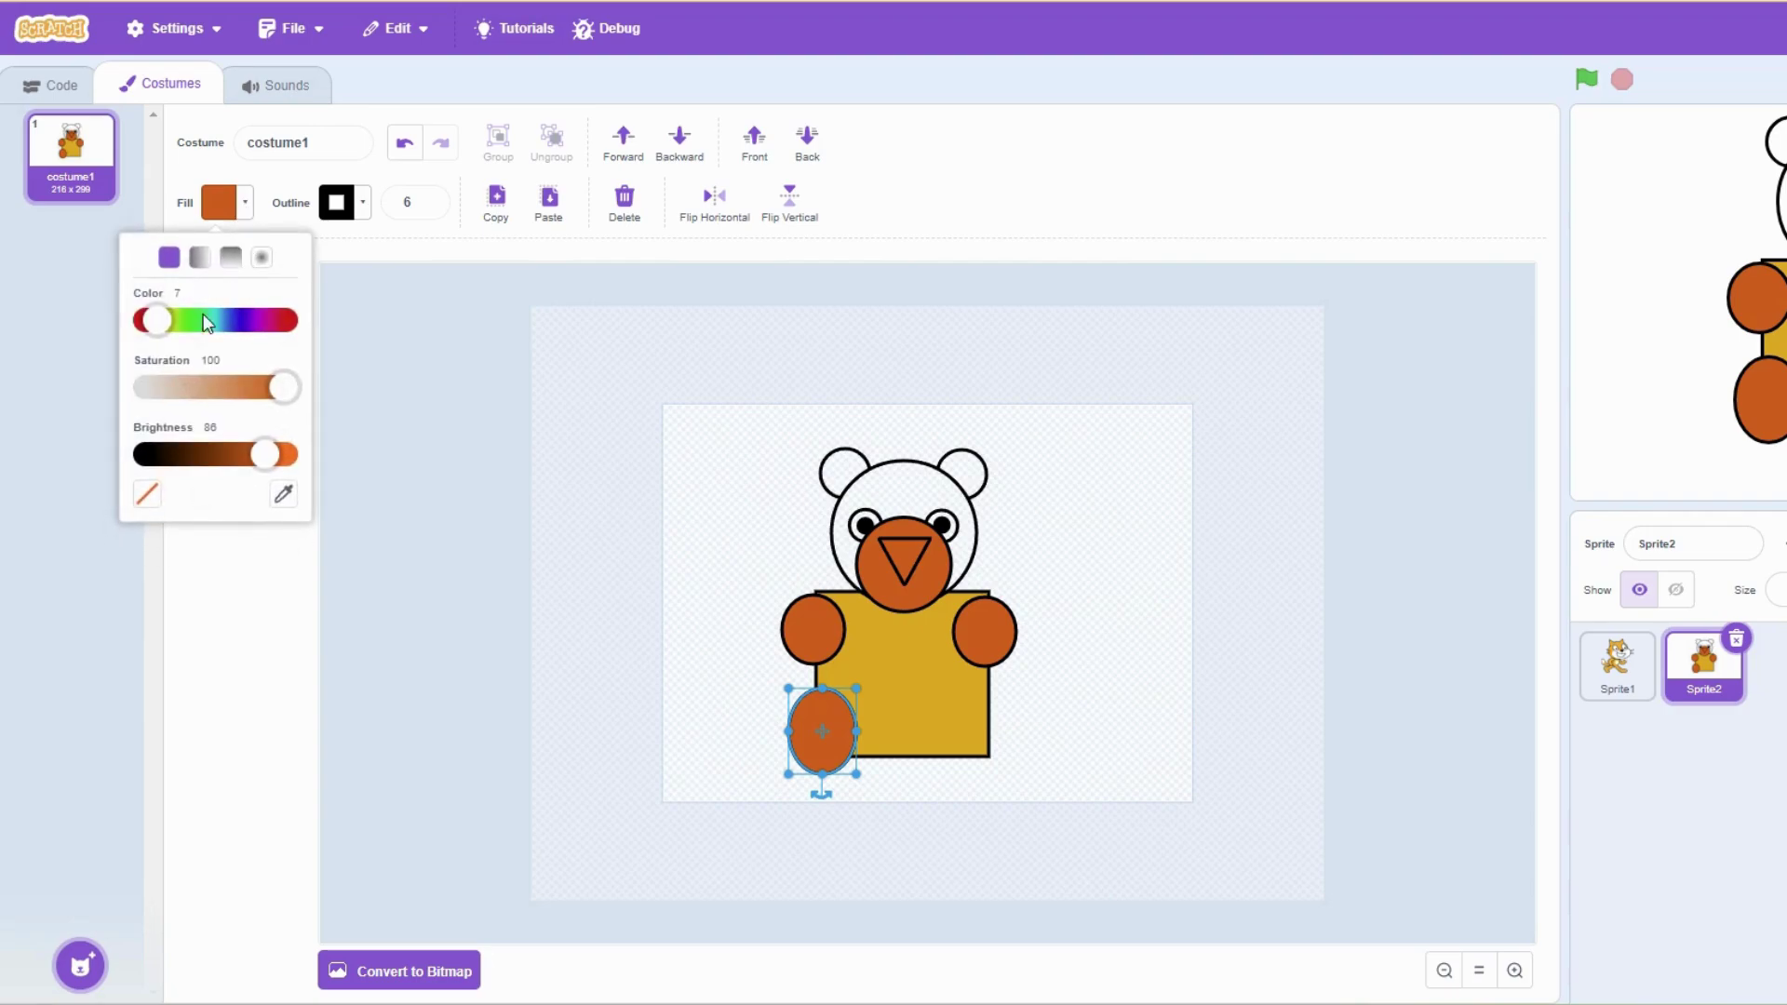
{"action": "left_click", "coordinate": [248, 323]}
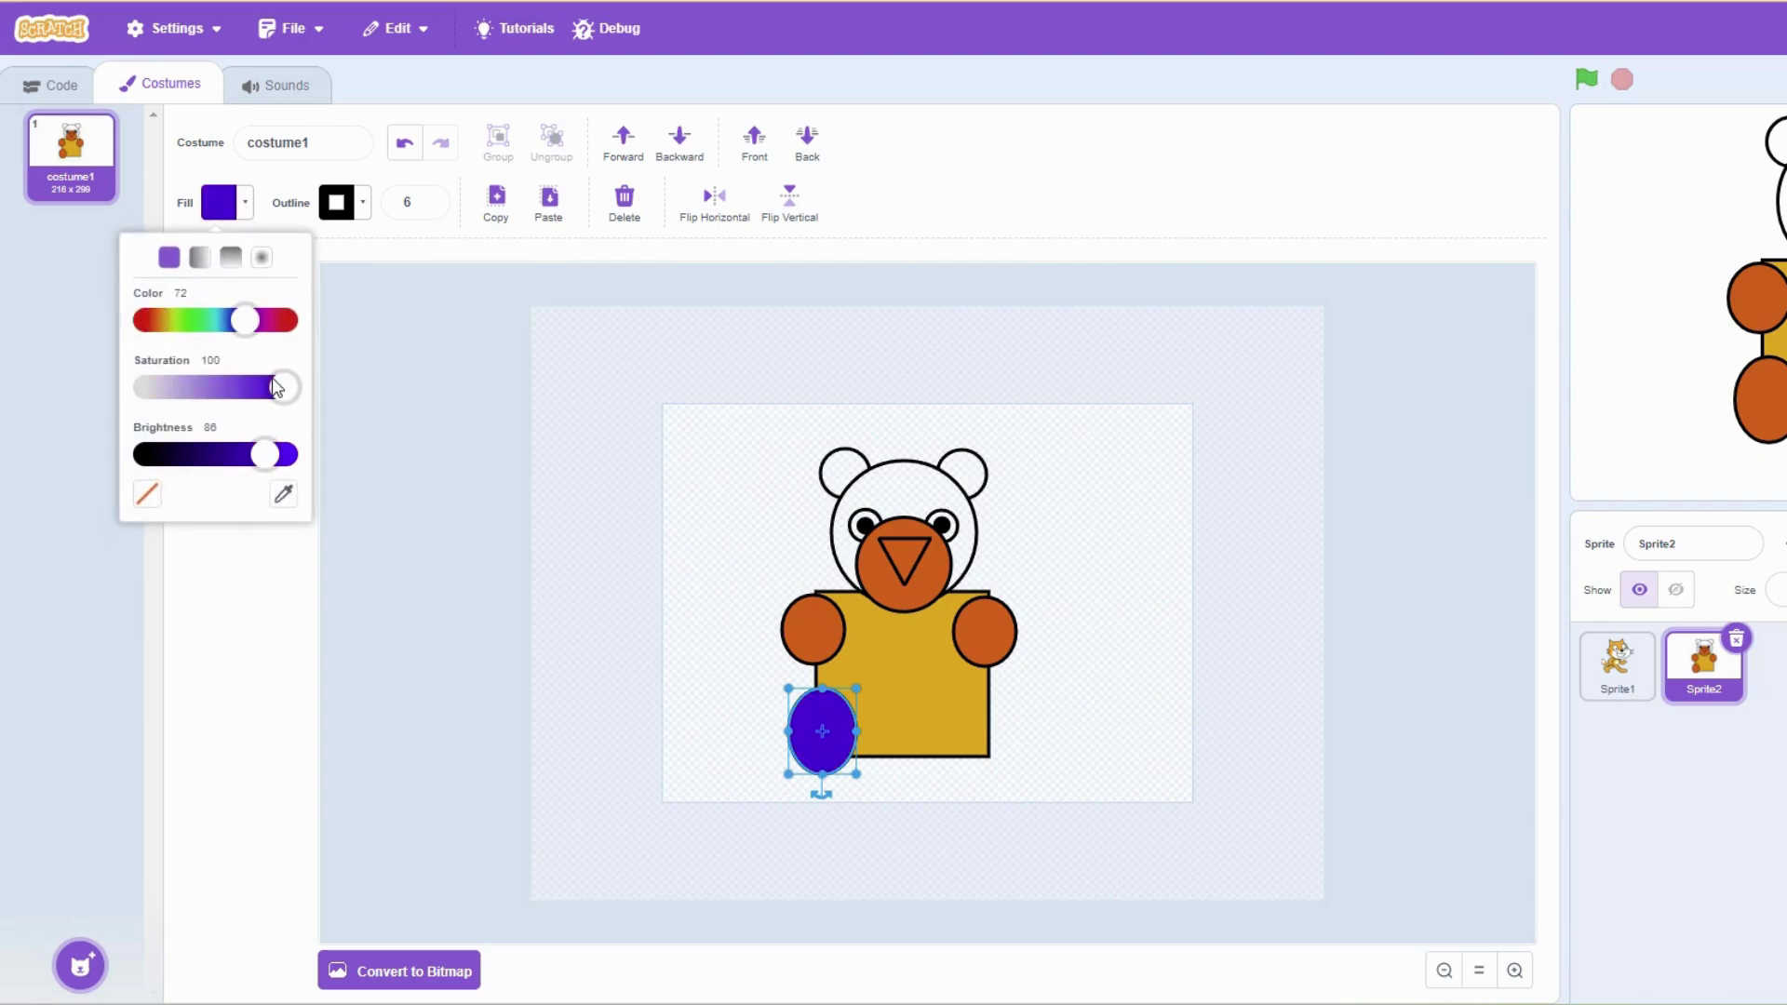
{"action": "left_click_drag", "start_coordinate": [283, 387], "coordinate": [265, 387]}
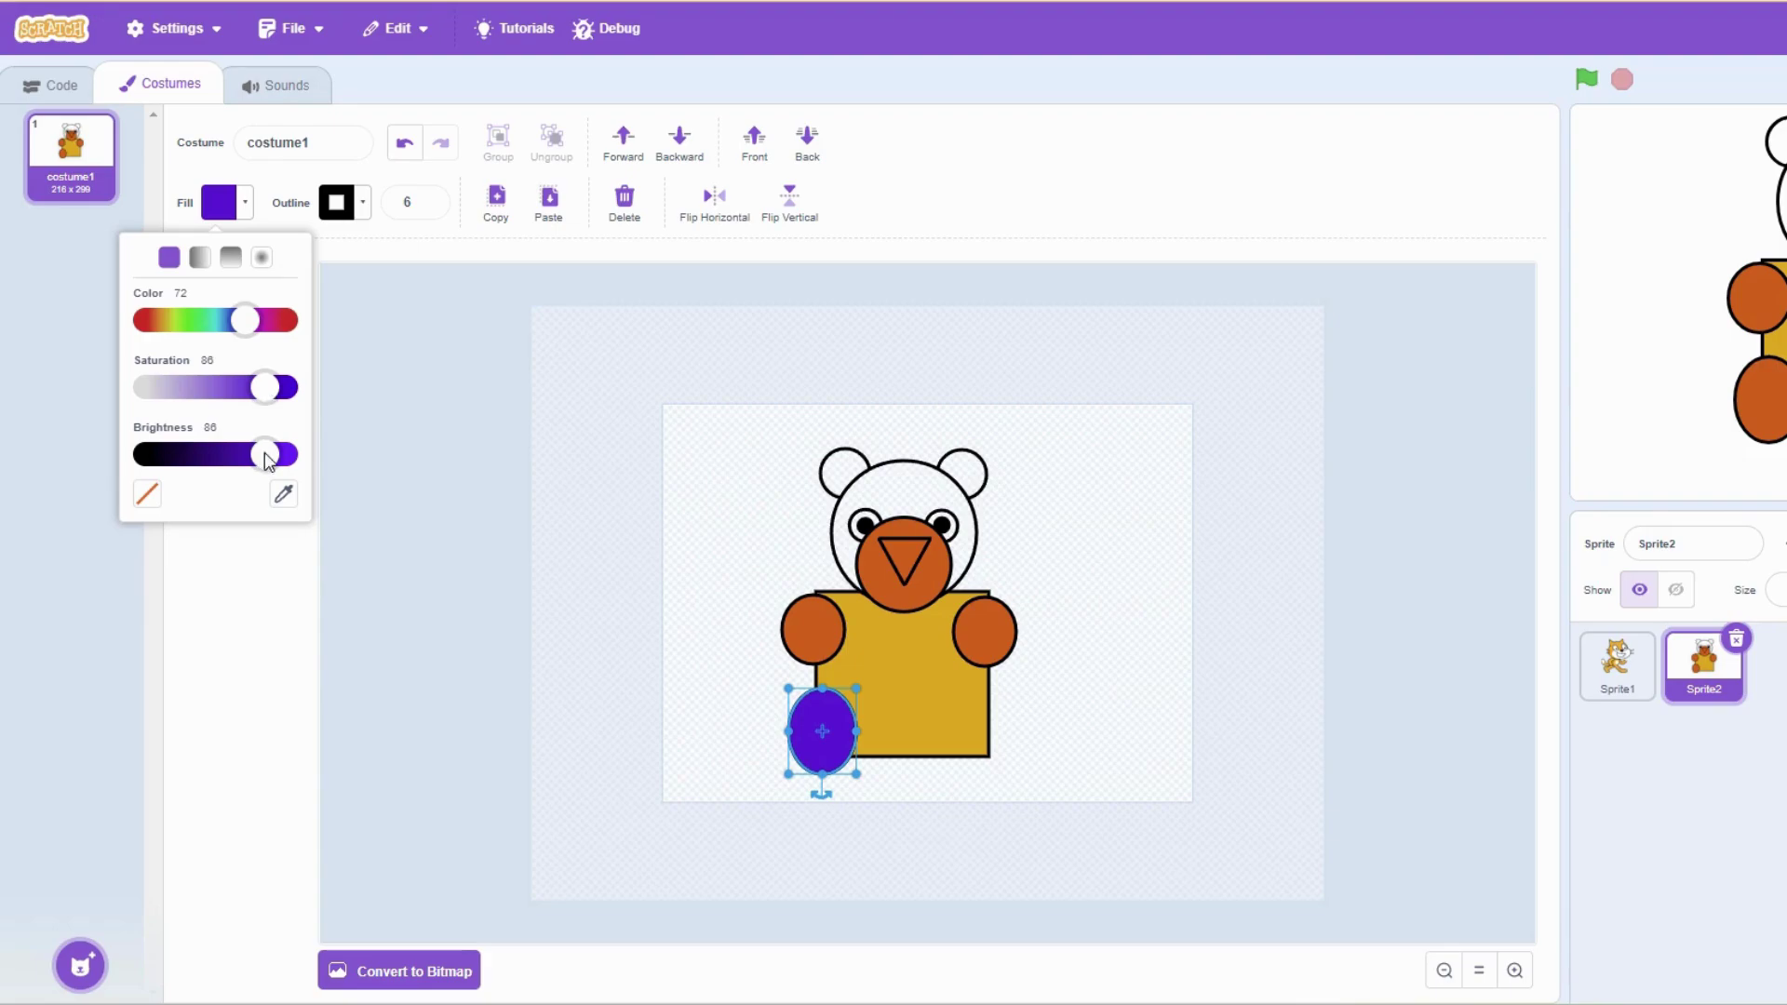
{"action": "left_click_drag", "start_coordinate": [265, 454], "coordinate": [300, 454]}
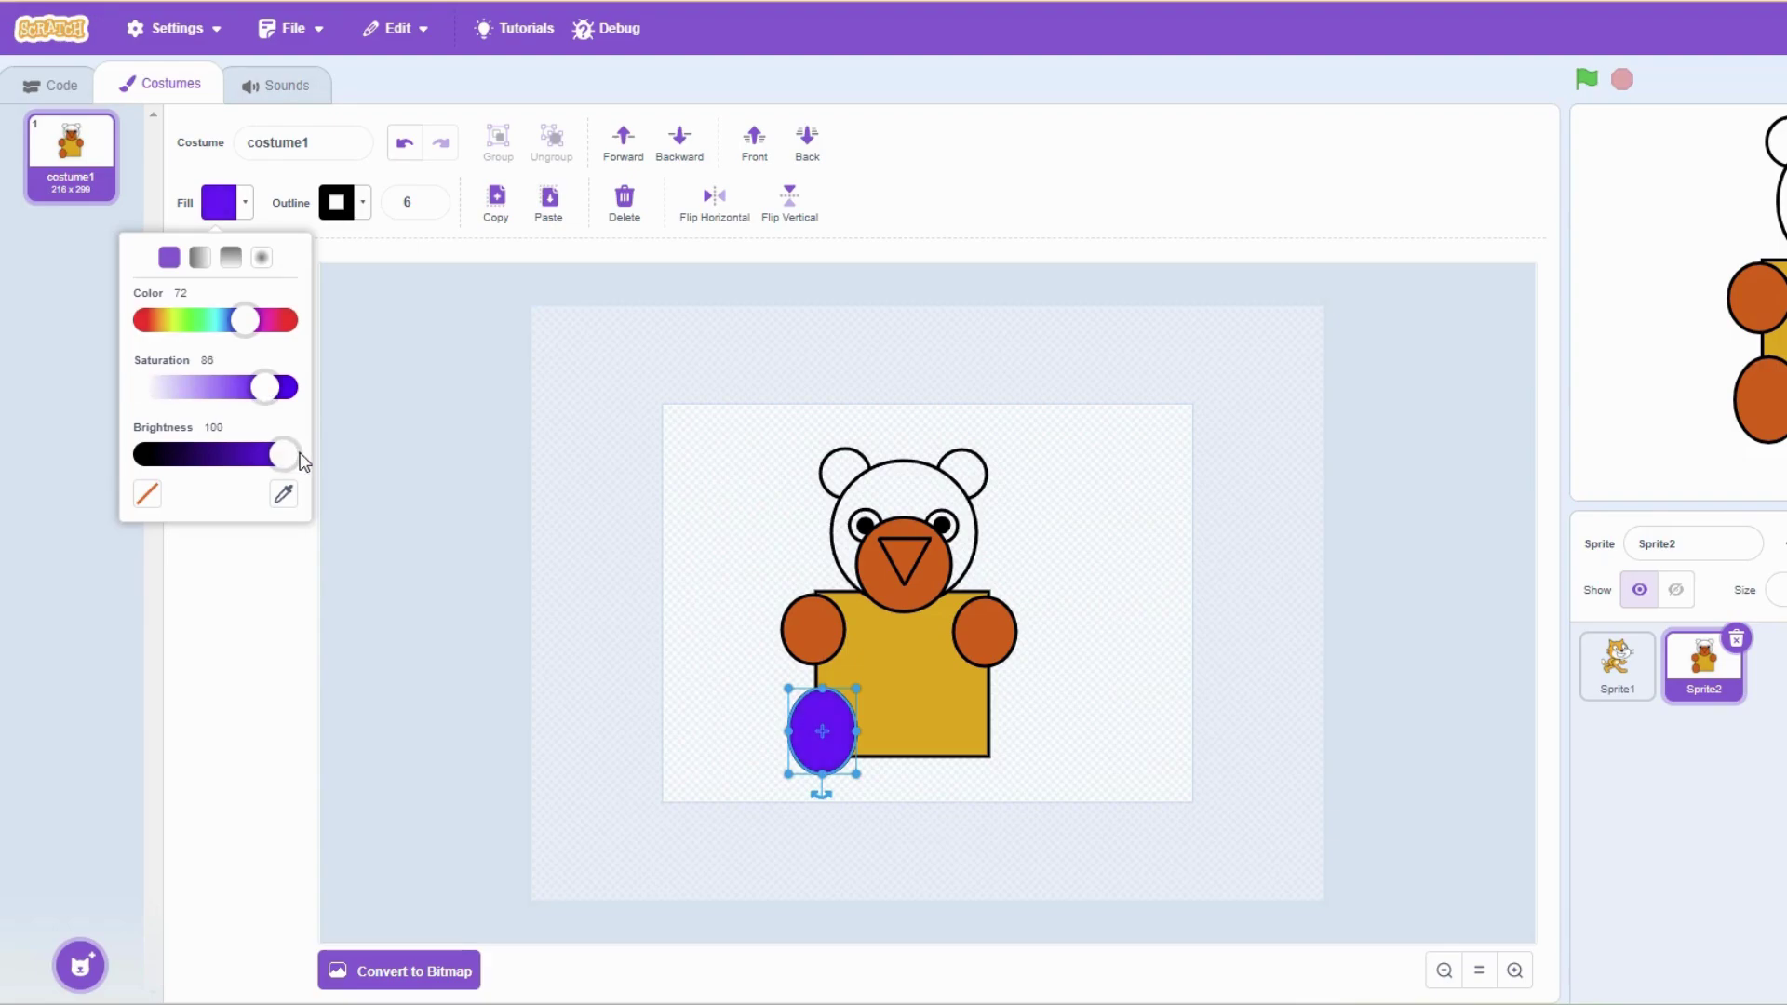
{"action": "left_click", "coordinate": [361, 205]}
{"action": "left_click", "coordinate": [390, 494]}
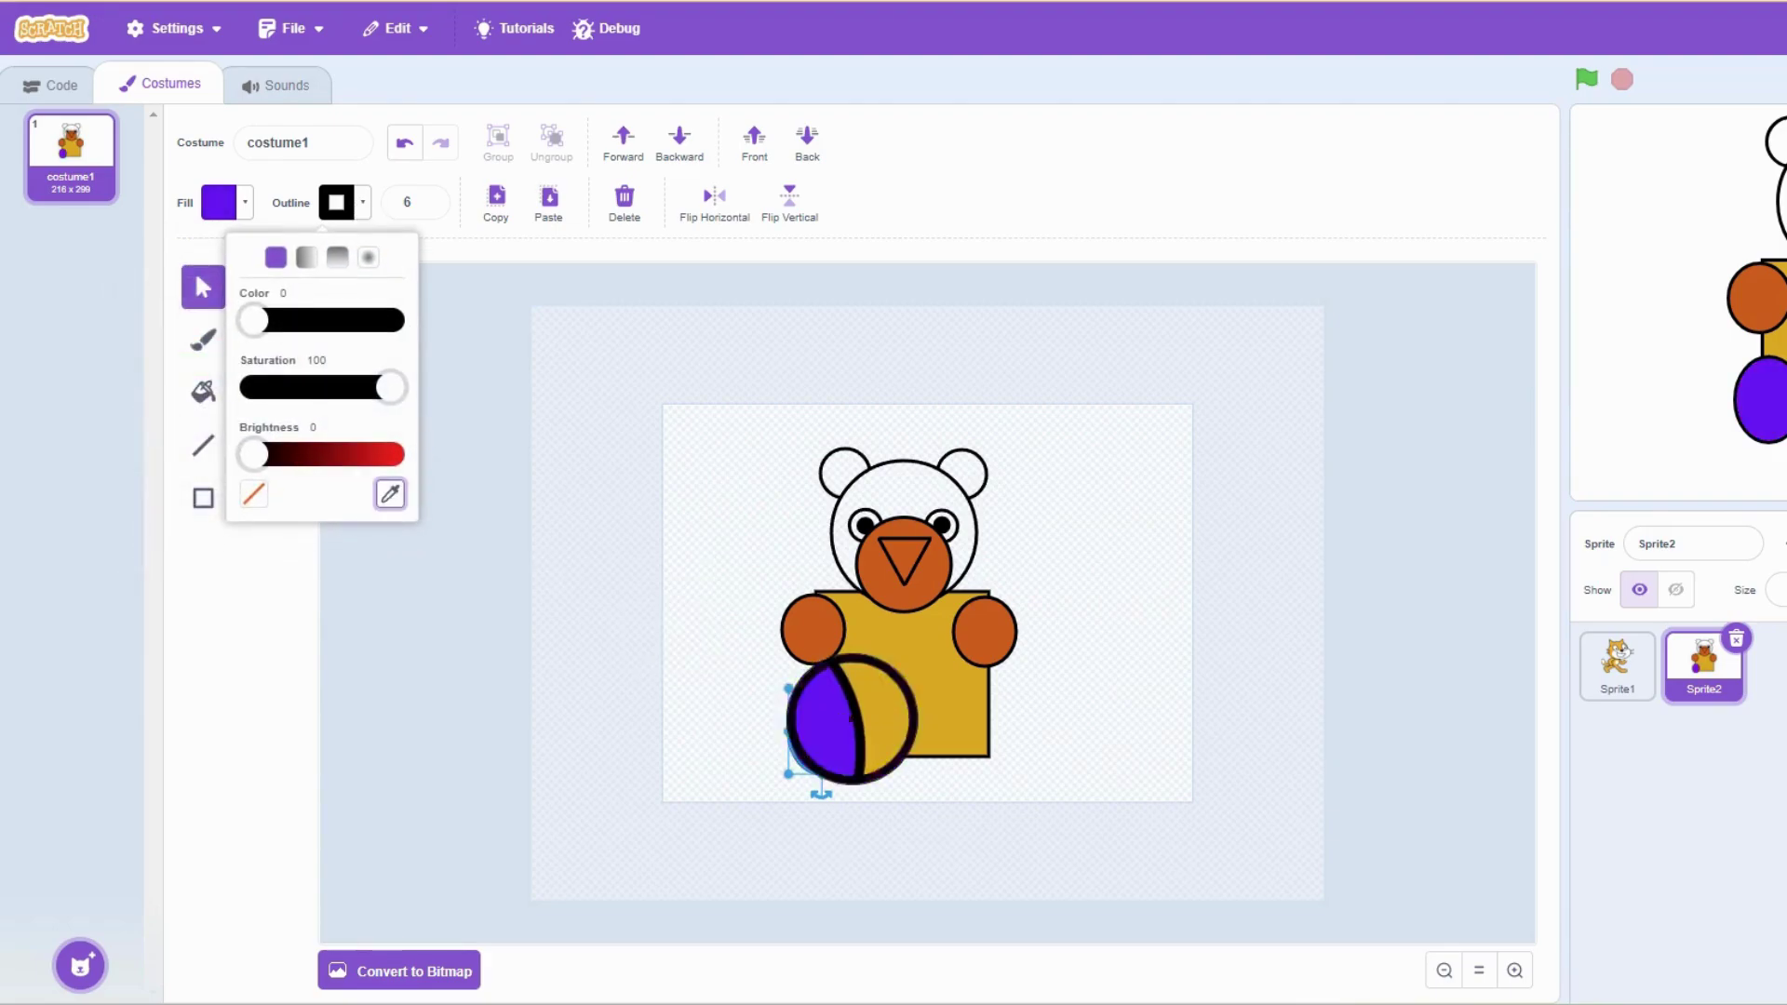
{"action": "left_click", "coordinate": [822, 725]}
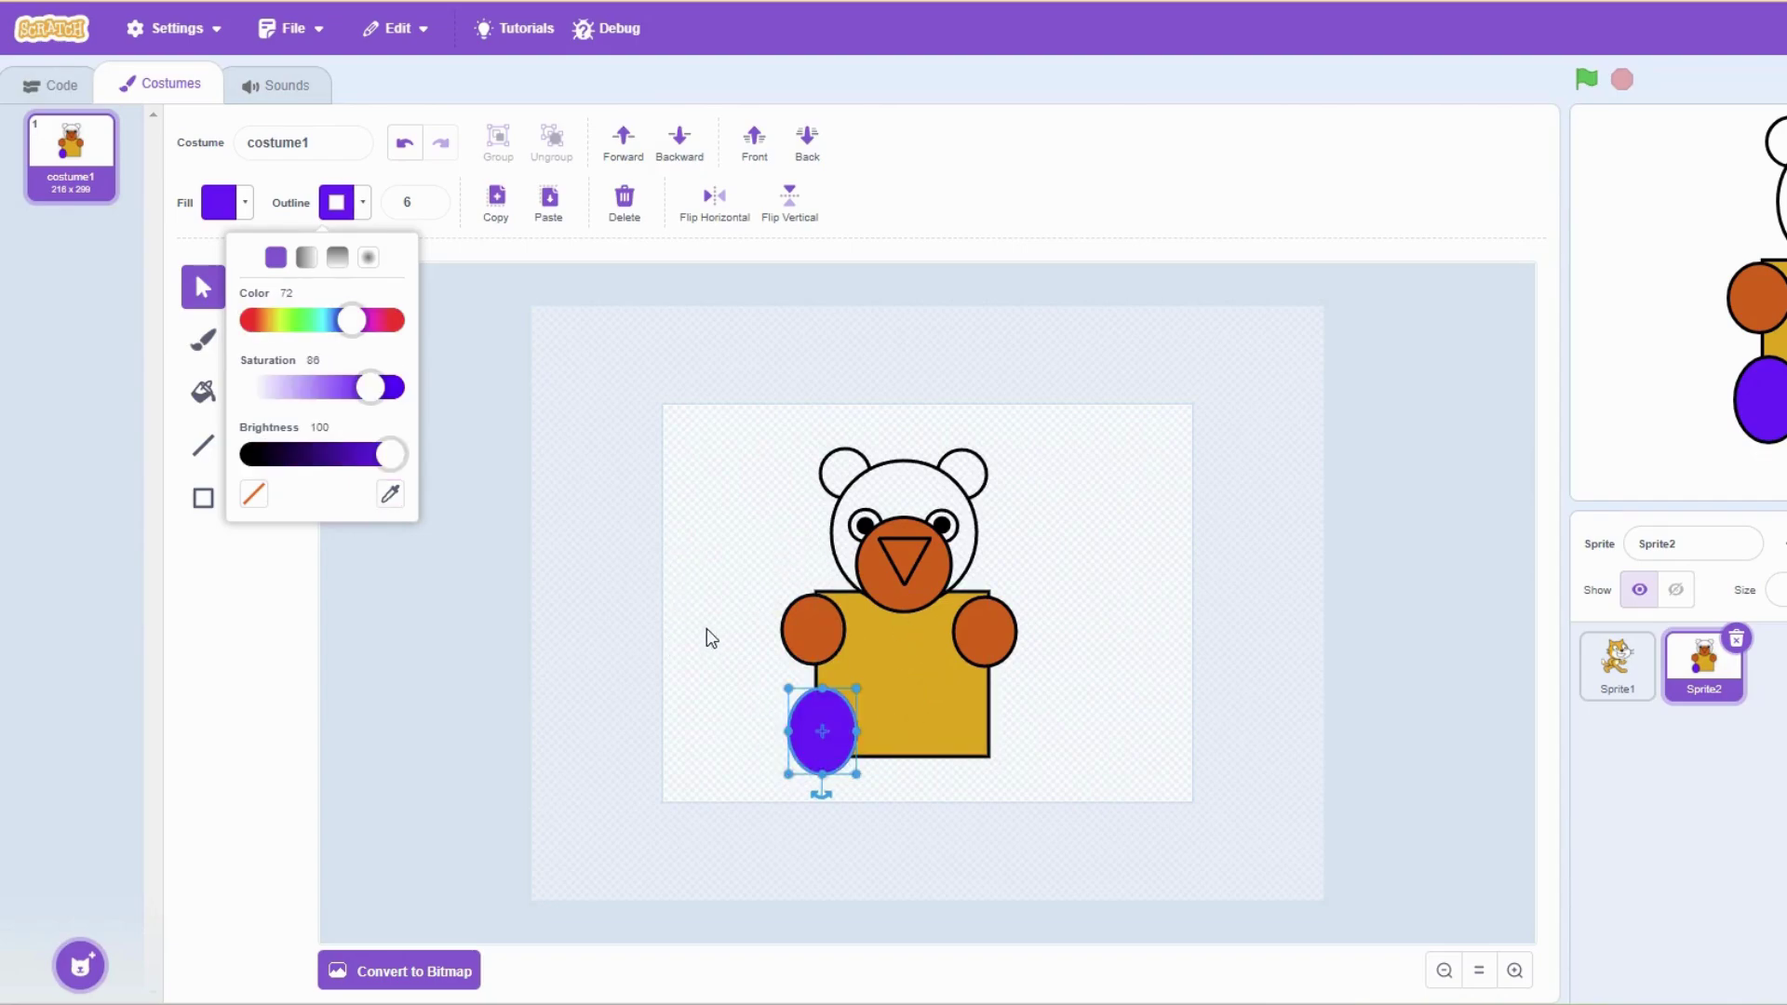
Duplicate the purple foot and place the copy at the body's lower-right corner
{"action": "left_click", "coordinate": [501, 203]}
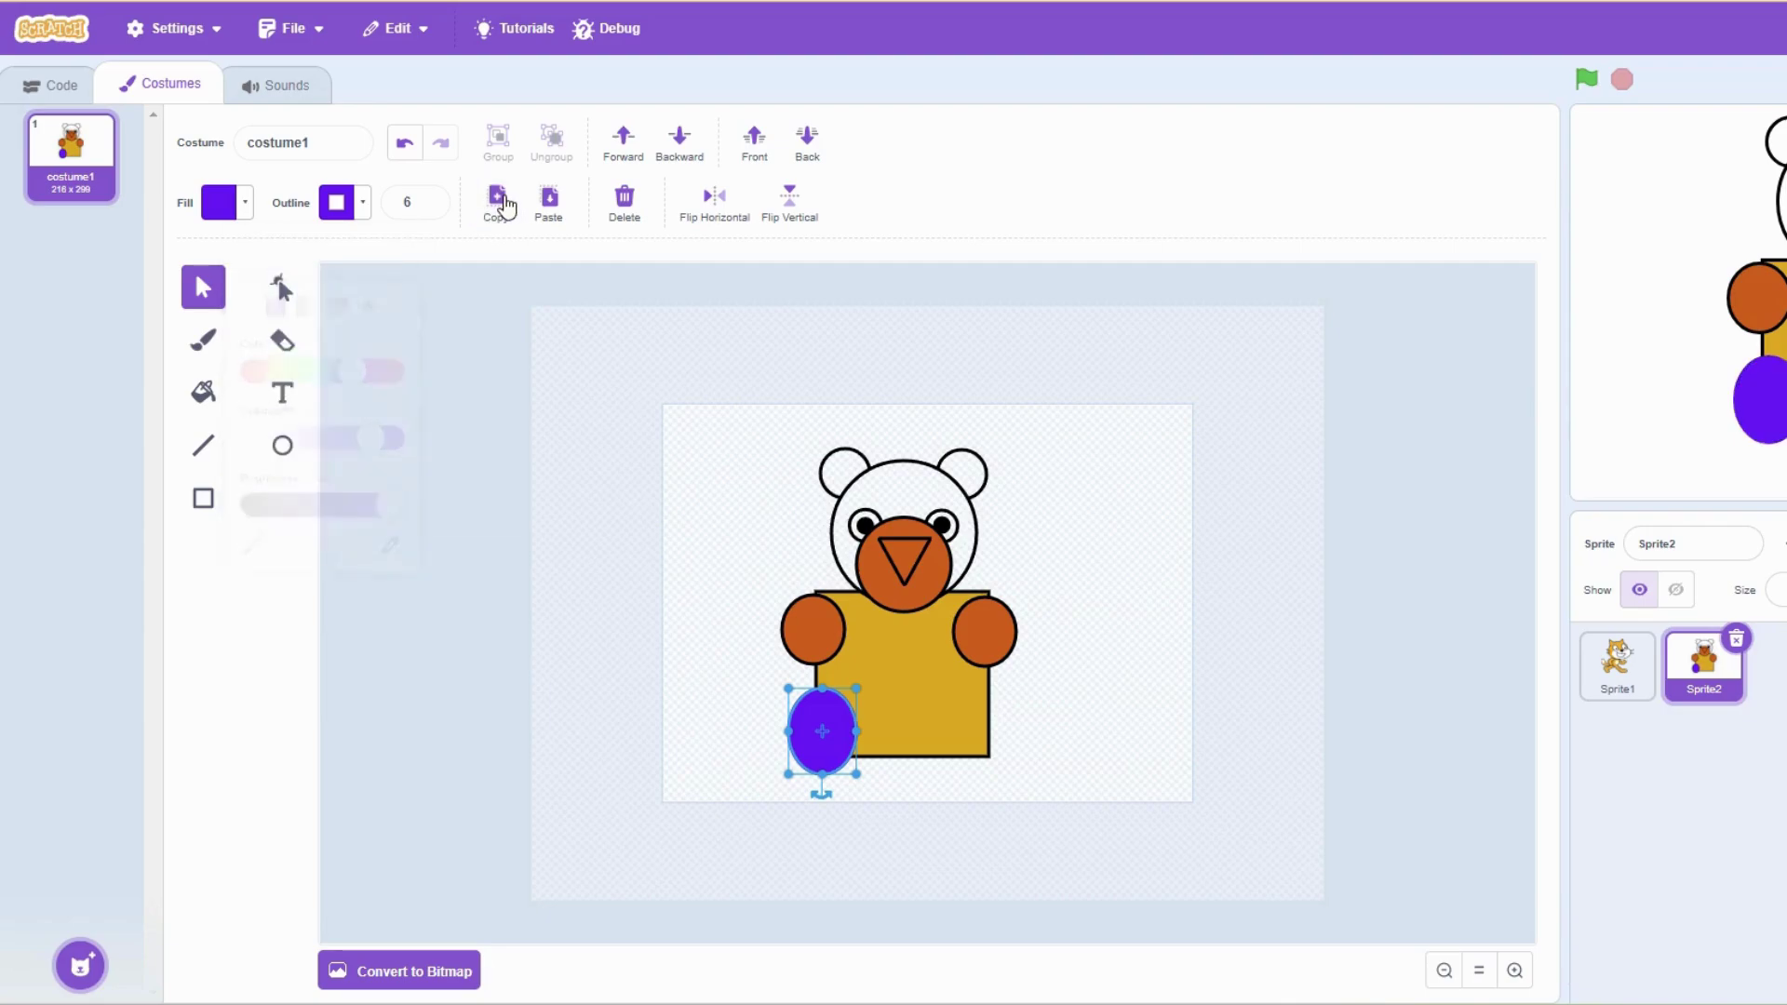
{"action": "left_click", "coordinate": [548, 200]}
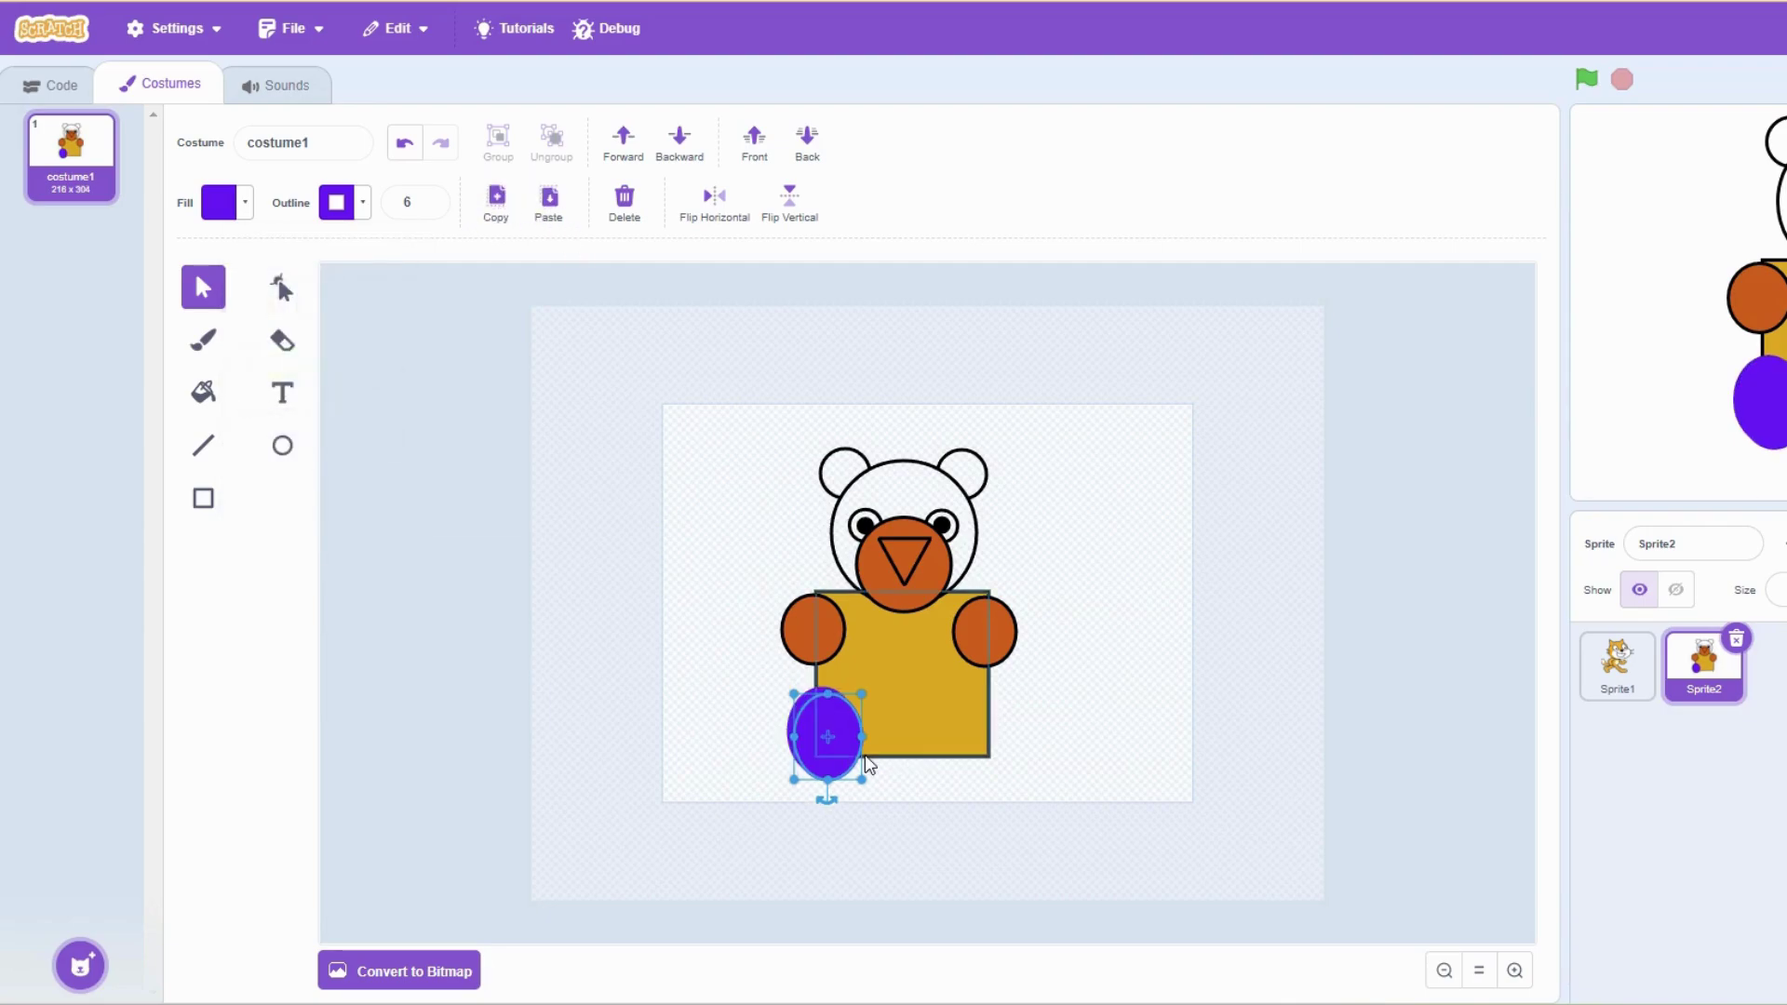
{"action": "left_click_drag", "start_coordinate": [857, 755], "coordinate": [1005, 750]}
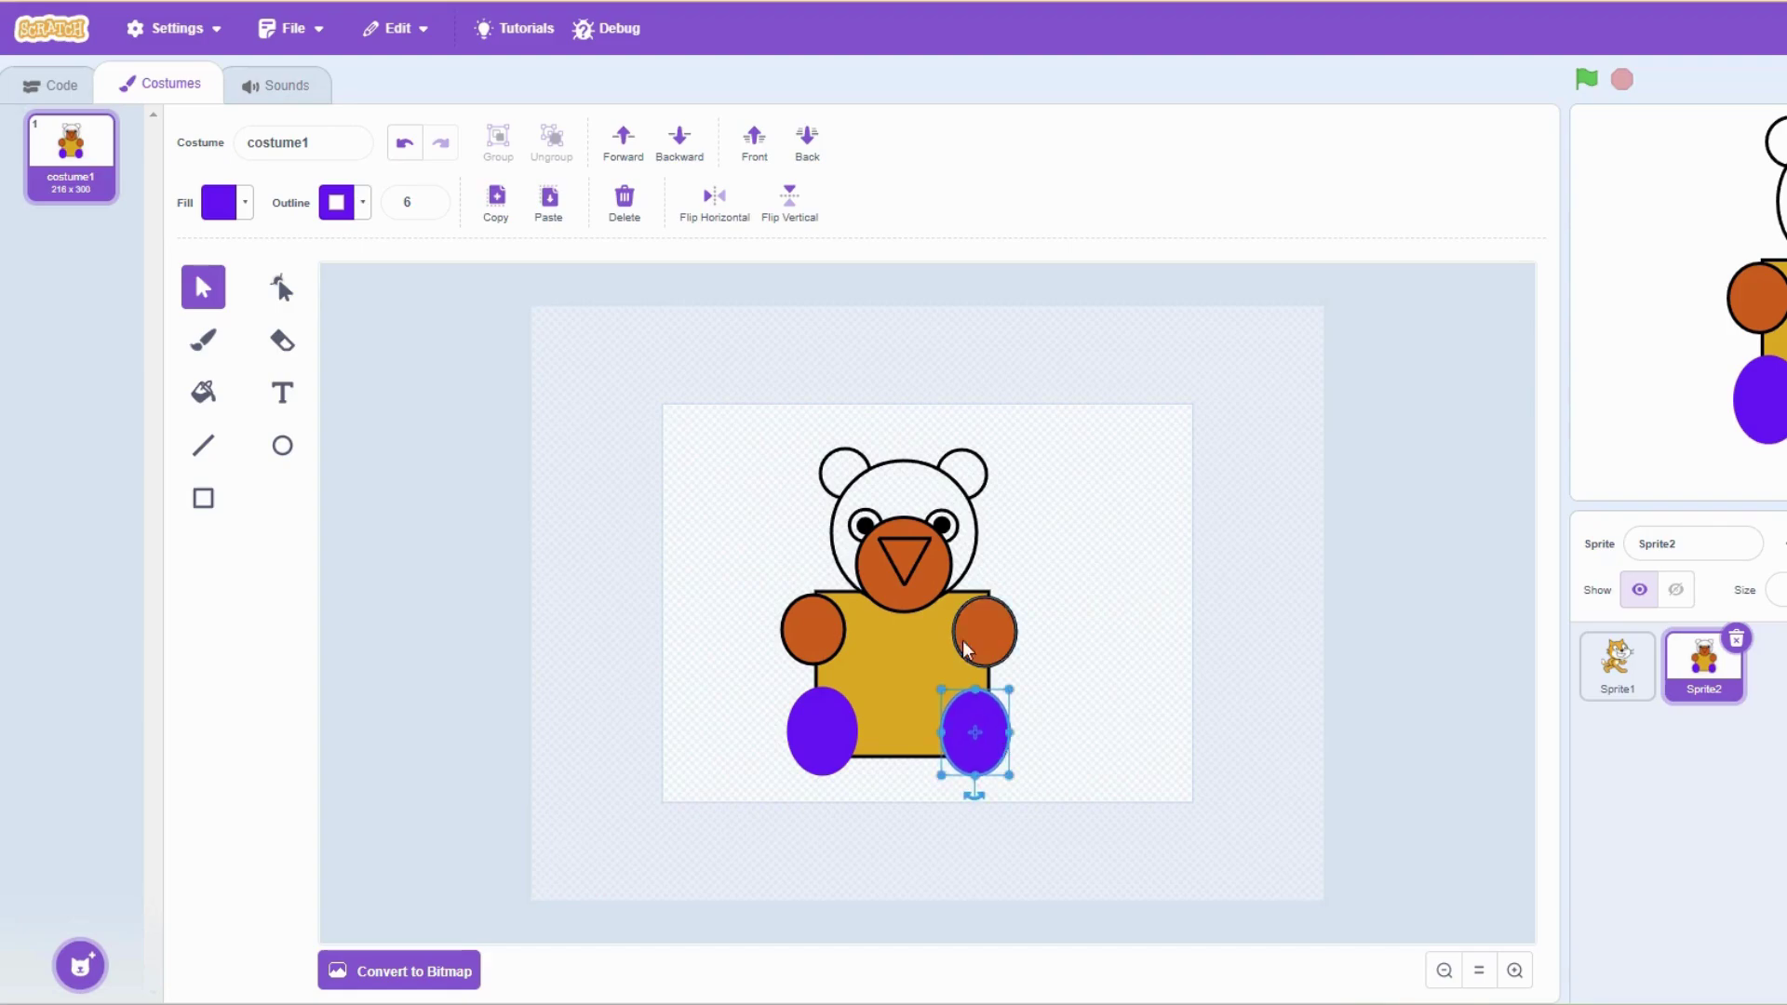
Recolor the foot at the body's lower-right corner orange-red with color 4, saturation 86 and brightness 100, and sample that fill for its outline
{"action": "left_click", "coordinate": [247, 220]}
{"action": "left_click", "coordinate": [153, 323]}
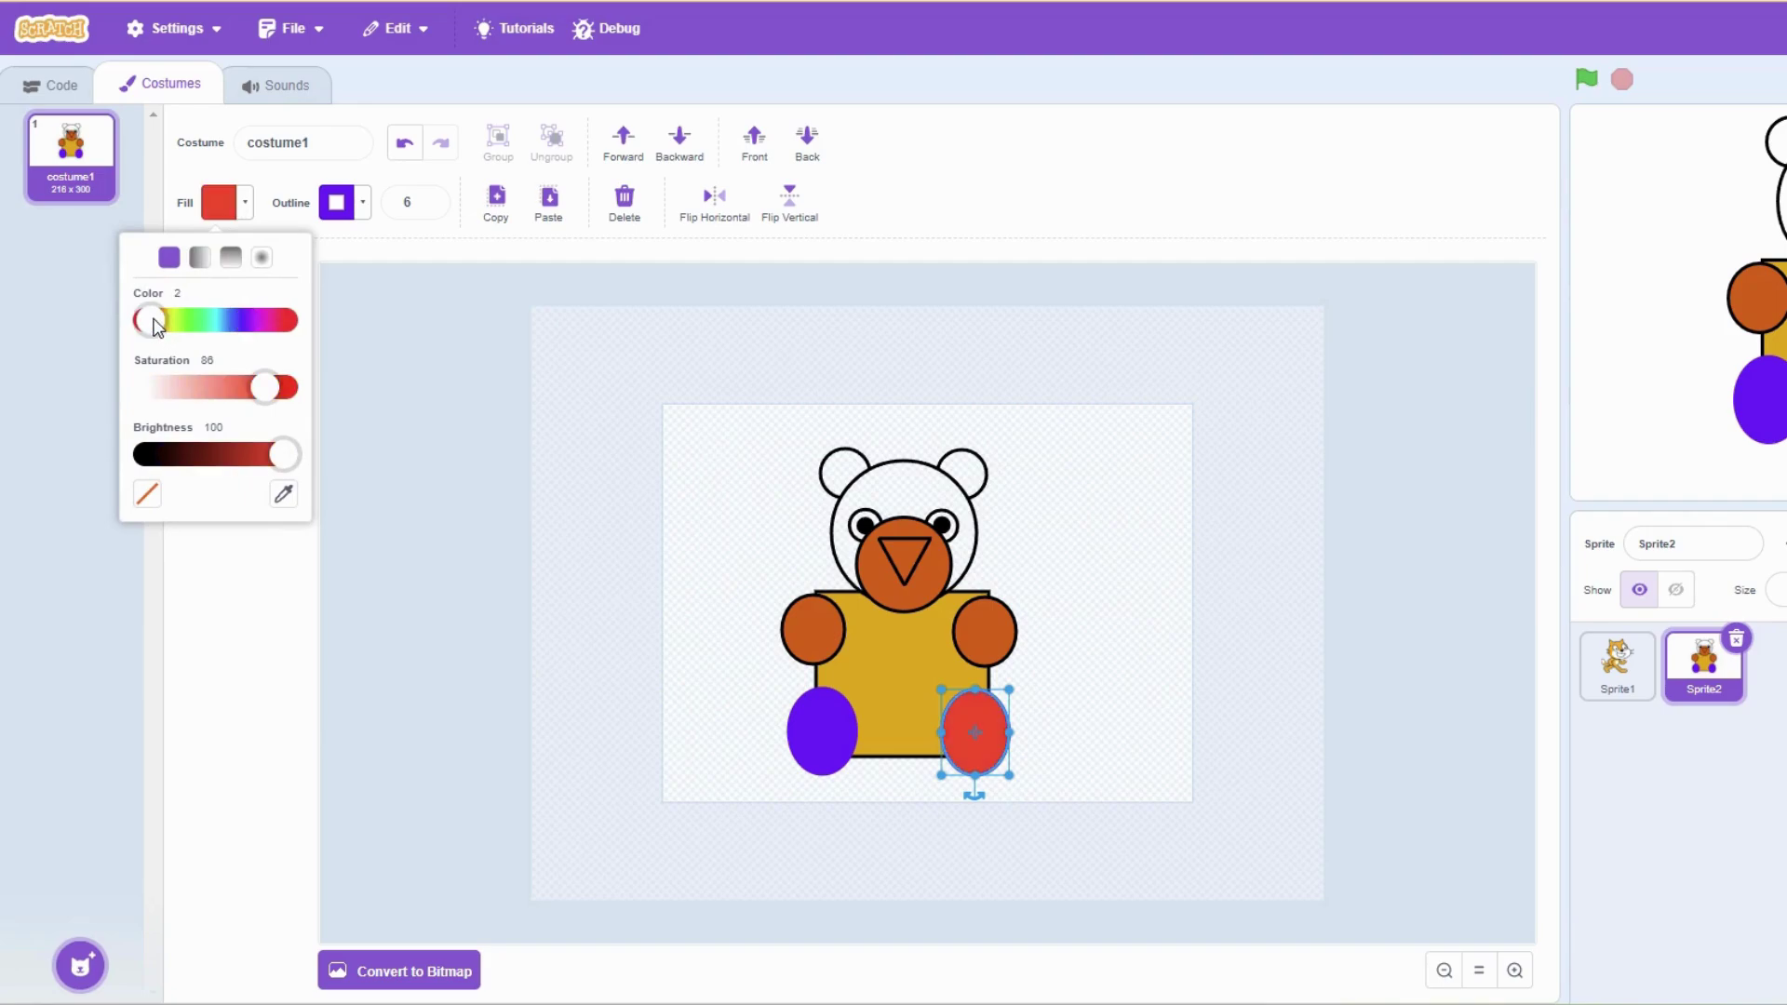
{"action": "left_click_drag", "start_coordinate": [156, 326], "coordinate": [155, 328]}
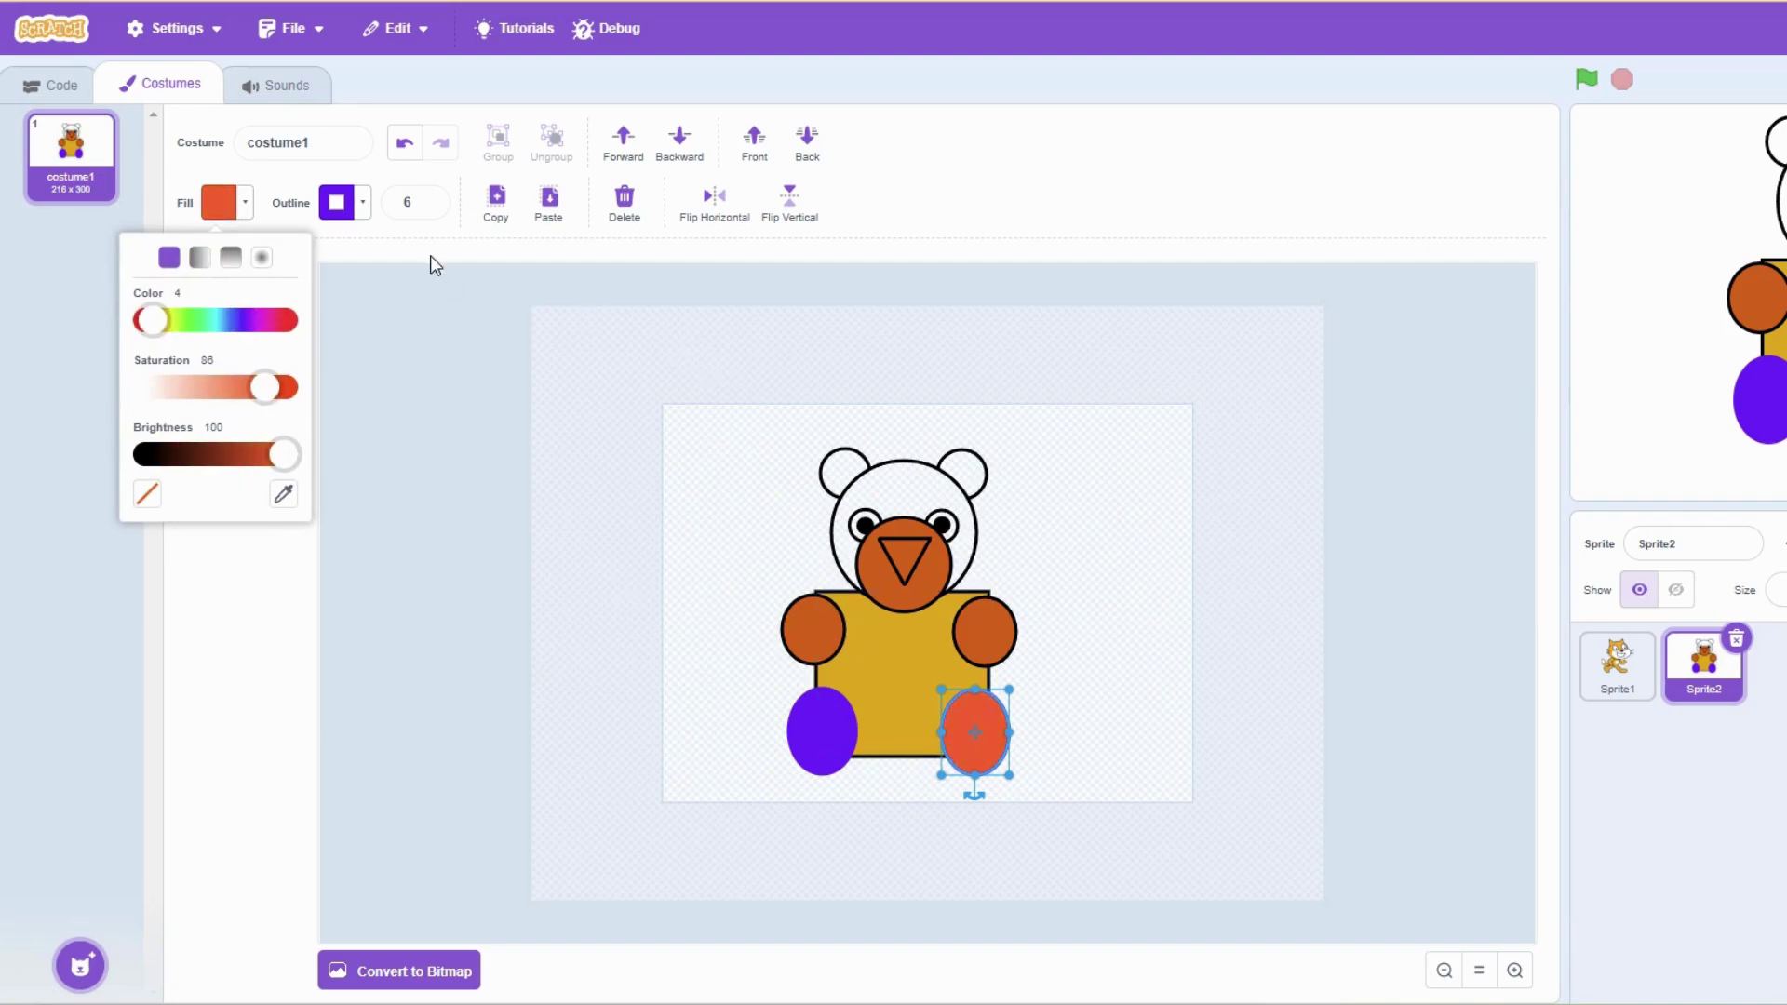
{"action": "left_click", "coordinate": [338, 209]}
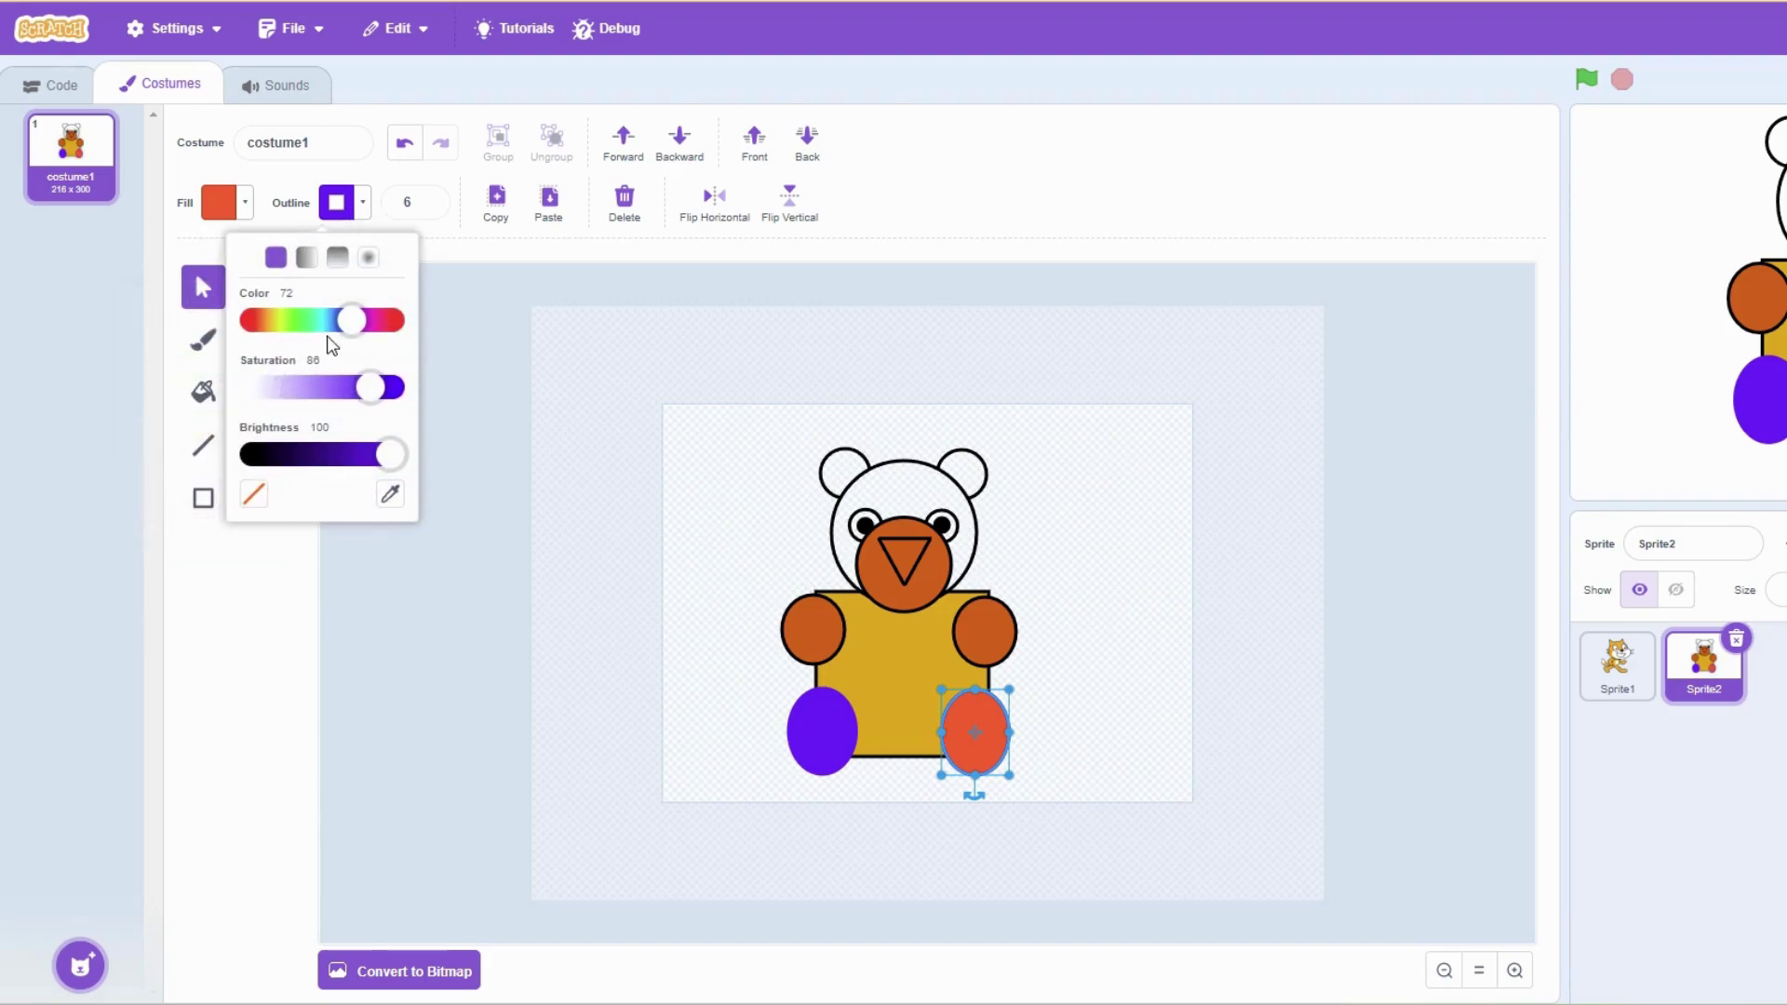
{"action": "left_click", "coordinate": [390, 495]}
{"action": "left_click", "coordinate": [977, 724]}
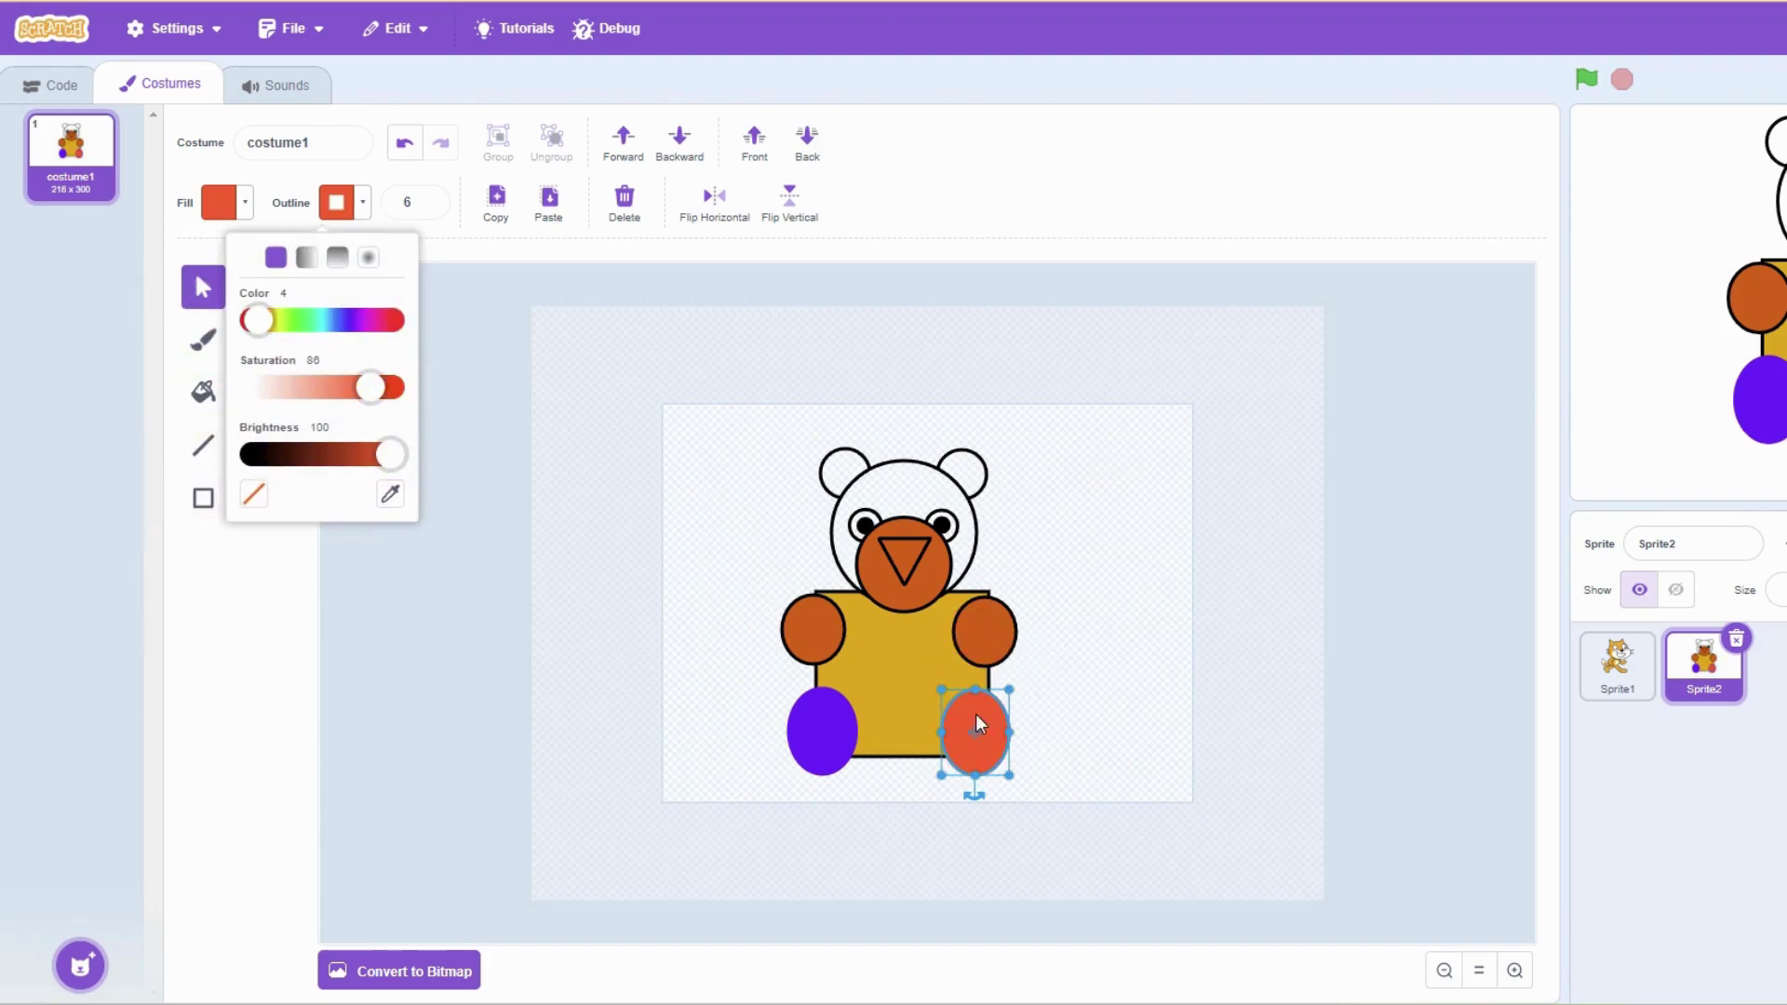
{"action": "left_click", "coordinate": [1027, 536]}
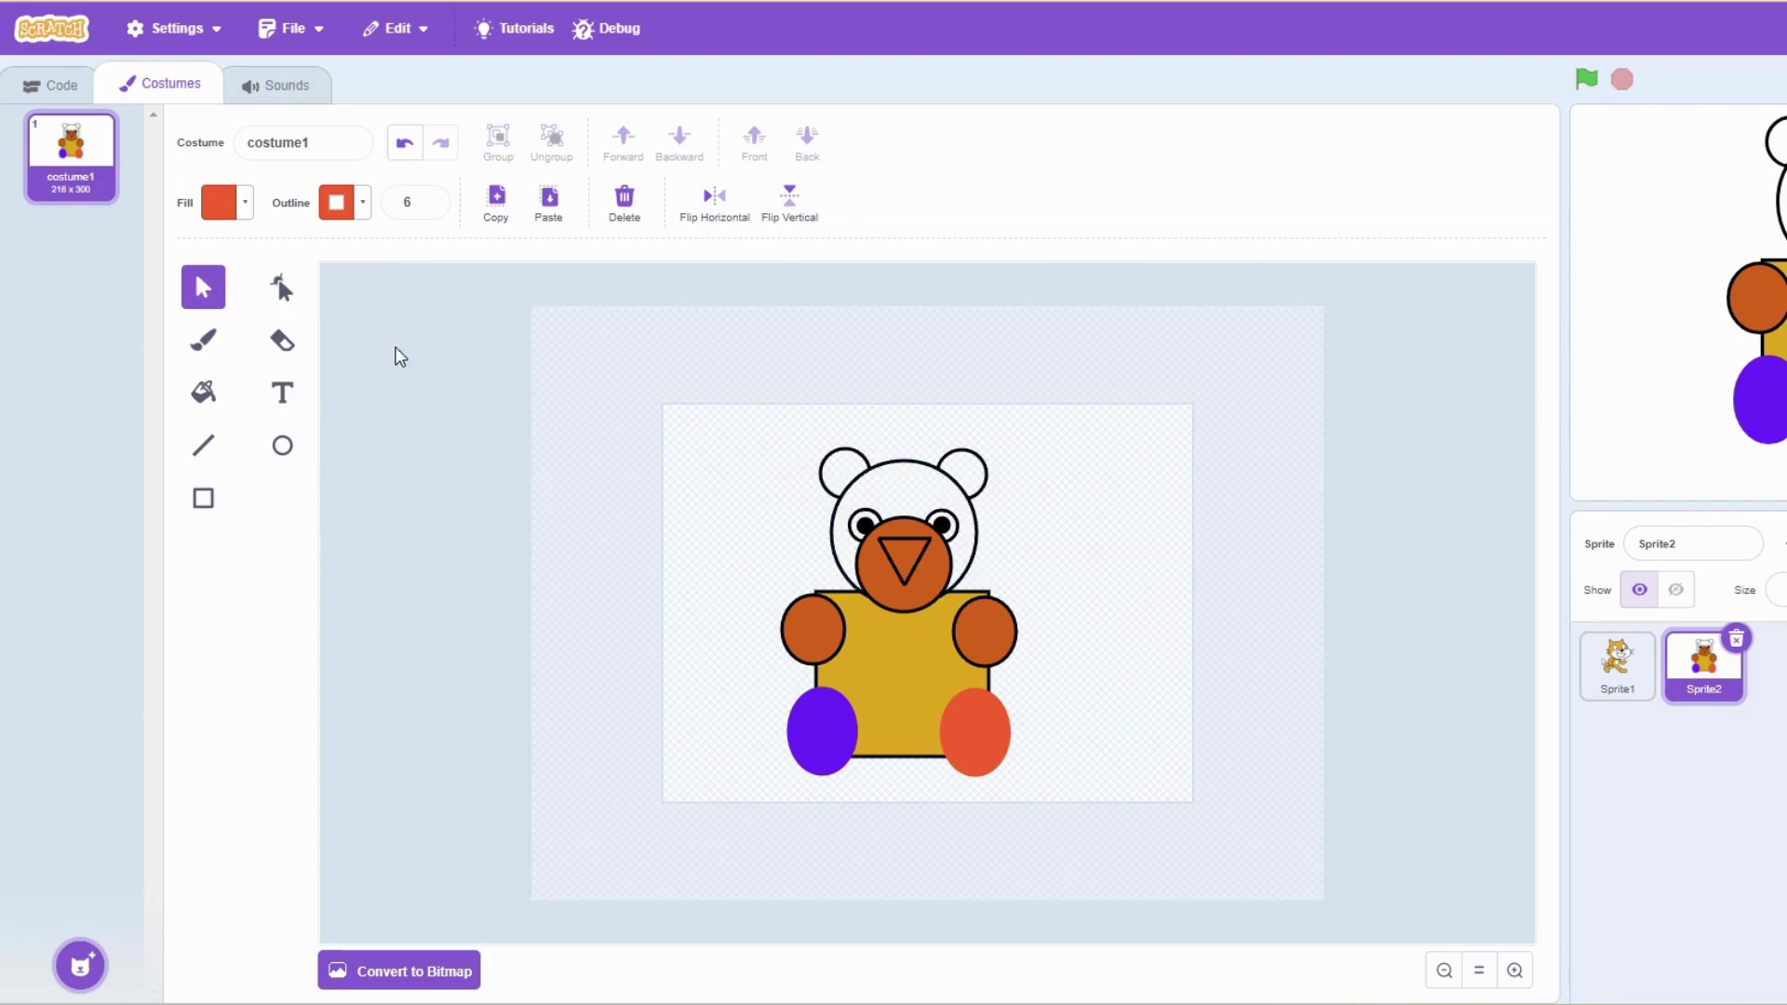
Fill the head circle with the golden-yellow color sampled from the body
{"action": "left_click", "coordinate": [902, 470]}
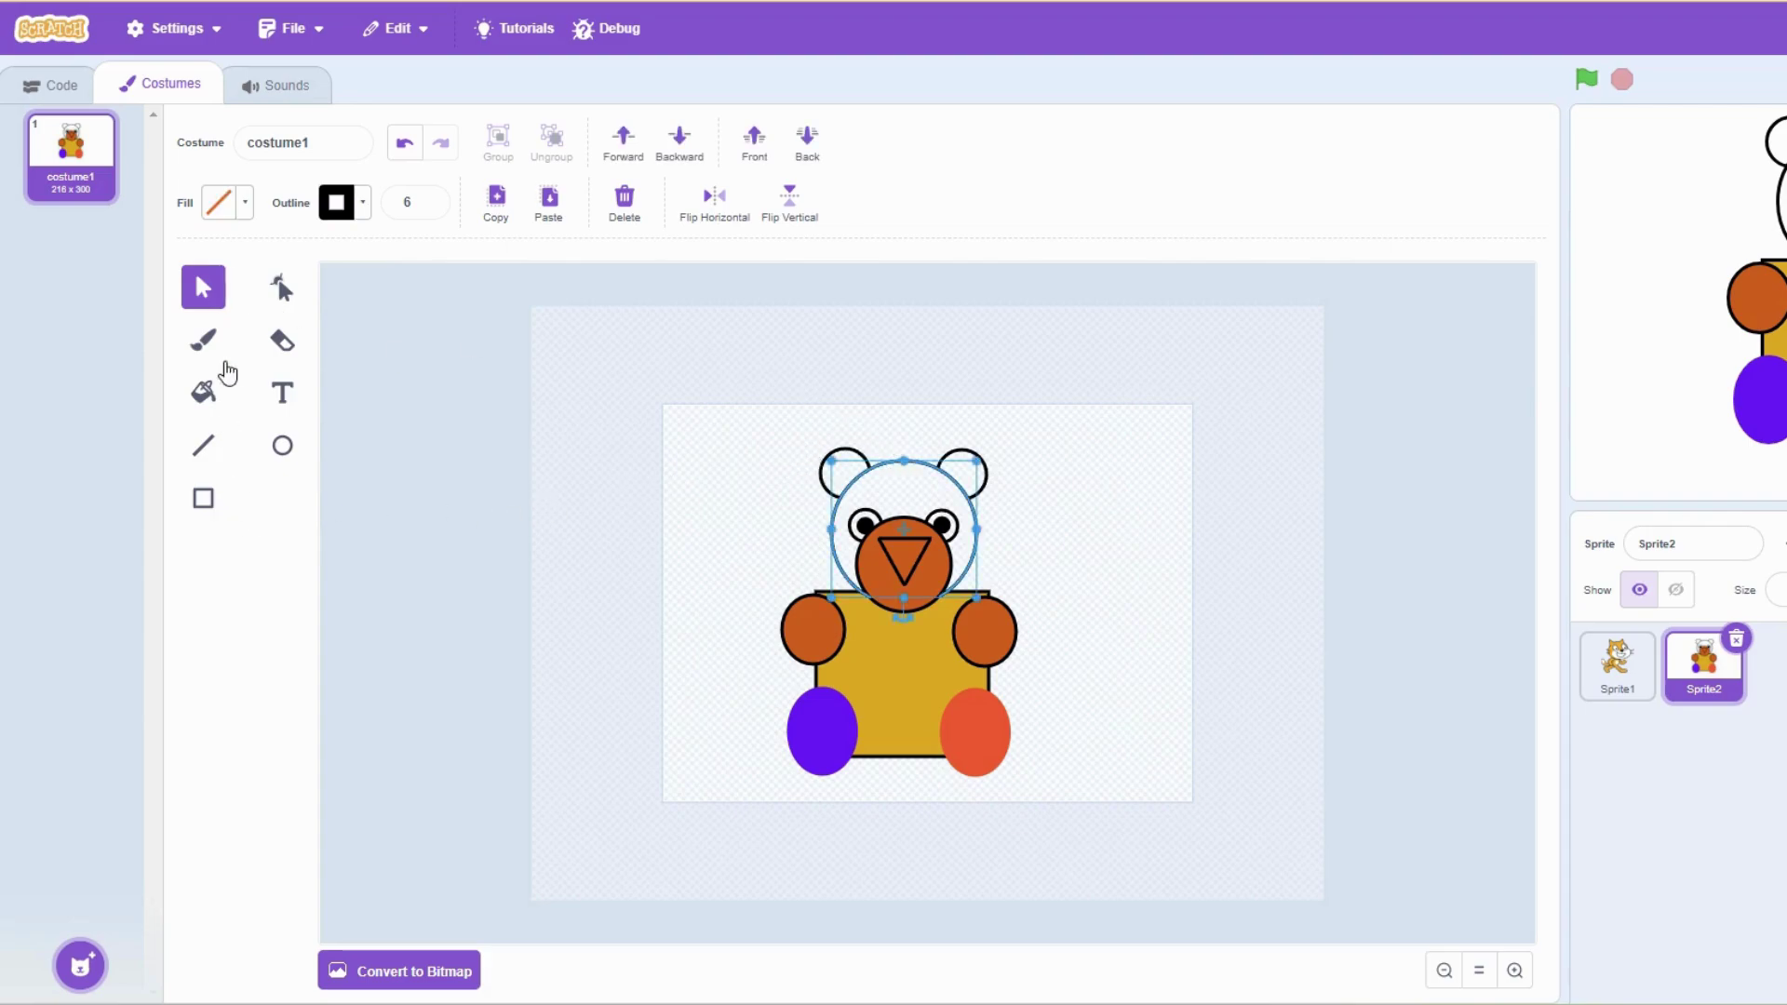
{"action": "left_click", "coordinate": [243, 204]}
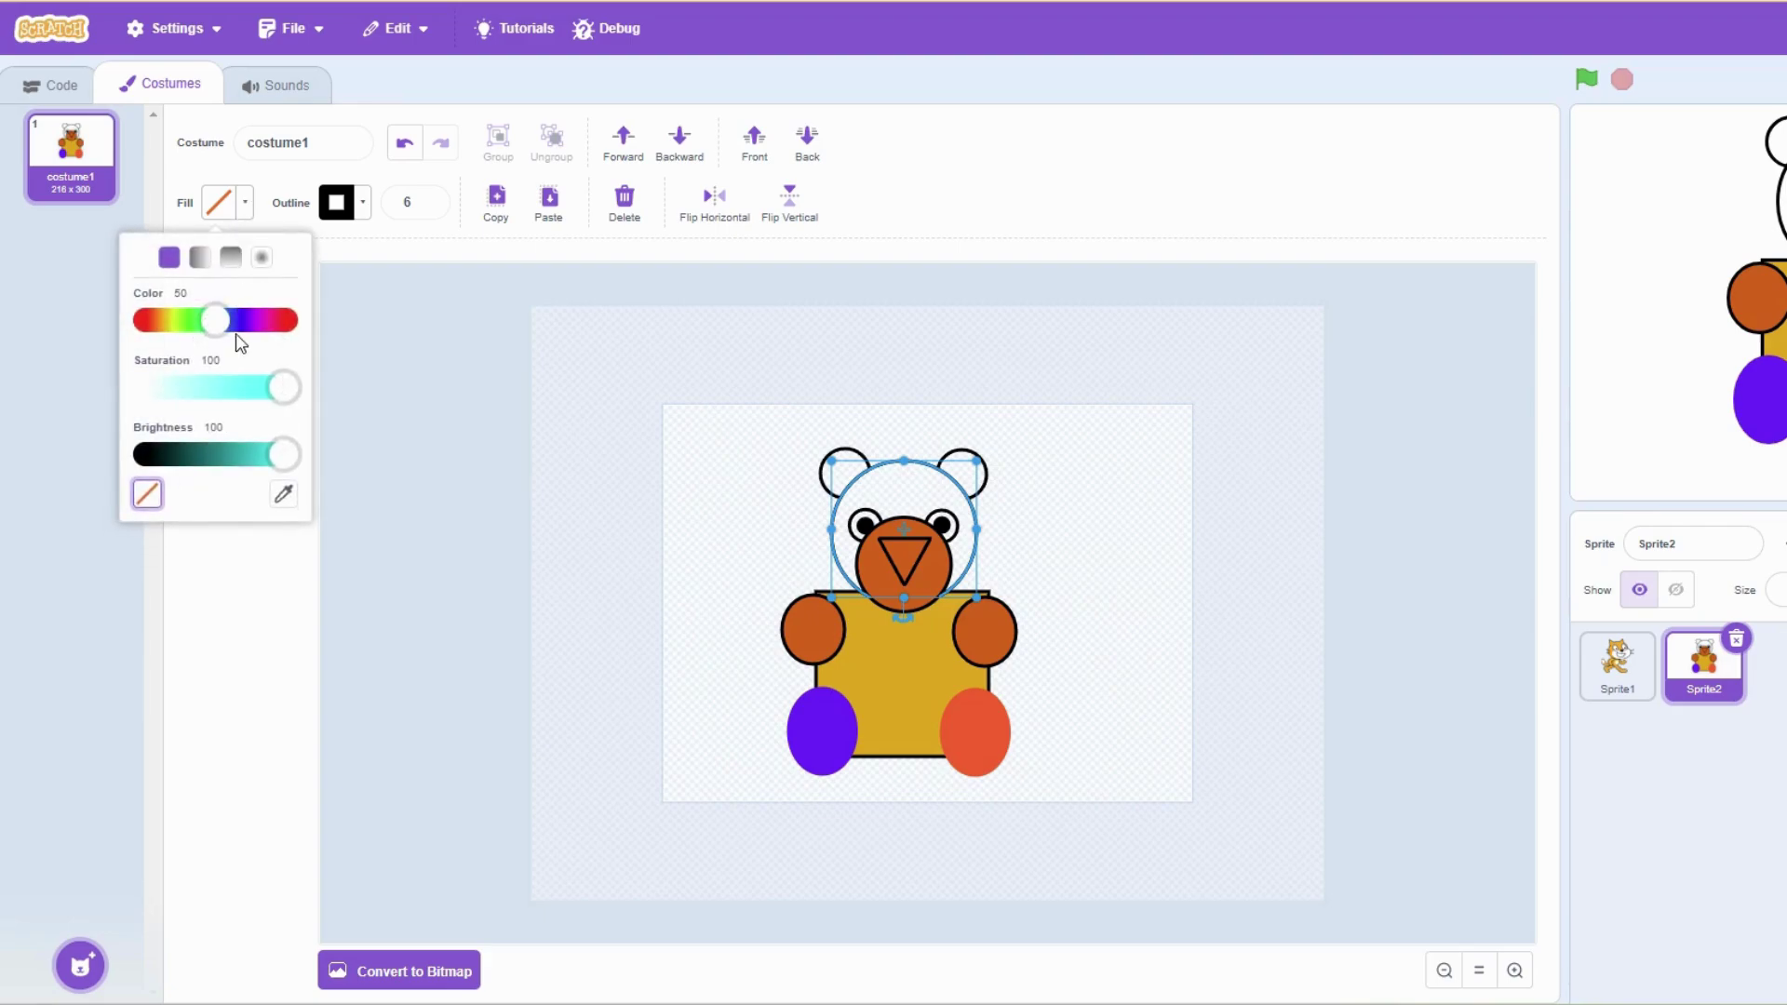
{"action": "left_click", "coordinate": [283, 496]}
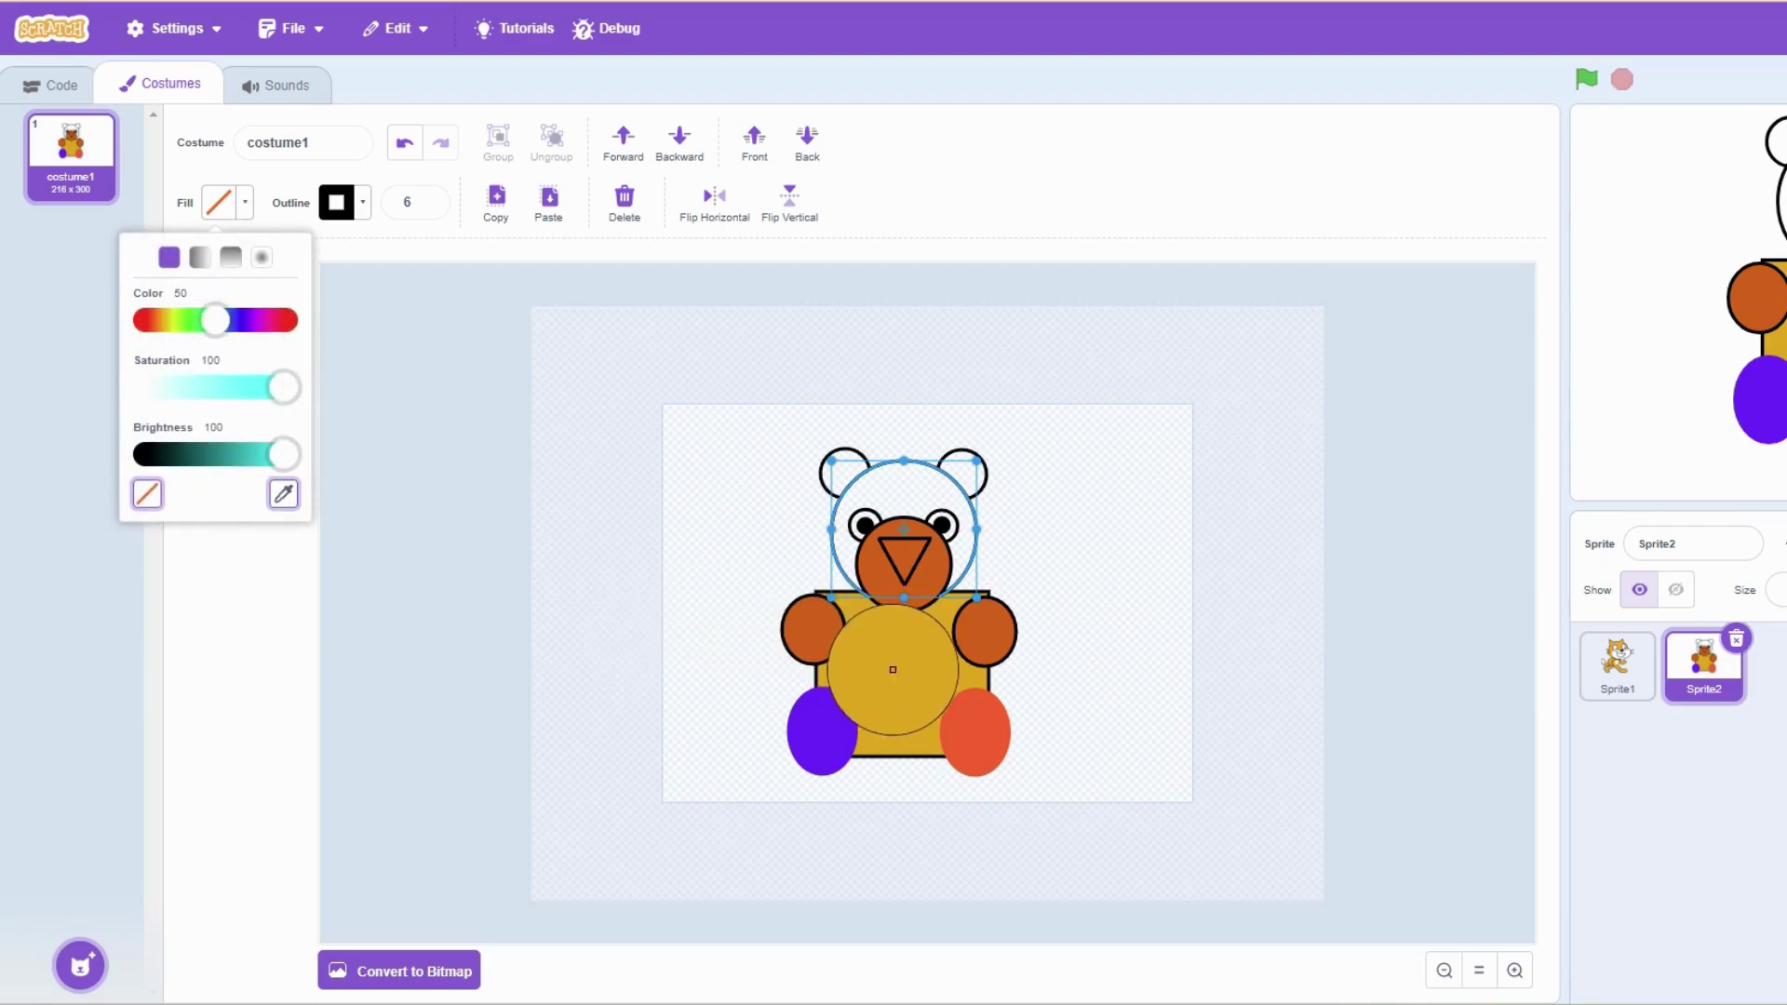
{"action": "left_click", "coordinate": [894, 668]}
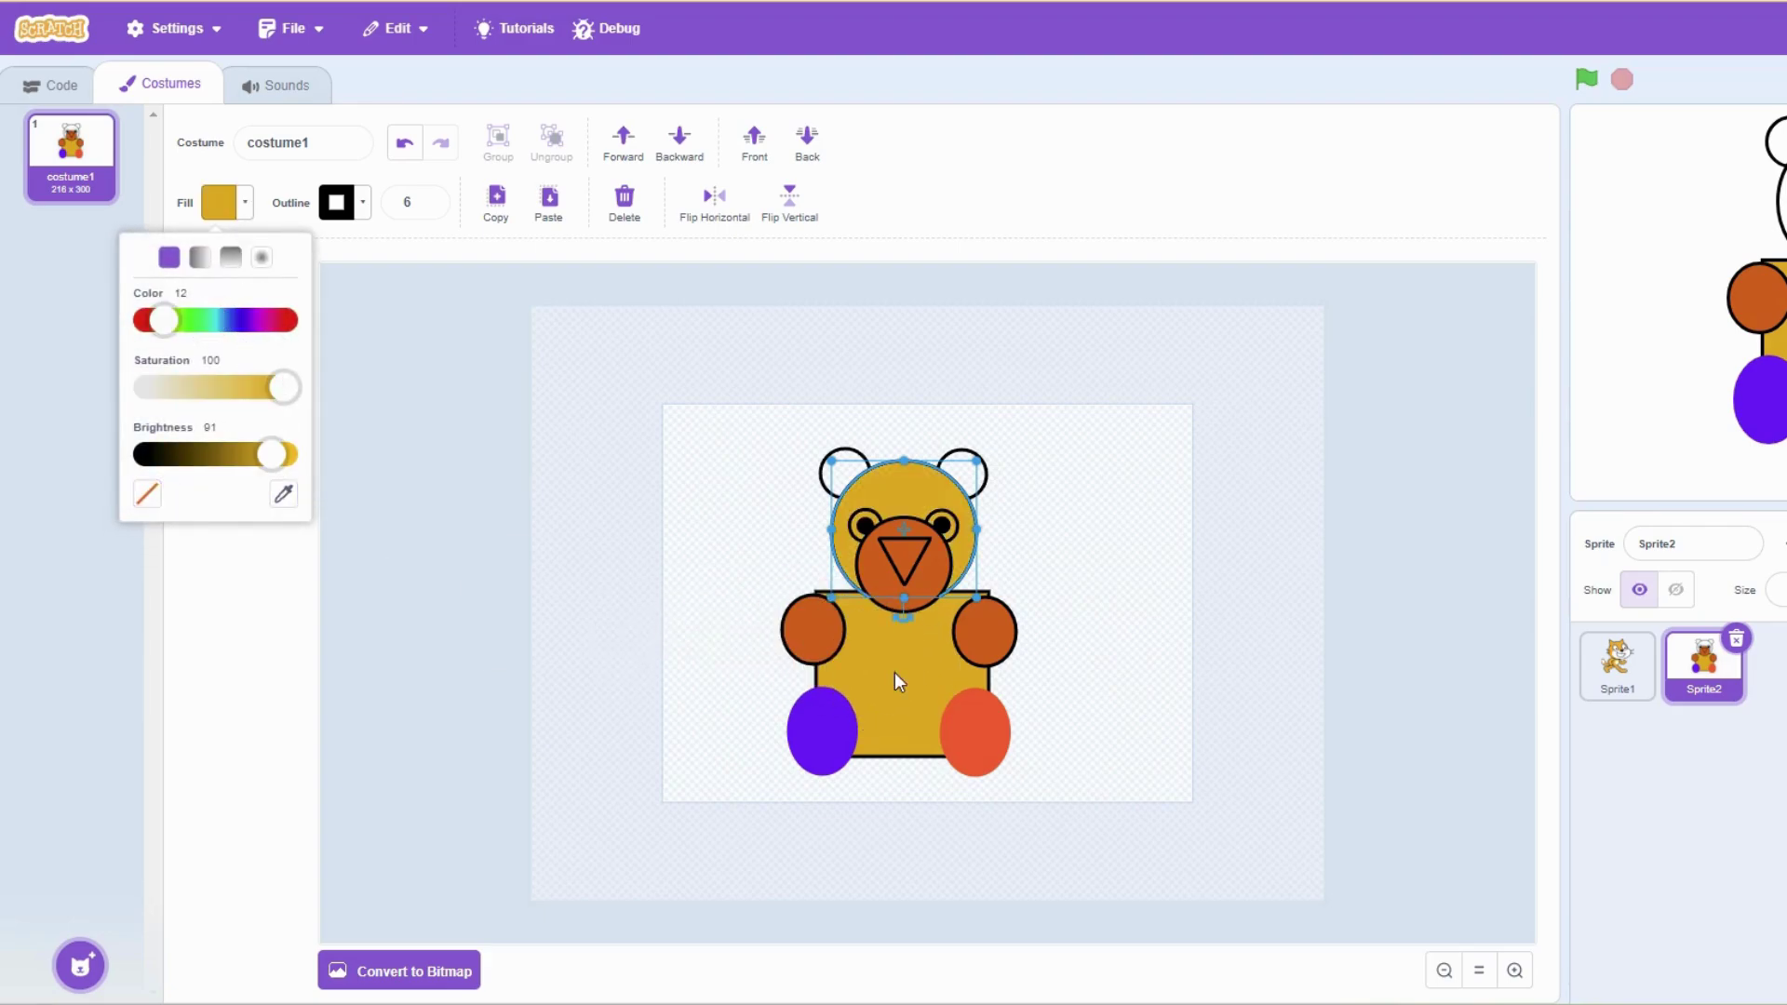
Fill both ear circles with the brown color sampled from the muzzle, and deselect the artwork
{"action": "left_click", "coordinate": [833, 454]}
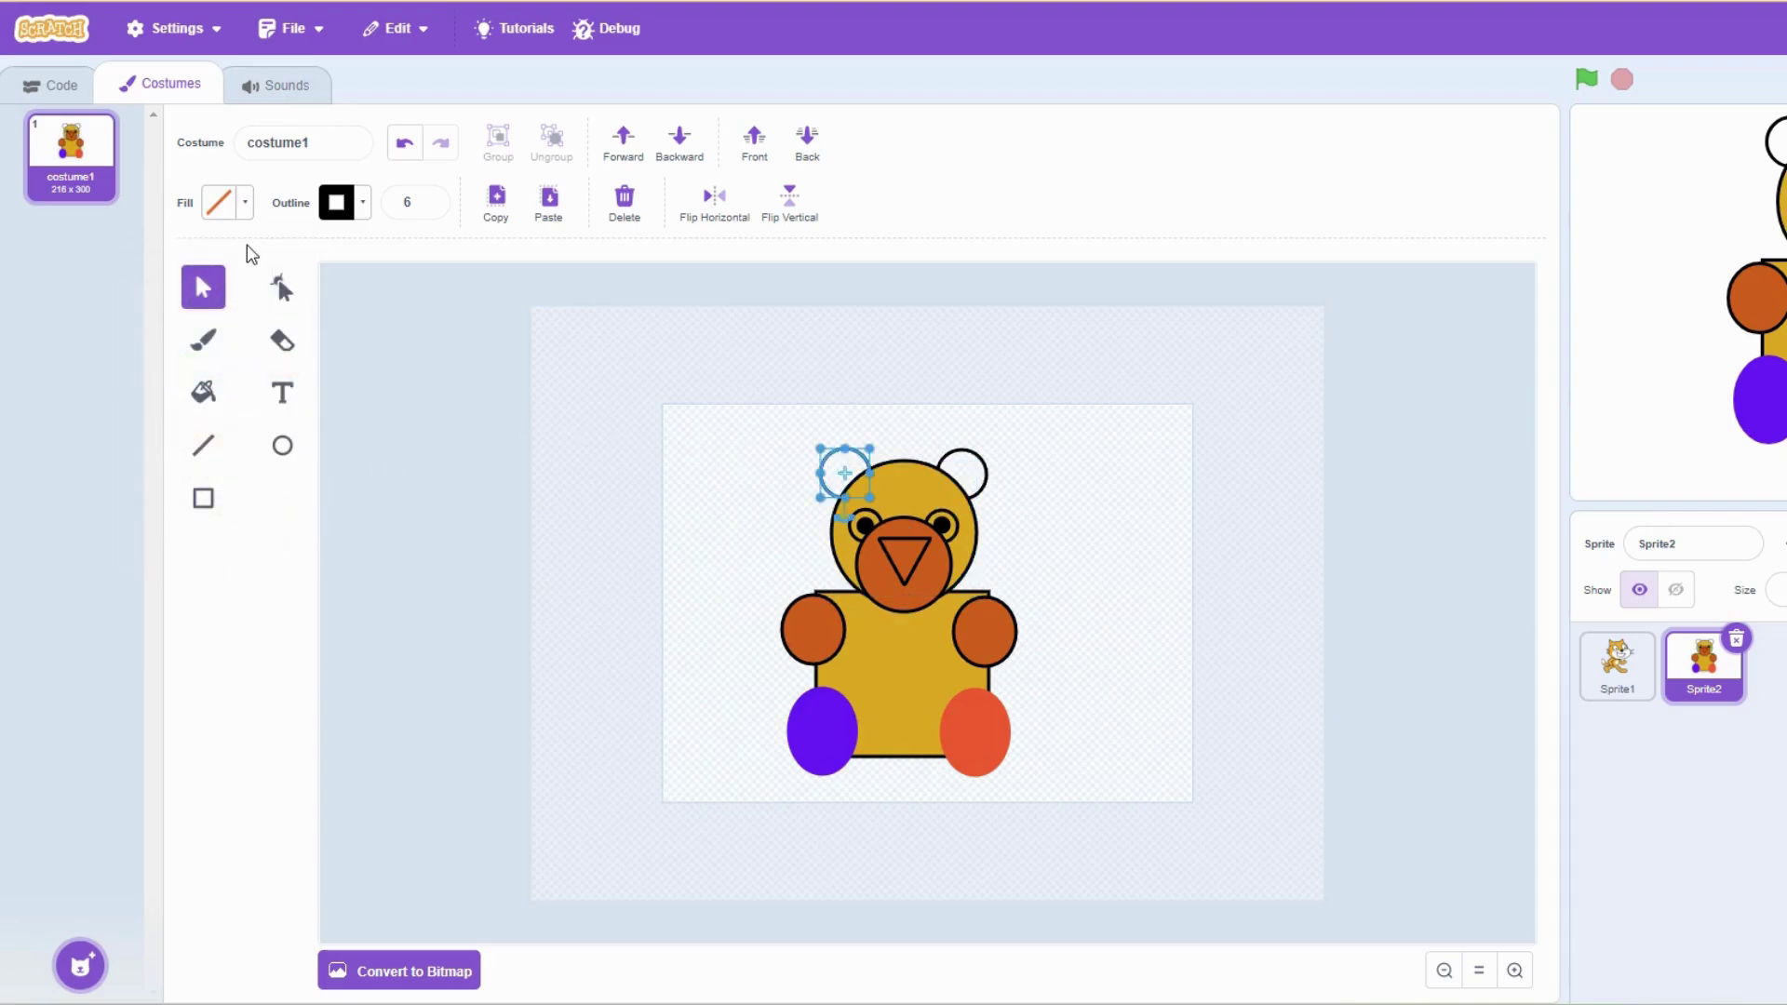
{"action": "left_click", "coordinate": [240, 203]}
{"action": "left_click", "coordinate": [284, 496]}
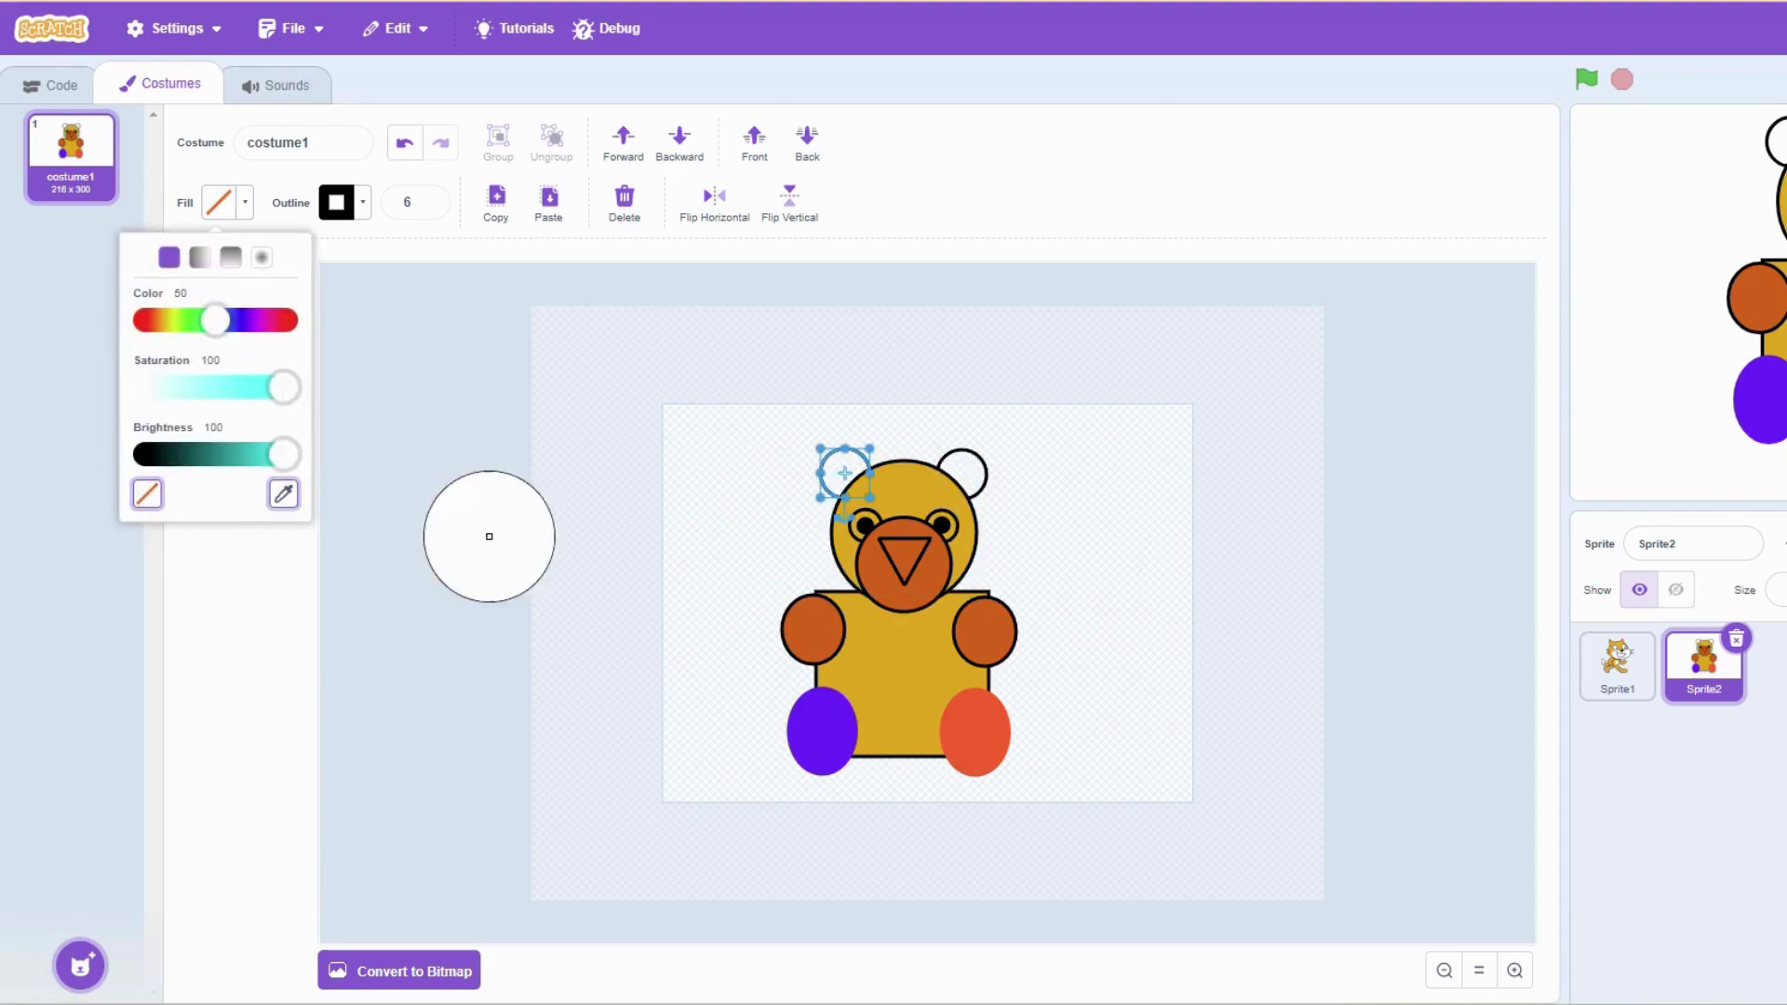
{"action": "left_click", "coordinate": [920, 584]}
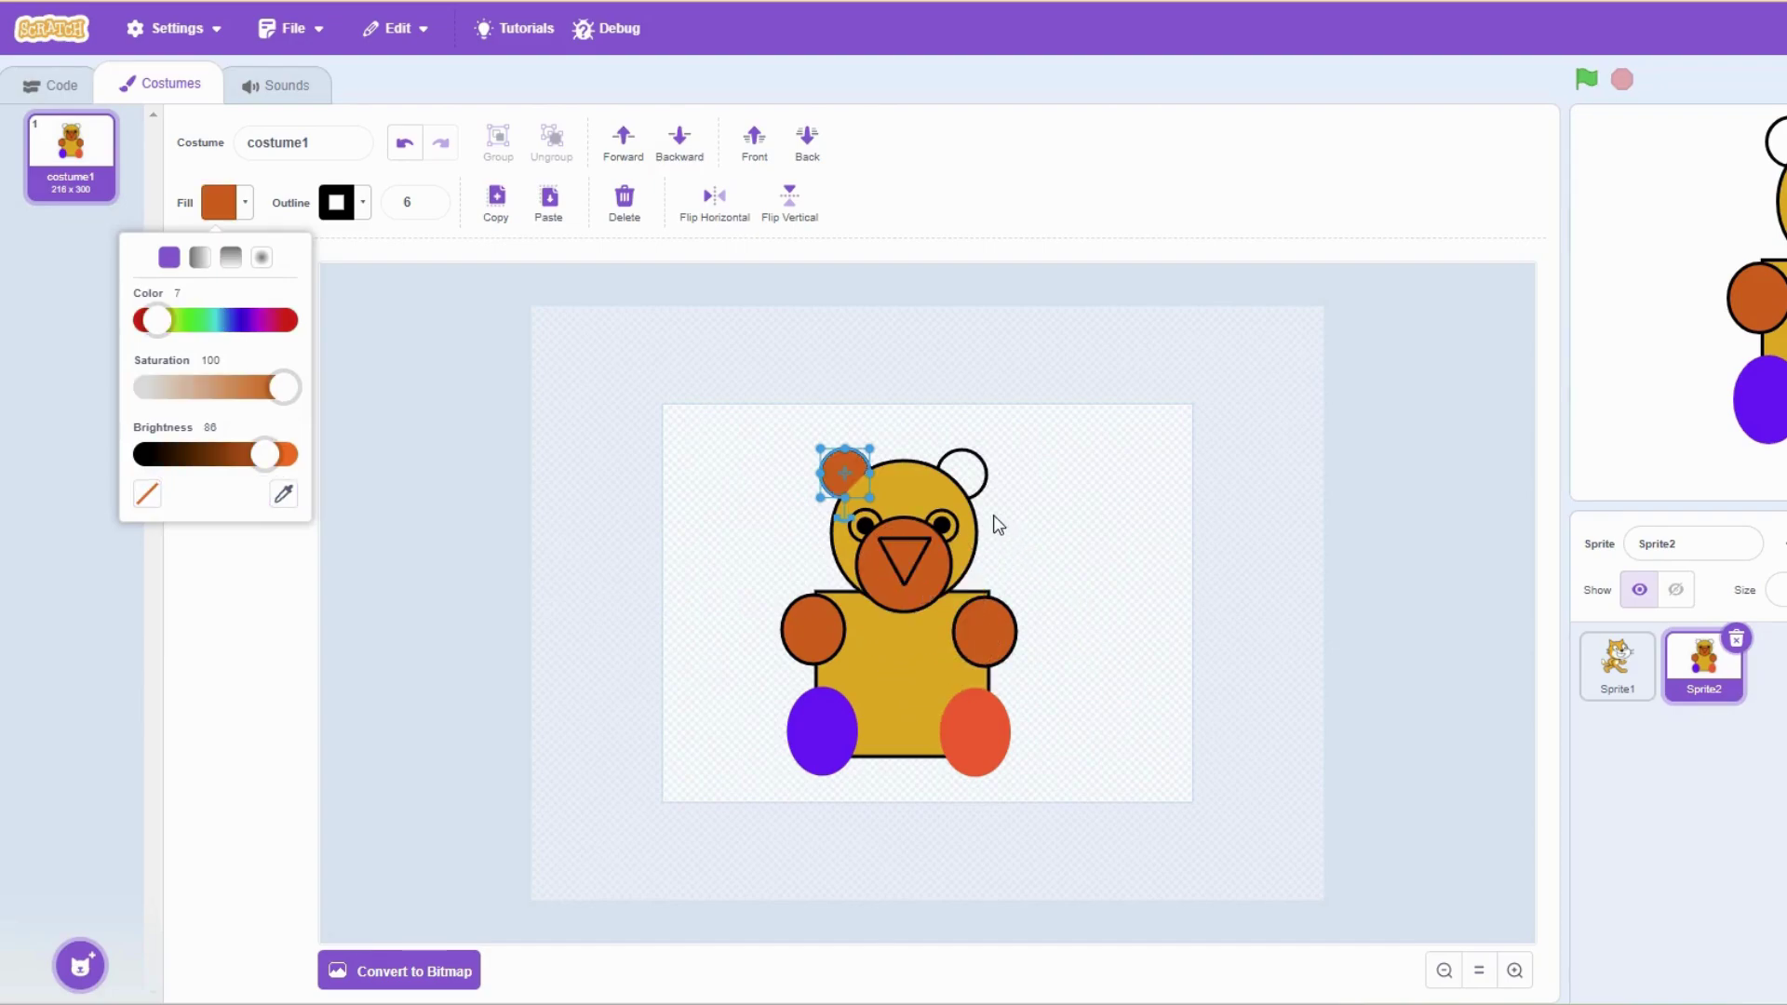
{"action": "left_click", "coordinate": [986, 492]}
{"action": "left_click", "coordinate": [984, 490]}
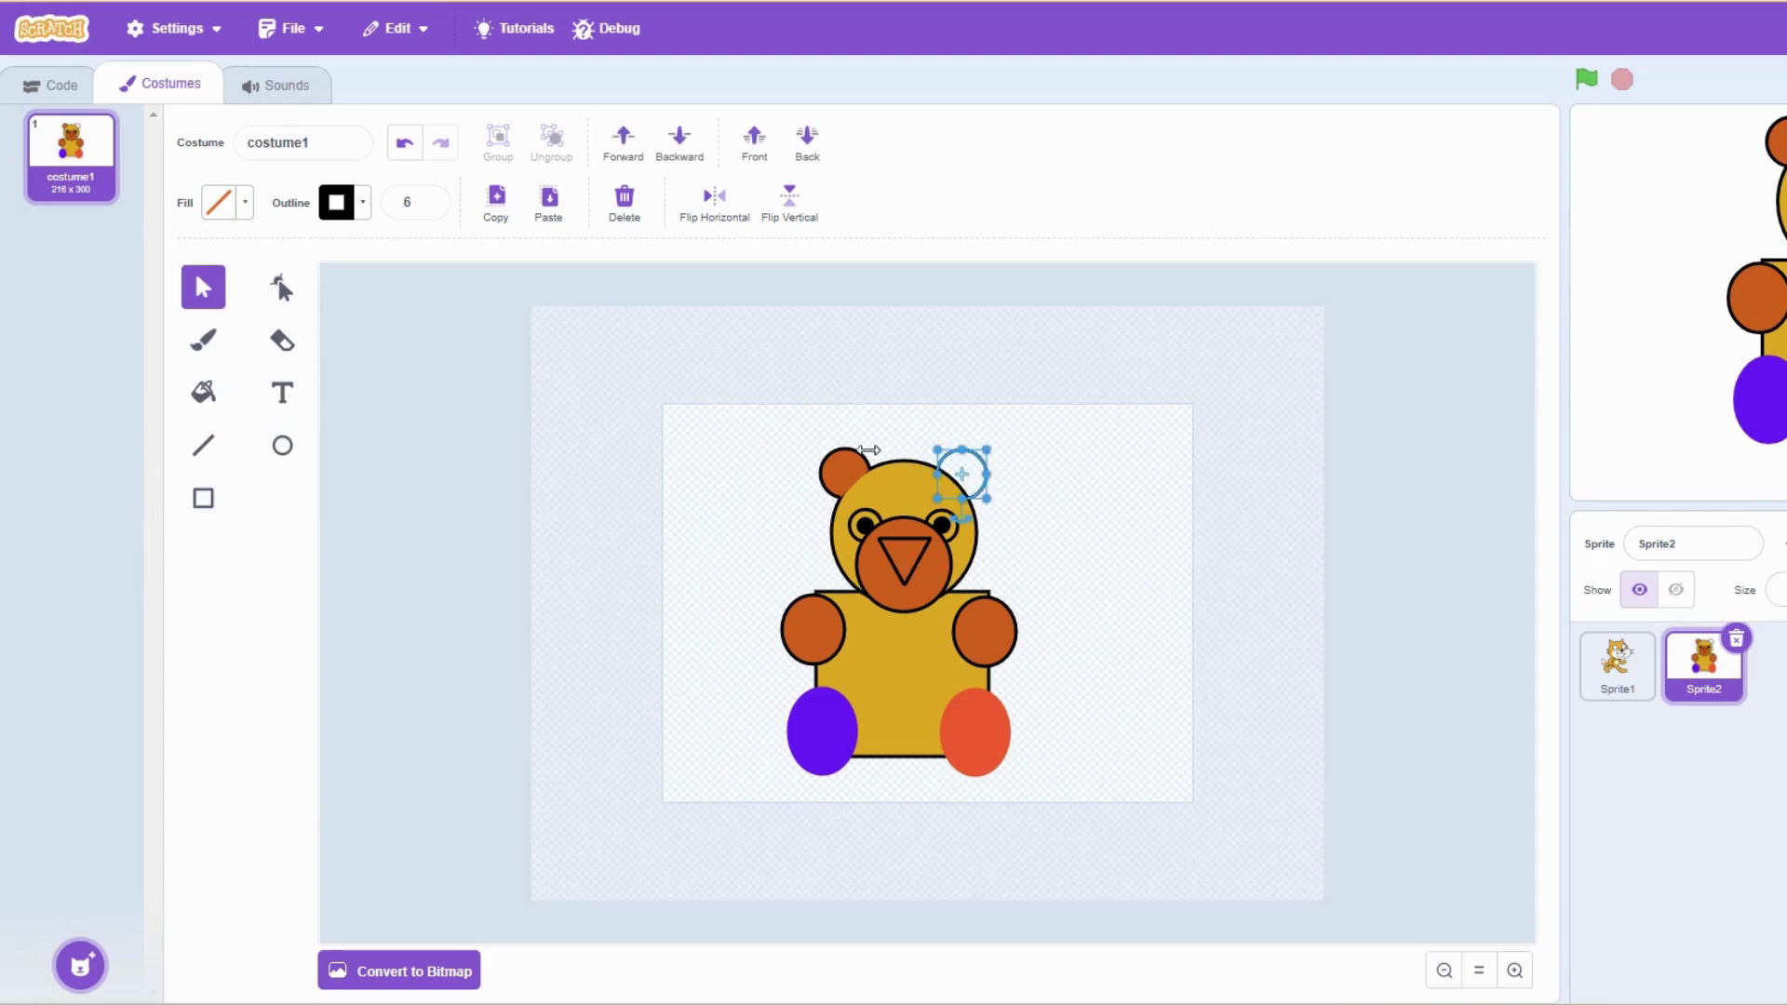
{"action": "left_click", "coordinate": [250, 213]}
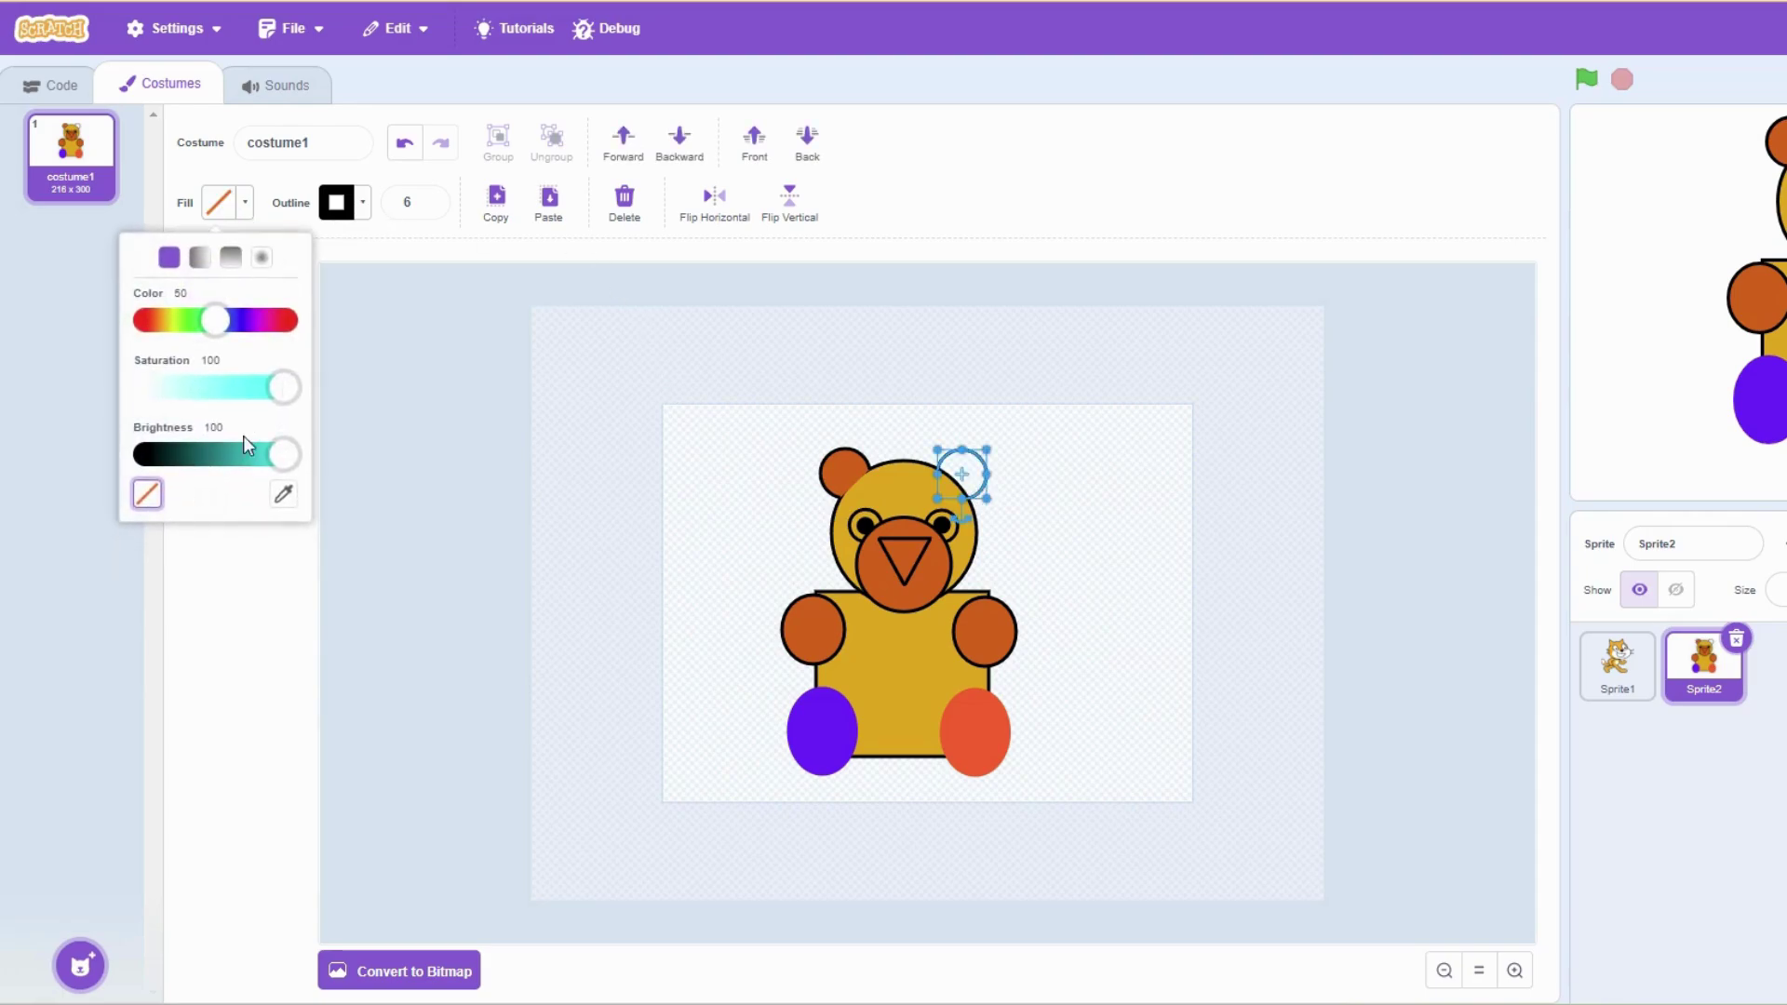
{"action": "left_click", "coordinate": [302, 503]}
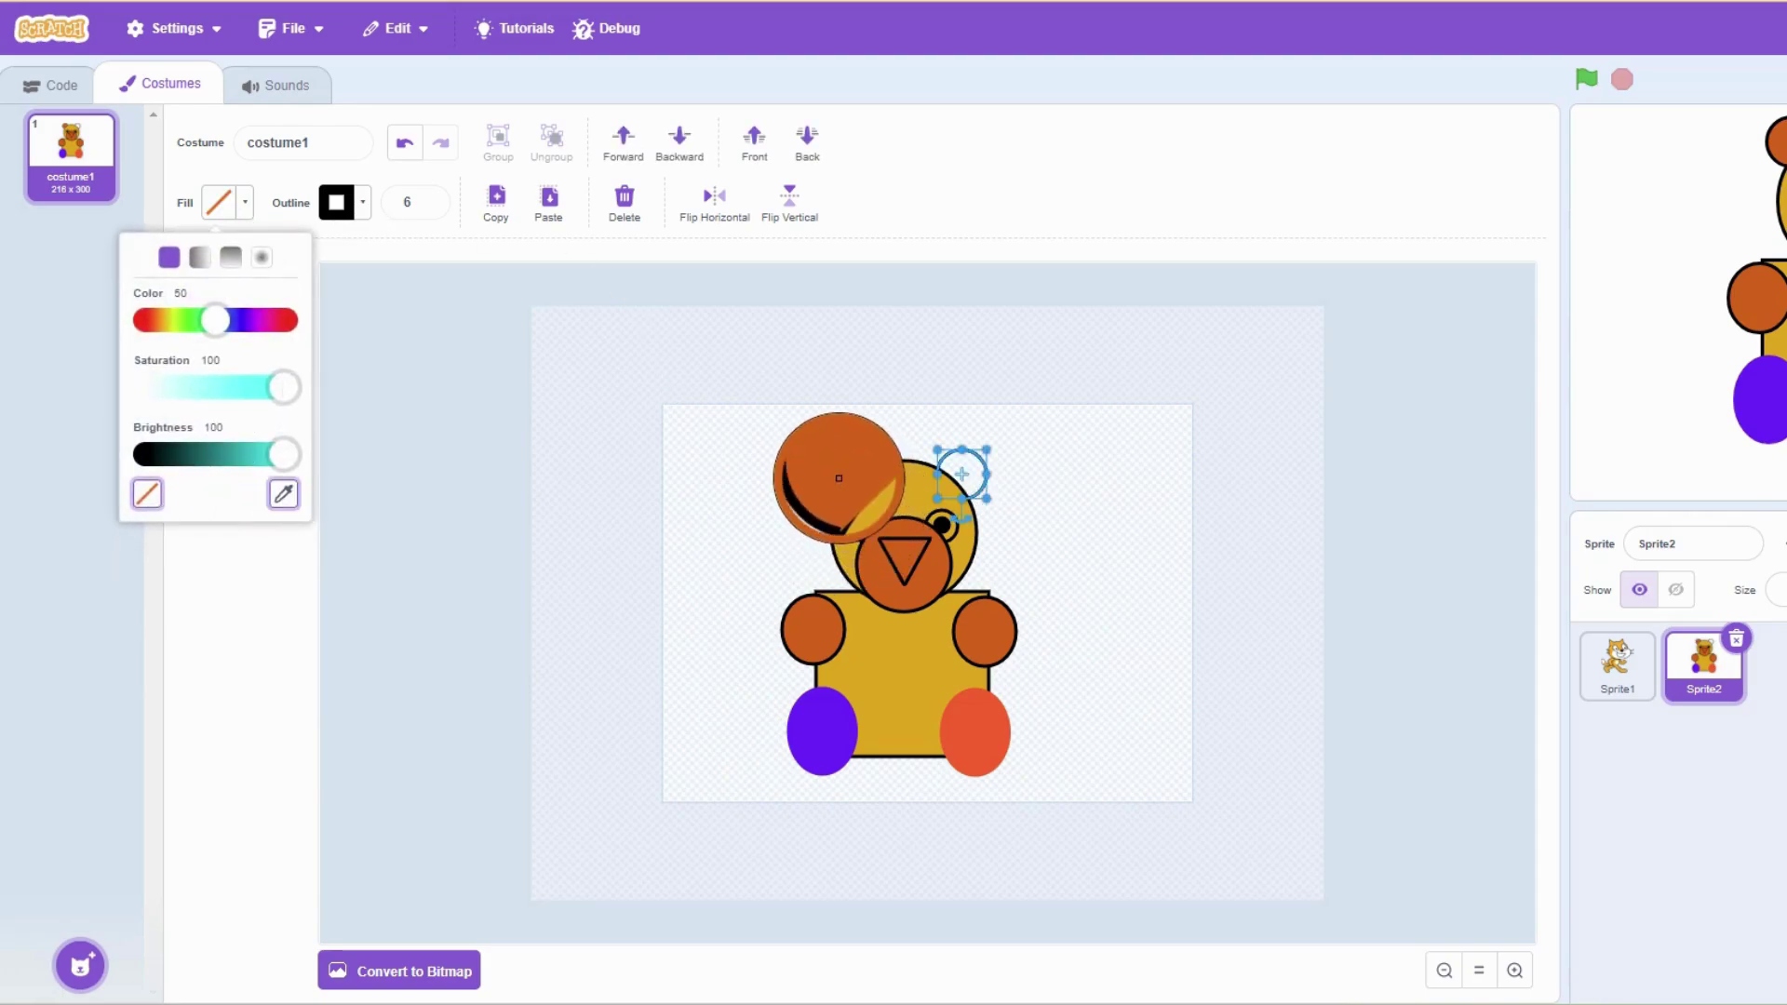
{"action": "left_click", "coordinate": [896, 527]}
{"action": "left_click", "coordinate": [1107, 551]}
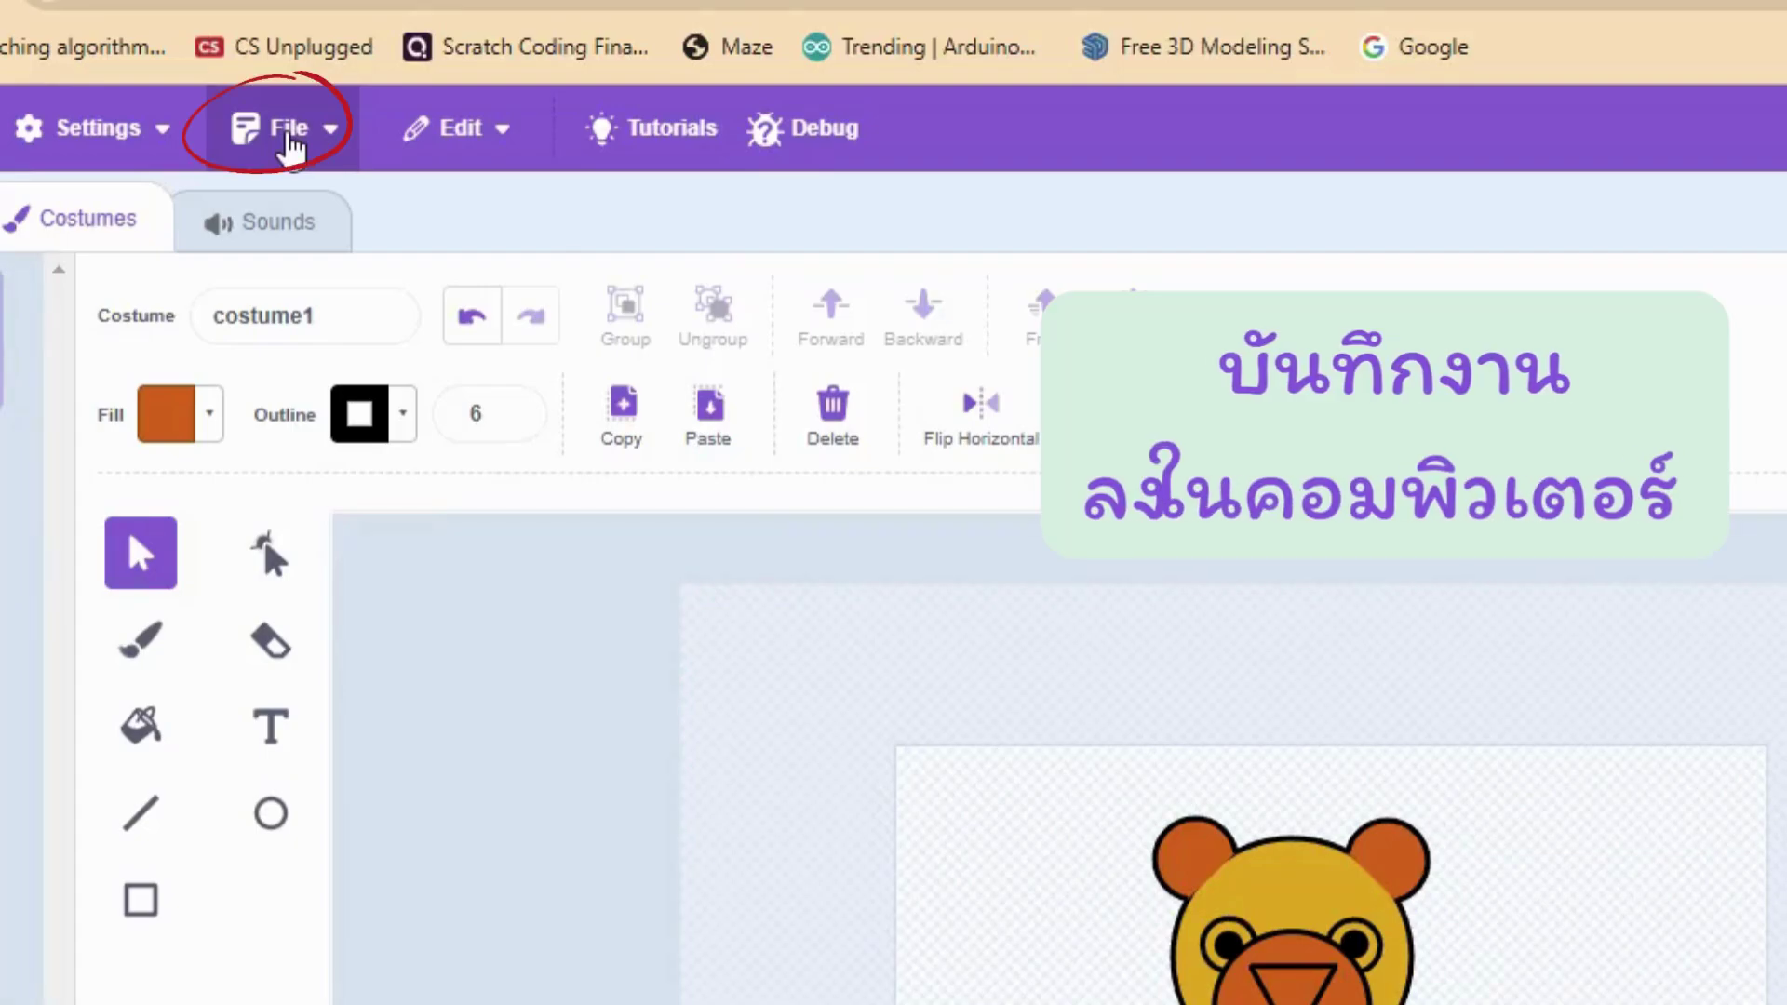
Save the project to the computer
{"action": "left_click", "coordinate": [289, 135]}
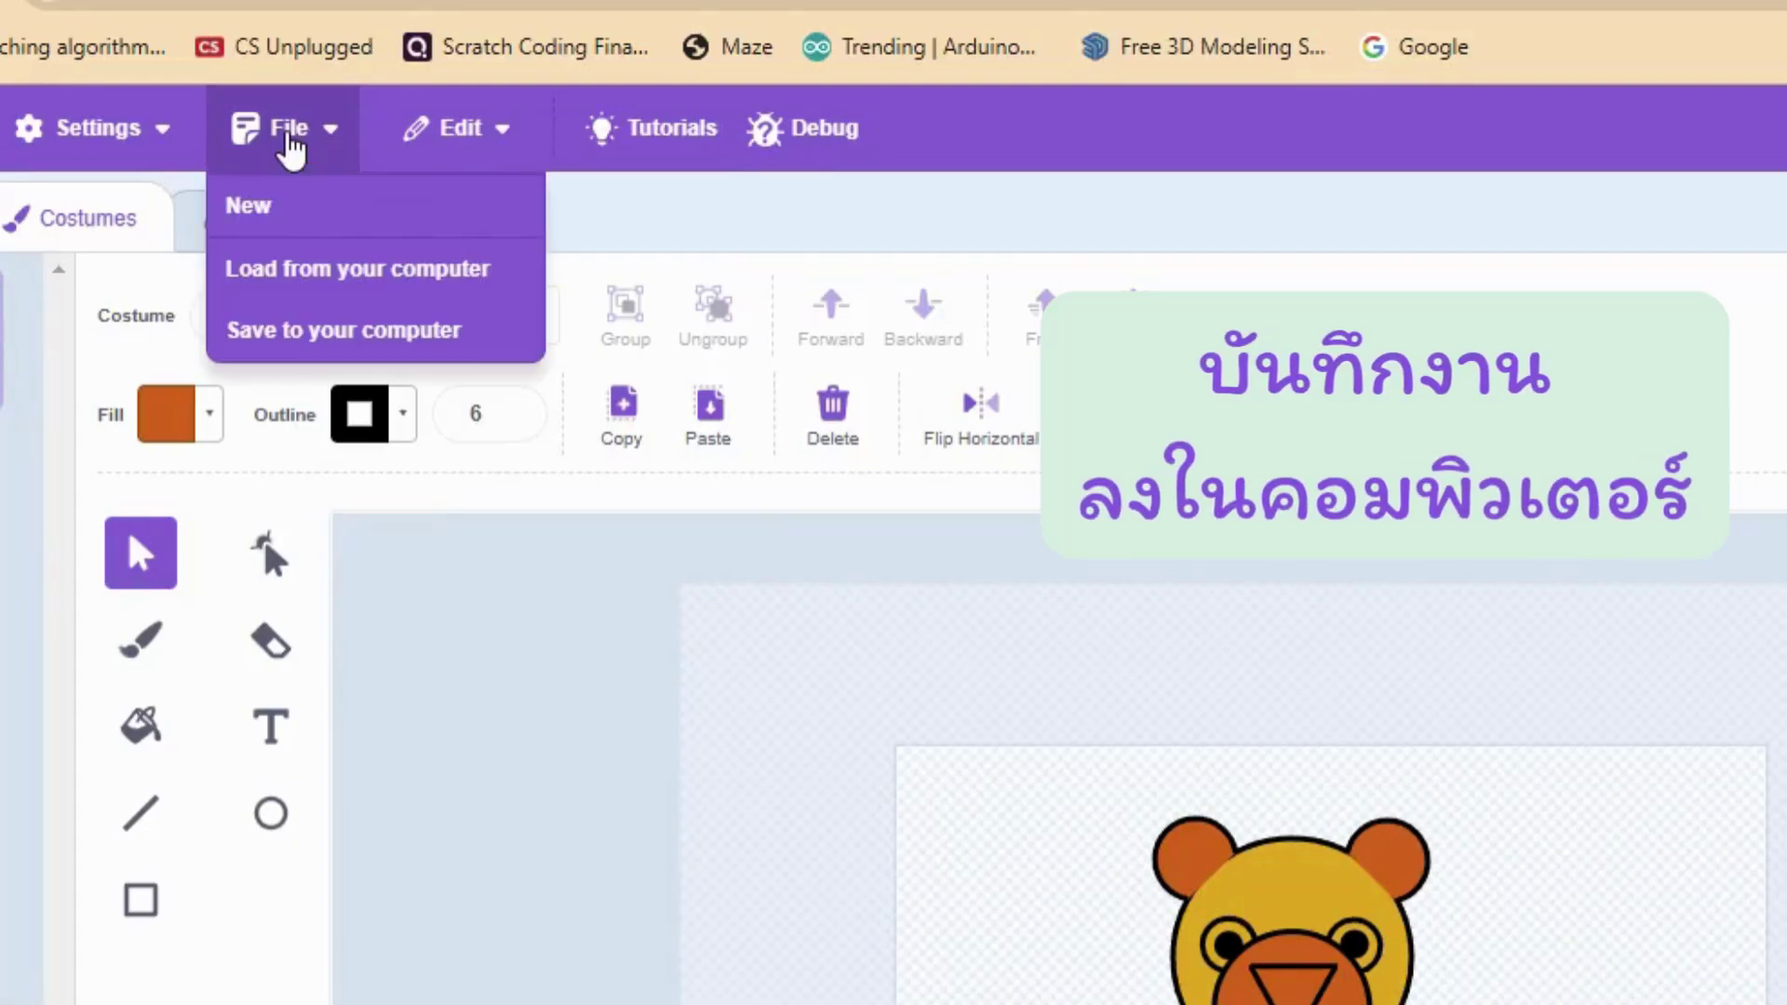
{"action": "left_click", "coordinate": [323, 340]}
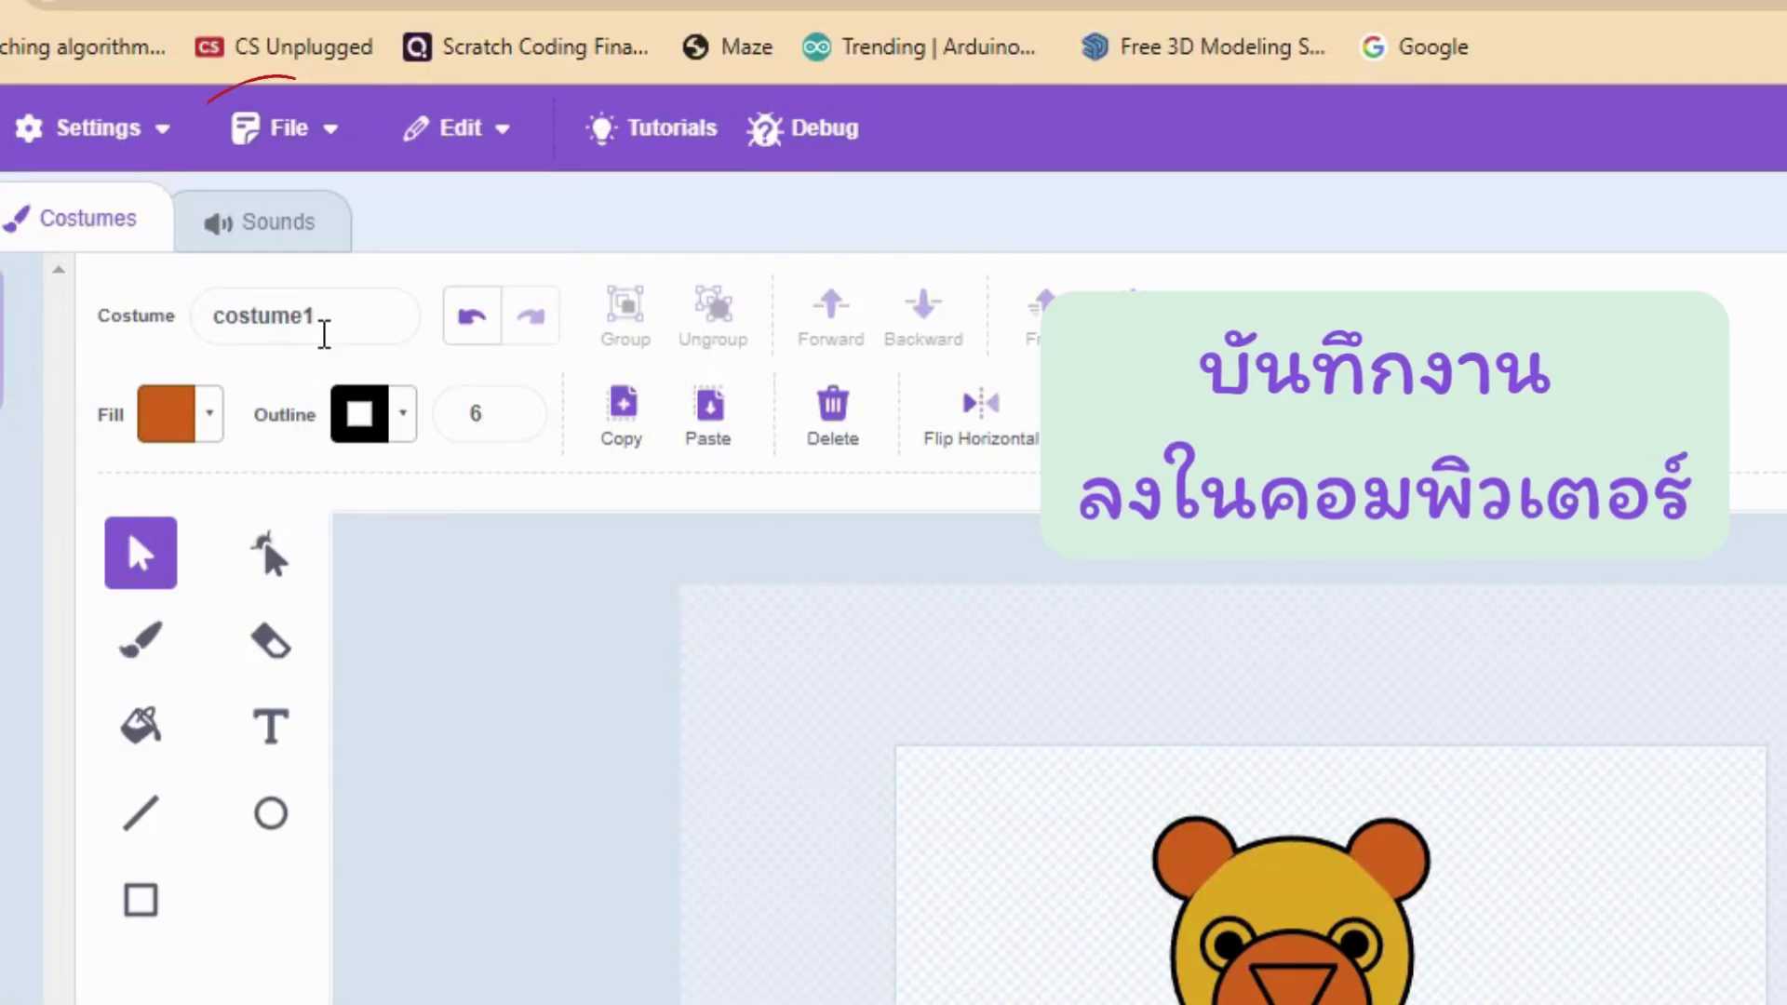